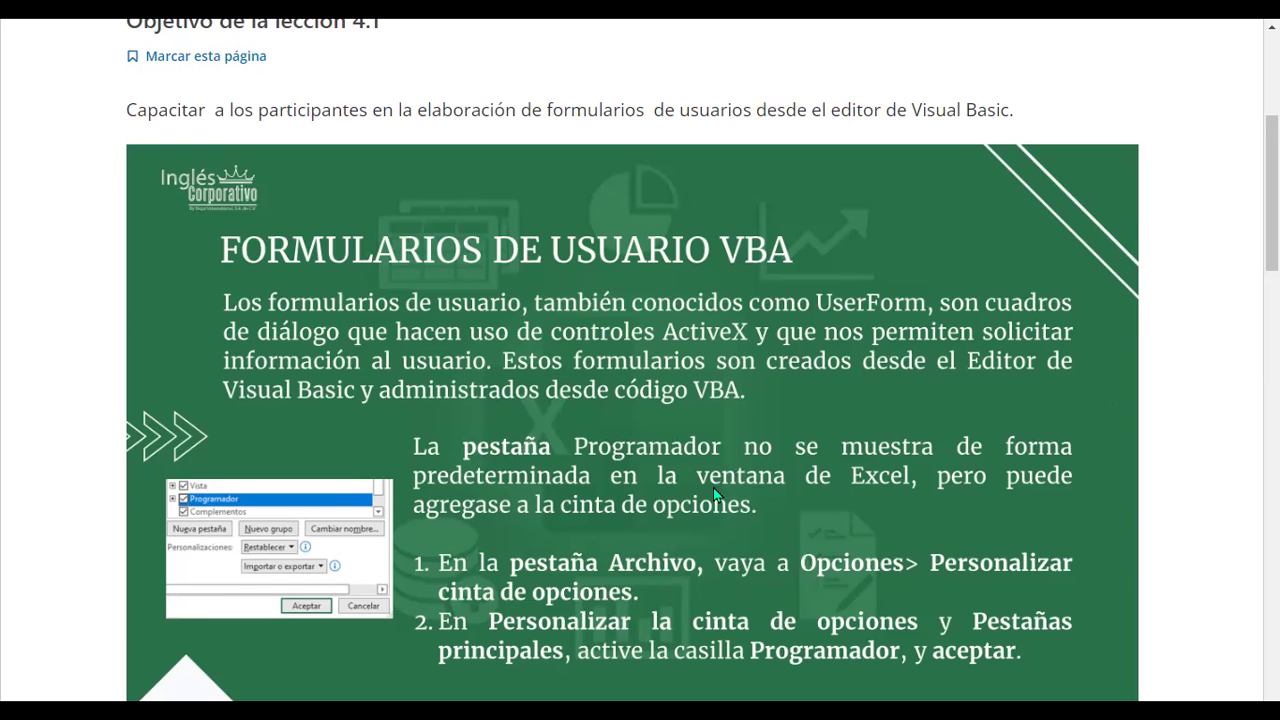
Scroll the lesson page down through the 'Formularios de usuario VBA' slide.
scroll(714, 493, down, 1)
scroll(713, 487, down, 1)
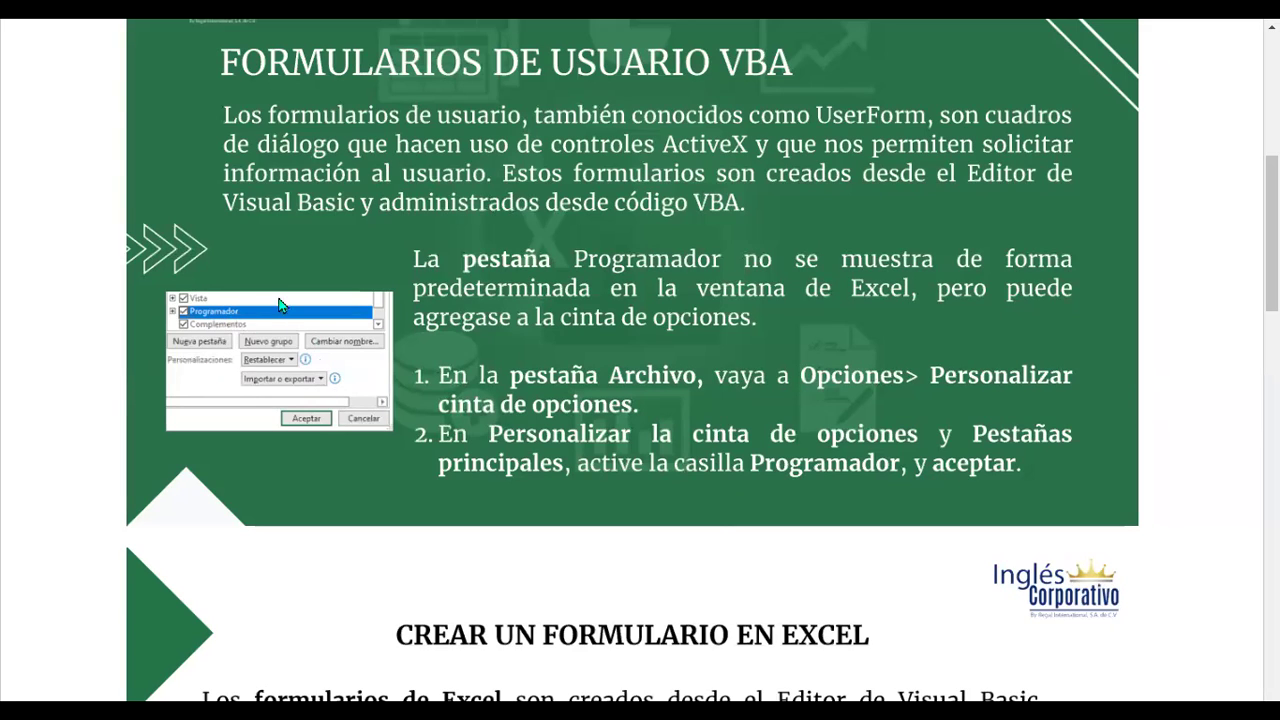
Scroll down to the 'Crear un formulario en Excel' text and the Insertar > UserForm screenshot.
scroll(547, 463, down, 4)
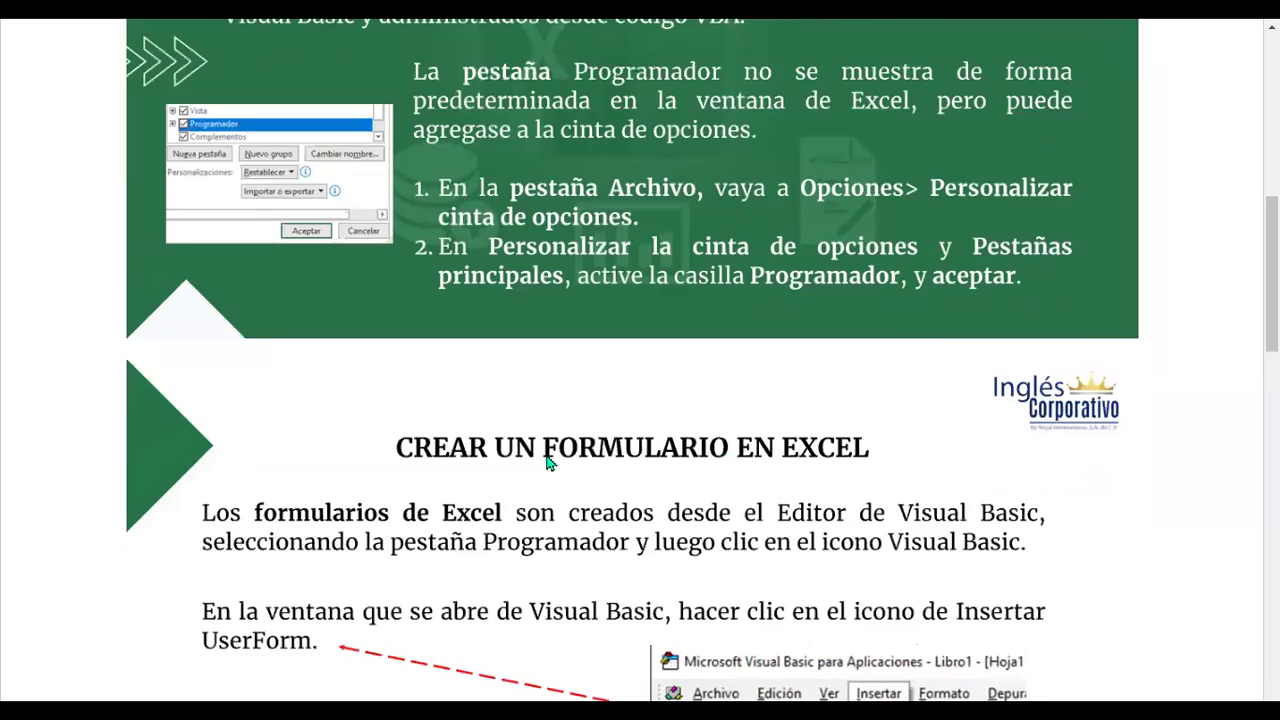
scroll(547, 463, down, 1)
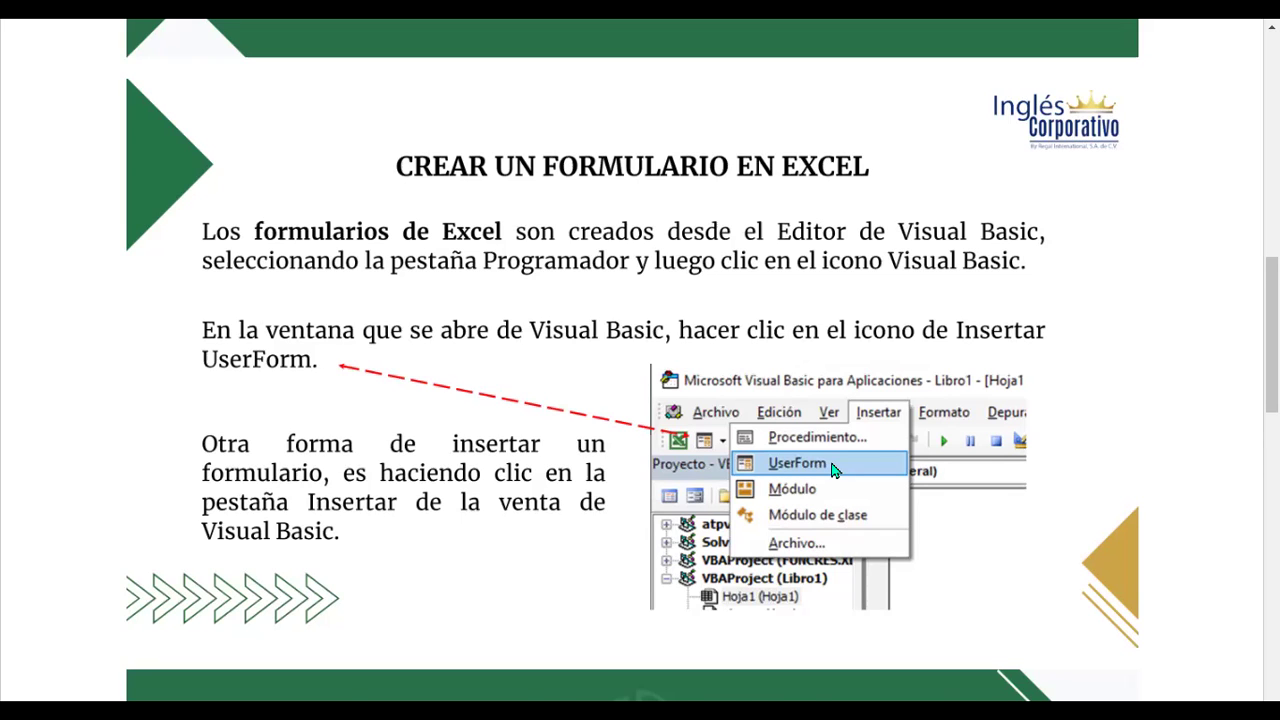
scroll(833, 470, down, 1)
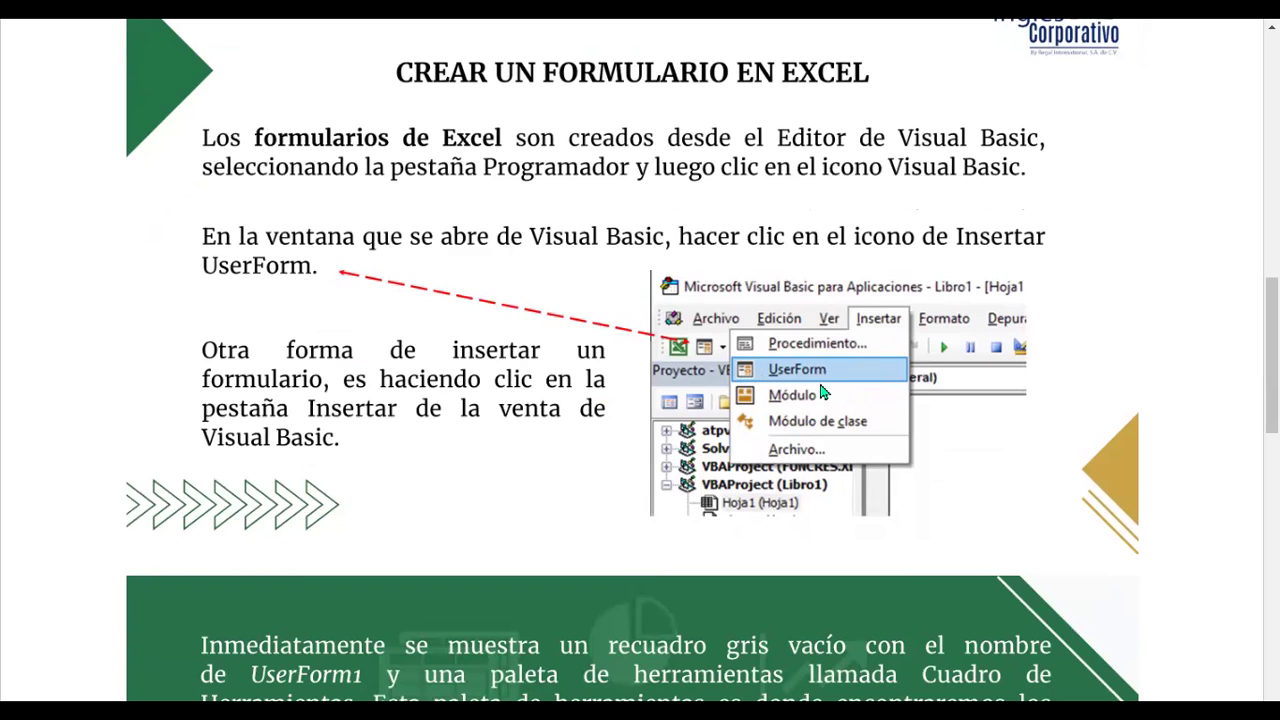
Scroll down to the slide showing empty UserForm1 and the Cuadro de herramientas toolbox.
scroll(806, 458, down, 1)
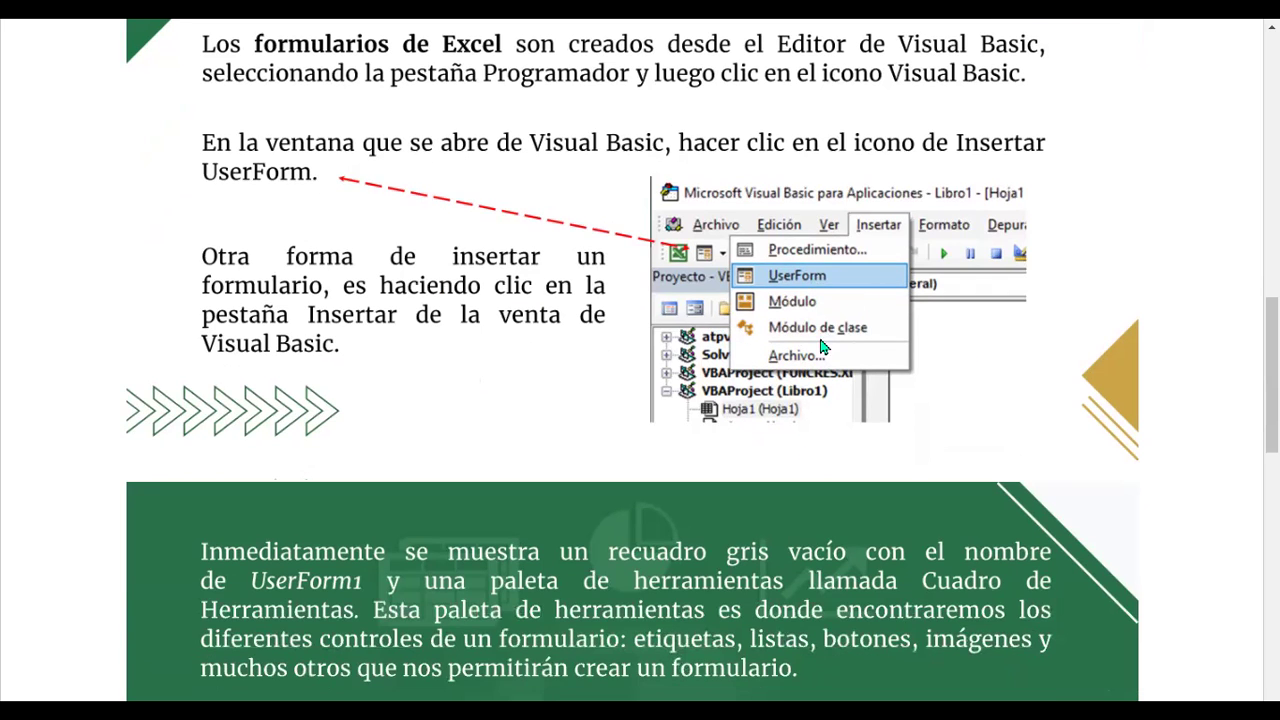
scroll(813, 347, down, 1)
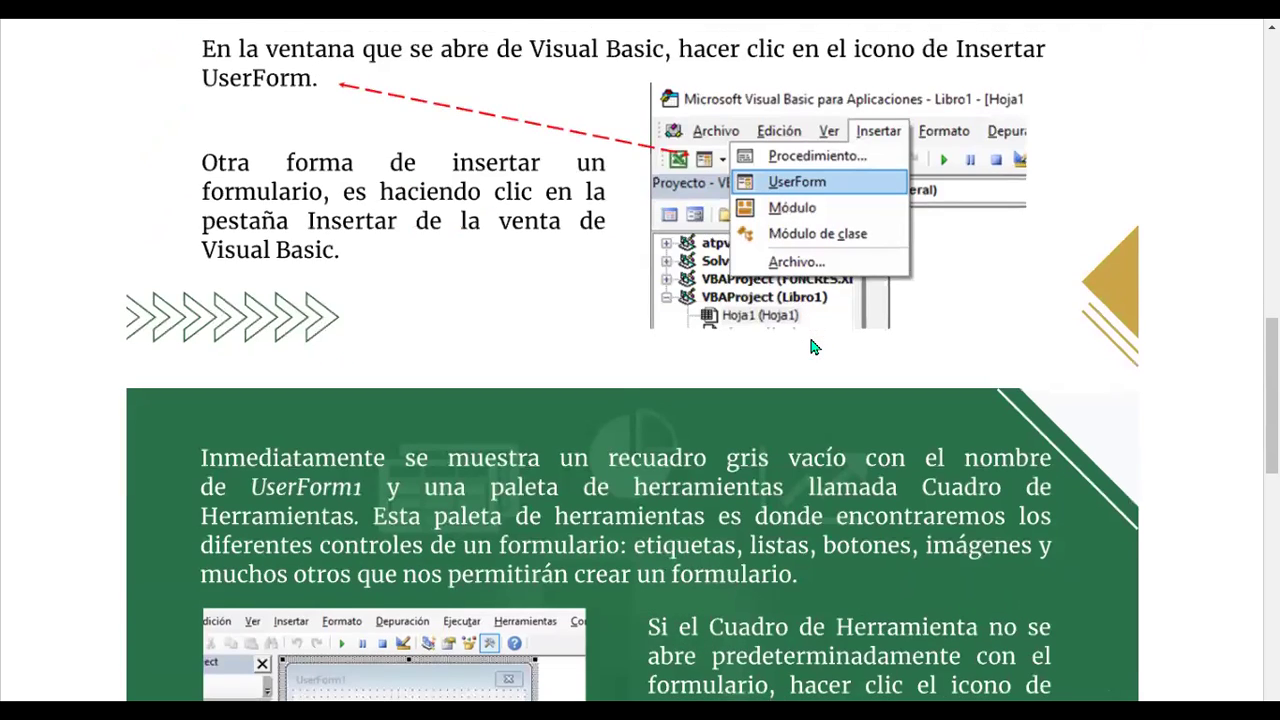
scroll(811, 346, down, 3)
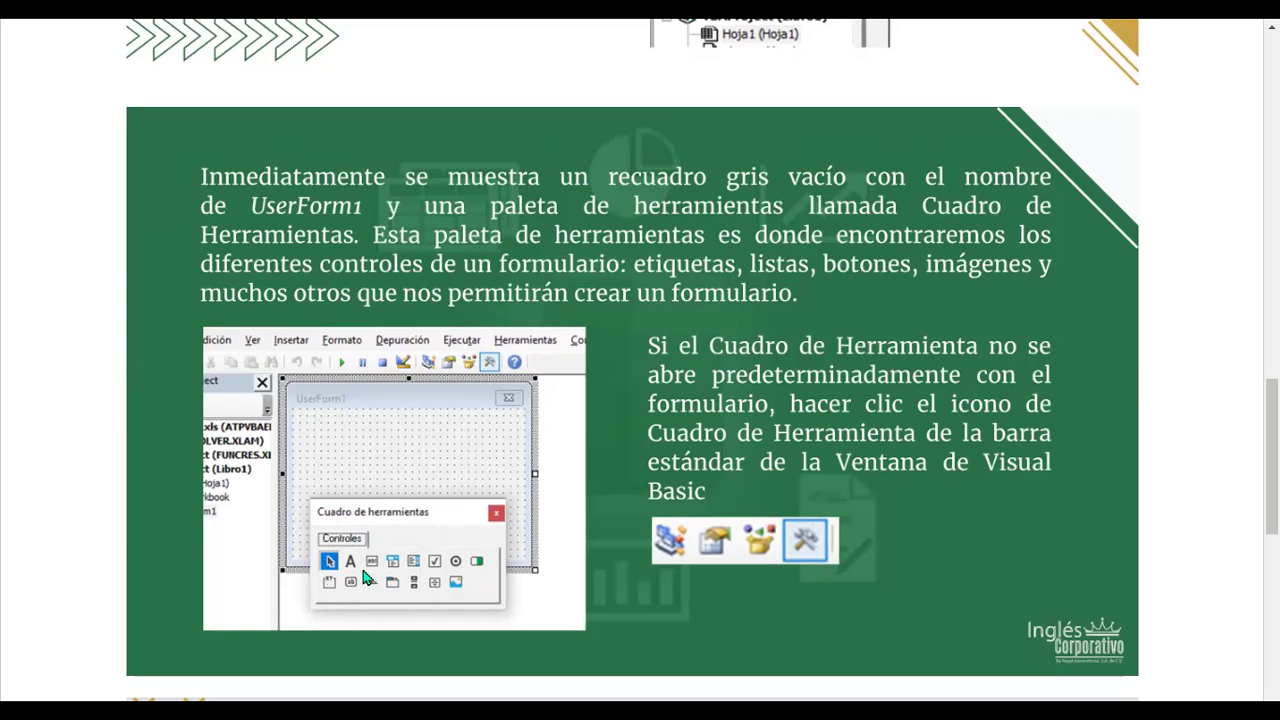
Scroll past the VBAProject panel slide to the closing block on Quitar UserForm2.
scroll(865, 469, down, 3)
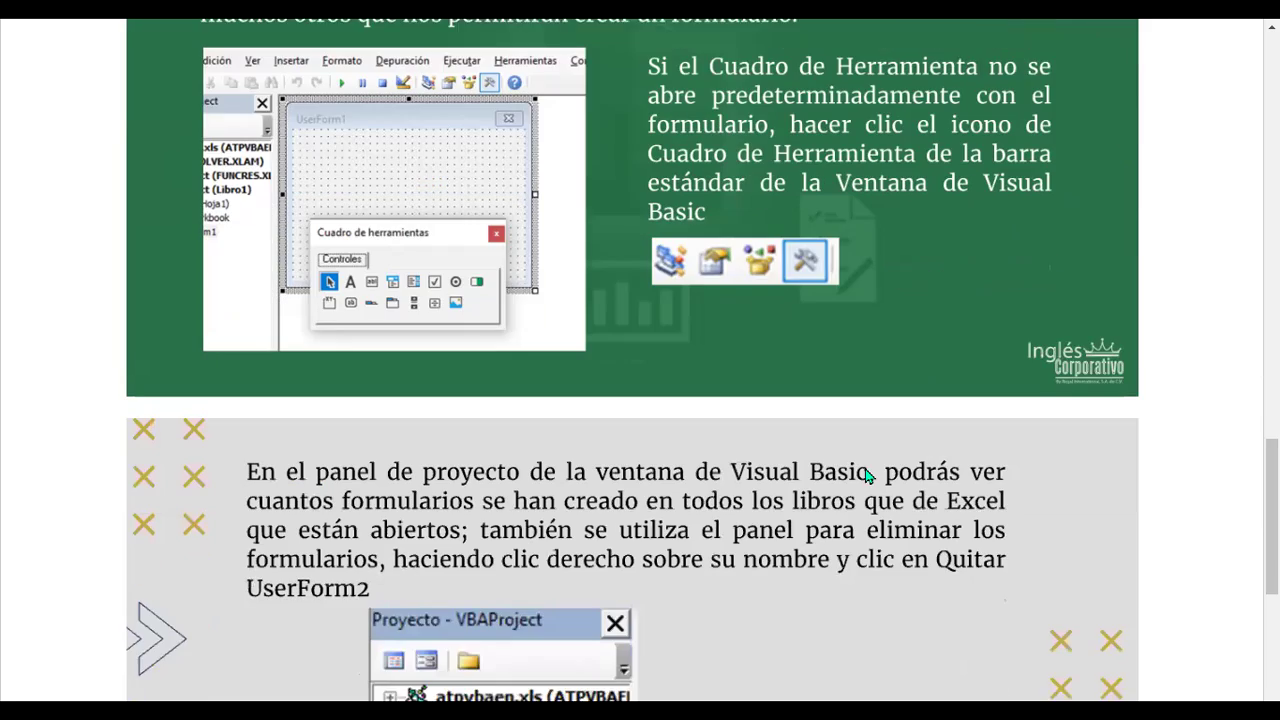
scroll(865, 469, down, 3)
scroll(866, 477, down, 1)
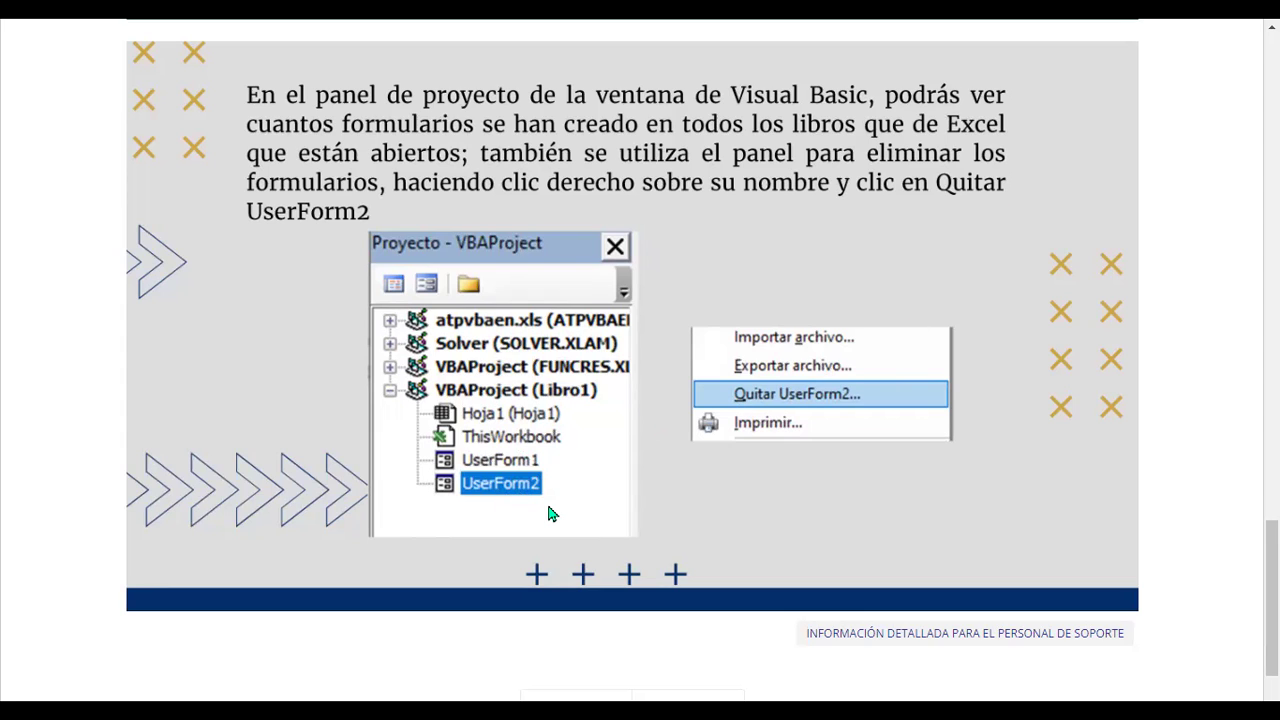
scroll(586, 481, down, 1)
scroll(586, 481, down, 1)
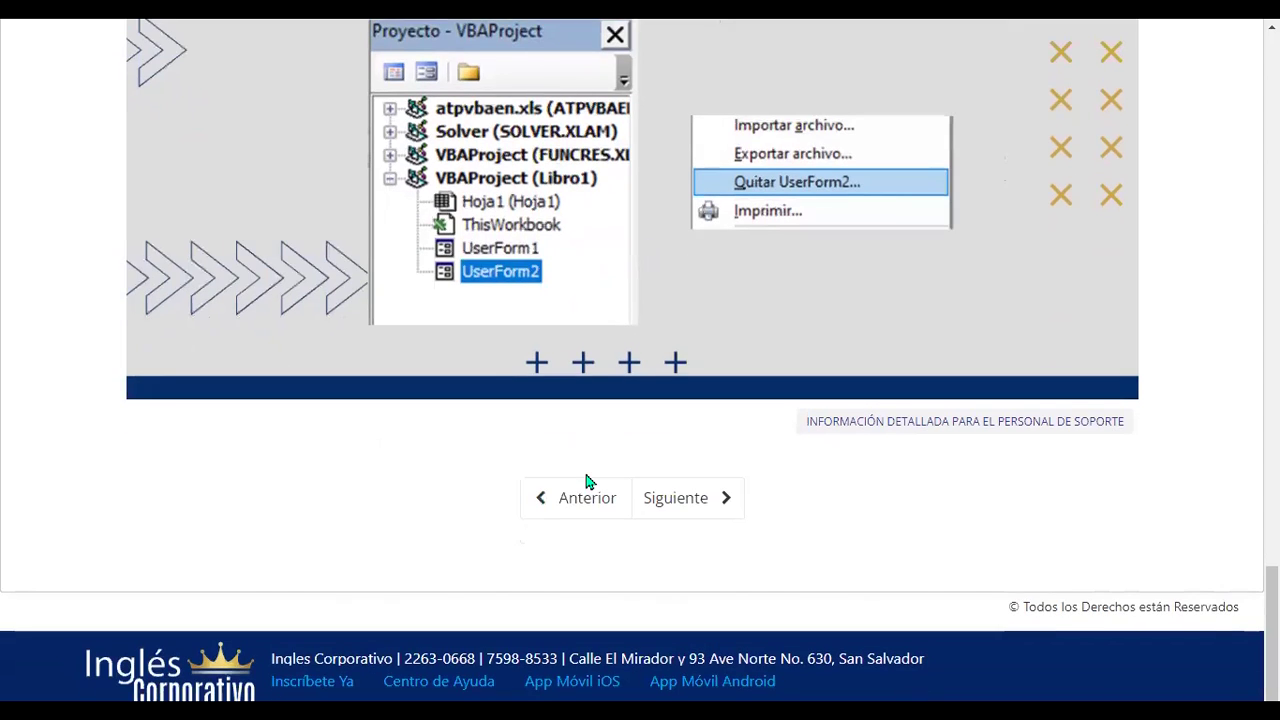
Go on to the 'Formularios de Usuario con VBA' unit and start its lesson video.
click(716, 490)
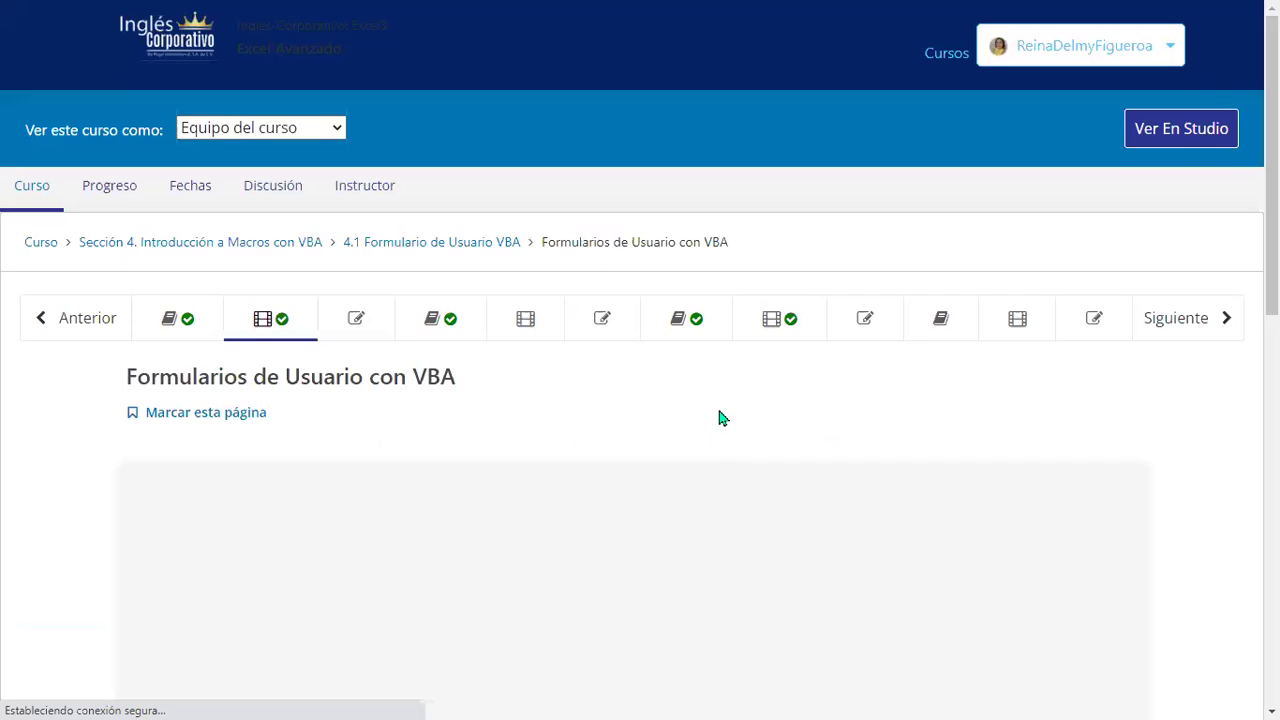
scroll(731, 408, down, 3)
scroll(735, 408, down, 1)
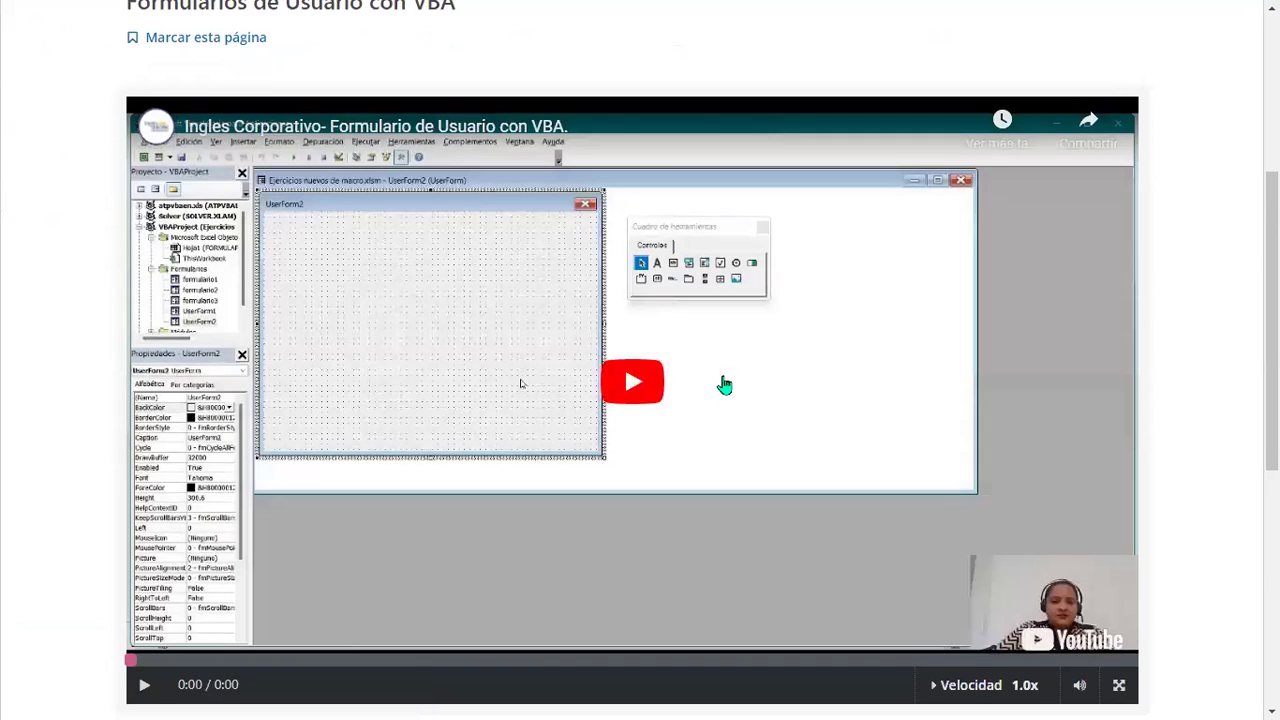
click(628, 384)
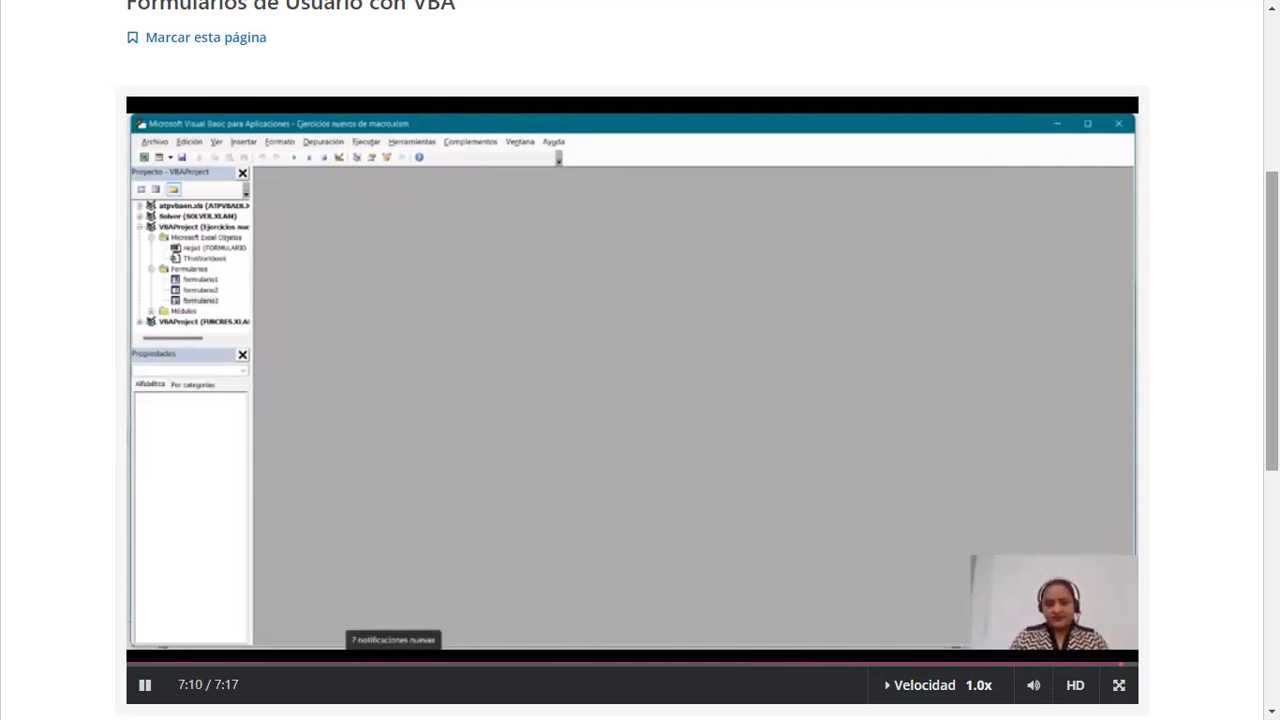
Download the 'Formulario de usuario' practice workbook below the video and save it.
scroll(726, 377, up, 2)
scroll(726, 377, up, 2)
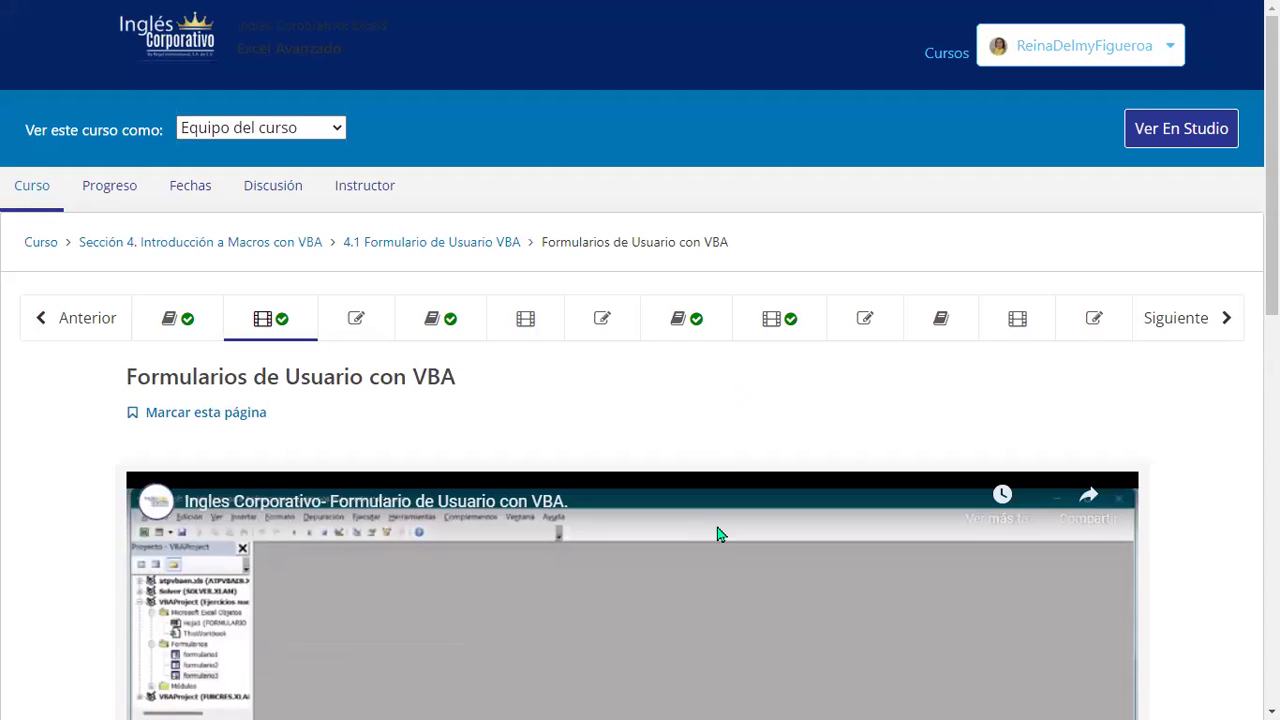
scroll(719, 525, down, 2)
scroll(719, 525, down, 2)
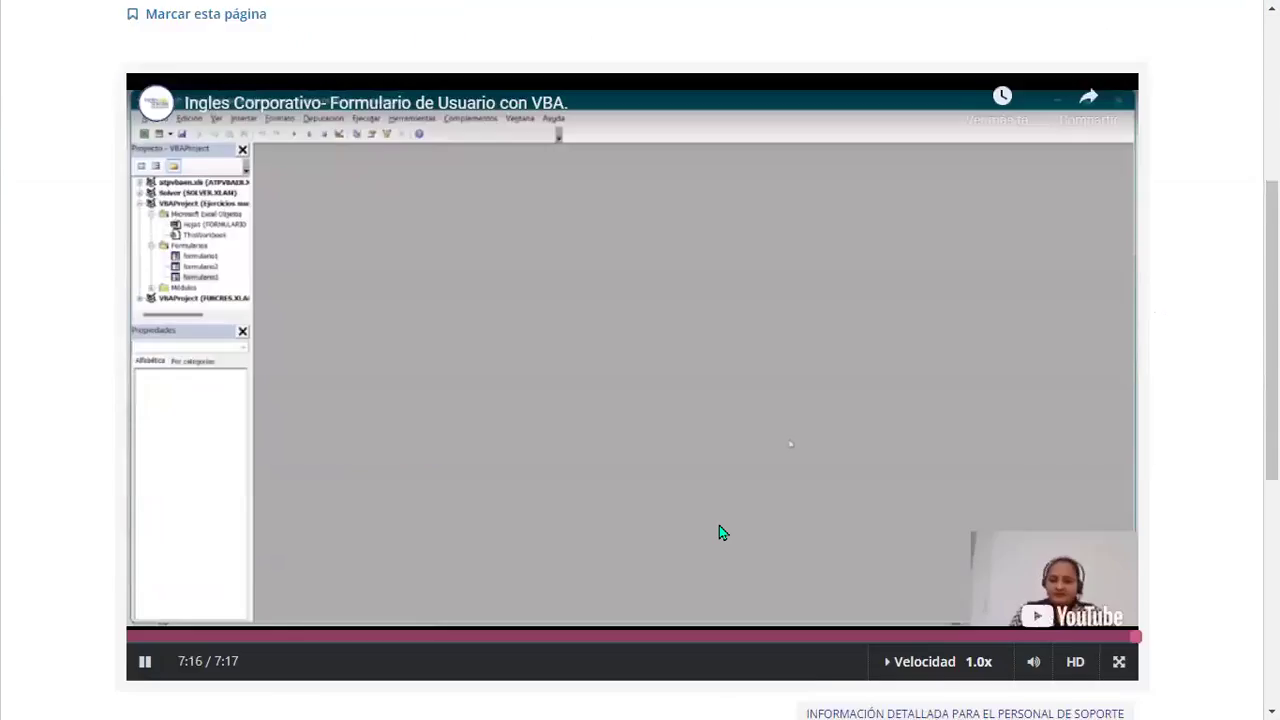
scroll(719, 525, down, 3)
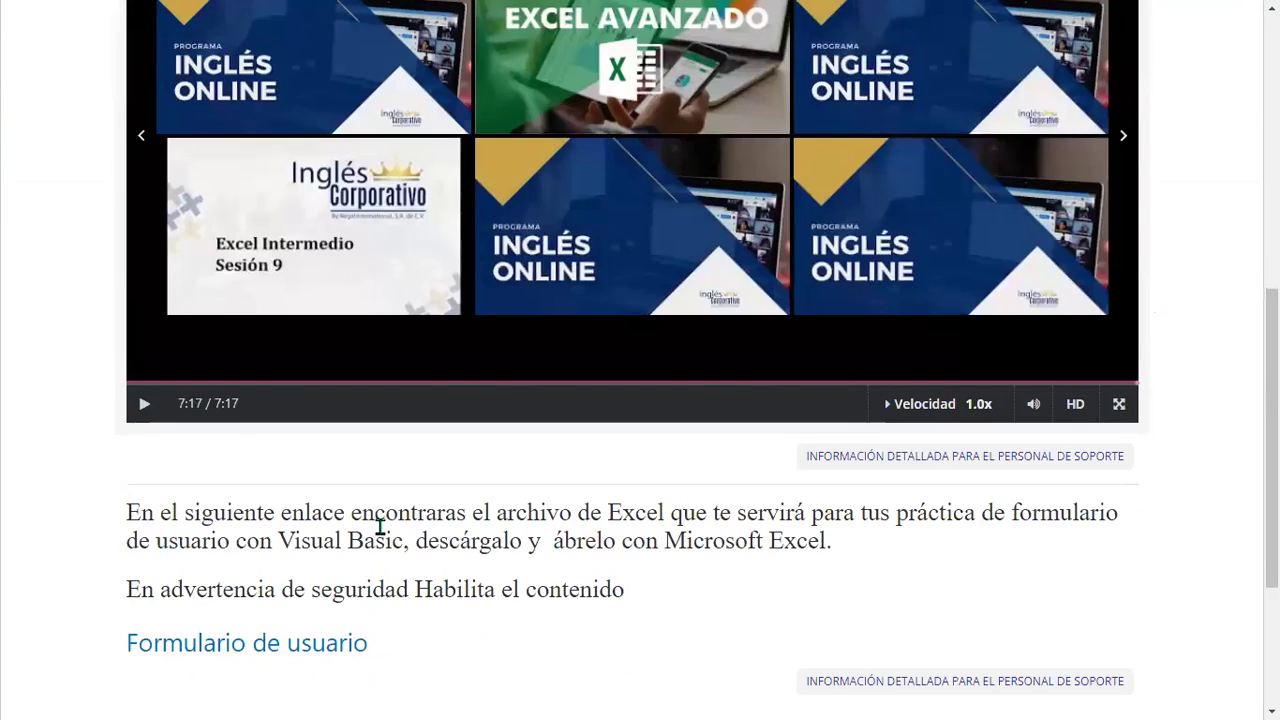
scroll(380, 530, down, 1)
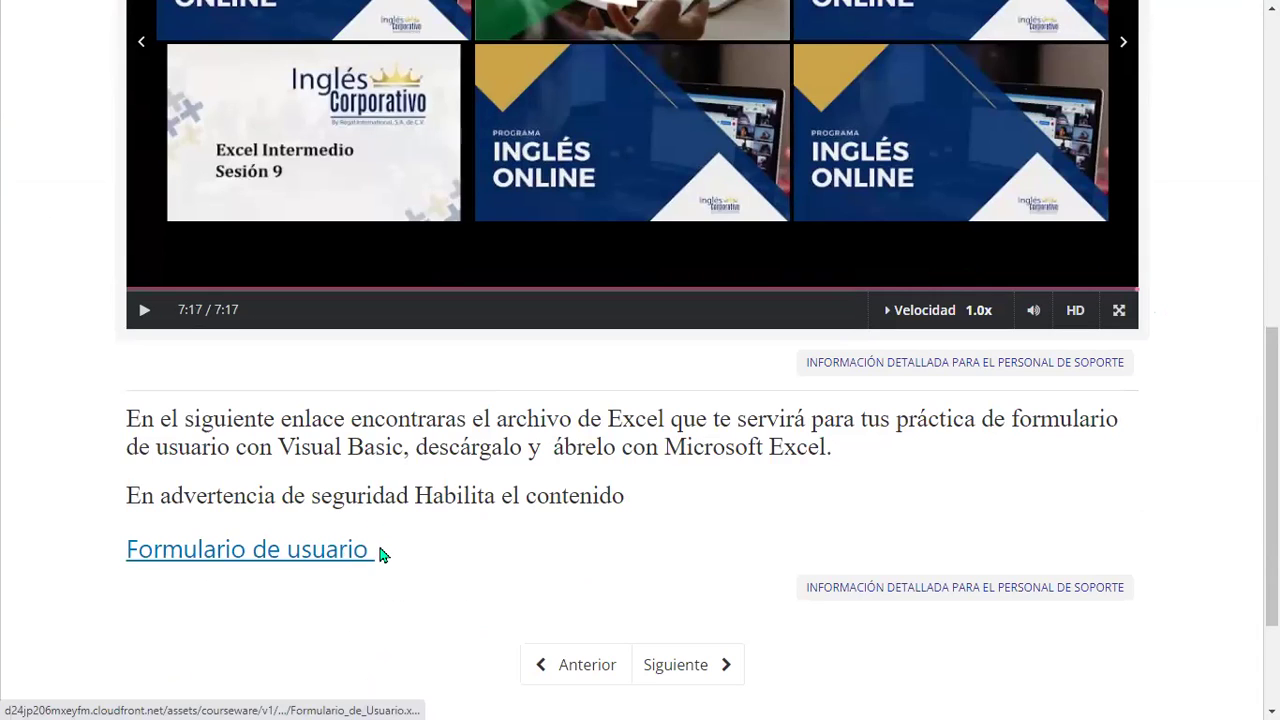
click(342, 560)
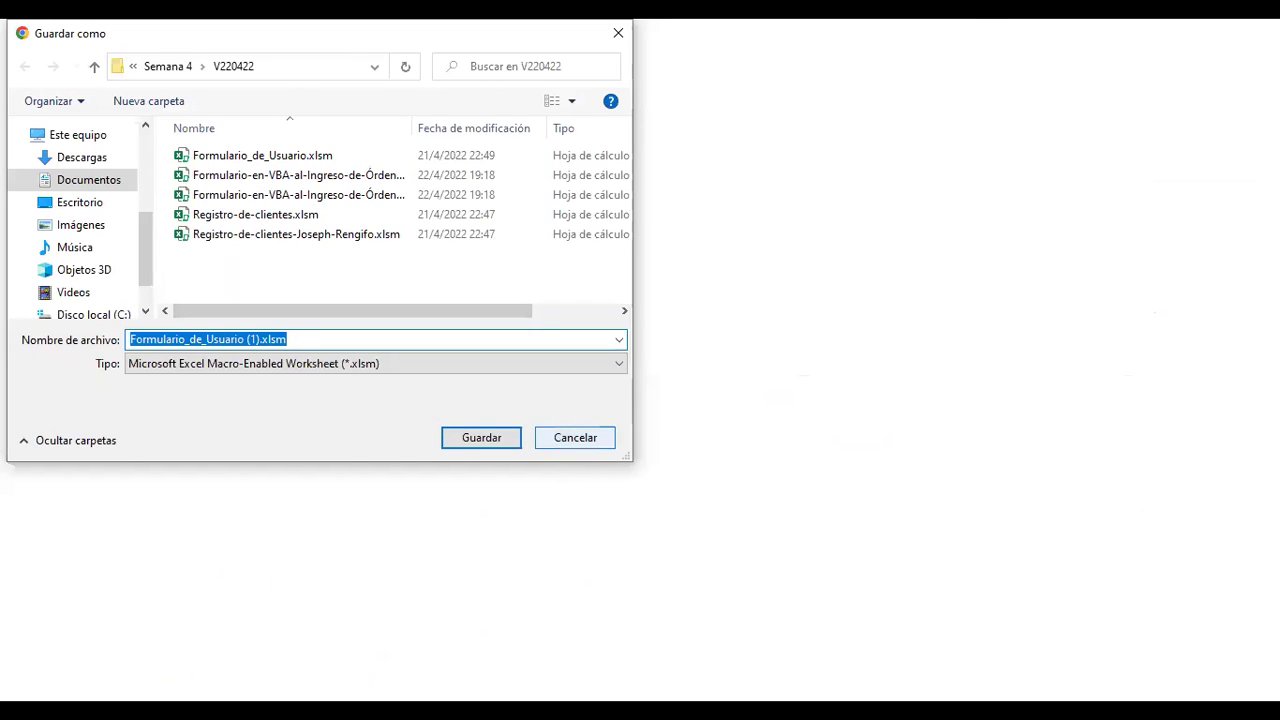
click(575, 438)
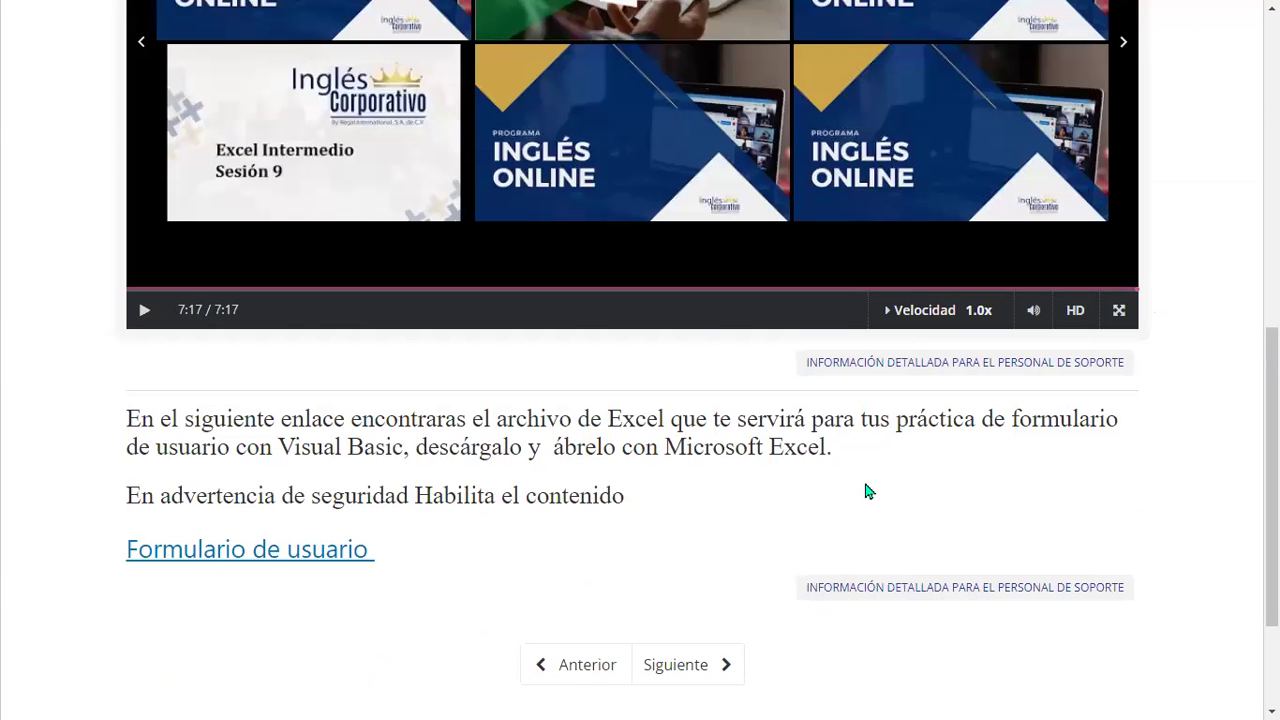
Exit the browser's fullscreen mode with F11.
key(F11)
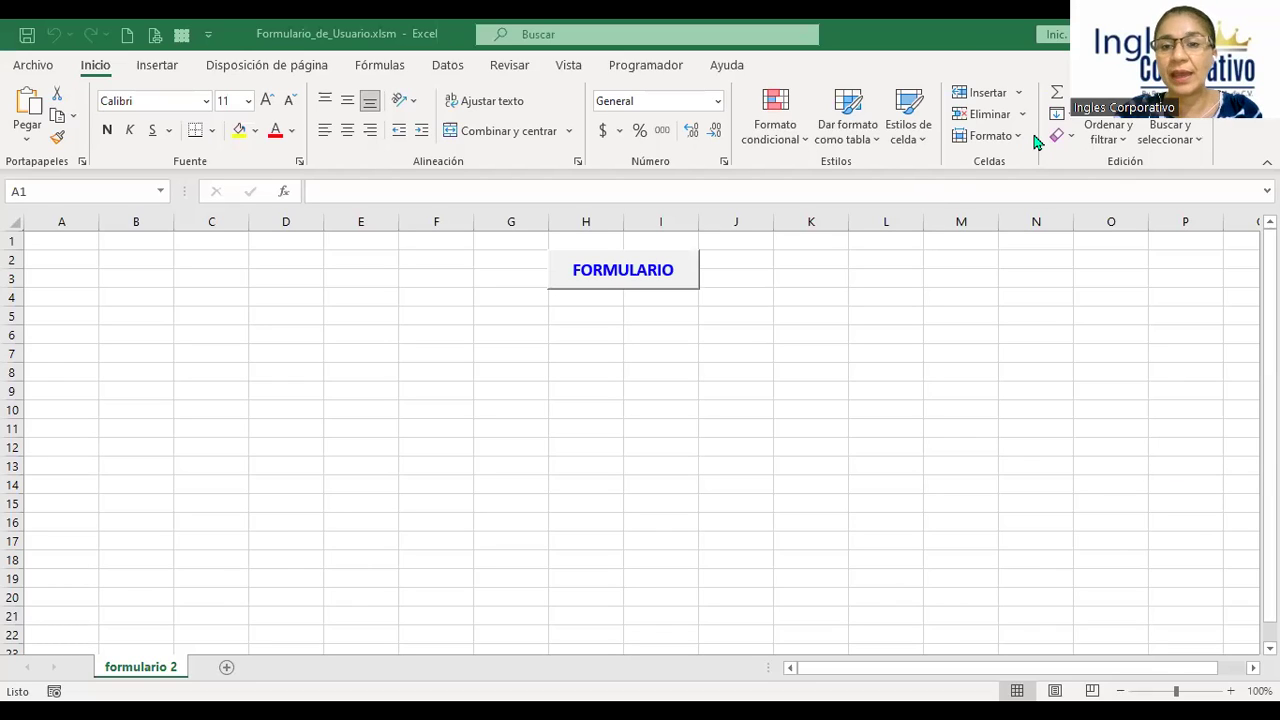
Activate the Formulario_de_Usuario.xlsm window by selecting cell A1 on 'formulario 2'.
click(77, 243)
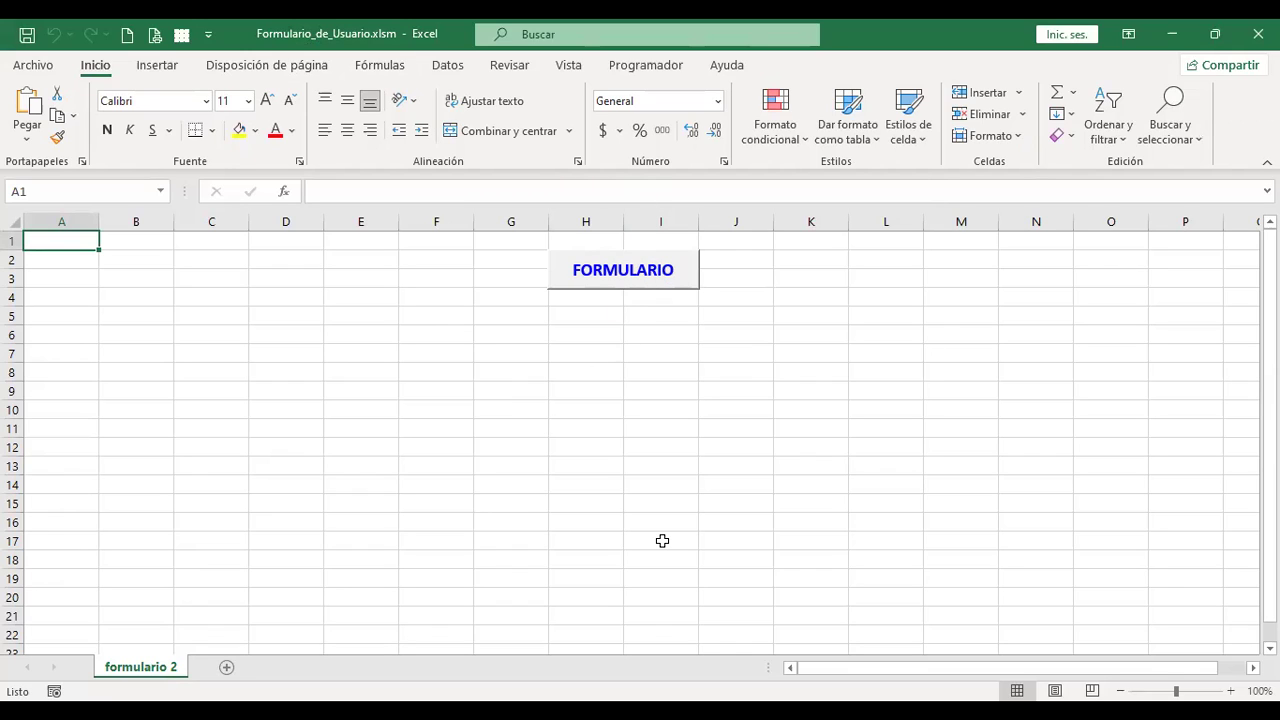
click(641, 277)
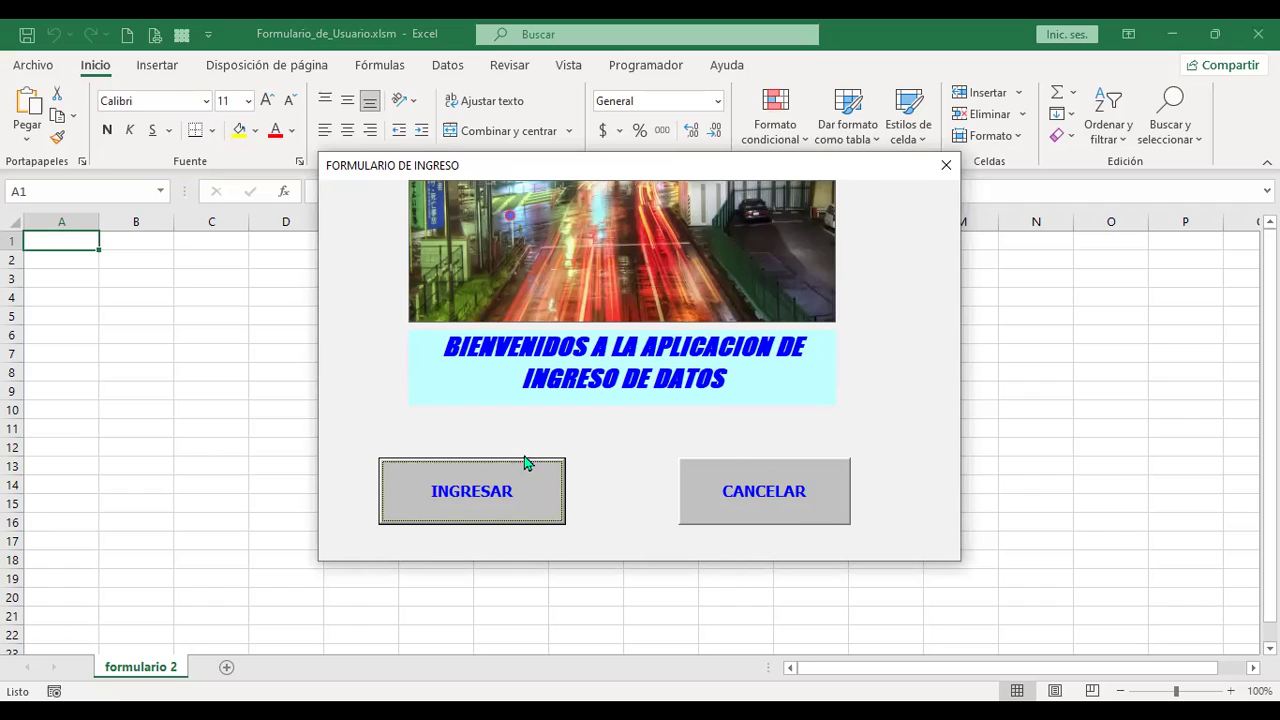
click(499, 488)
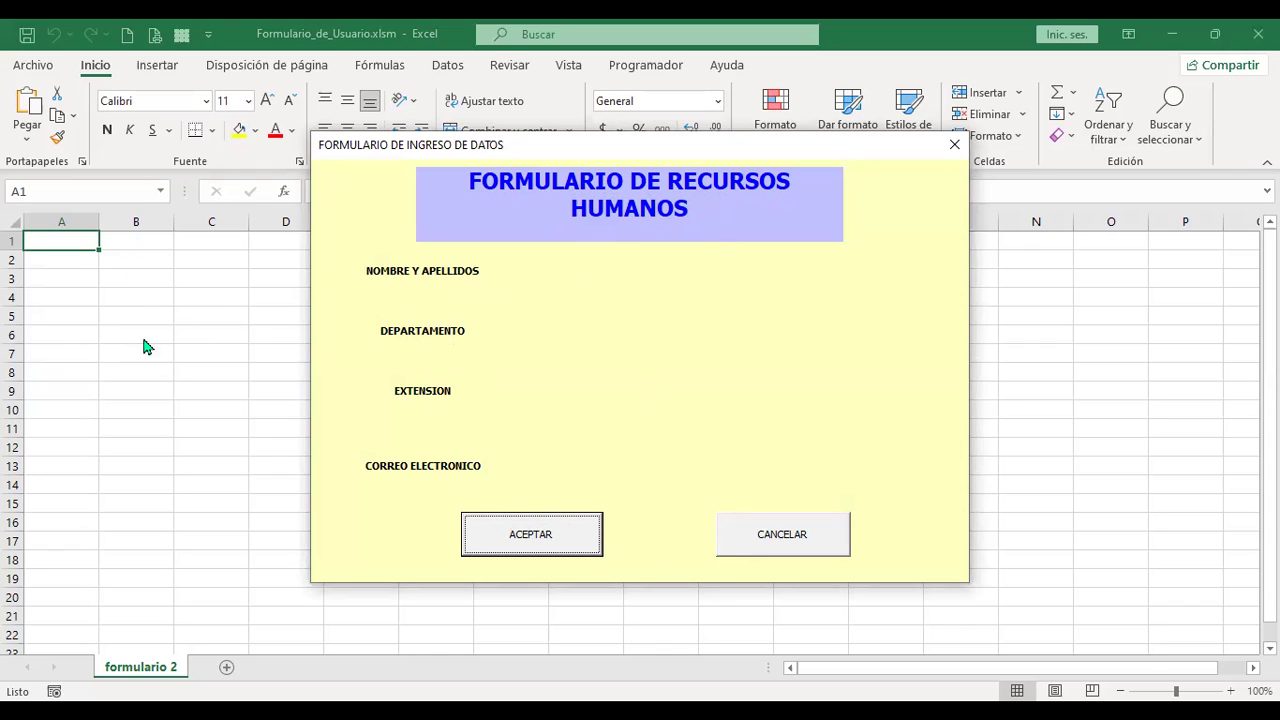
click(548, 540)
click(799, 540)
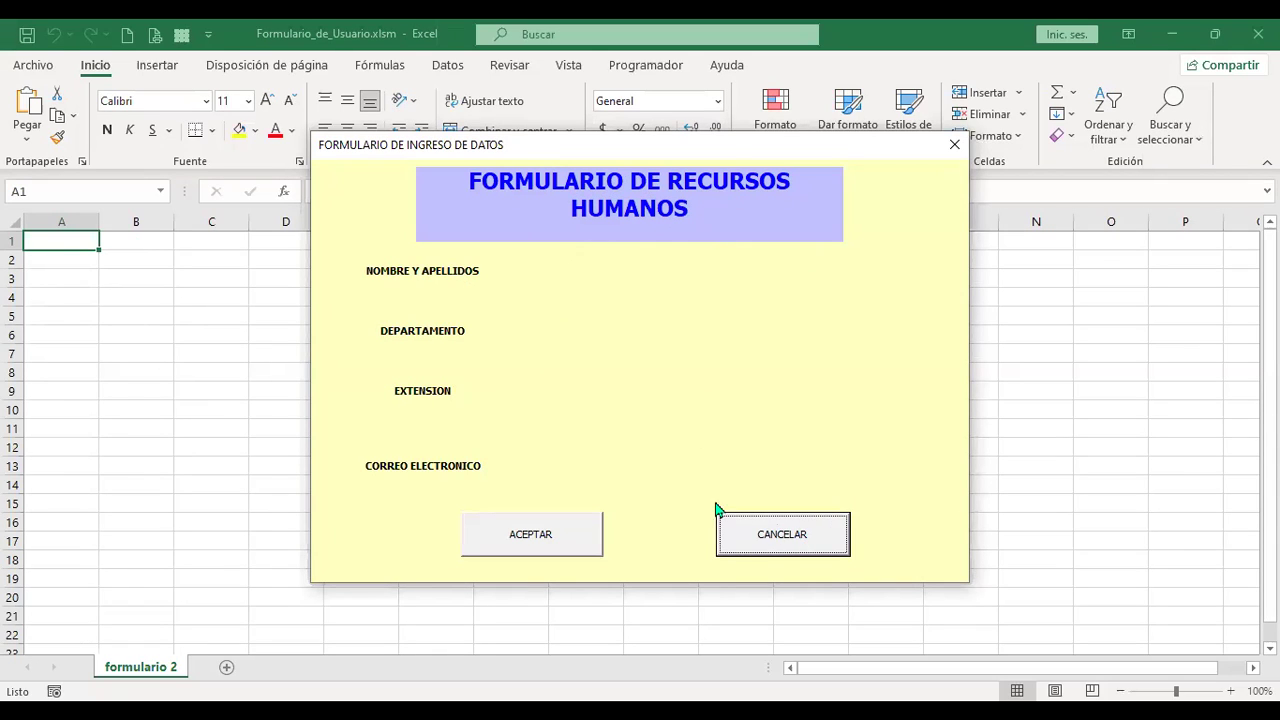
click(952, 148)
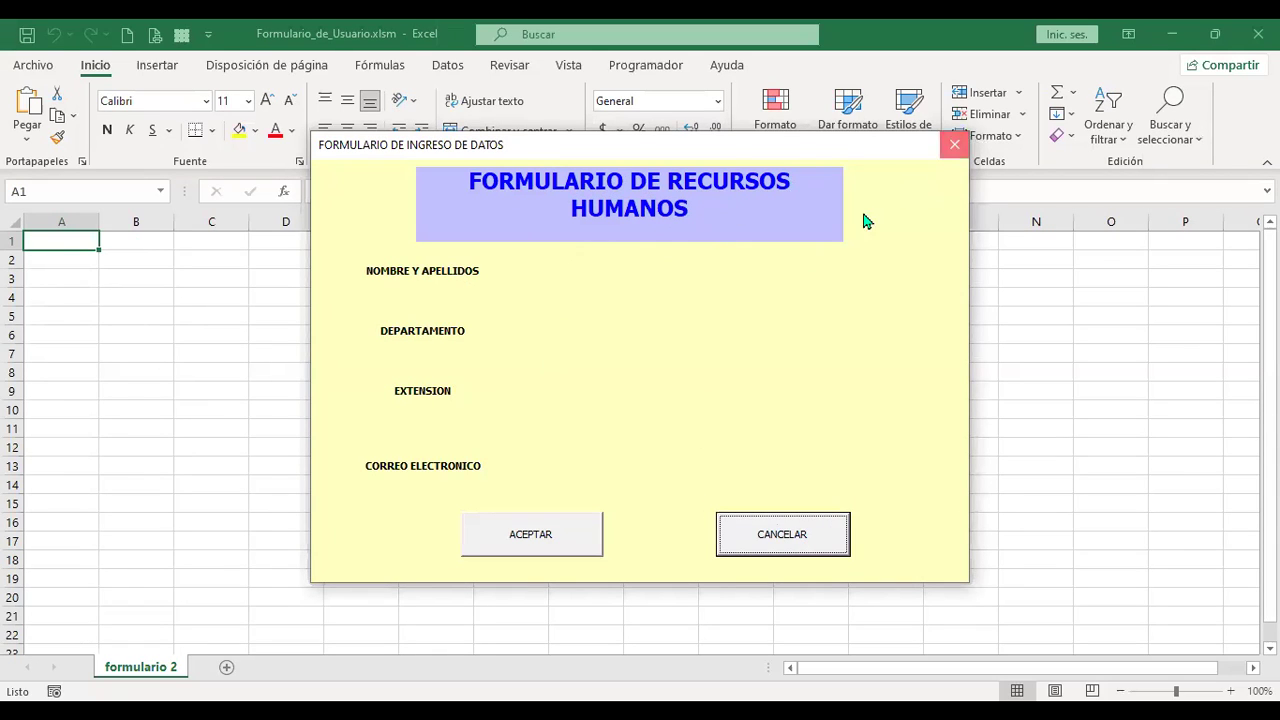
click(785, 497)
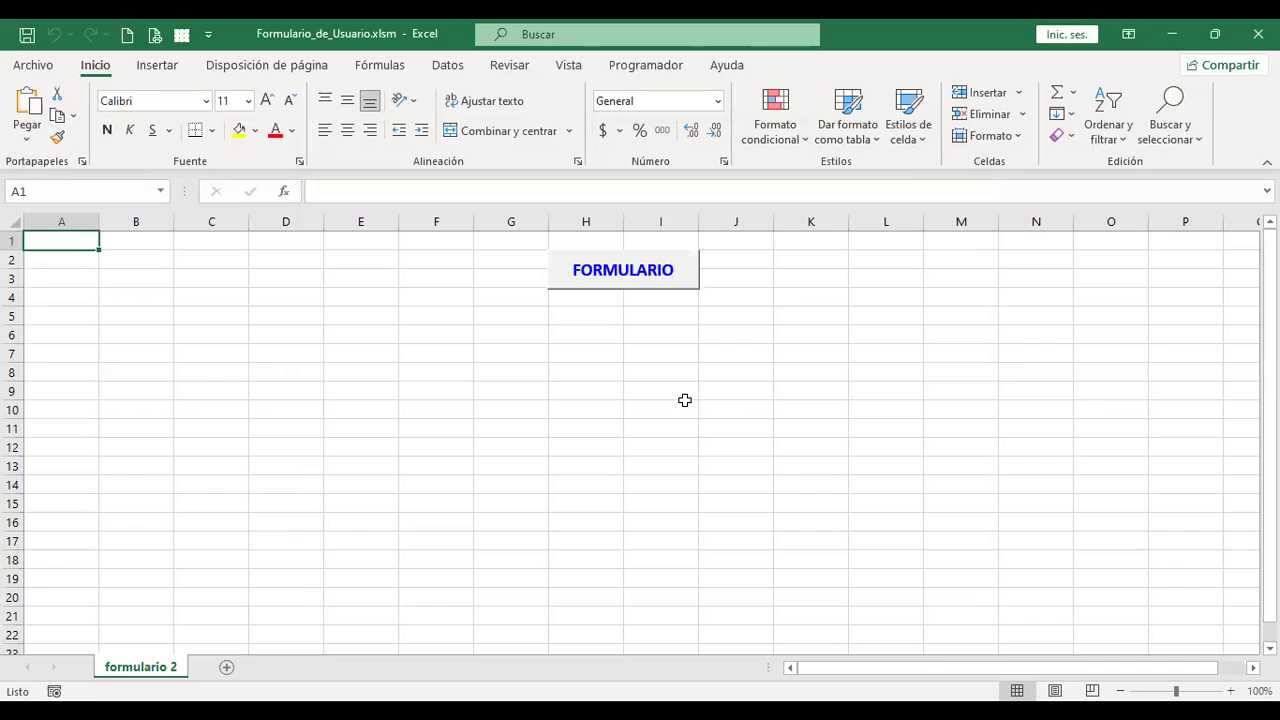
Enable the Programador tab under Excel Options > Personalizar cinta de opciones.
click(645, 68)
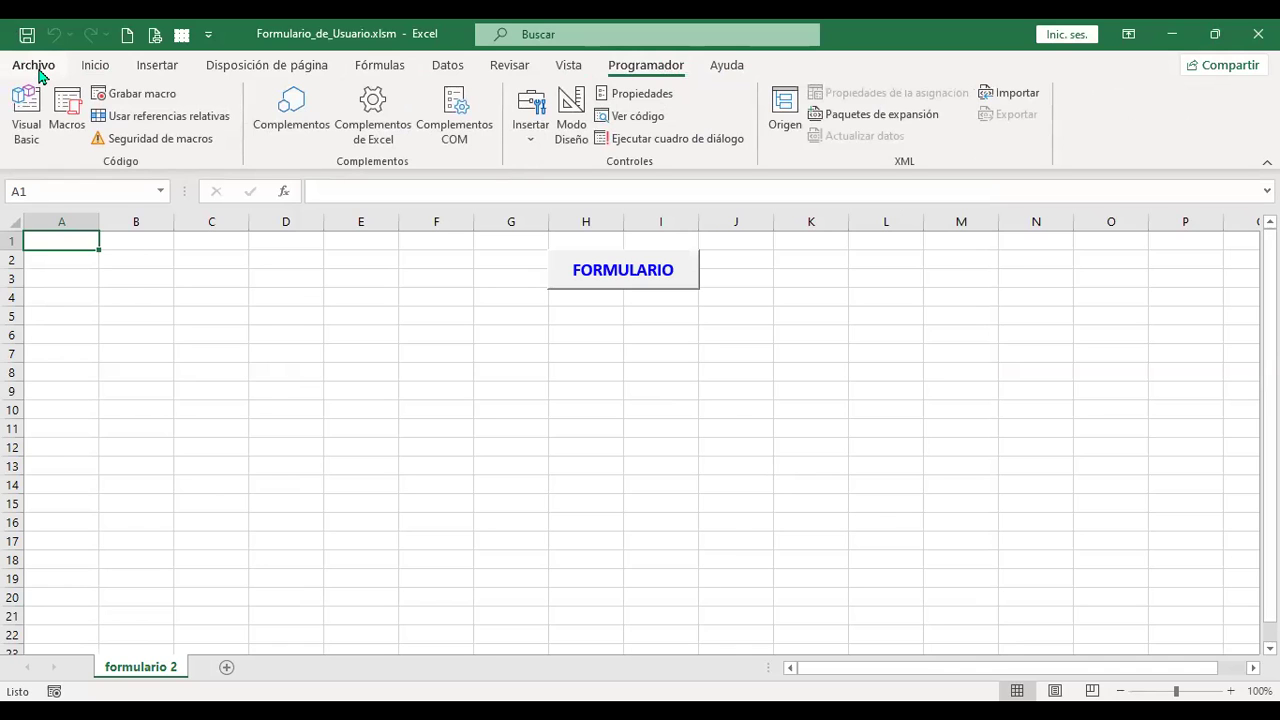
click(38, 70)
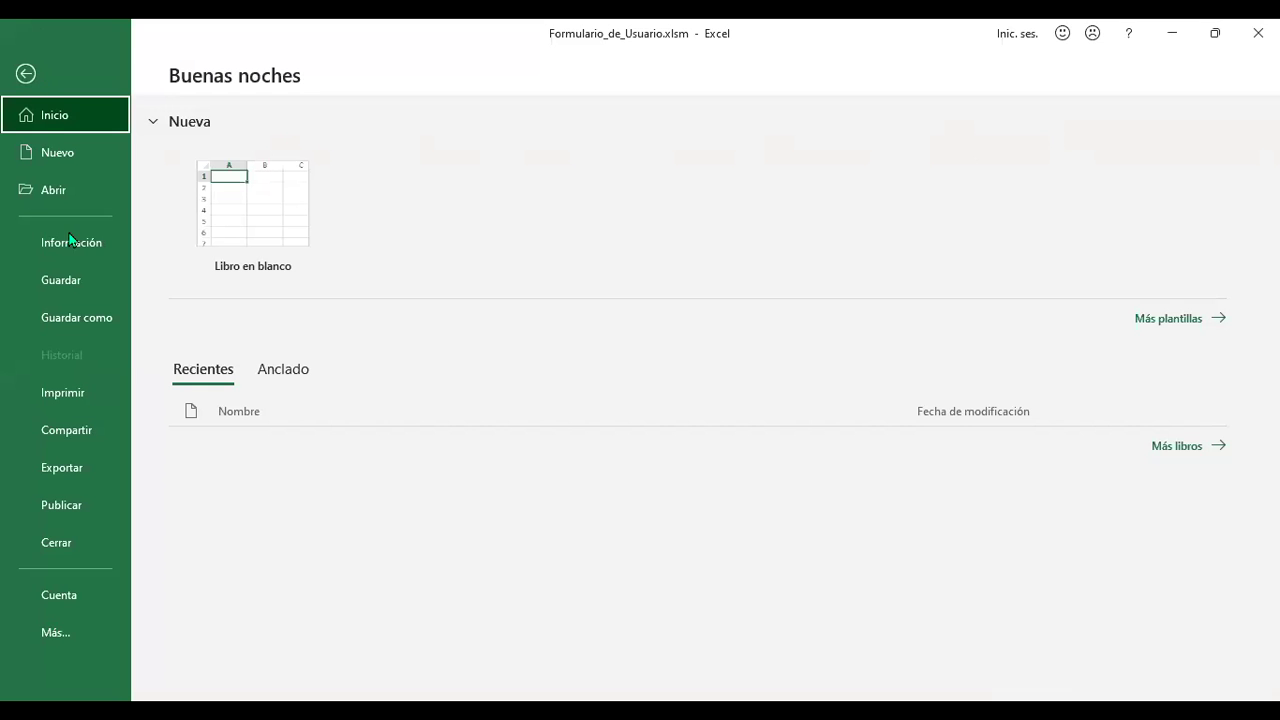
click(55, 648)
click(205, 668)
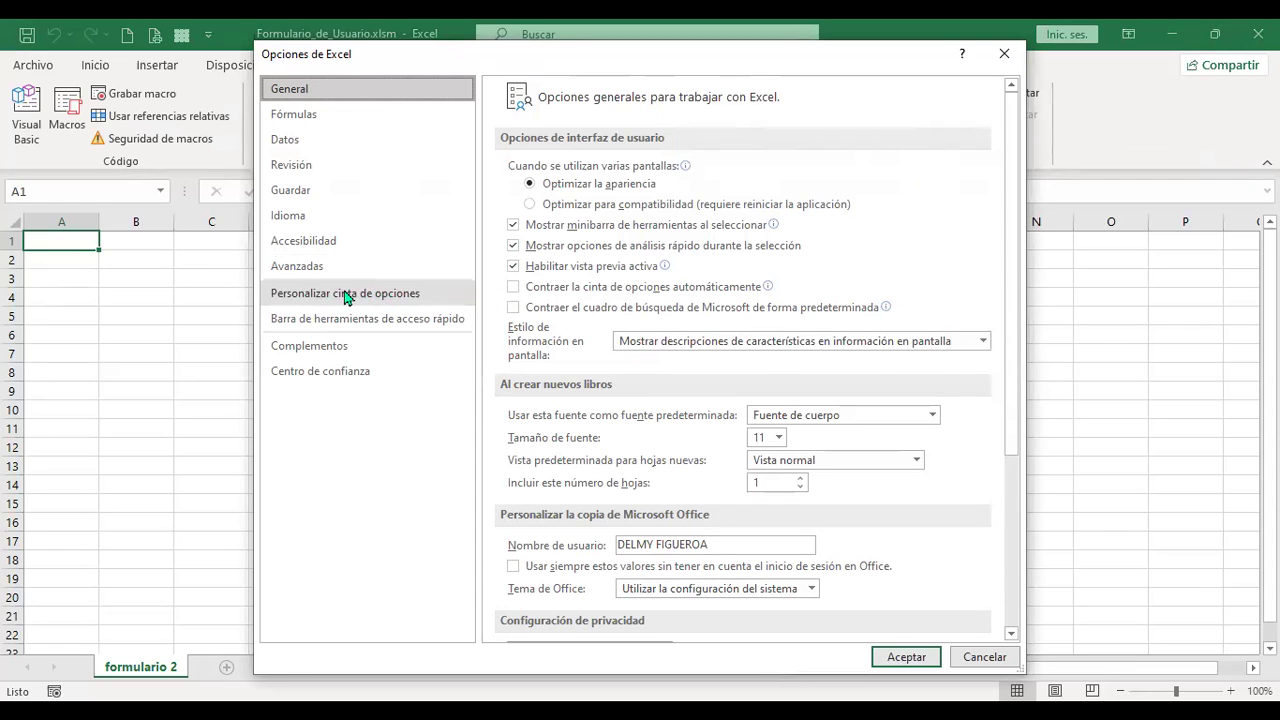
click(473, 295)
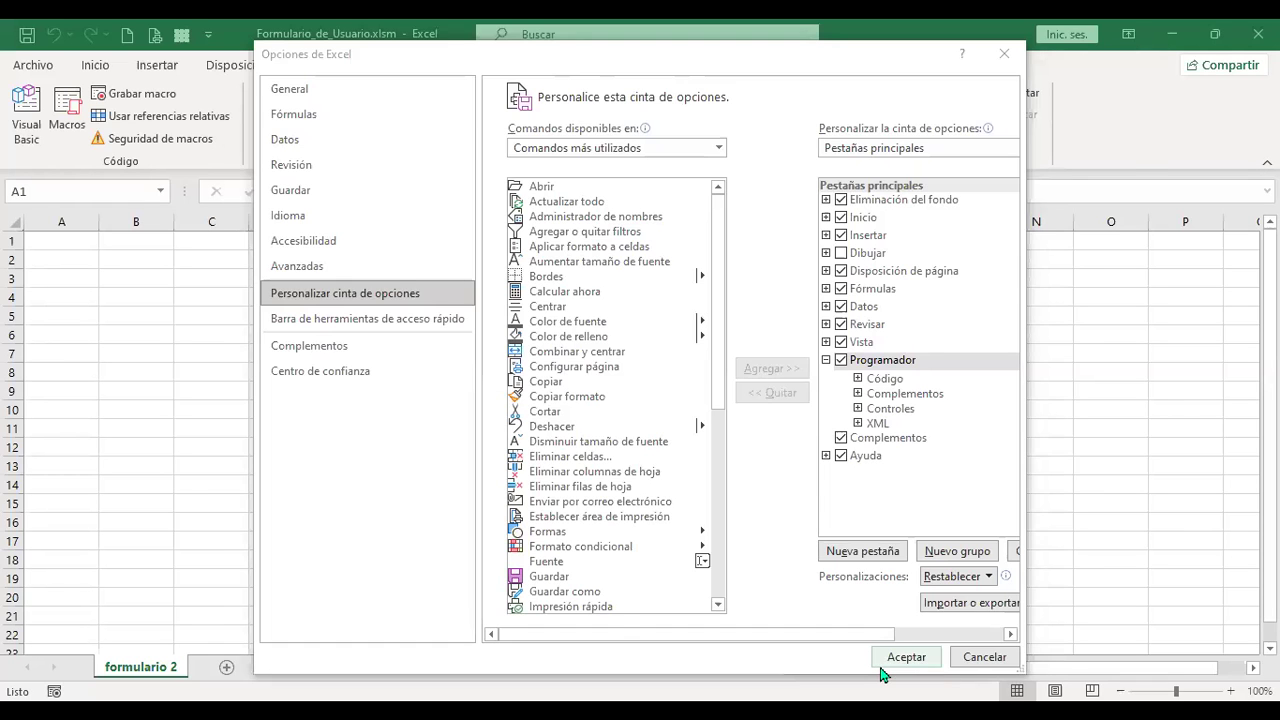
click(884, 664)
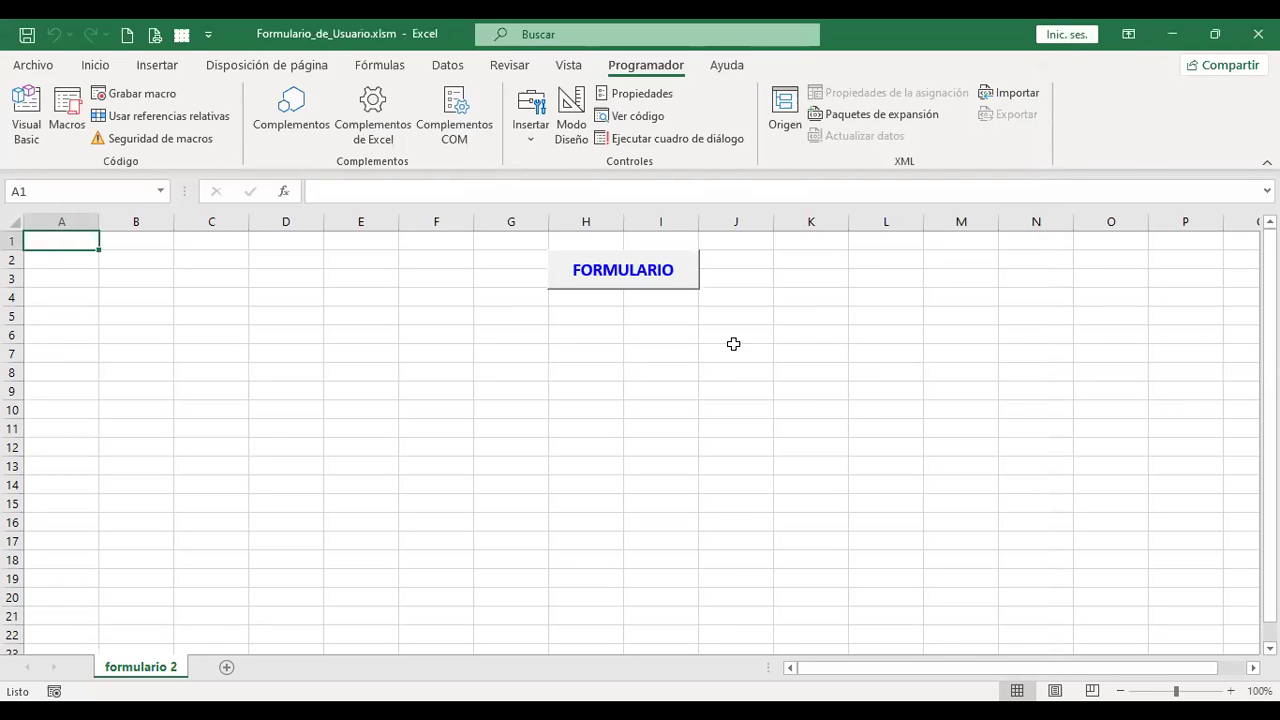
Select cell C1, then launch the Visual Basic editor from the Programador tab.
click(227, 234)
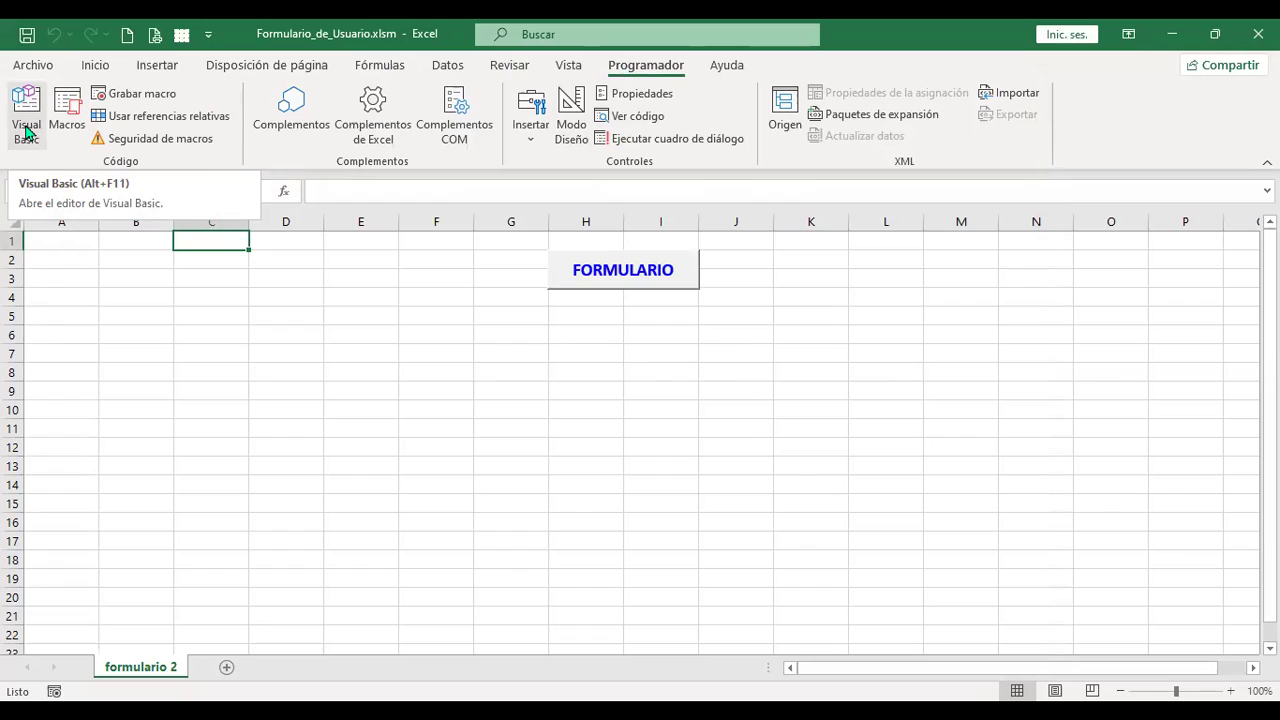
click(23, 112)
click(23, 110)
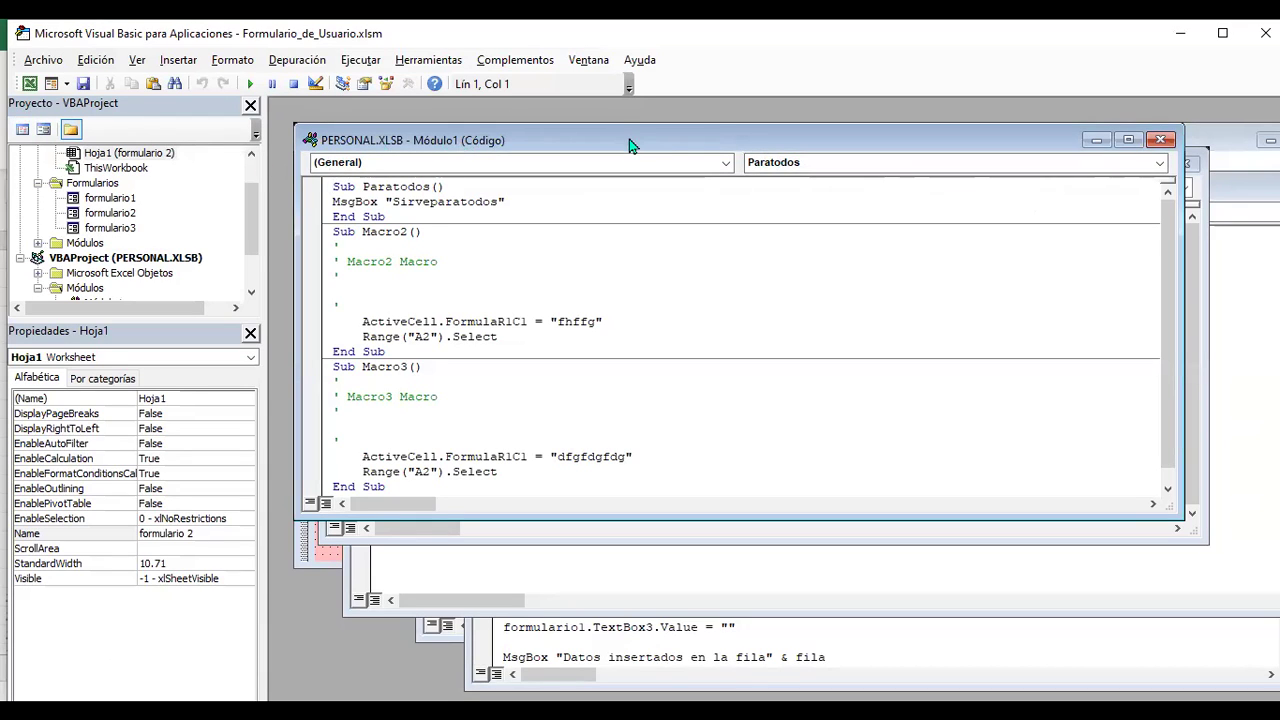
Close the Módulo1, Módulo2 and Módulo3 code windows to reveal the formulario1 form.
click(965, 172)
drag(1127, 140, 1100, 234)
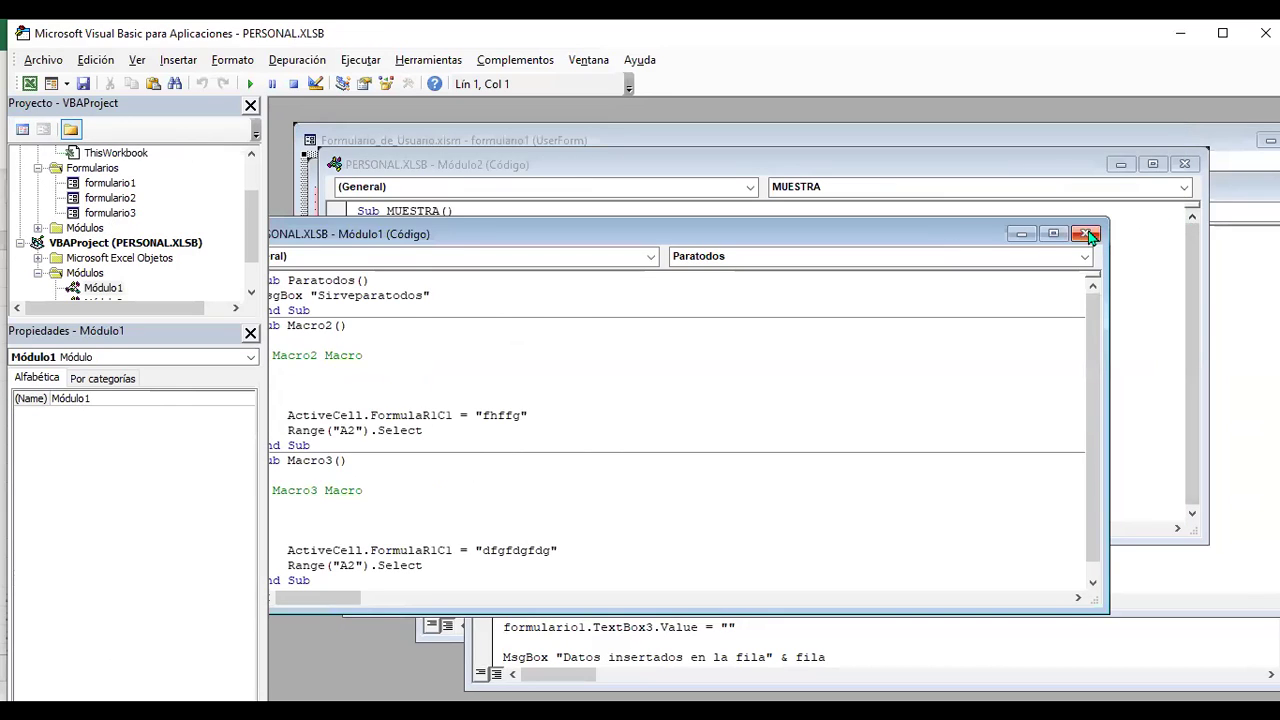
click(1086, 234)
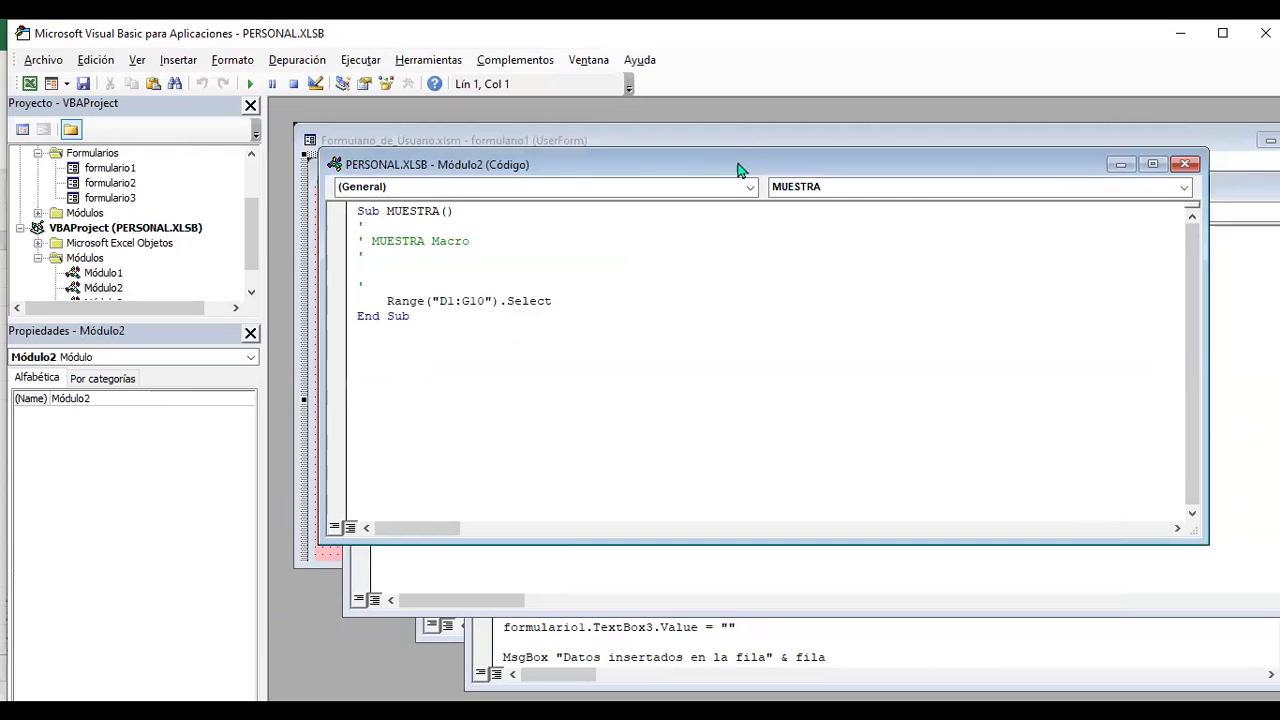
drag(740, 170, 618, 255)
click(1066, 248)
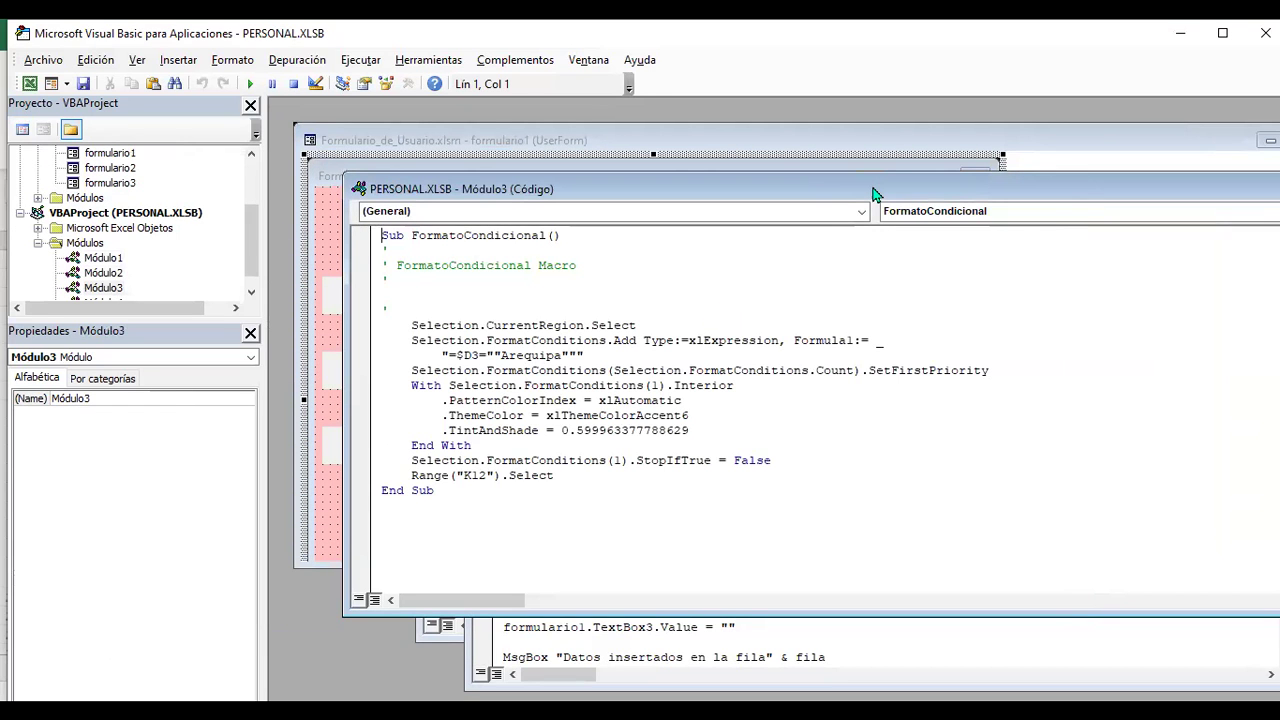
drag(873, 193, 659, 309)
click(1174, 306)
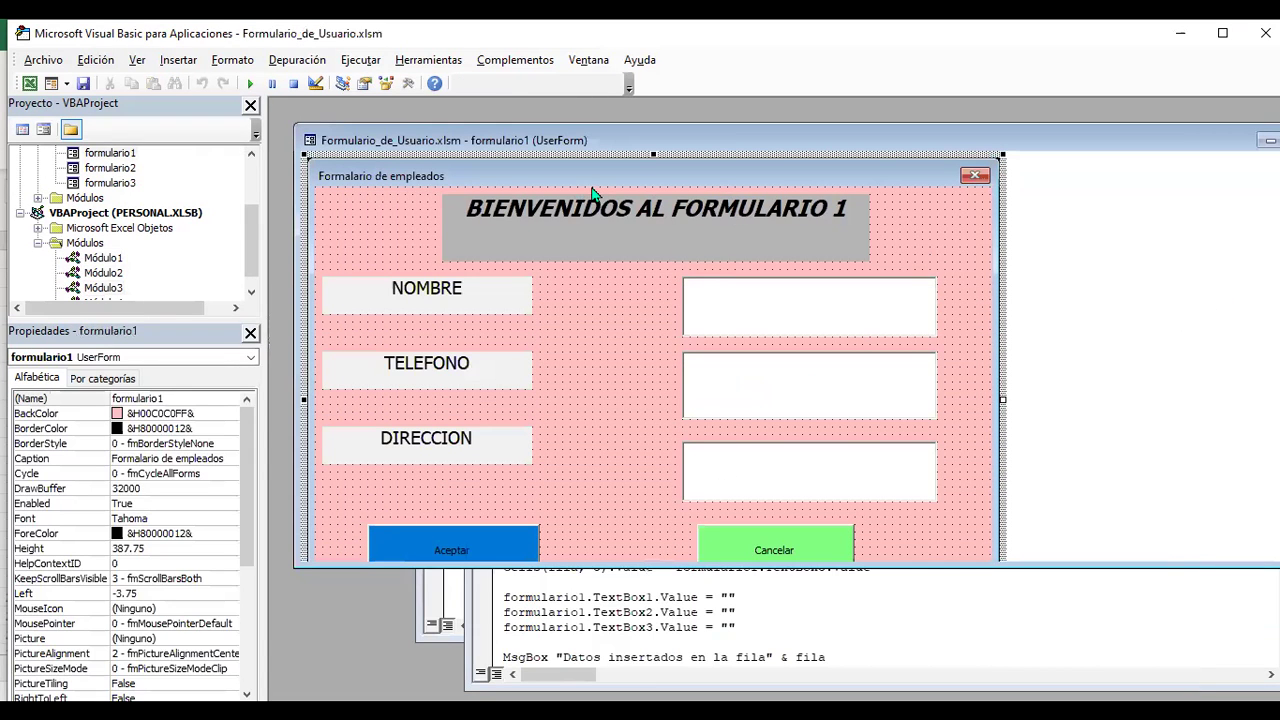
drag(254, 215, 247, 167)
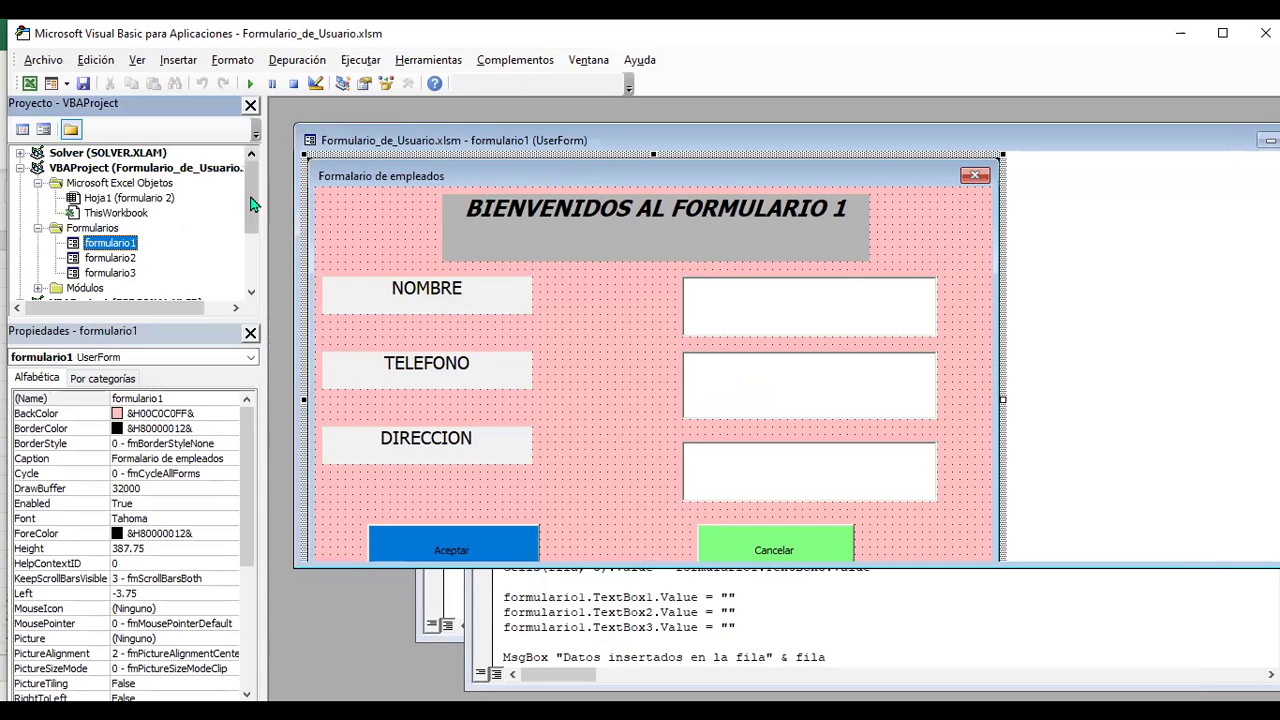
click(208, 169)
mouse_move(178, 308)
mouse_down()
mouse_move(208, 308)
mouse_move(161, 308)
mouse_up()
drag(252, 205, 245, 253)
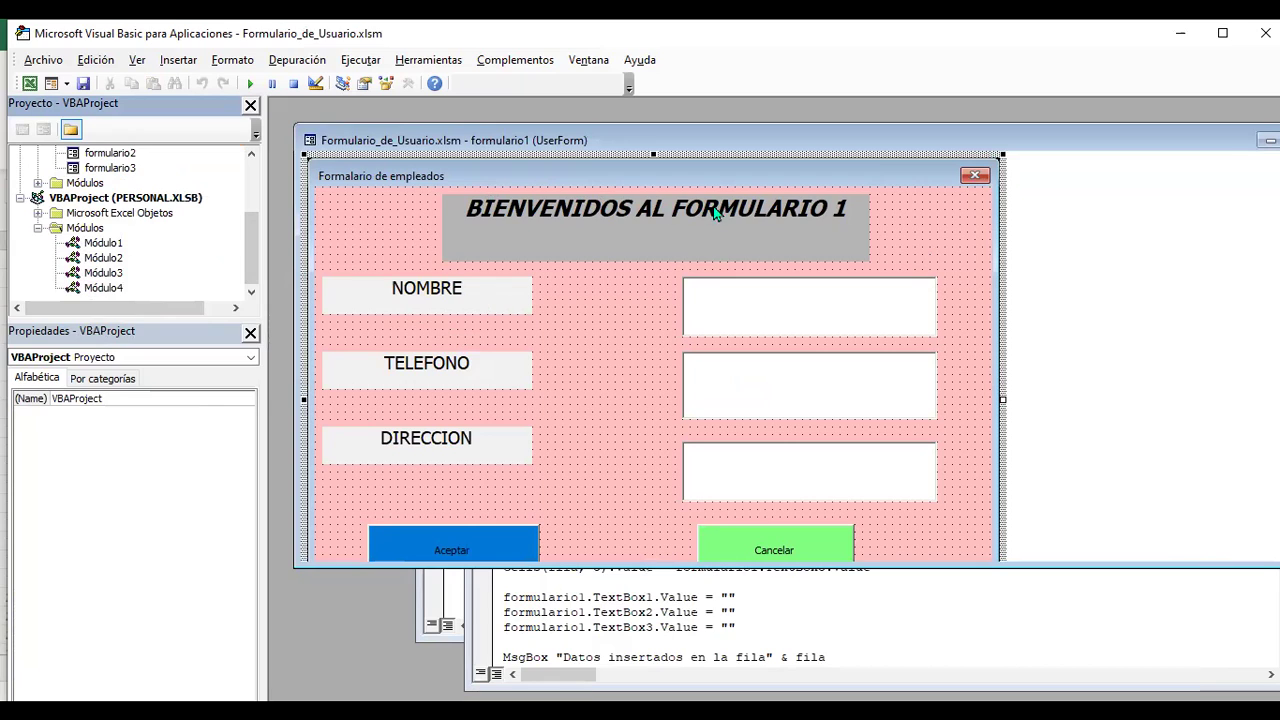
click(644, 181)
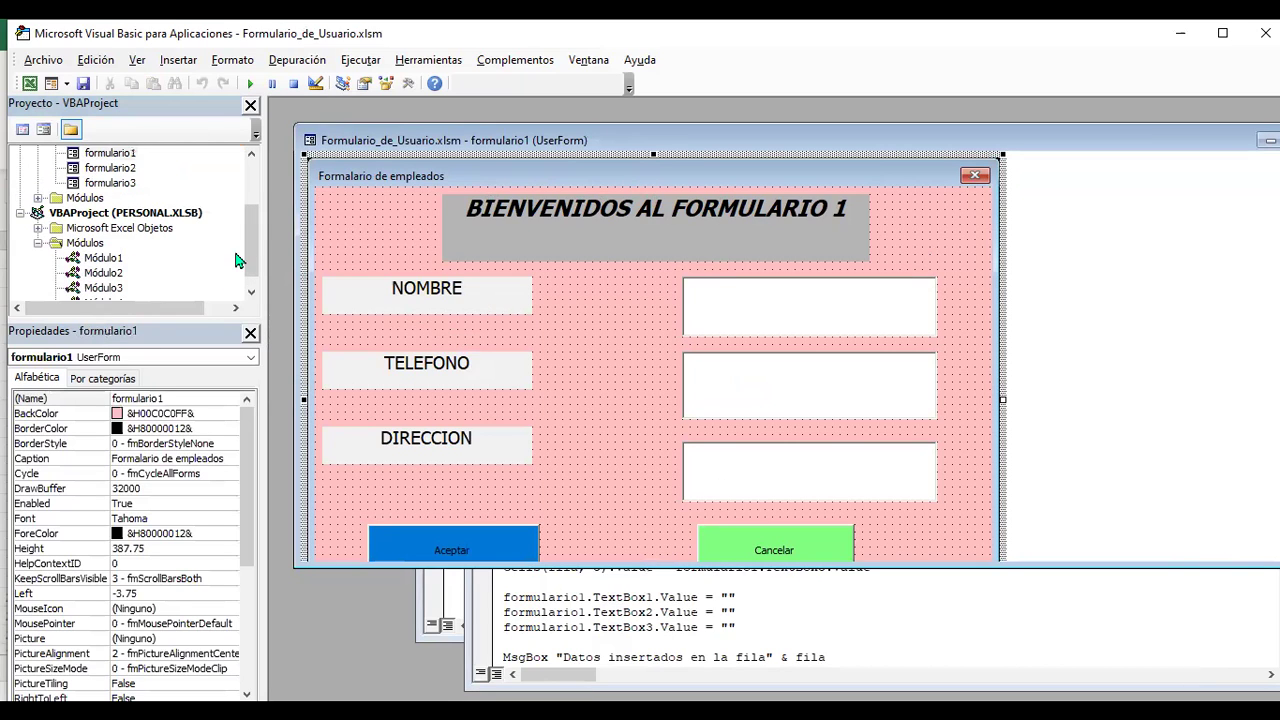
drag(251, 257, 260, 172)
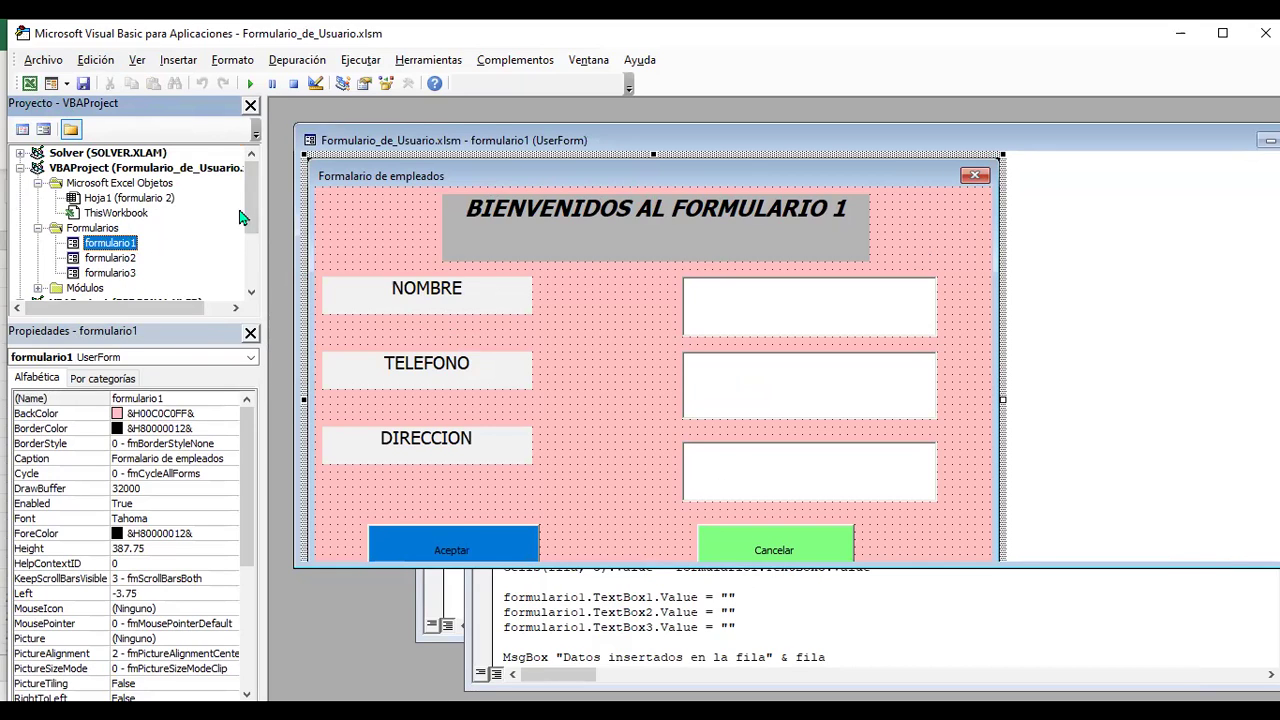
mouse_move(250, 214)
mouse_down()
mouse_move(250, 228)
mouse_move(250, 197)
mouse_up()
Insert a blank UserForm1, then reopen formulario1 from the Project Explorer in the designer.
click(183, 65)
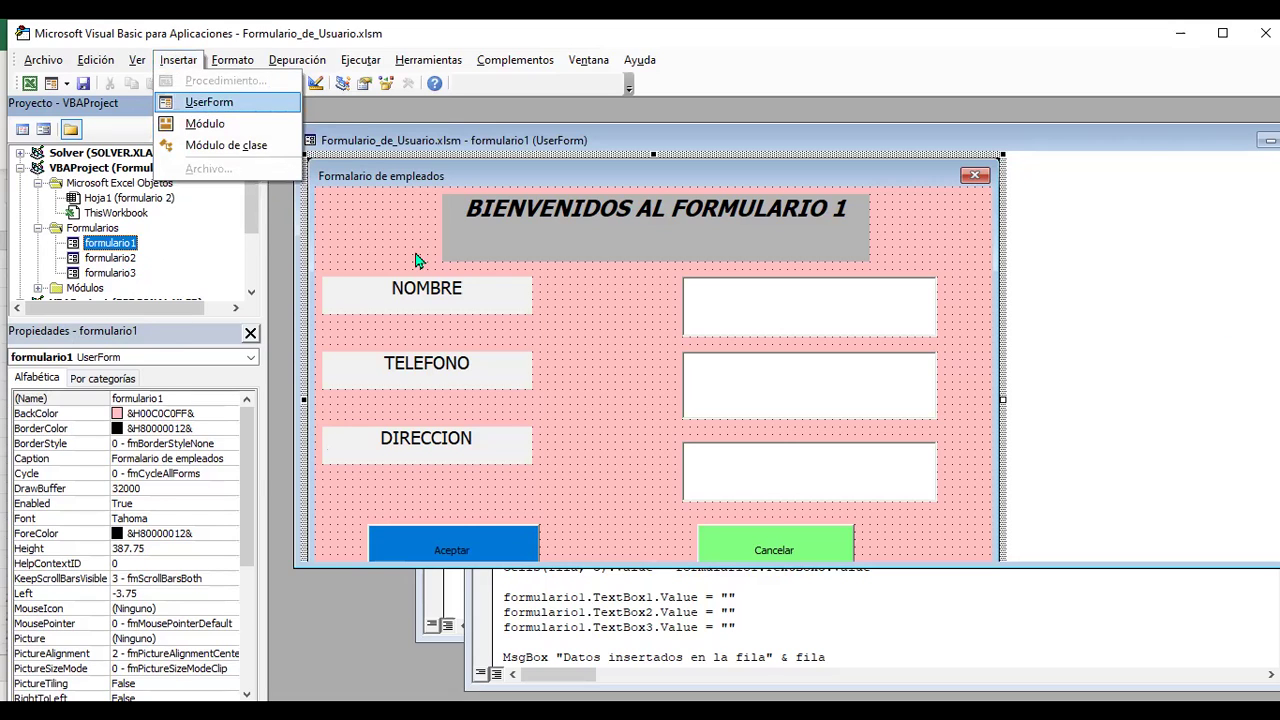
click(1232, 308)
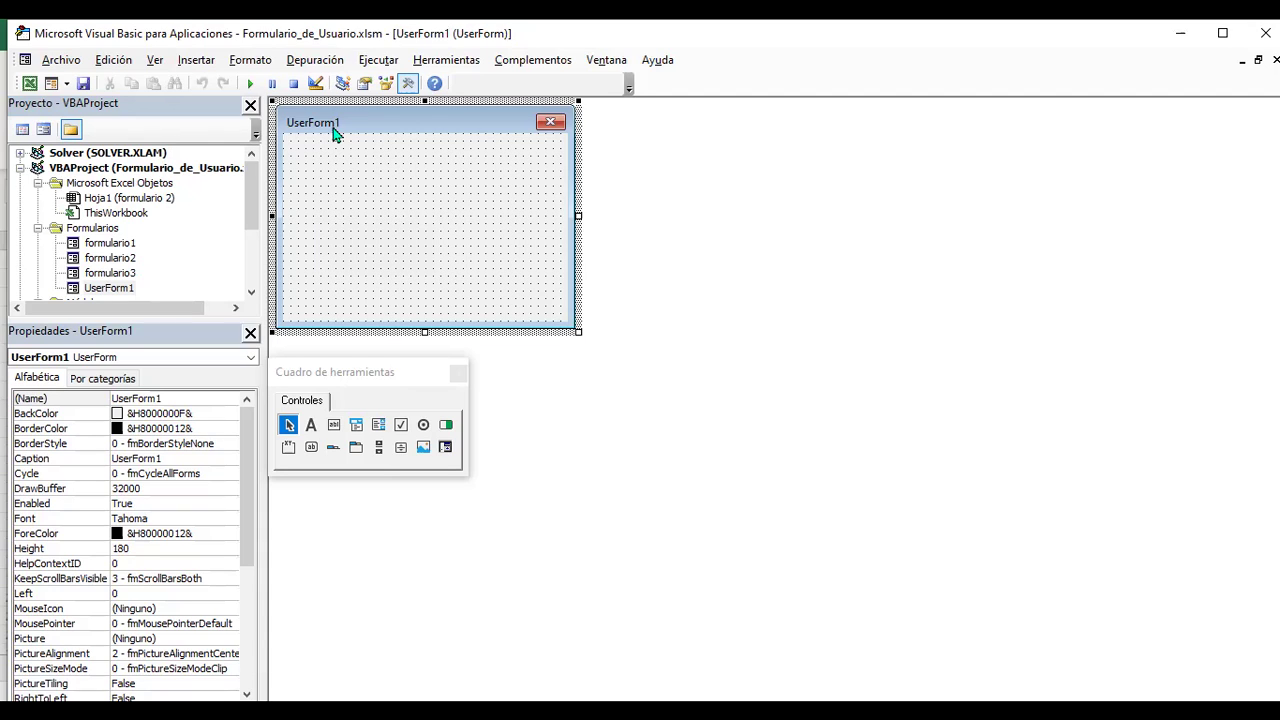
click(112, 244)
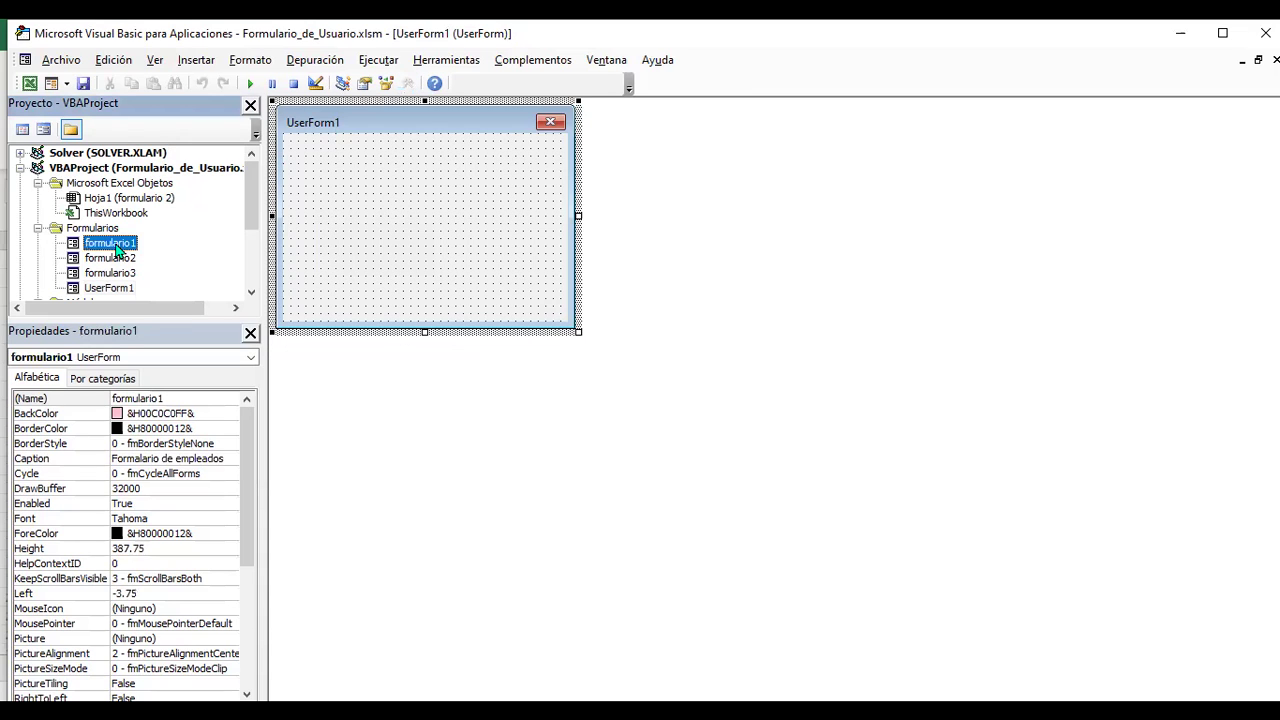
double_click(112, 244)
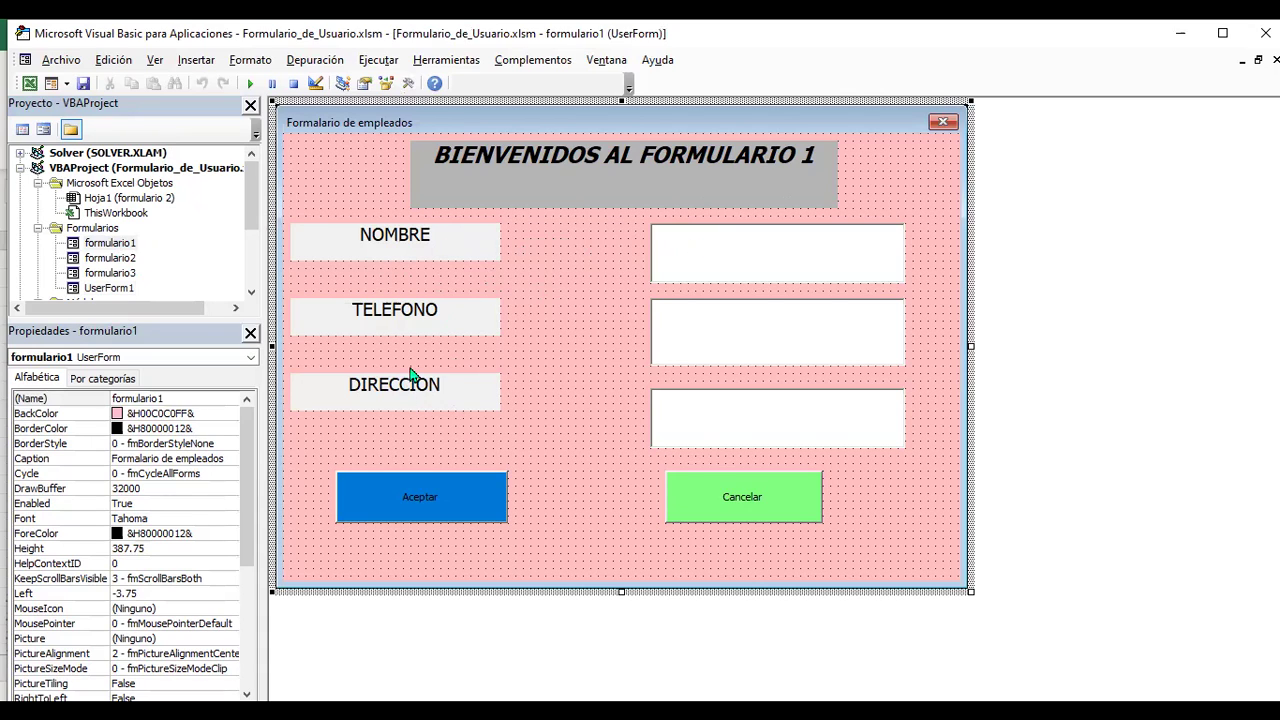
click(111, 245)
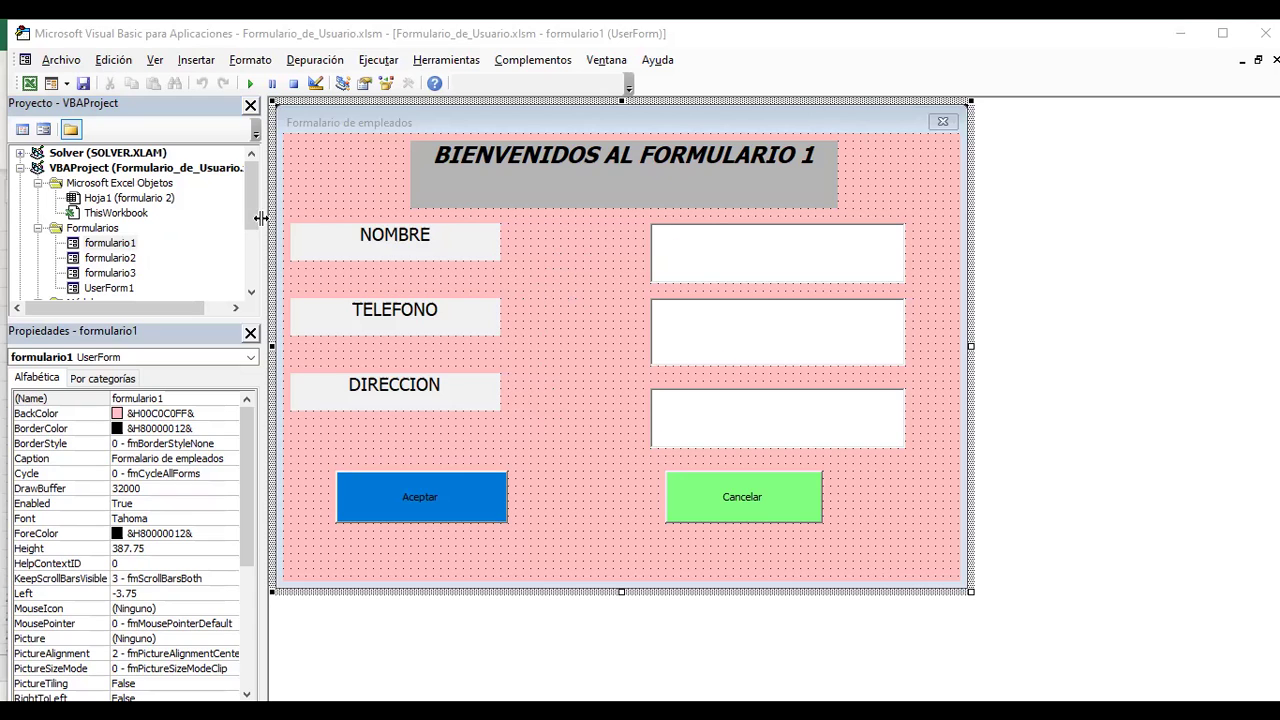
click(112, 244)
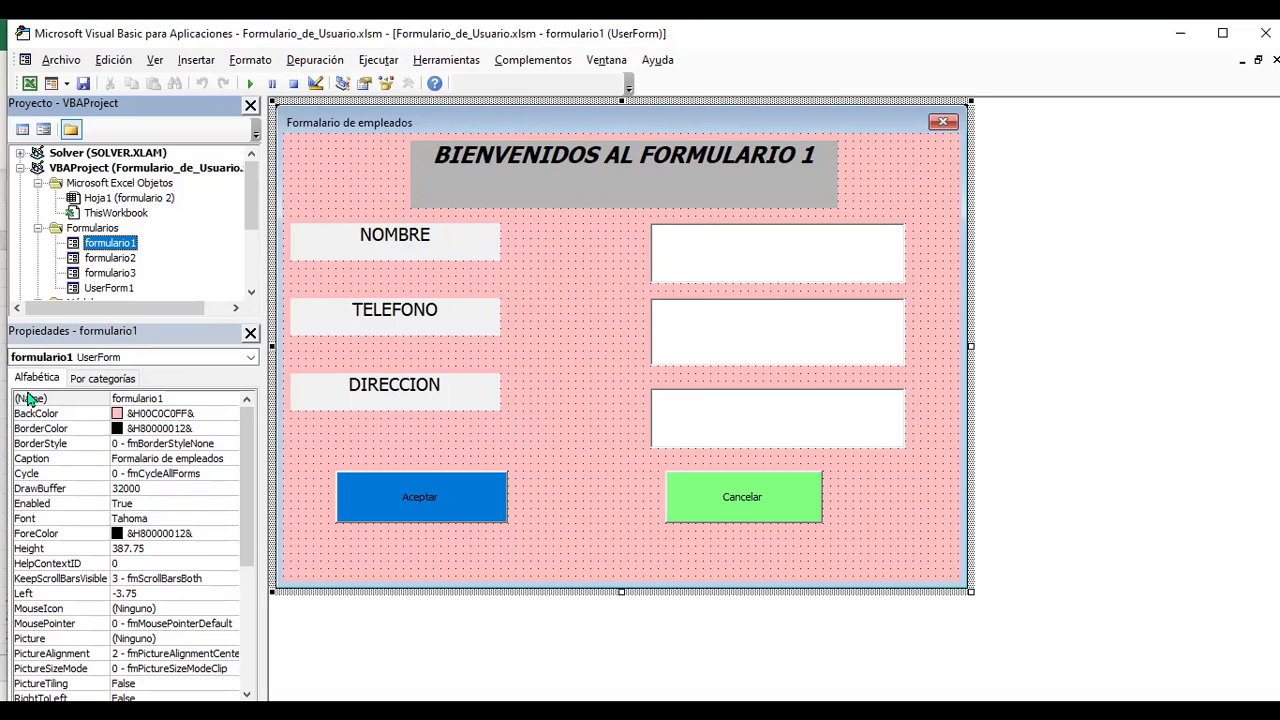
Highlight the form's (Name) value formulario1, then select the 'BIENVENIDOS AL FORMULARIO 1' title label.
click(183, 401)
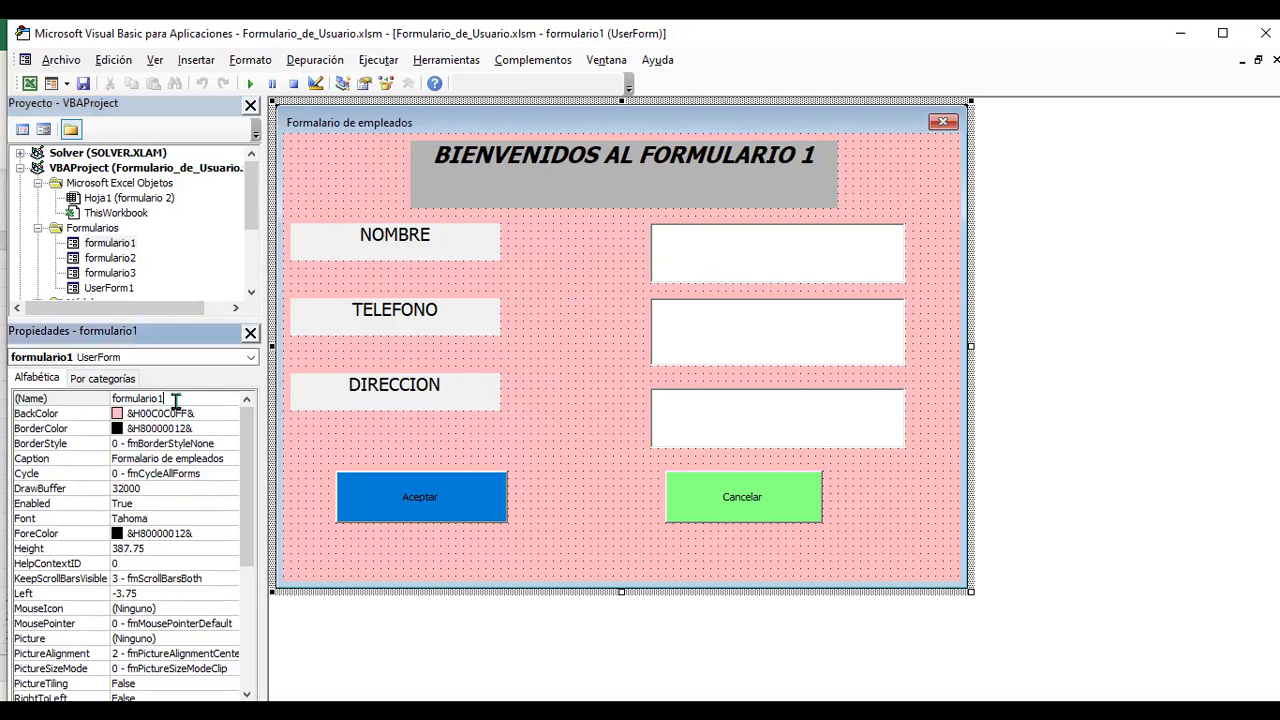
click(157, 398)
click(195, 398)
drag(177, 398, 118, 398)
click(335, 122)
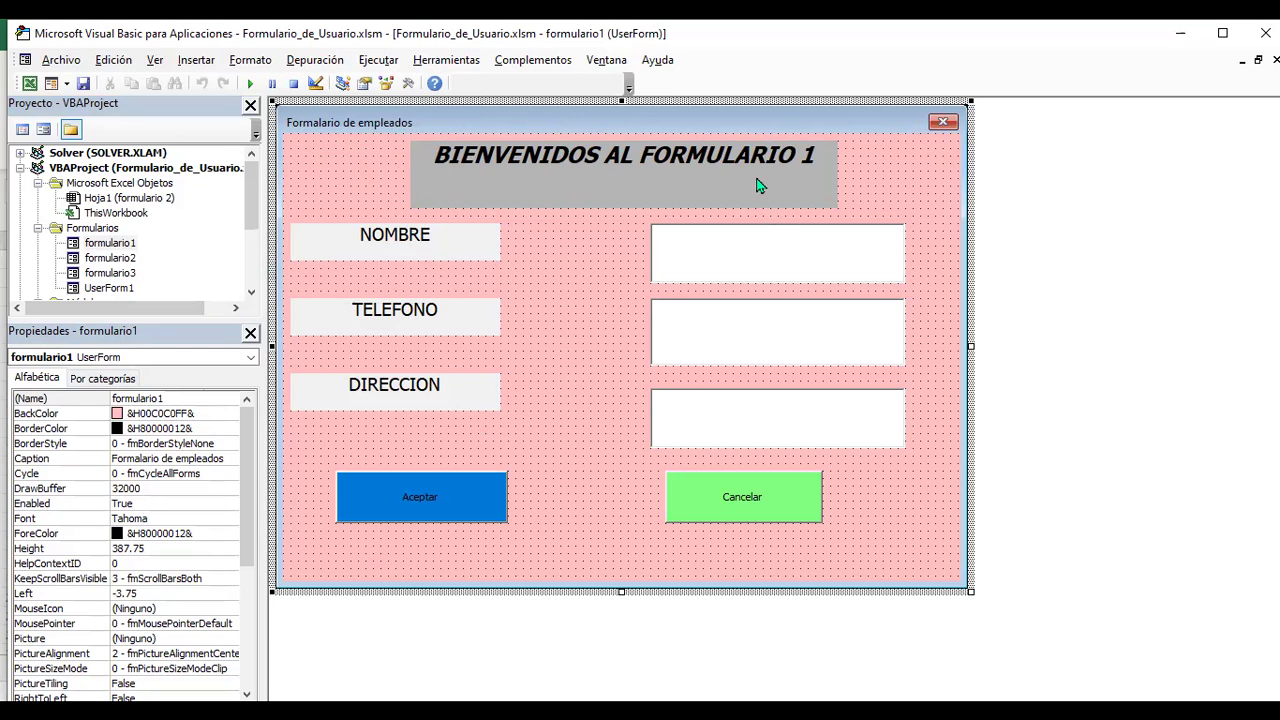
click(645, 168)
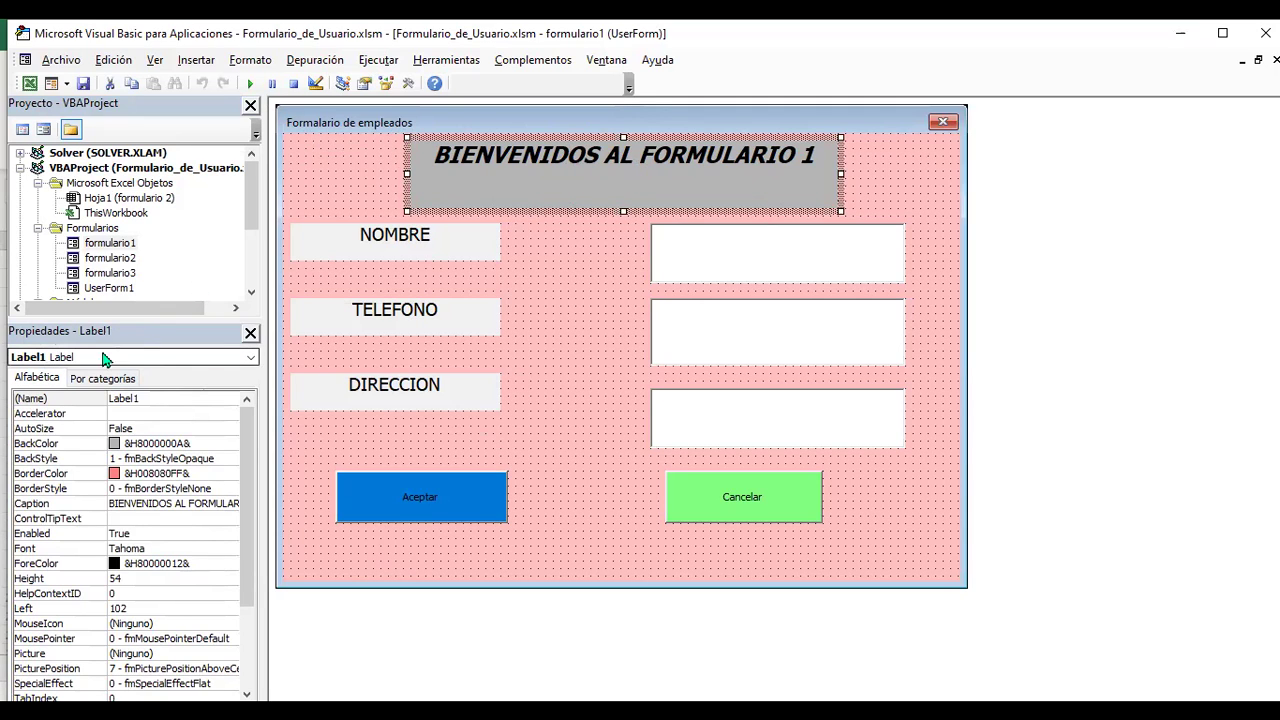
Check Label1's Caption 'BIENVENIDOS AL FORMULARIO 1', then select the NOMBRE label Label2.
click(310, 185)
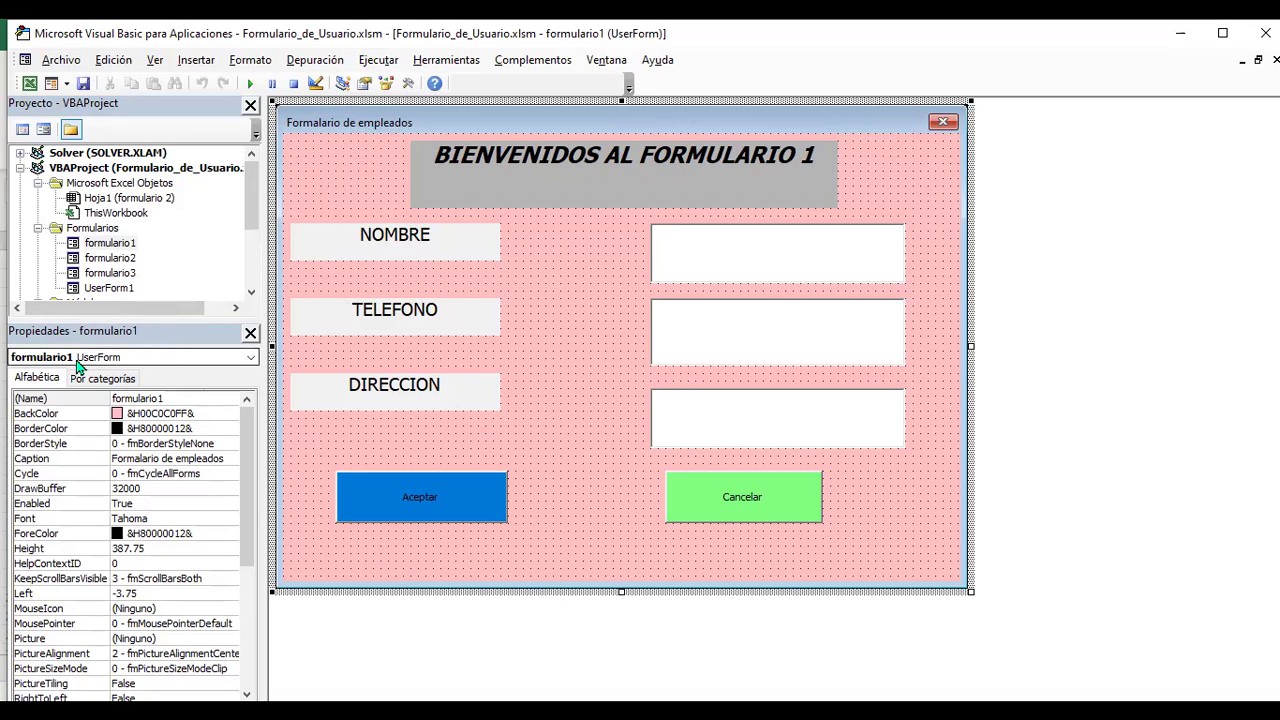
click(627, 165)
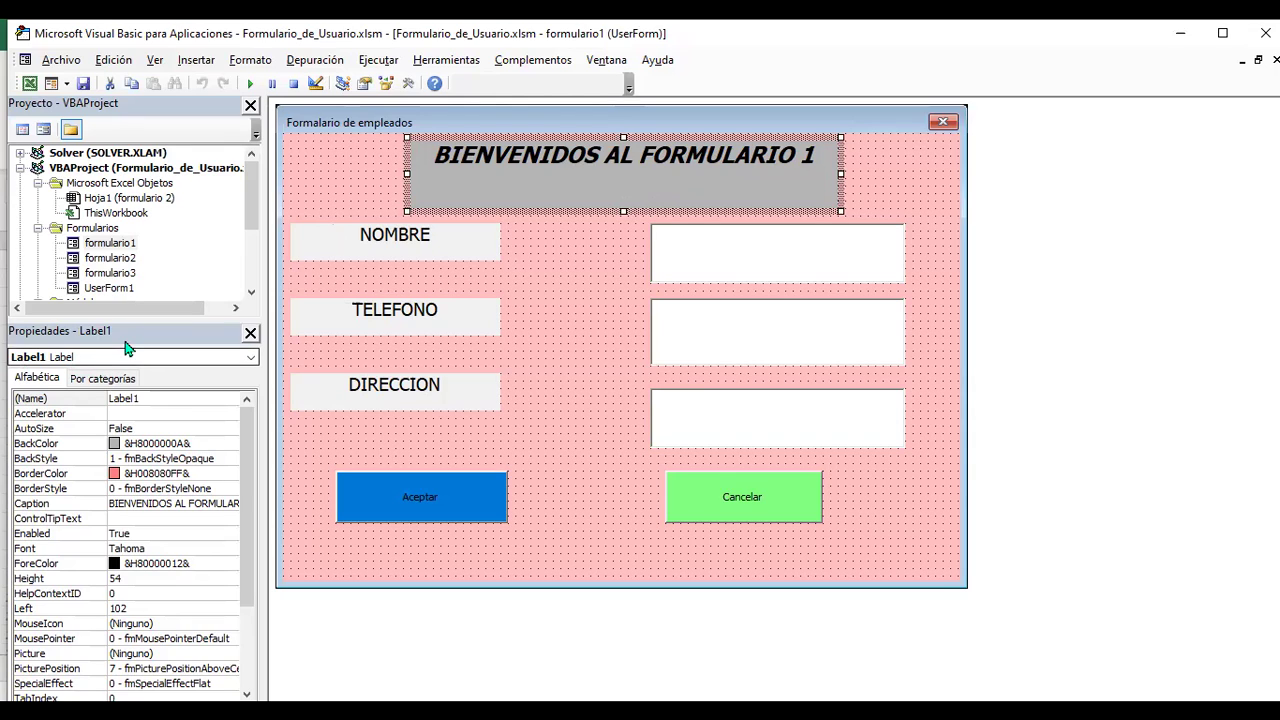
click(152, 503)
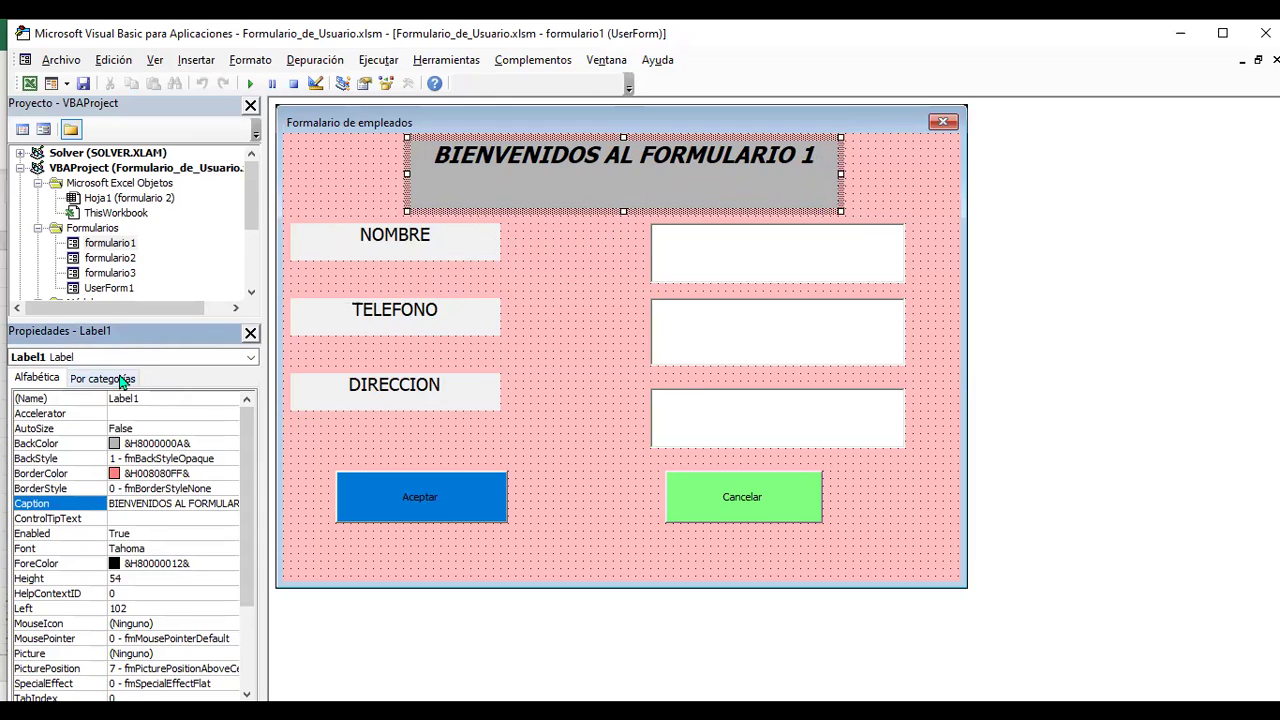
click(420, 245)
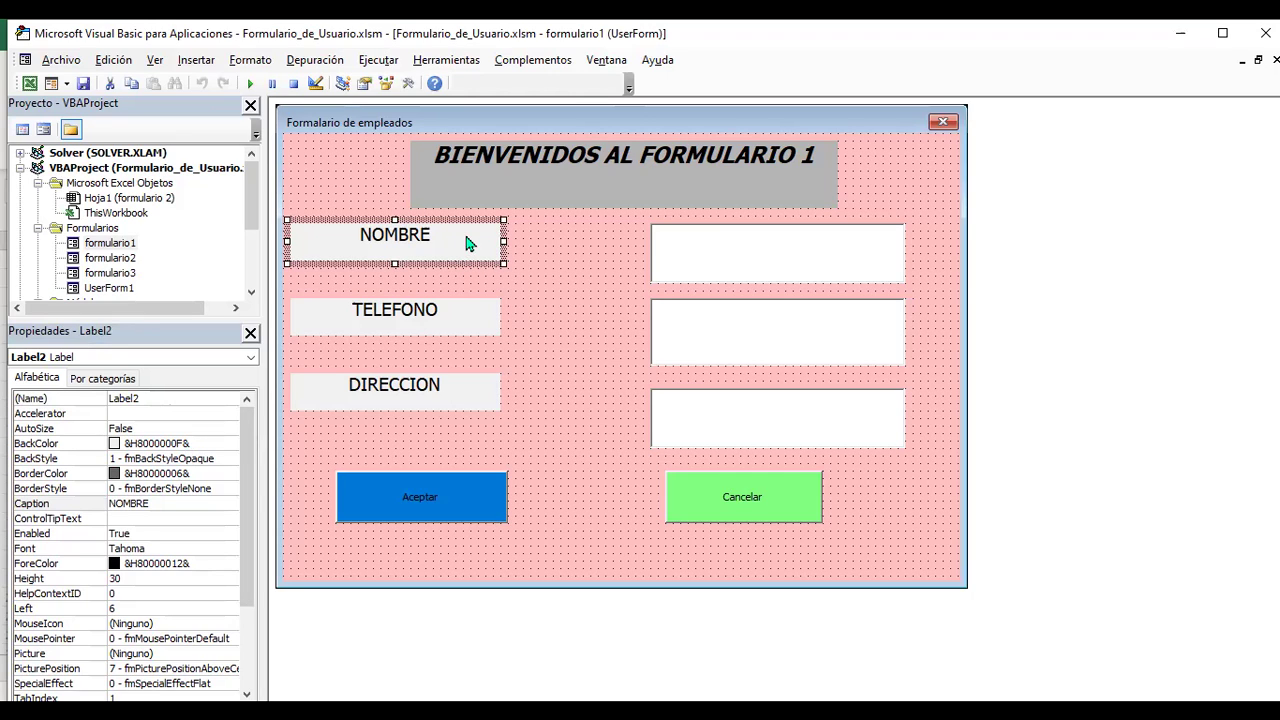
Review the NOMBRE label's name Label2 and Caption, then select TextBox1 beside it.
click(168, 398)
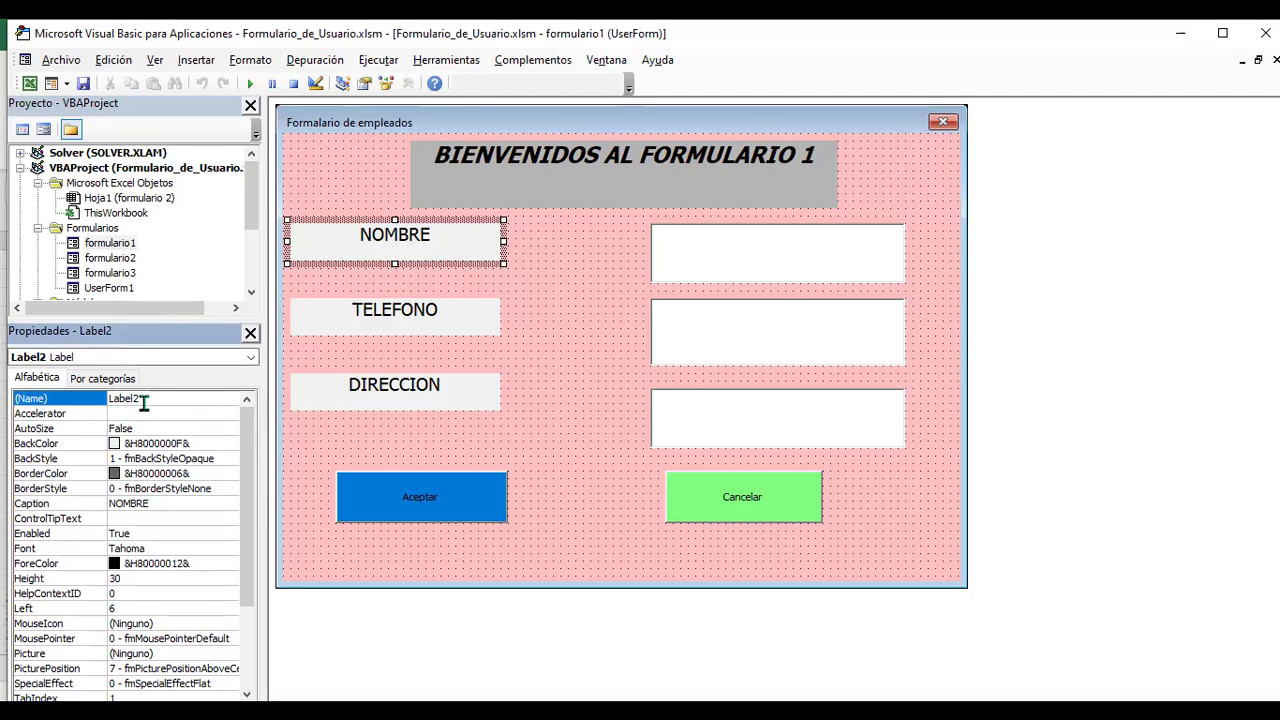
click(146, 503)
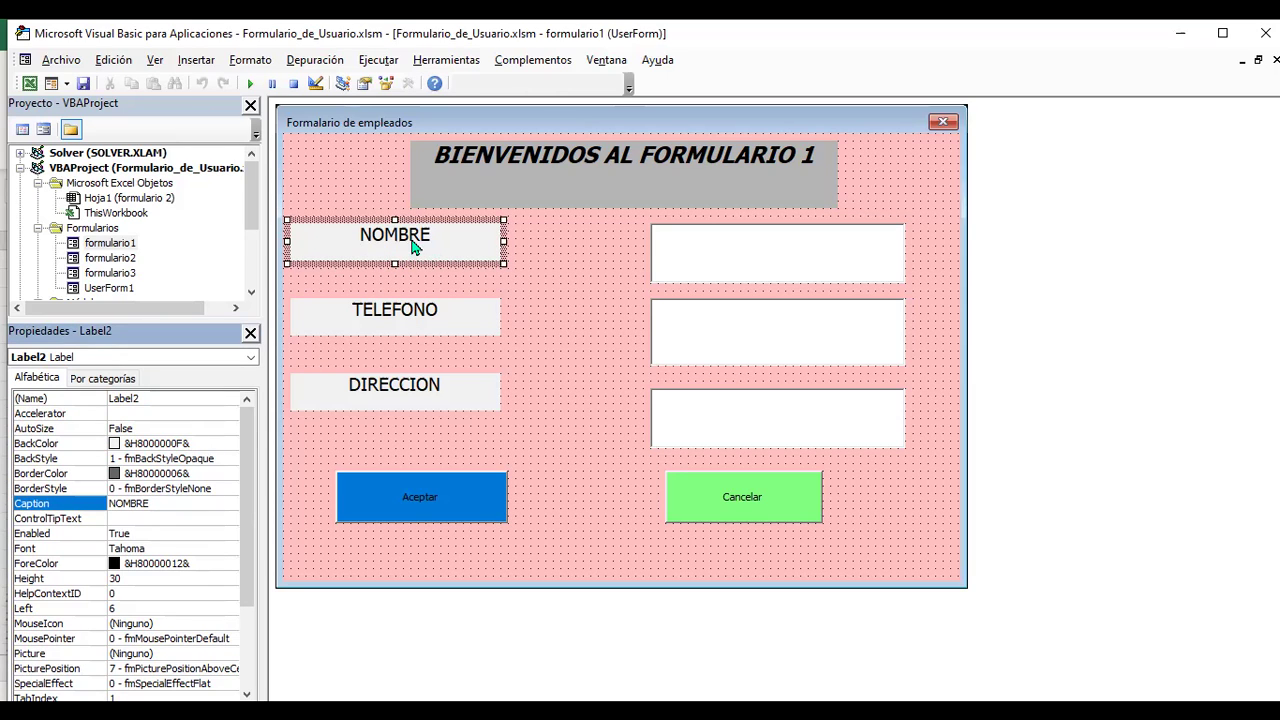
click(725, 262)
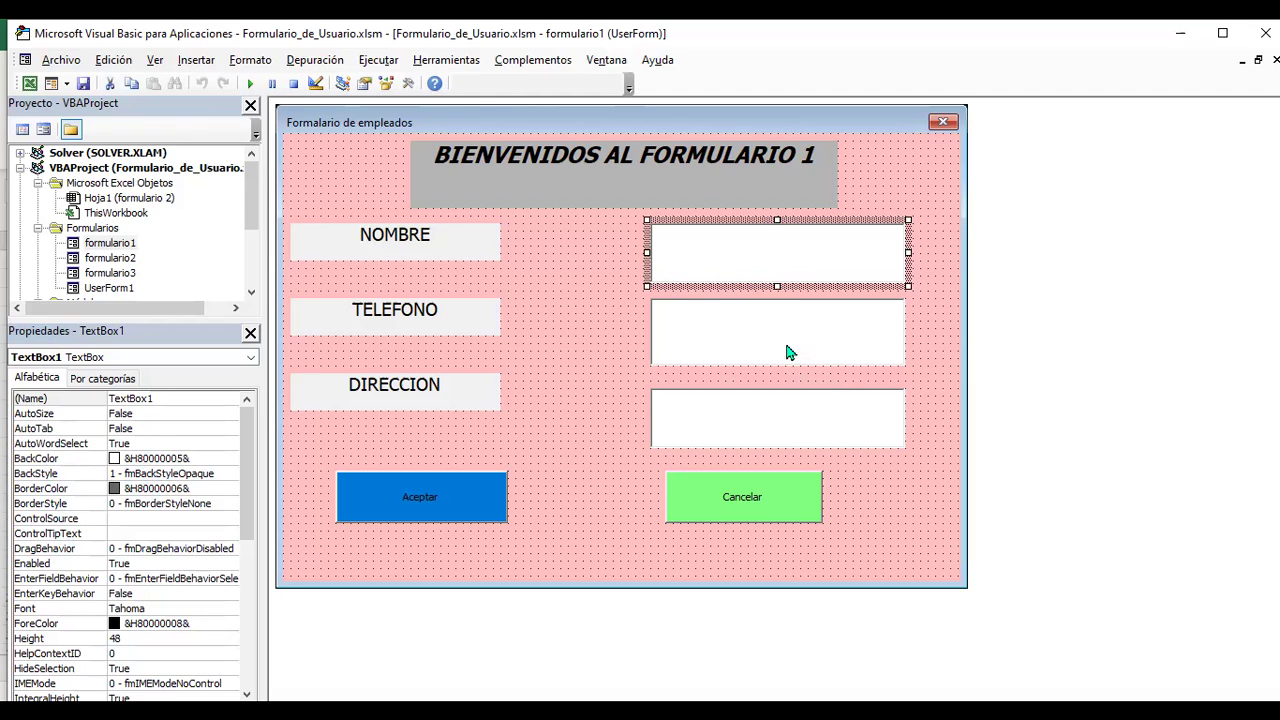
Select the TELEFONO label and scroll through its list in the Properties window.
click(449, 331)
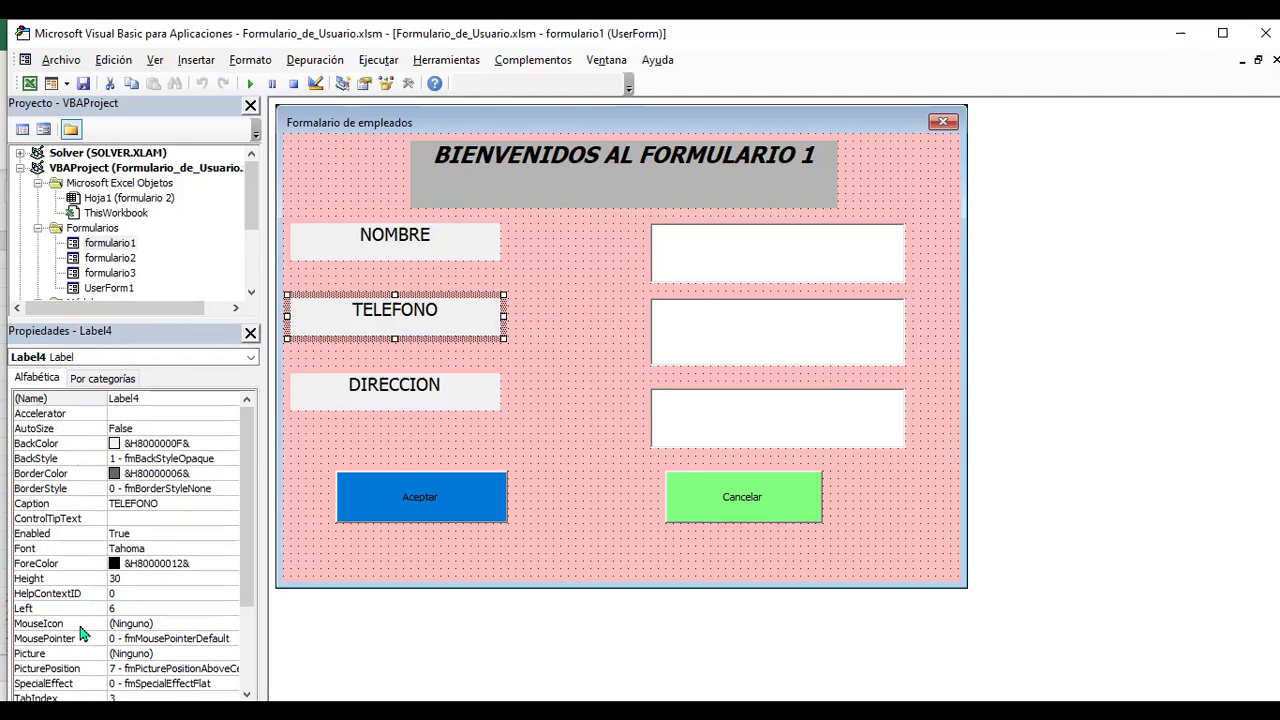
scroll(134, 632, down, 3)
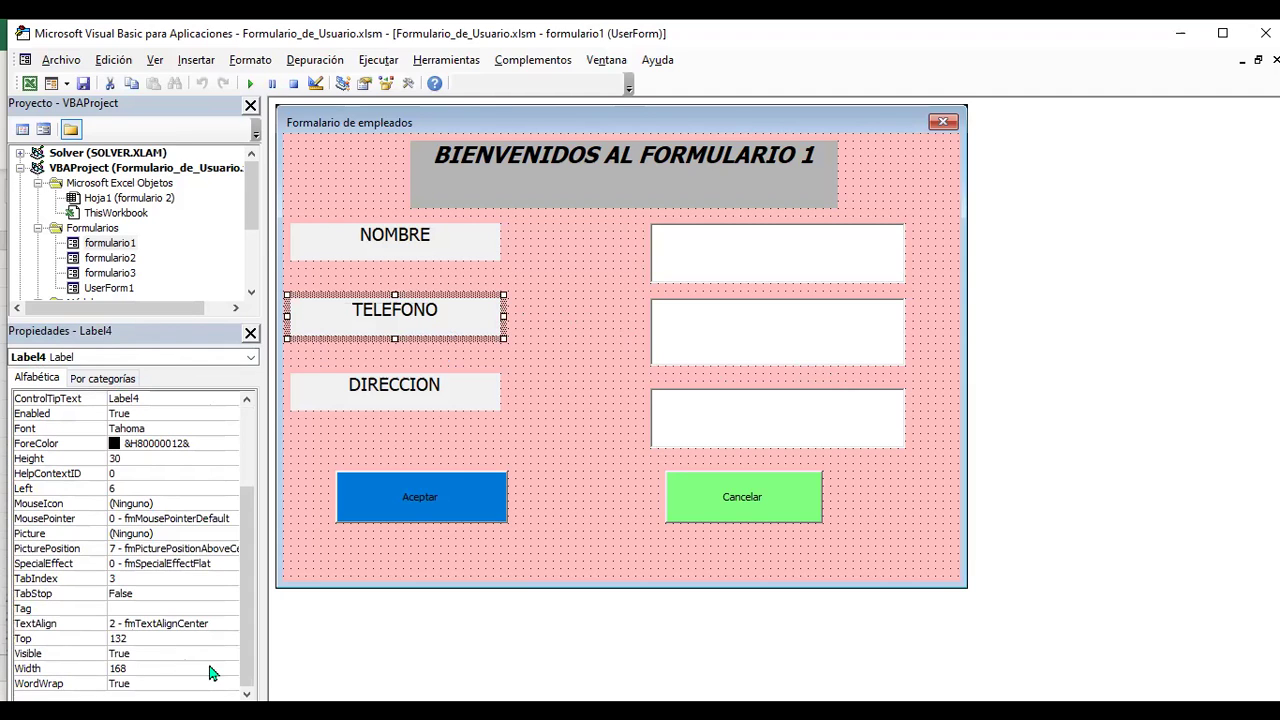
scroll(211, 673, up, 3)
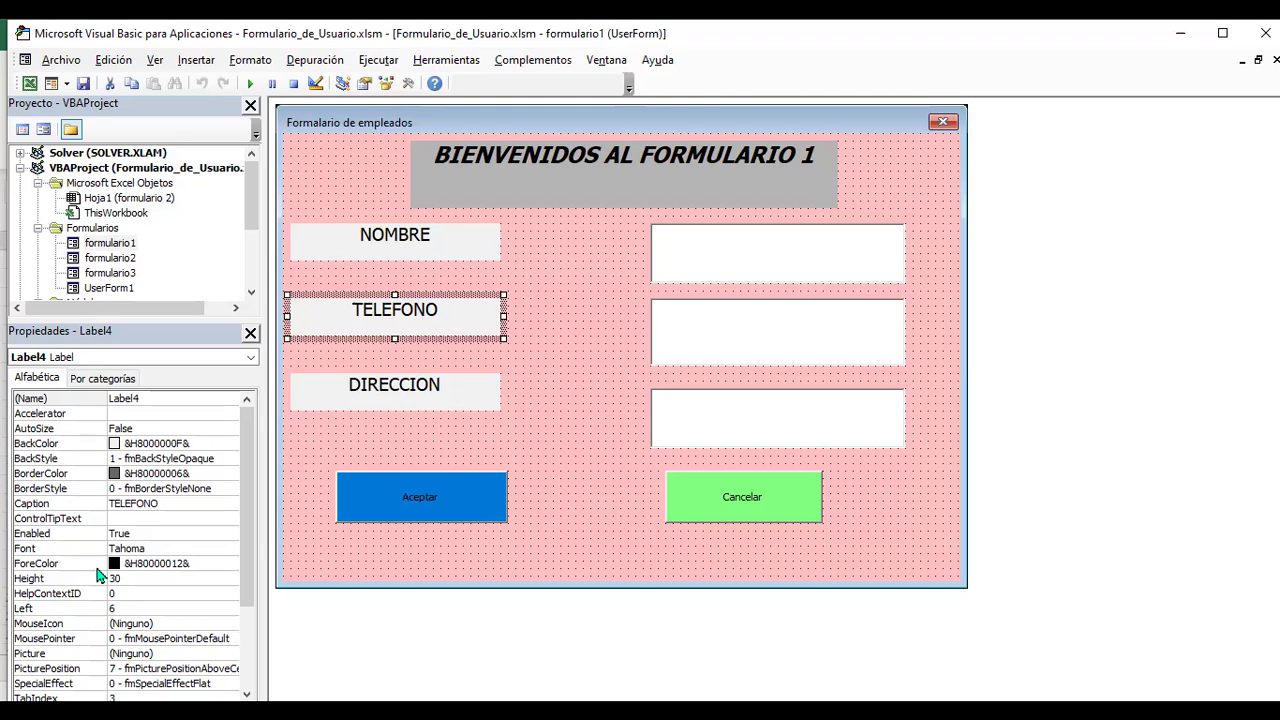
scroll(100, 575, down, 1)
scroll(100, 575, down, 2)
scroll(100, 575, up, 1)
scroll(100, 575, up, 2)
Give the TELEFONO label a pink BackColor from the Paleta.
click(74, 428)
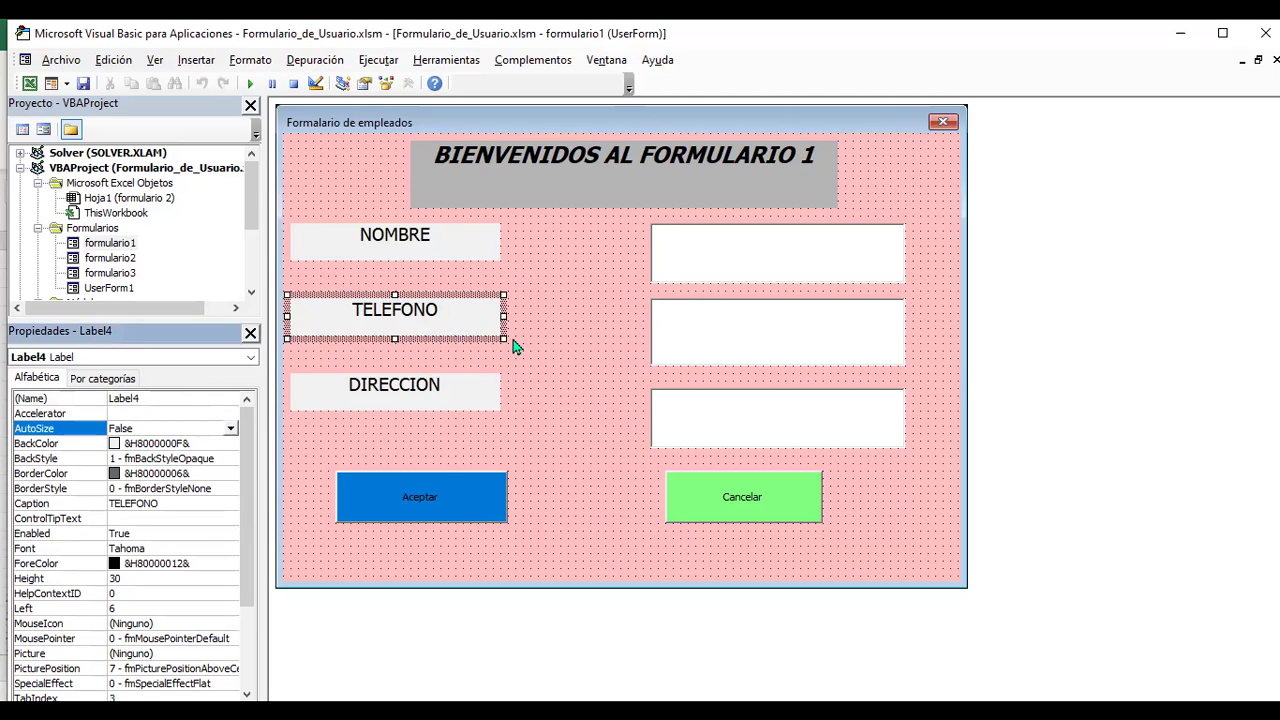
click(231, 429)
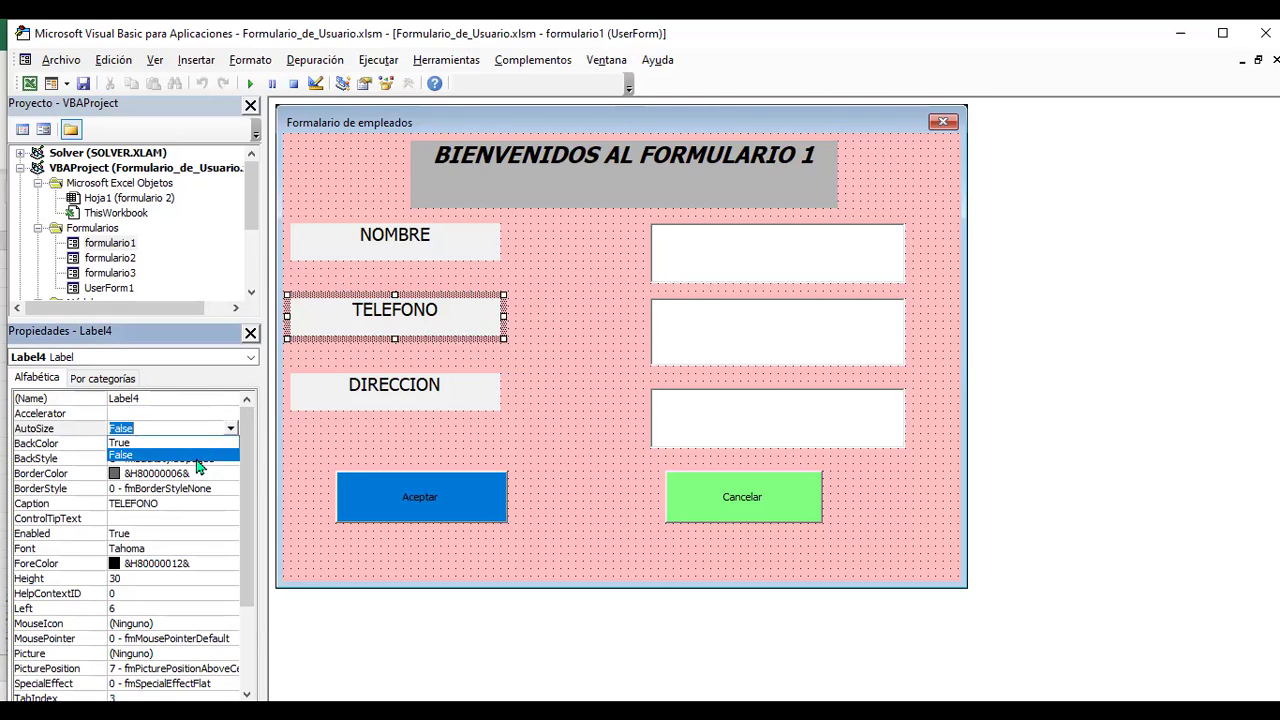
click(314, 450)
click(392, 328)
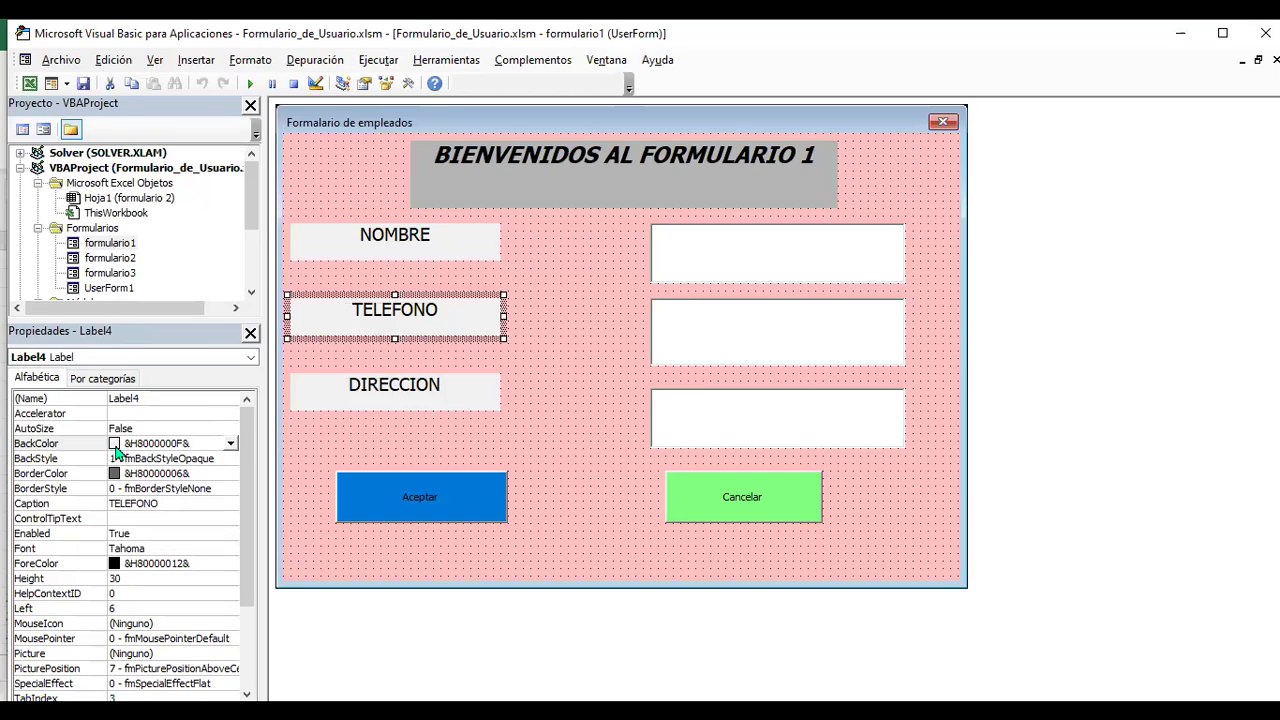
click(229, 445)
click(22, 463)
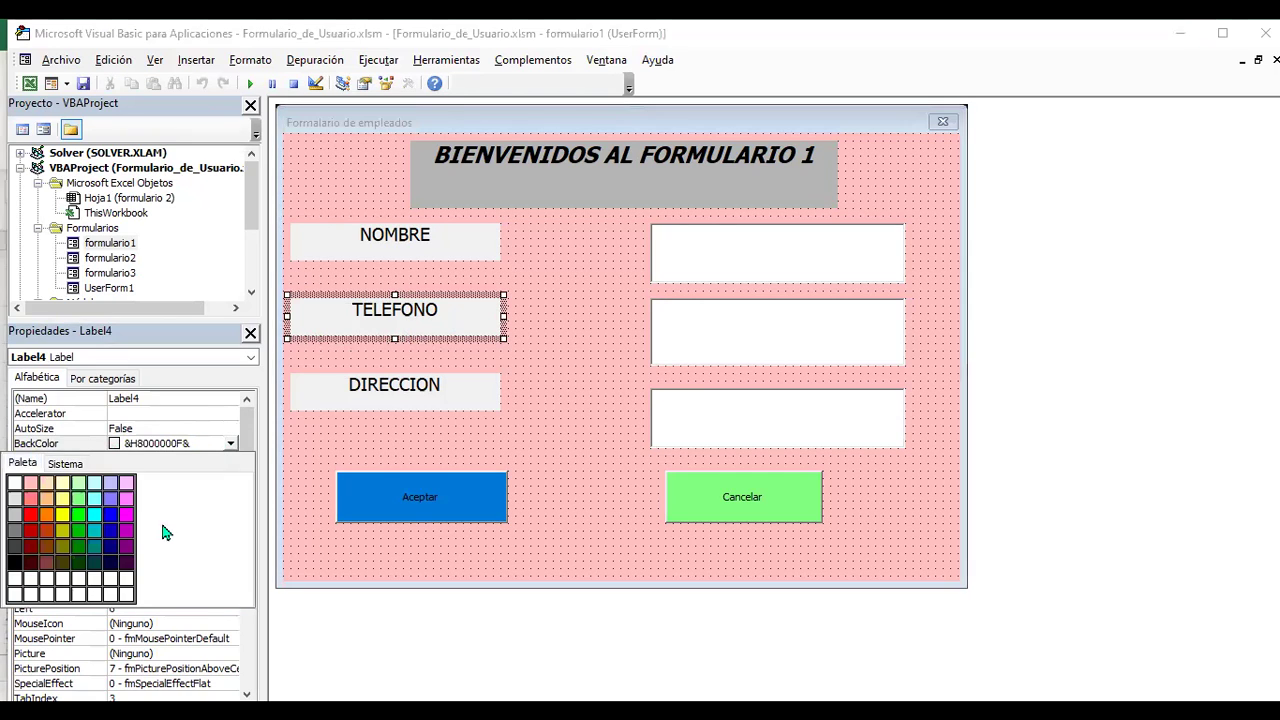
click(126, 484)
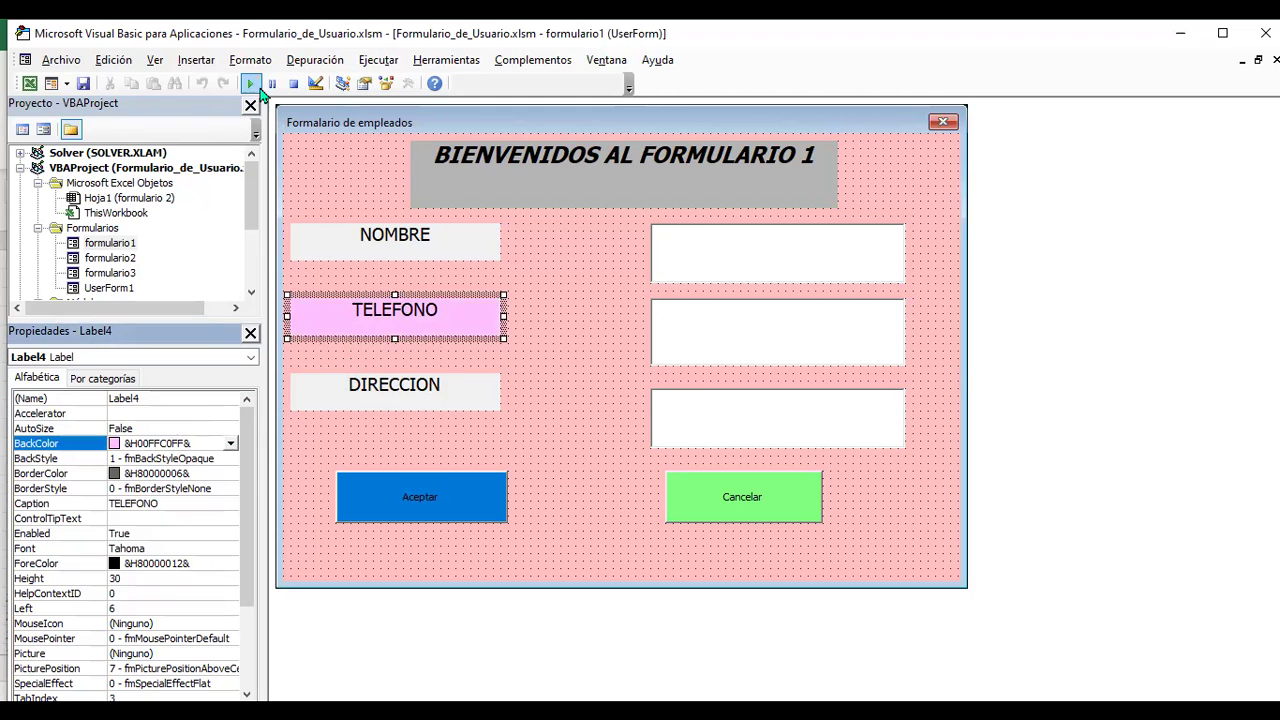
Set the TELEFONO label's BackStyle to 0 - fmBackStyleTransparent.
click(112, 62)
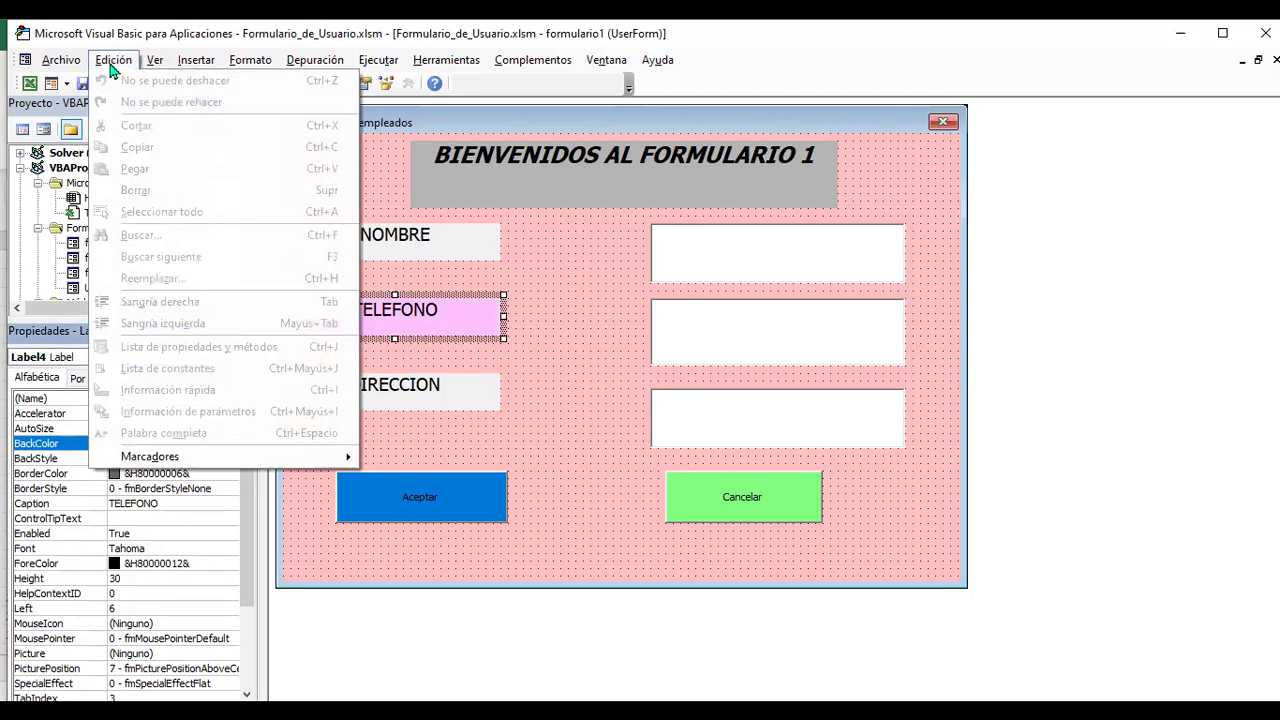
click(586, 309)
click(421, 311)
click(231, 443)
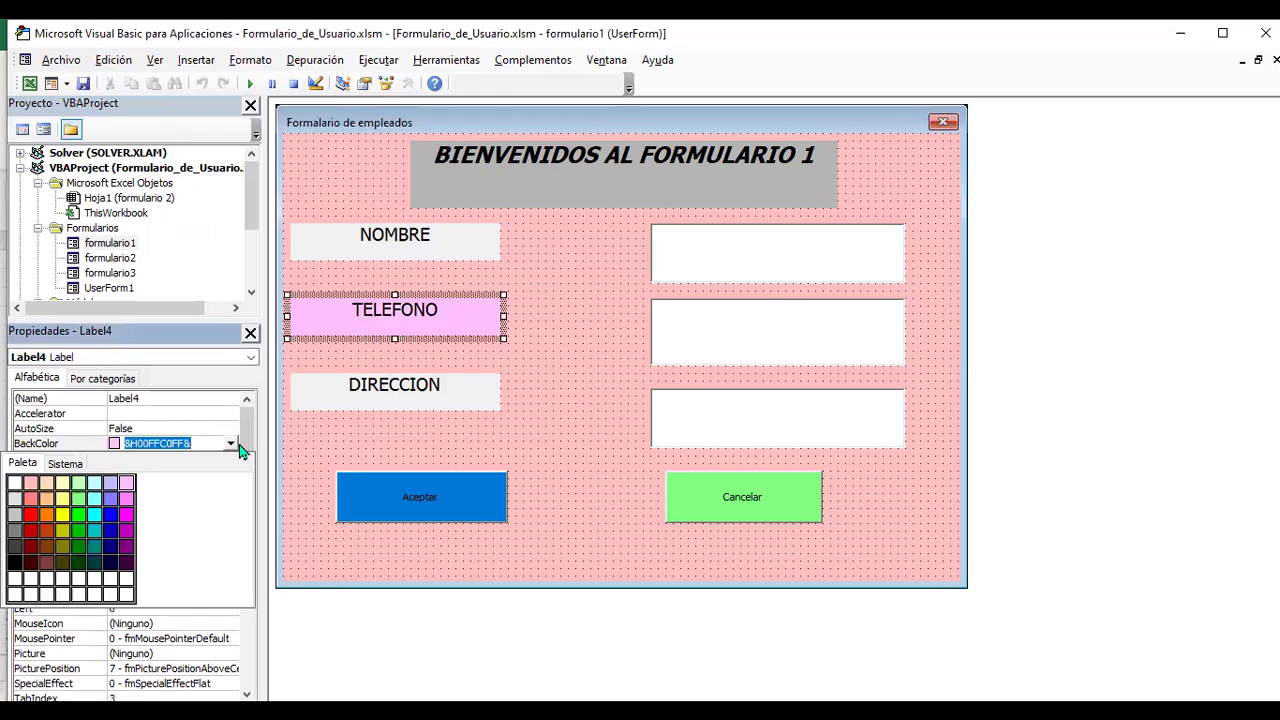
click(366, 323)
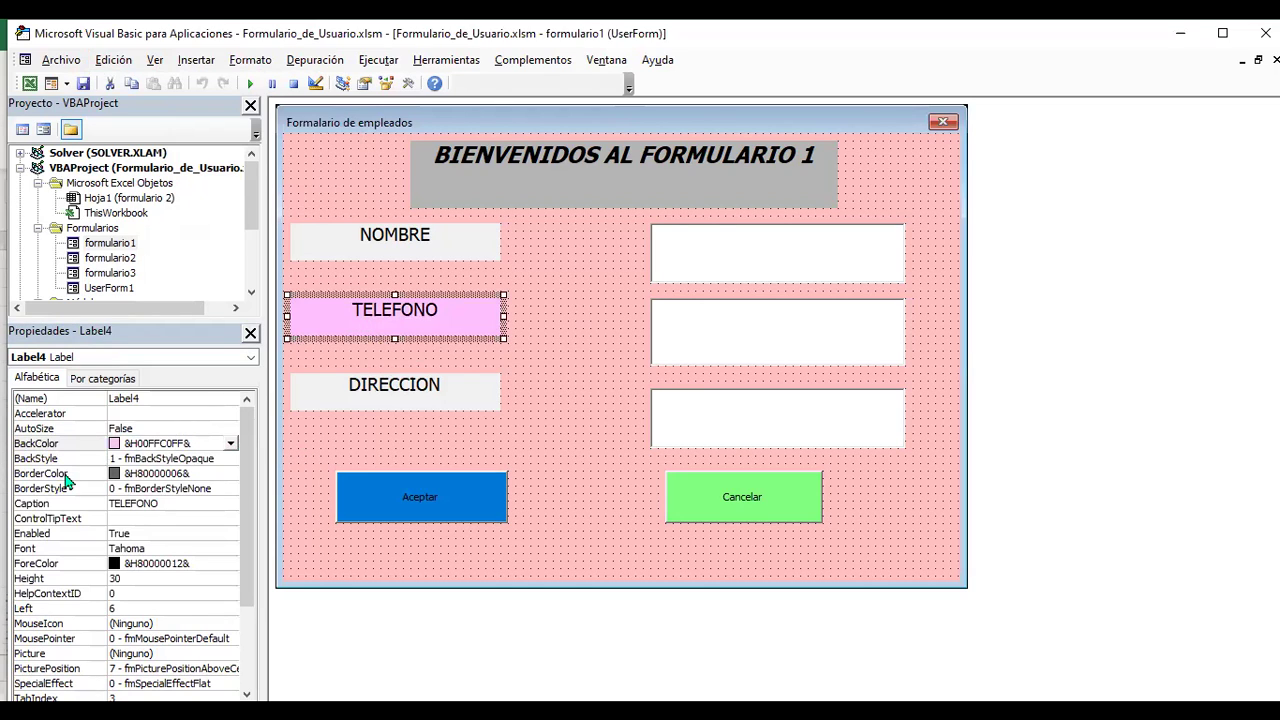
click(210, 458)
click(231, 459)
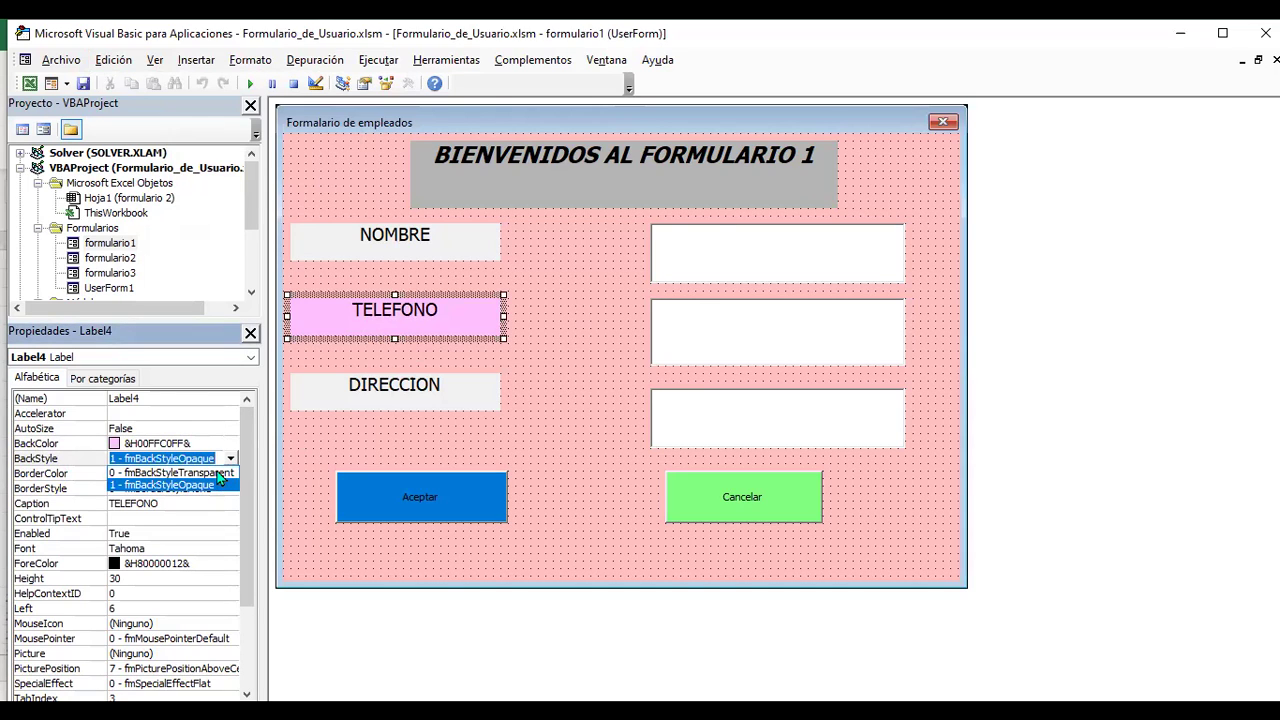
click(218, 473)
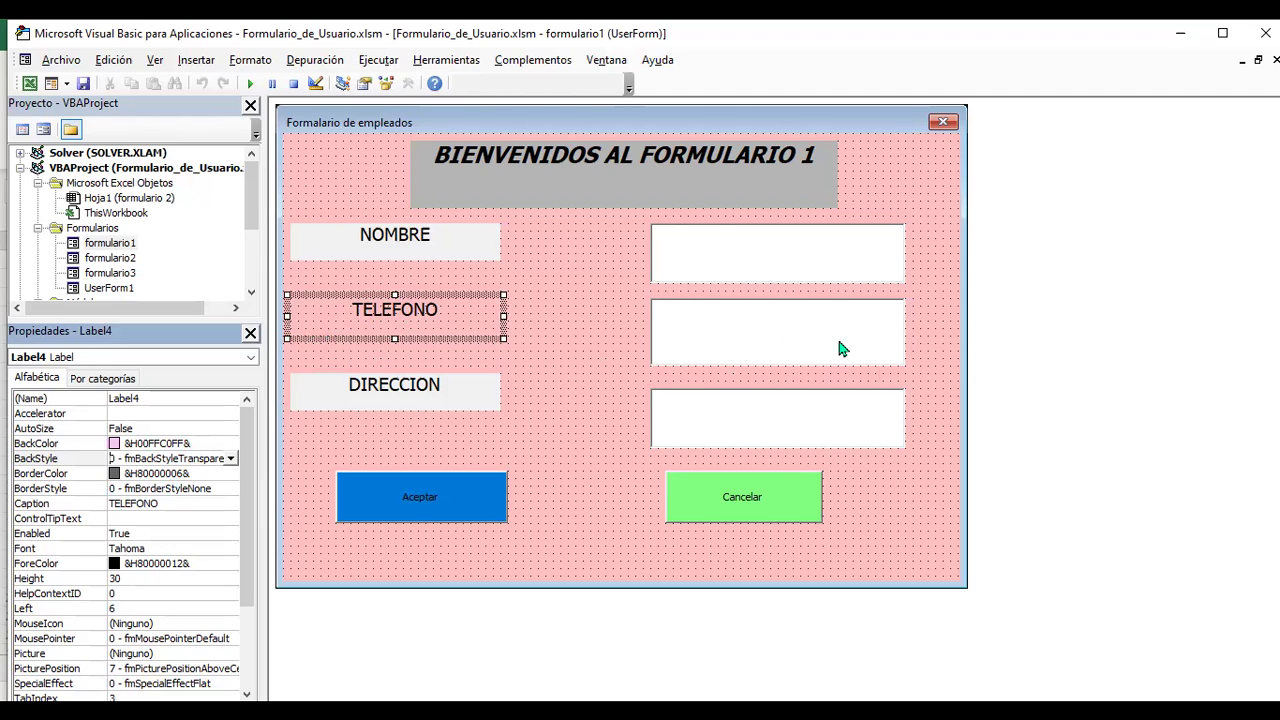
Review TextBox2's properties, then select the Aceptar command button.
click(785, 337)
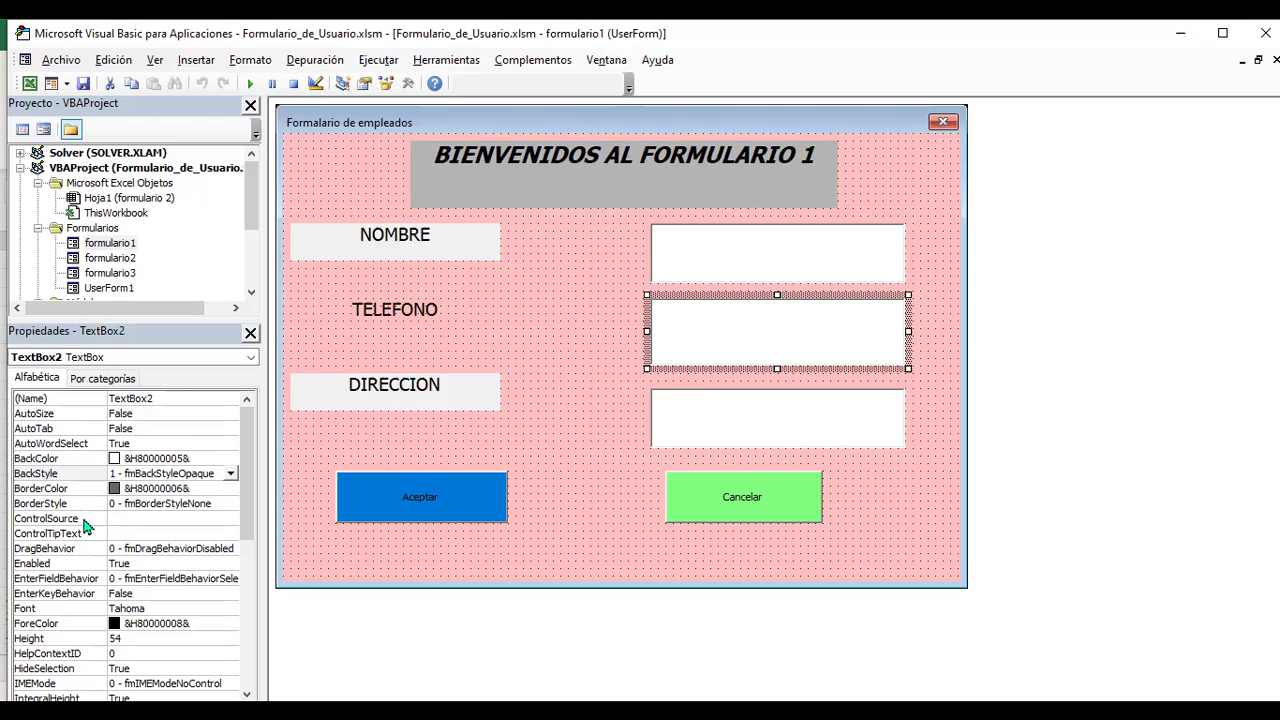
scroll(165, 573, down, 1)
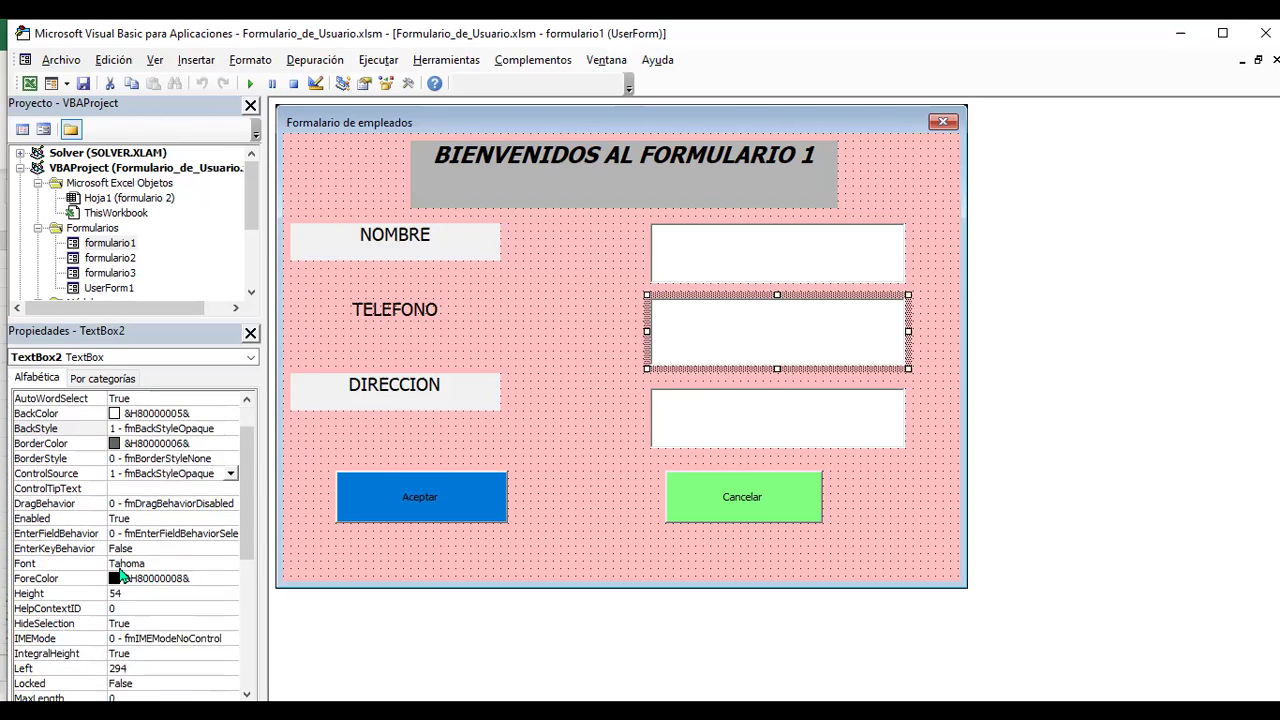
scroll(180, 573, down, 1)
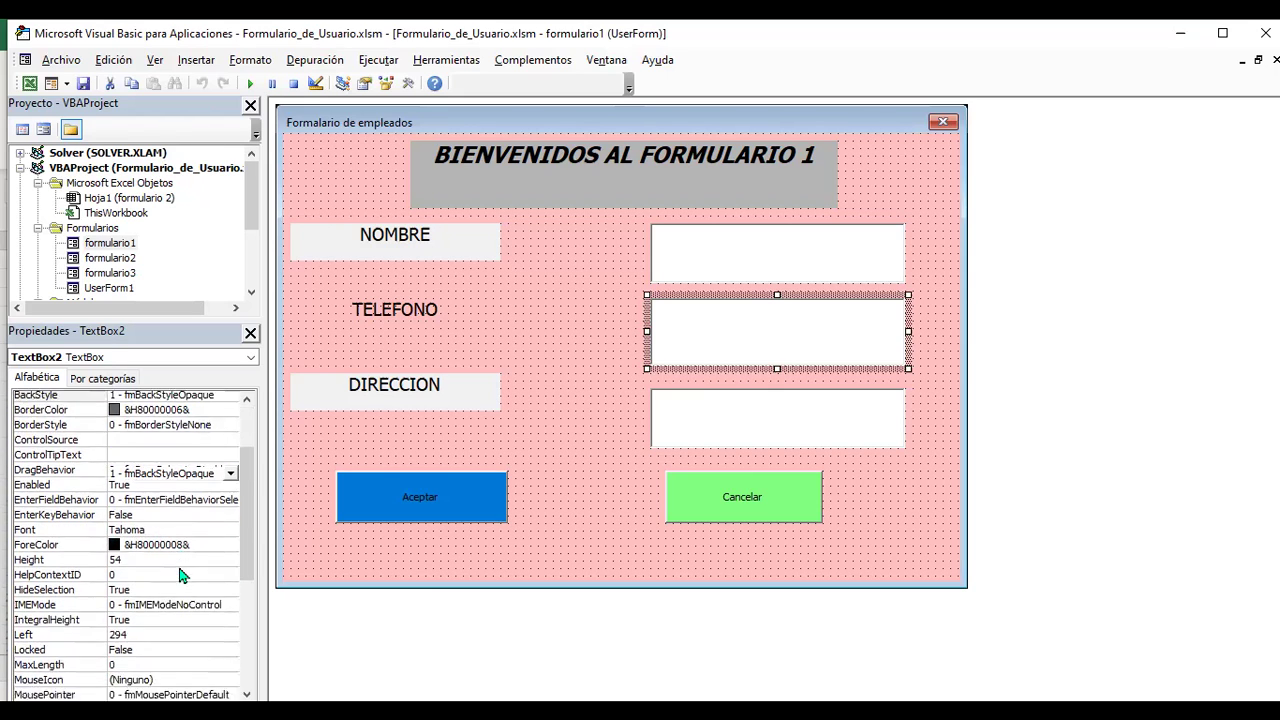
scroll(177, 571, down, 3)
scroll(163, 586, down, 1)
scroll(157, 590, down, 1)
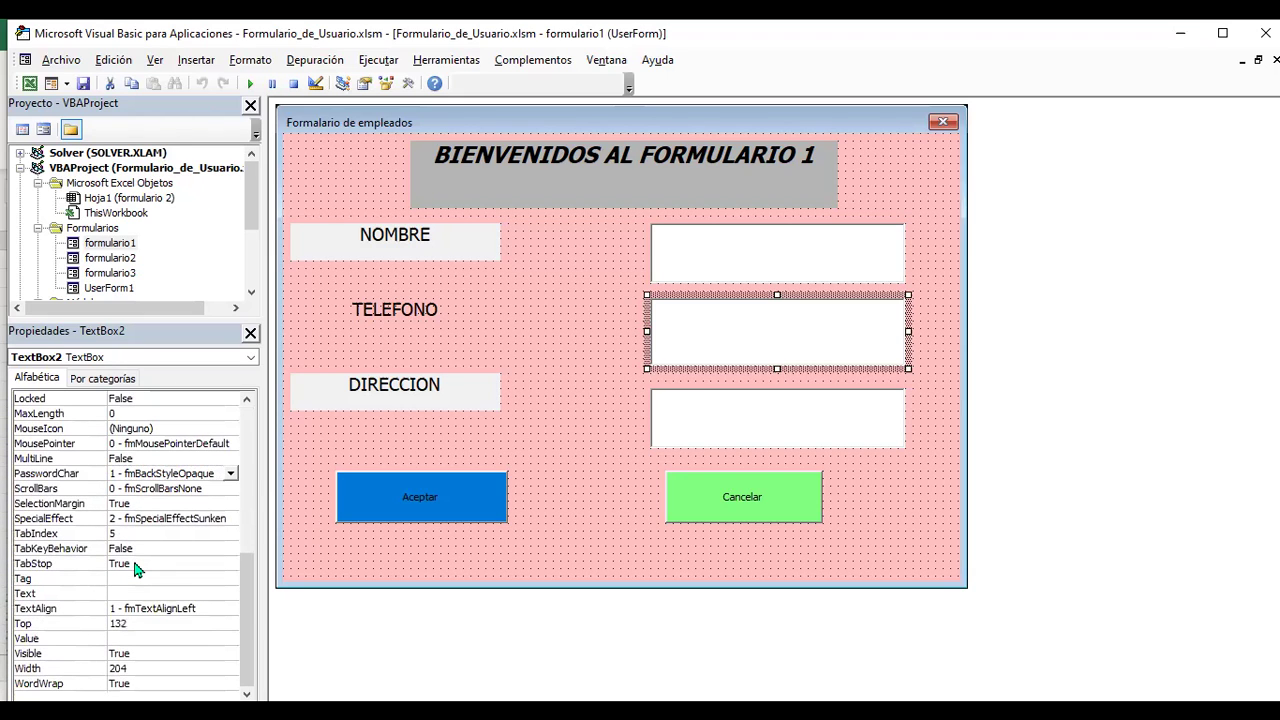
scroll(135, 568, up, 1)
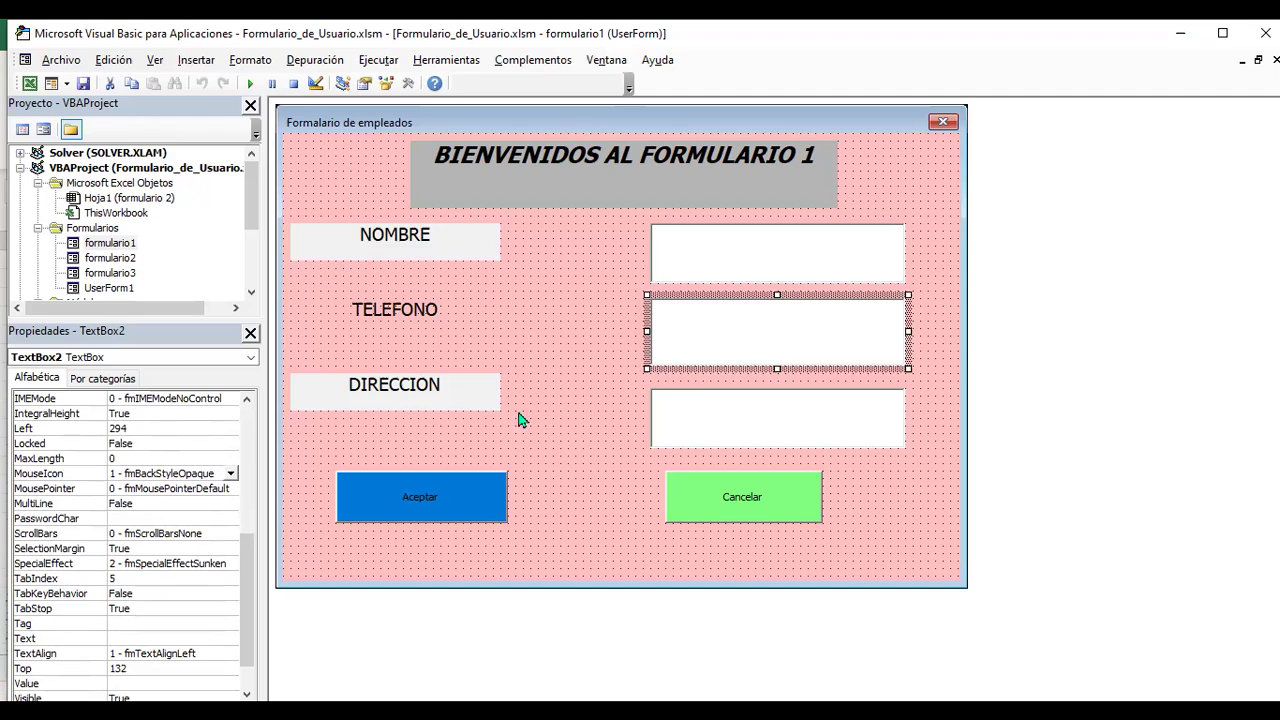
click(451, 495)
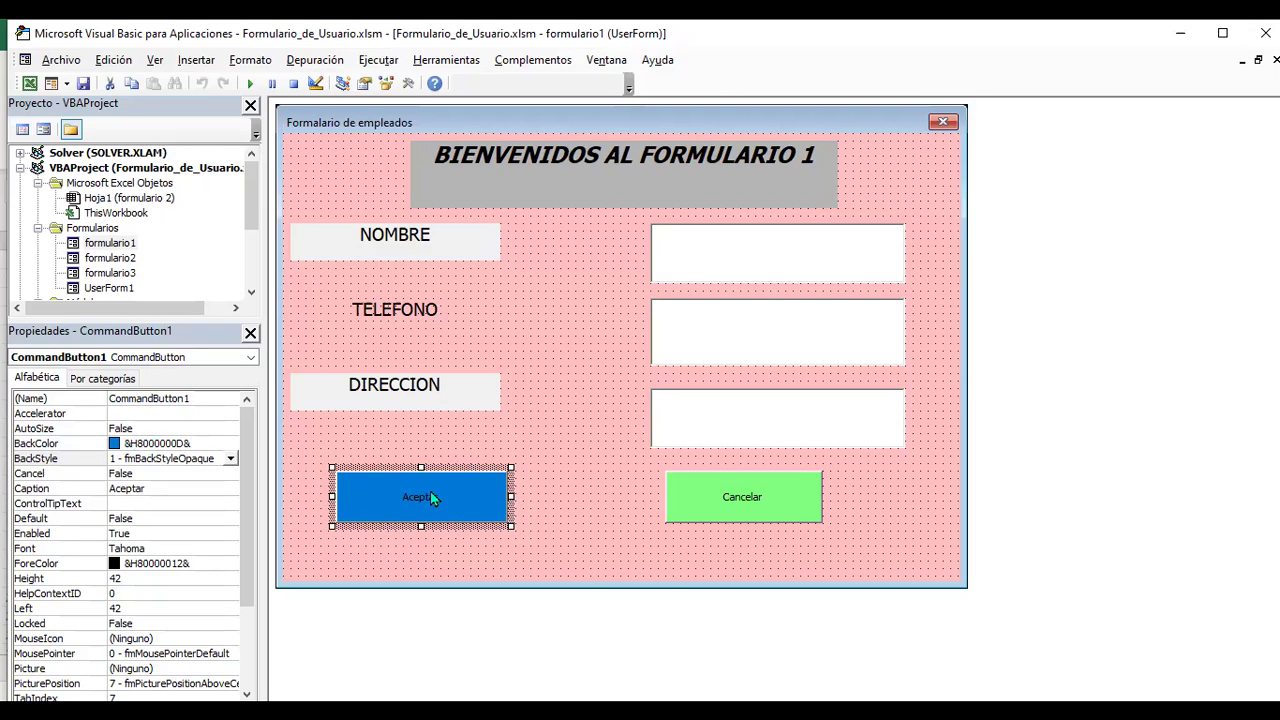
Open the Fuente dialog from the Aceptar button's Font property.
click(203, 398)
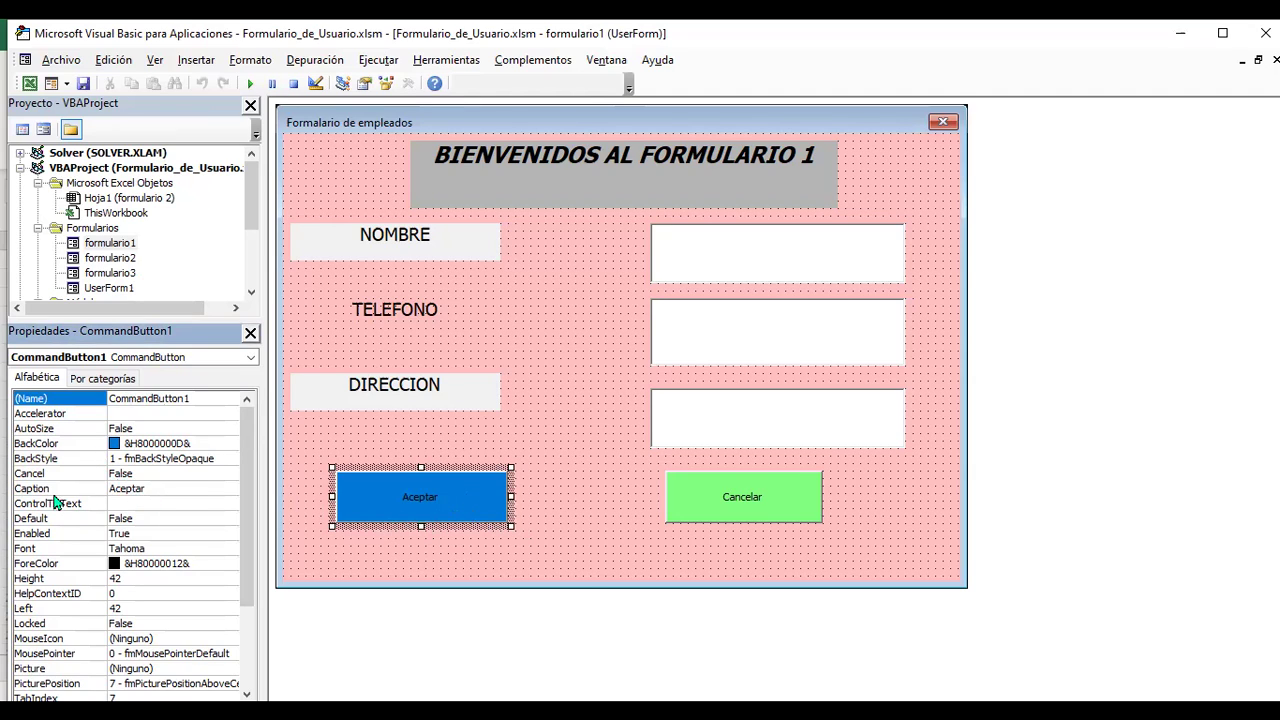
click(166, 490)
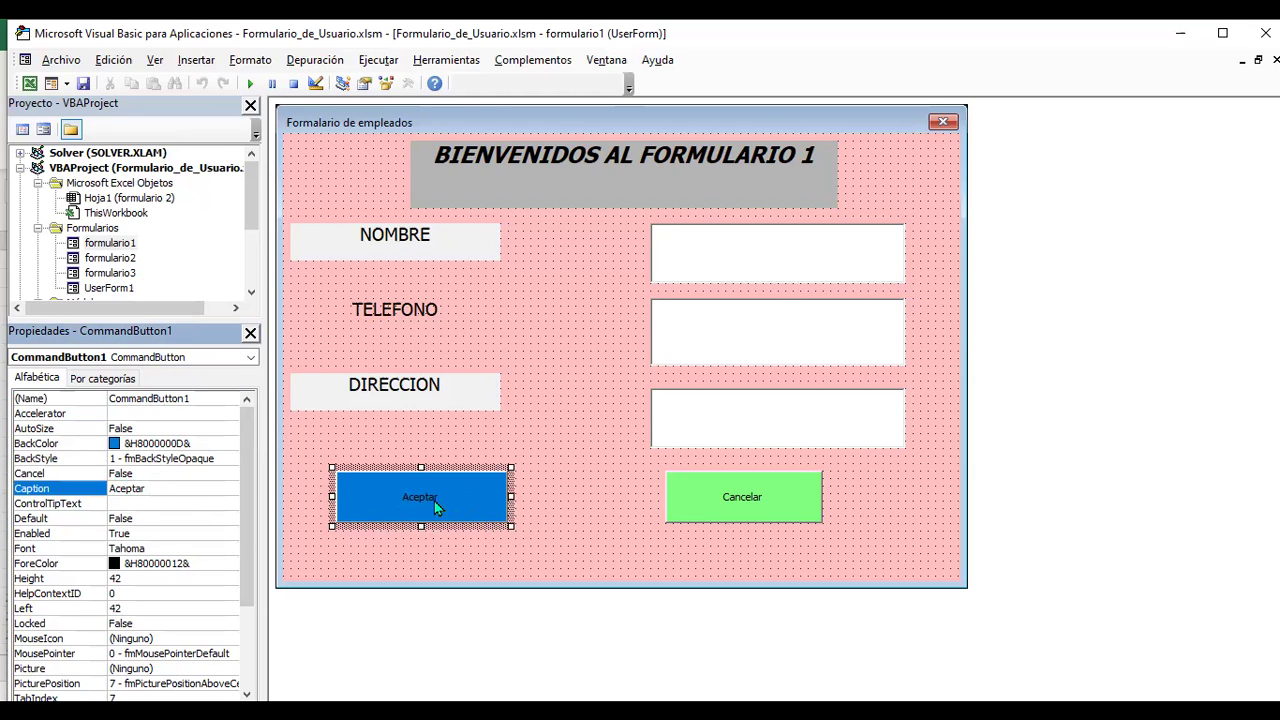
click(143, 550)
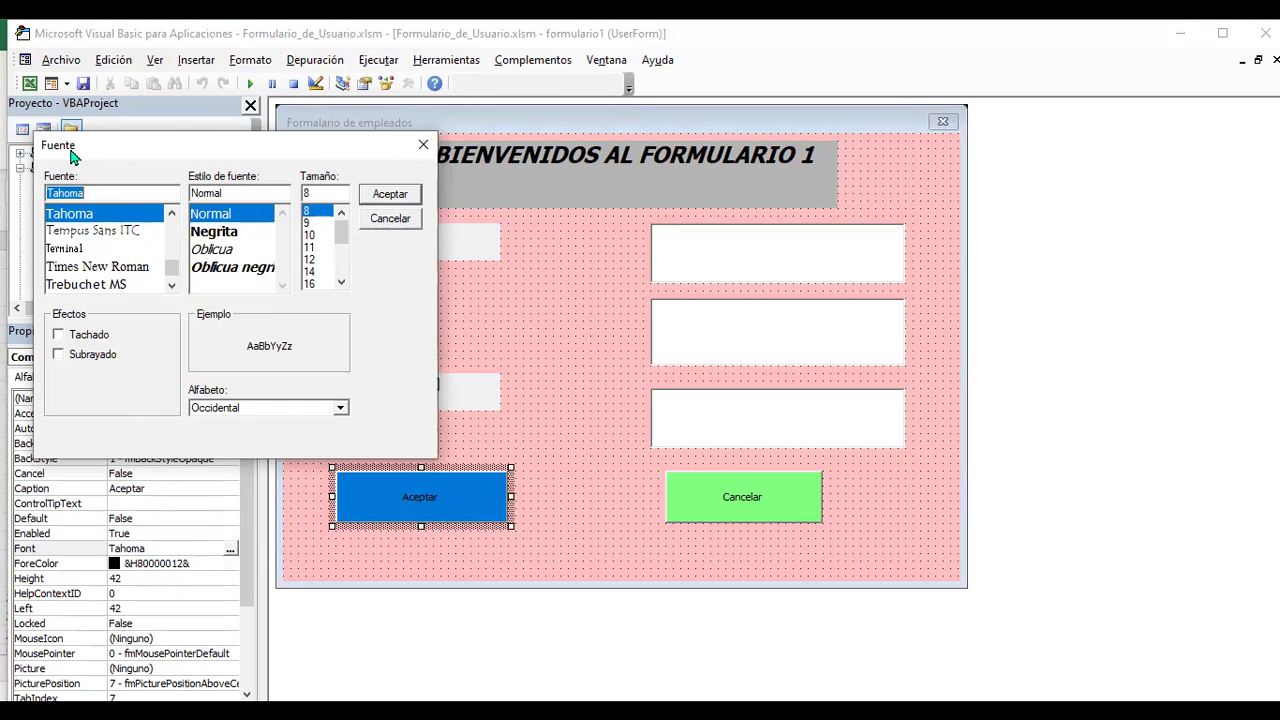
Set the Aceptar button's caption font to Berlin Sans FB.
click(176, 241)
click(176, 241)
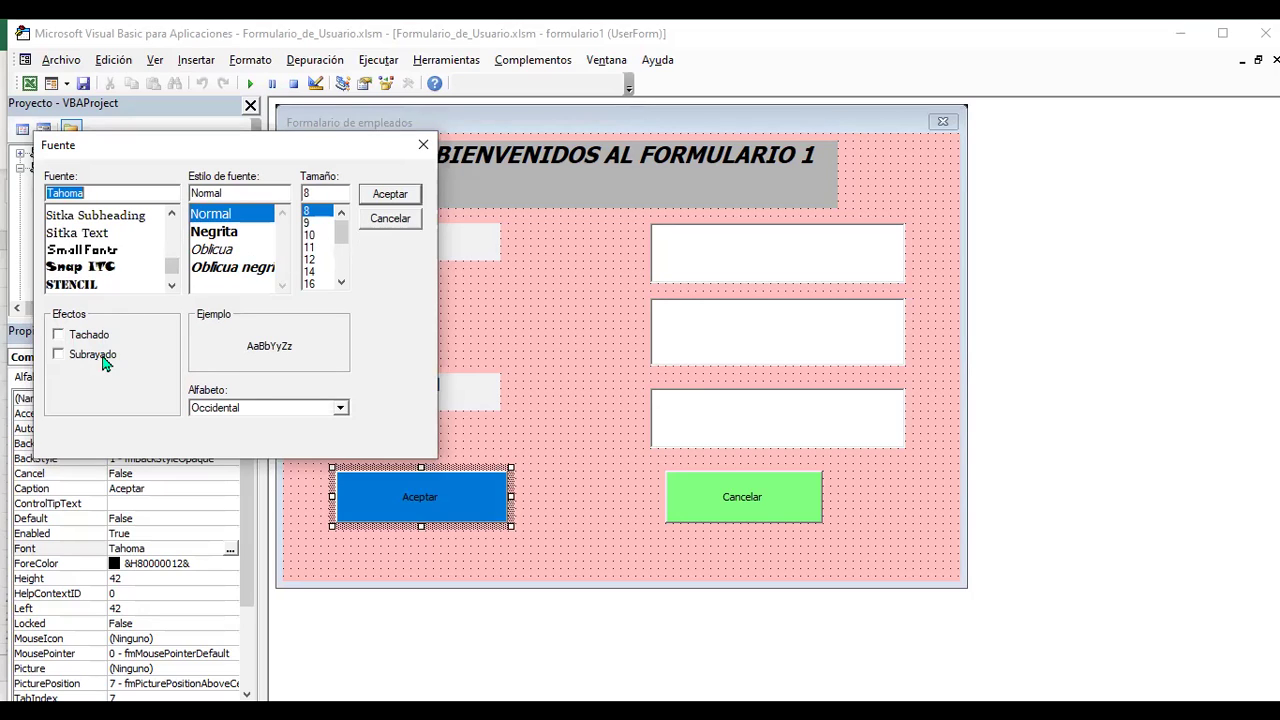
click(172, 241)
click(172, 241)
click(172, 212)
click(172, 286)
click(172, 286)
click(172, 286)
click(172, 286)
scroll(174, 275, down, 2)
scroll(174, 275, down, 1)
scroll(174, 275, down, 2)
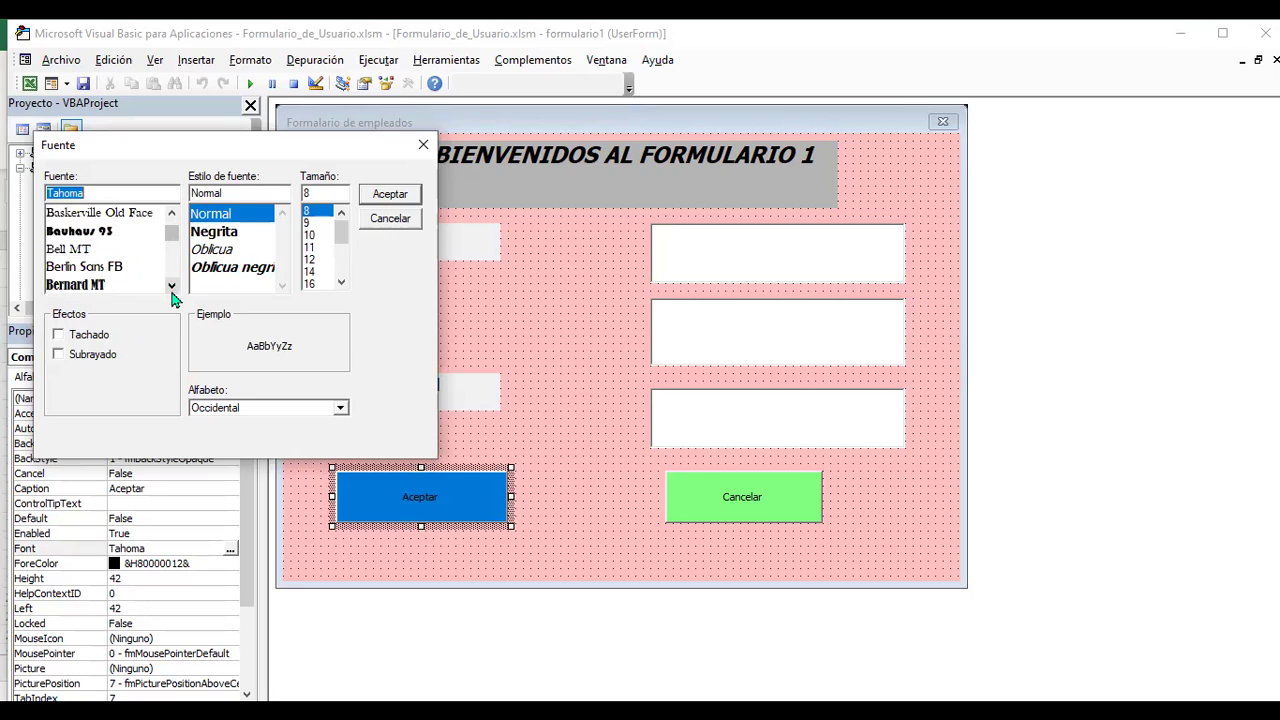
click(72, 268)
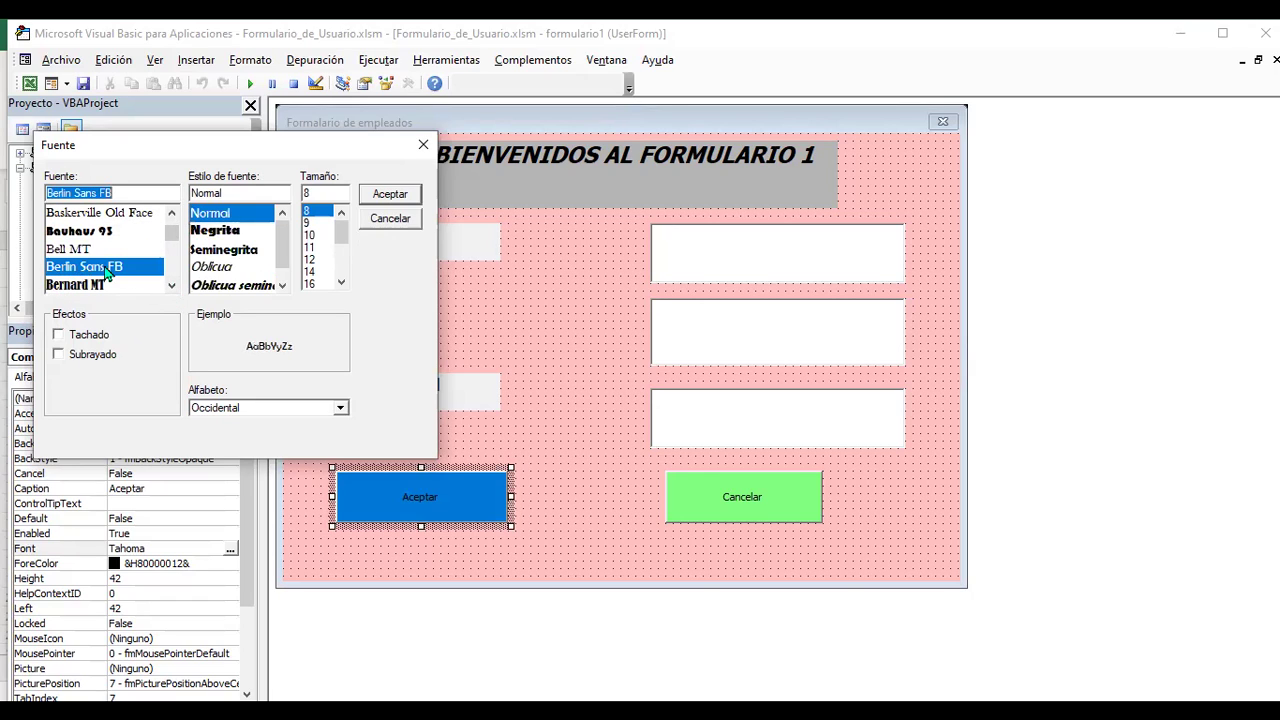
click(390, 195)
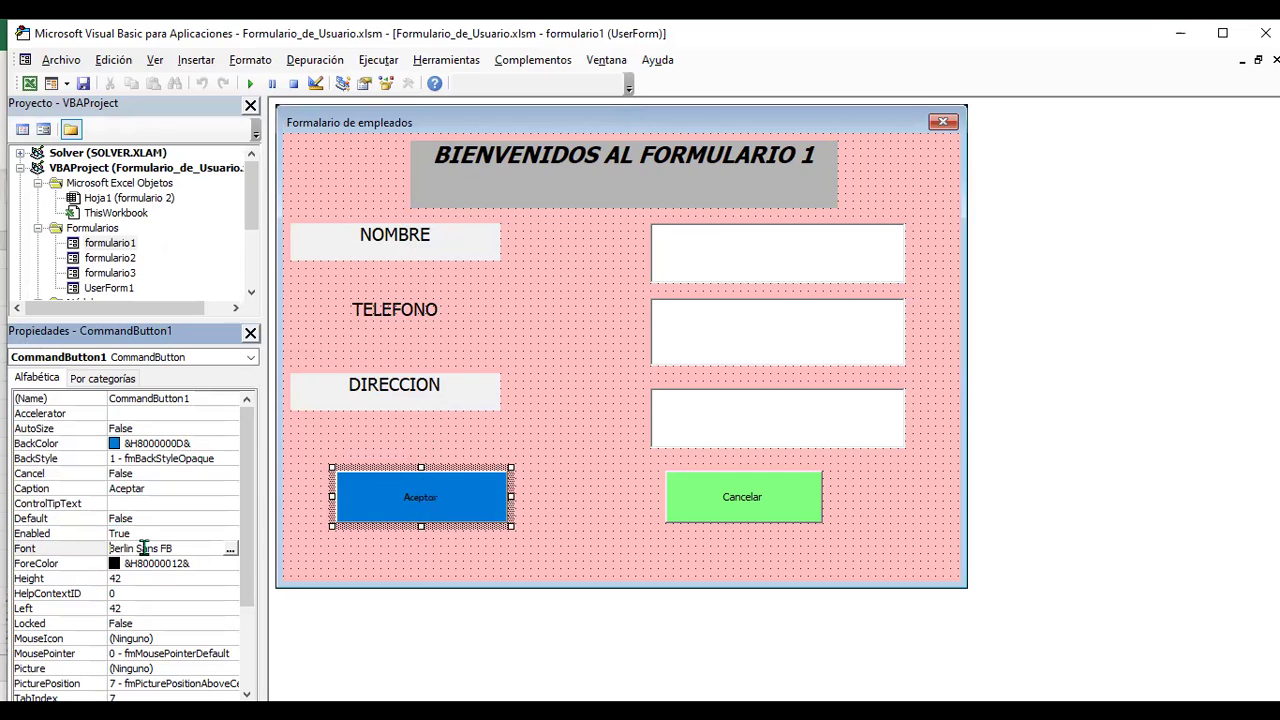
Choose a larger font size for the Aceptar button's caption.
click(231, 549)
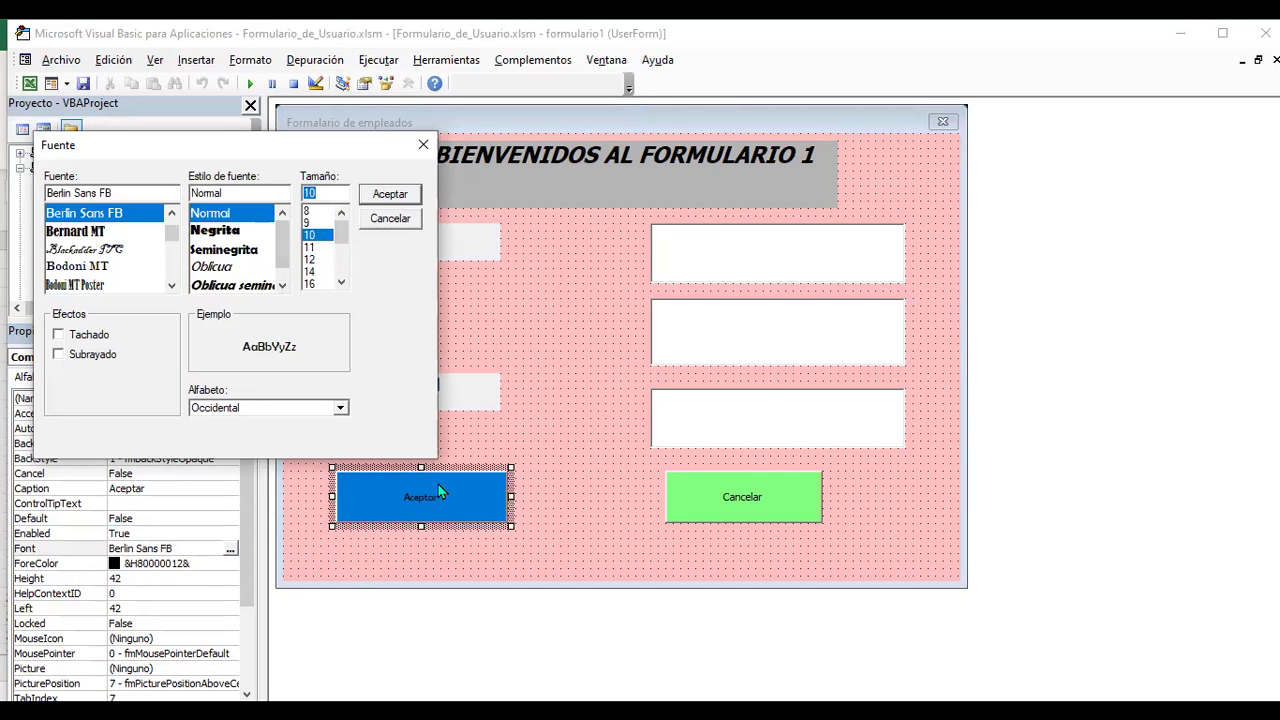
click(397, 197)
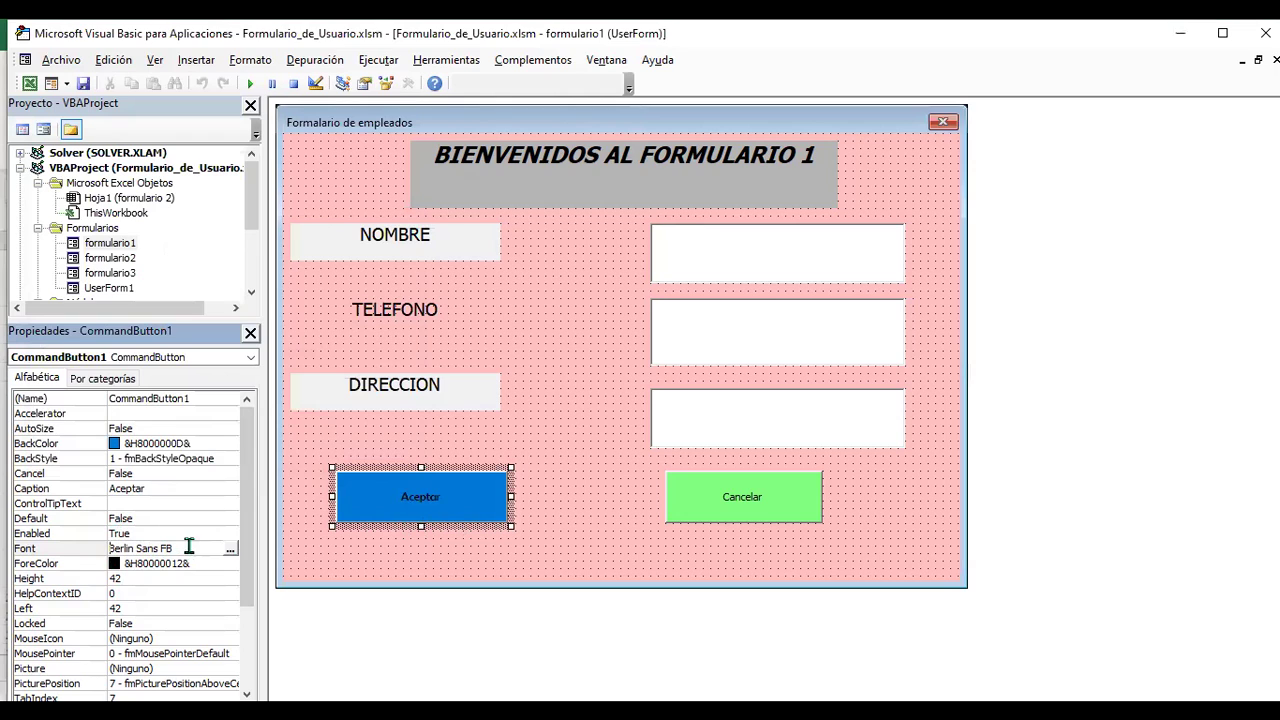
click(231, 550)
click(322, 235)
click(392, 195)
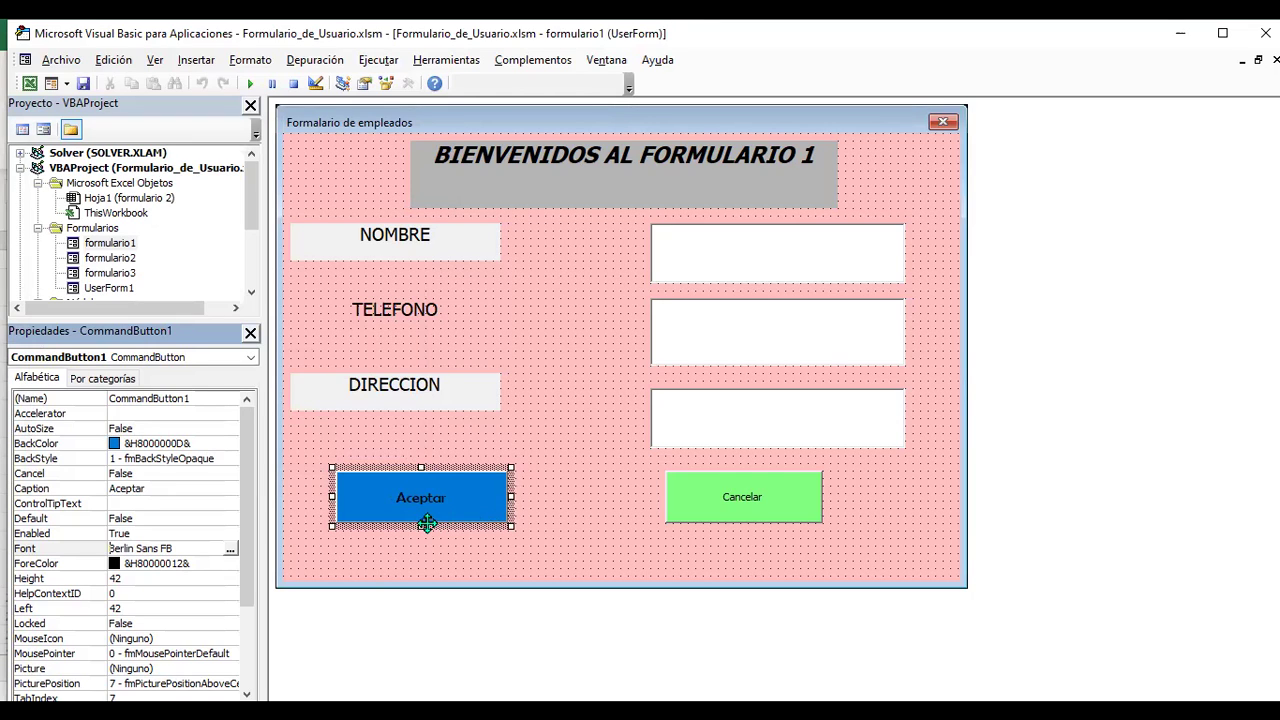
scroll(165, 585, down, 3)
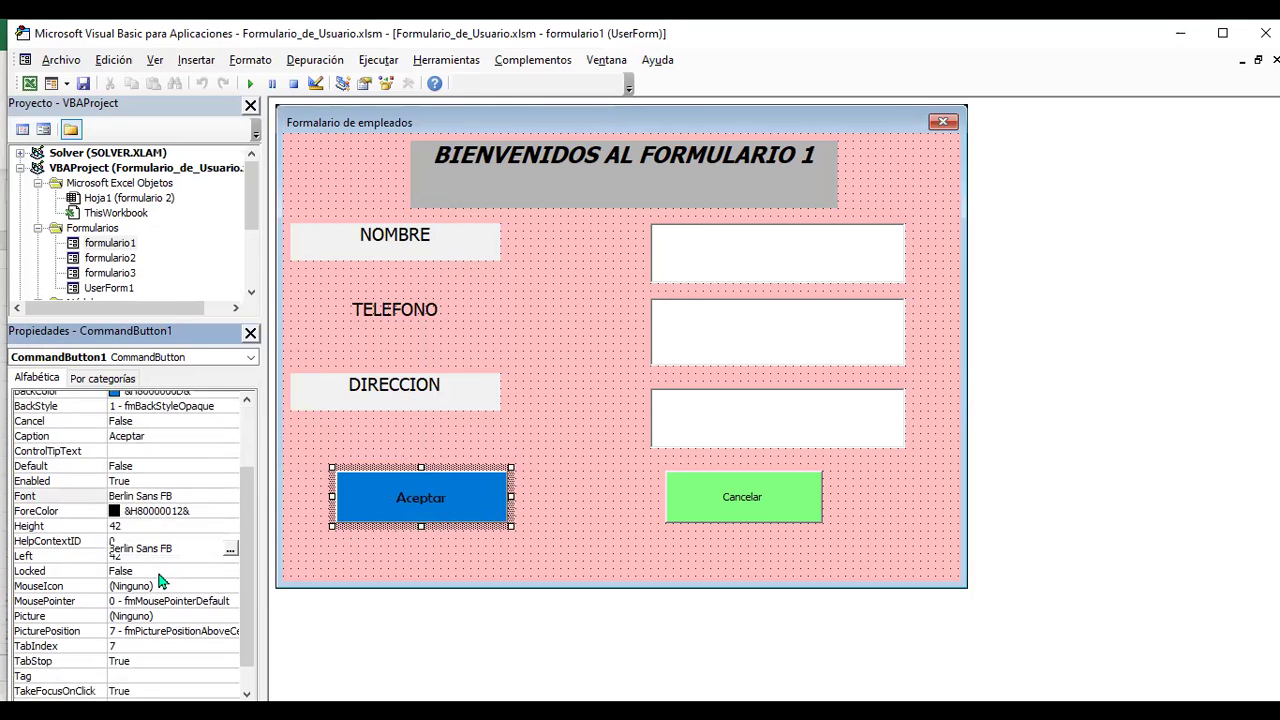
scroll(160, 582, down, 1)
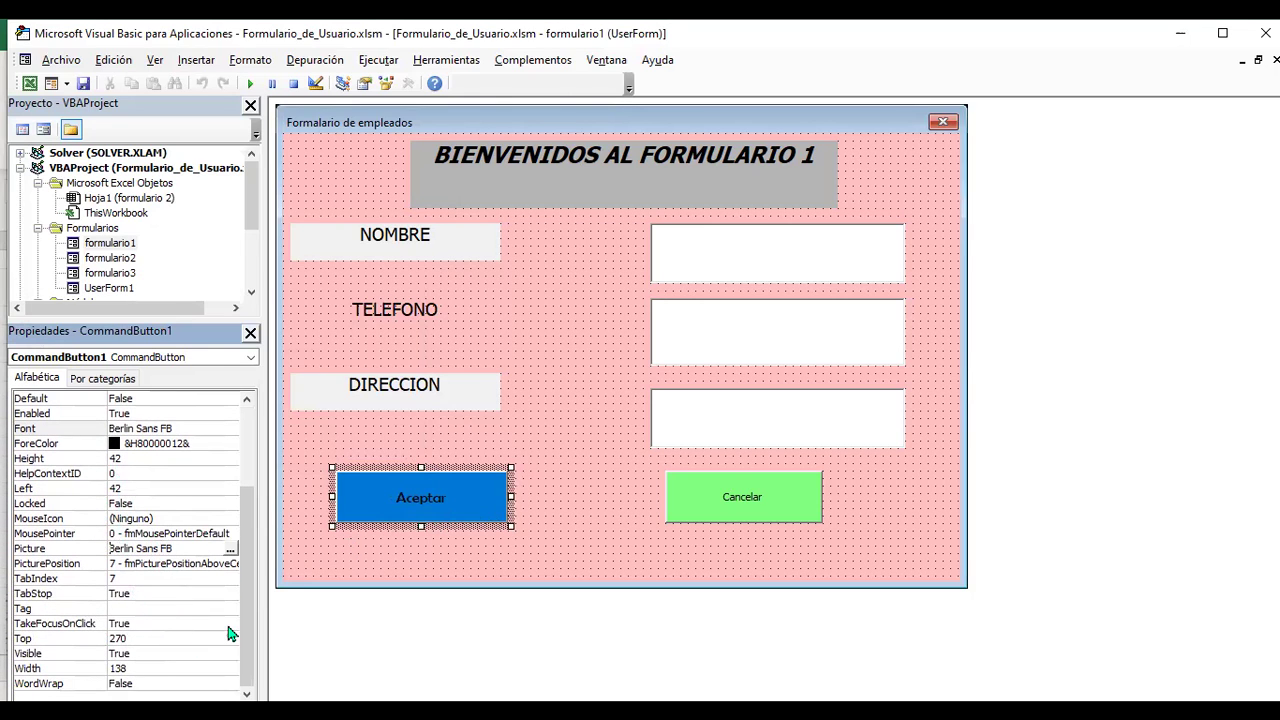
click(796, 500)
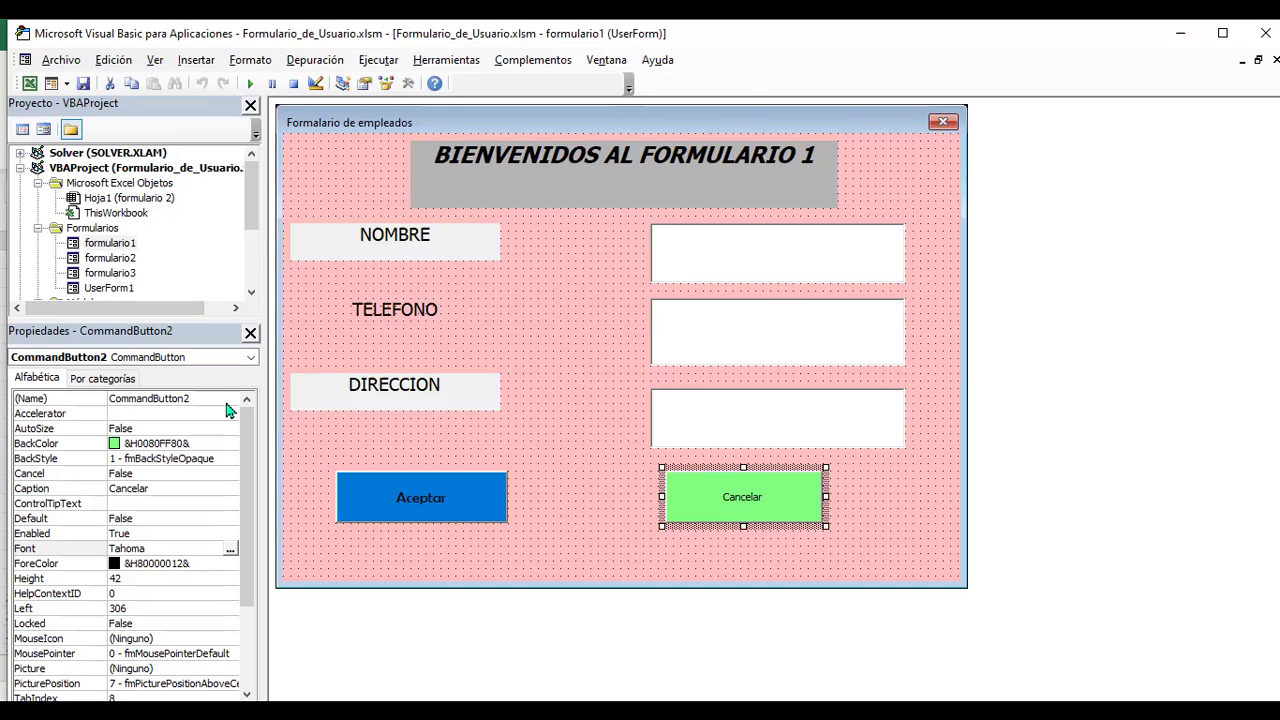
click(200, 399)
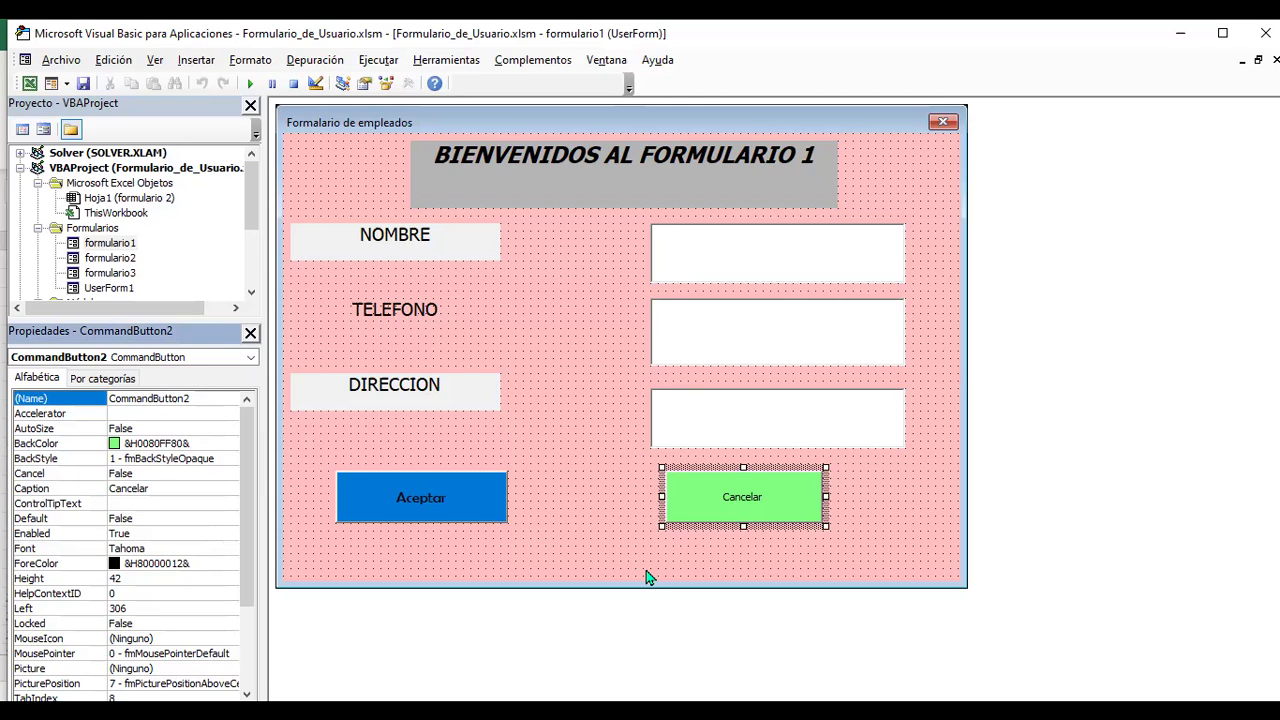
key(F5)
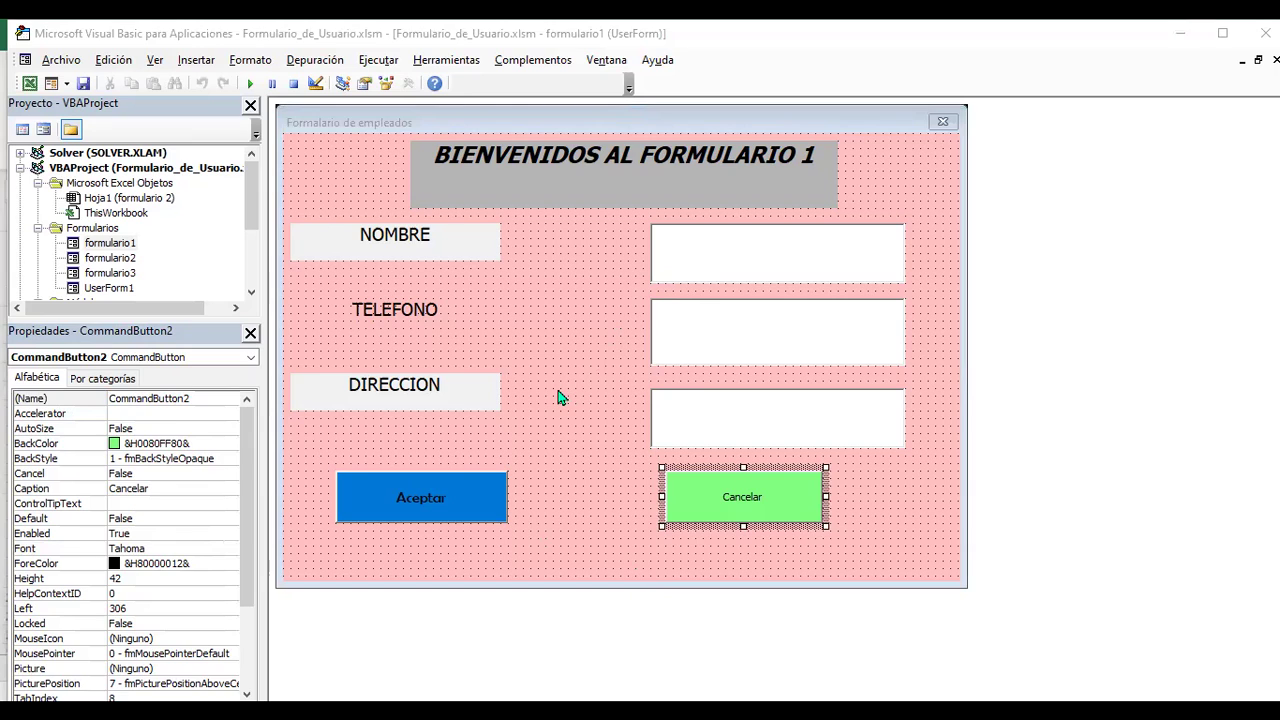
Open UserForm1 and draw a label near its top-left corner.
click(112, 295)
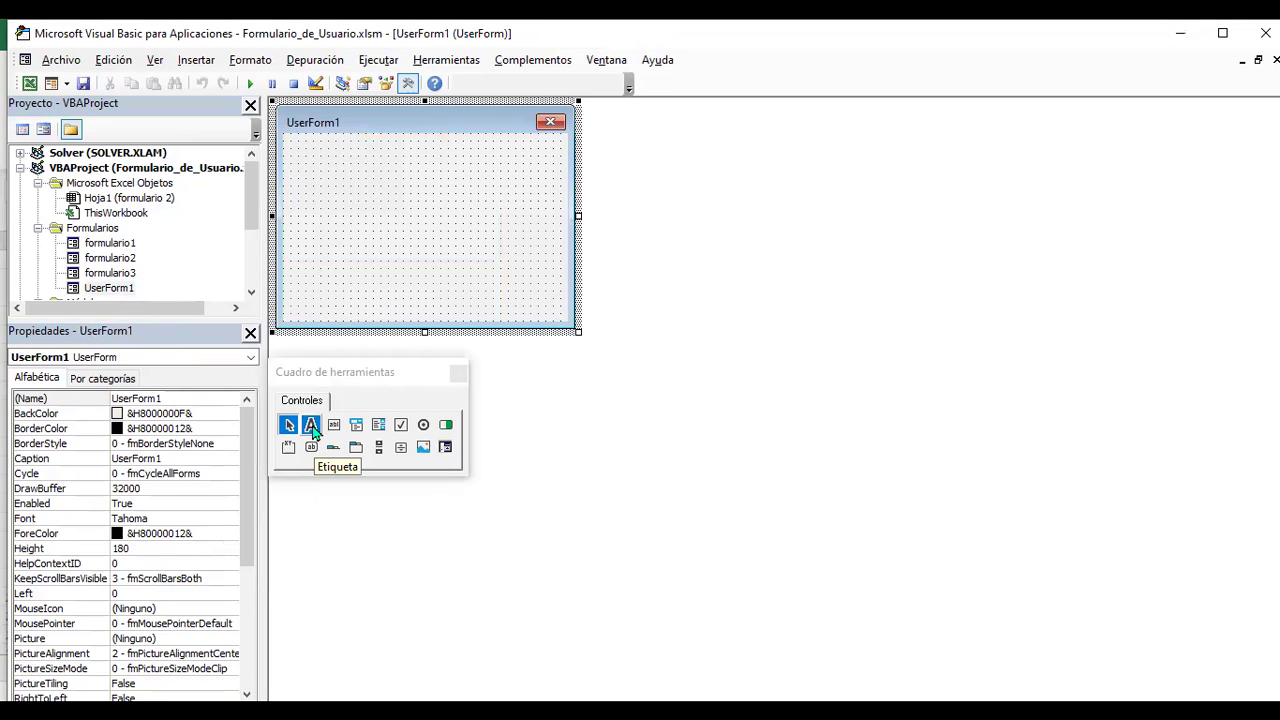
click(311, 427)
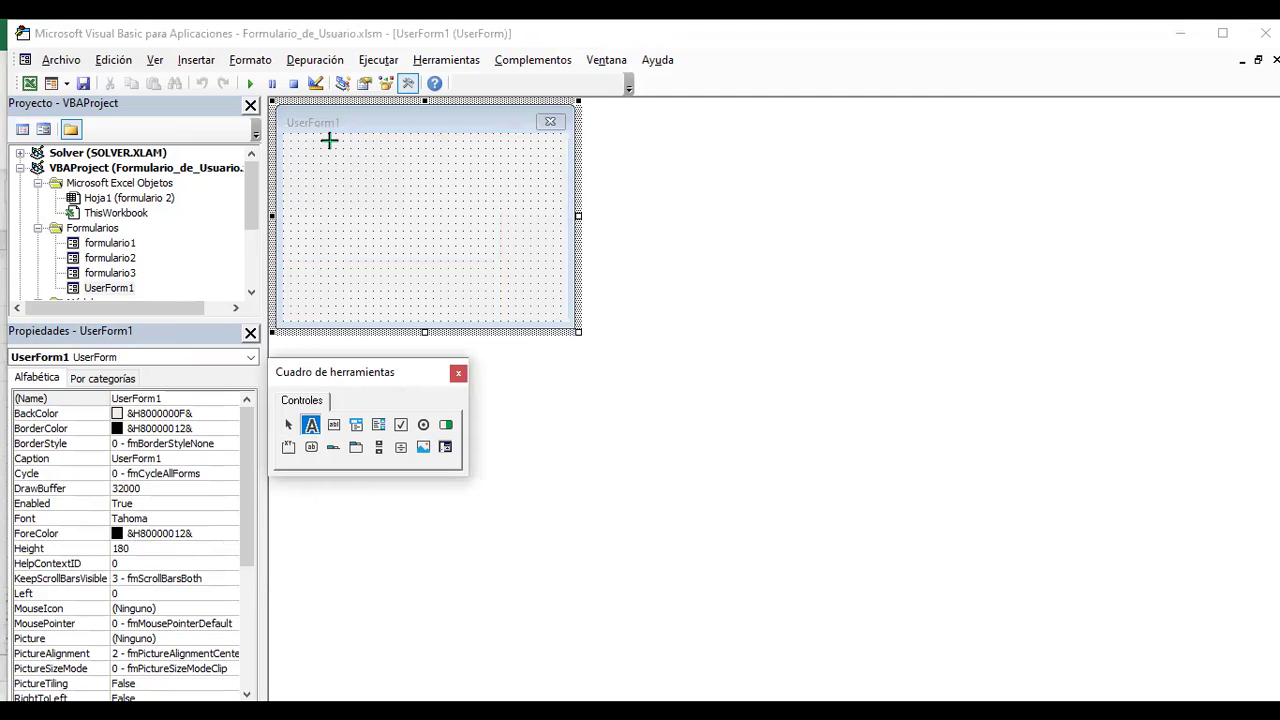
click(329, 141)
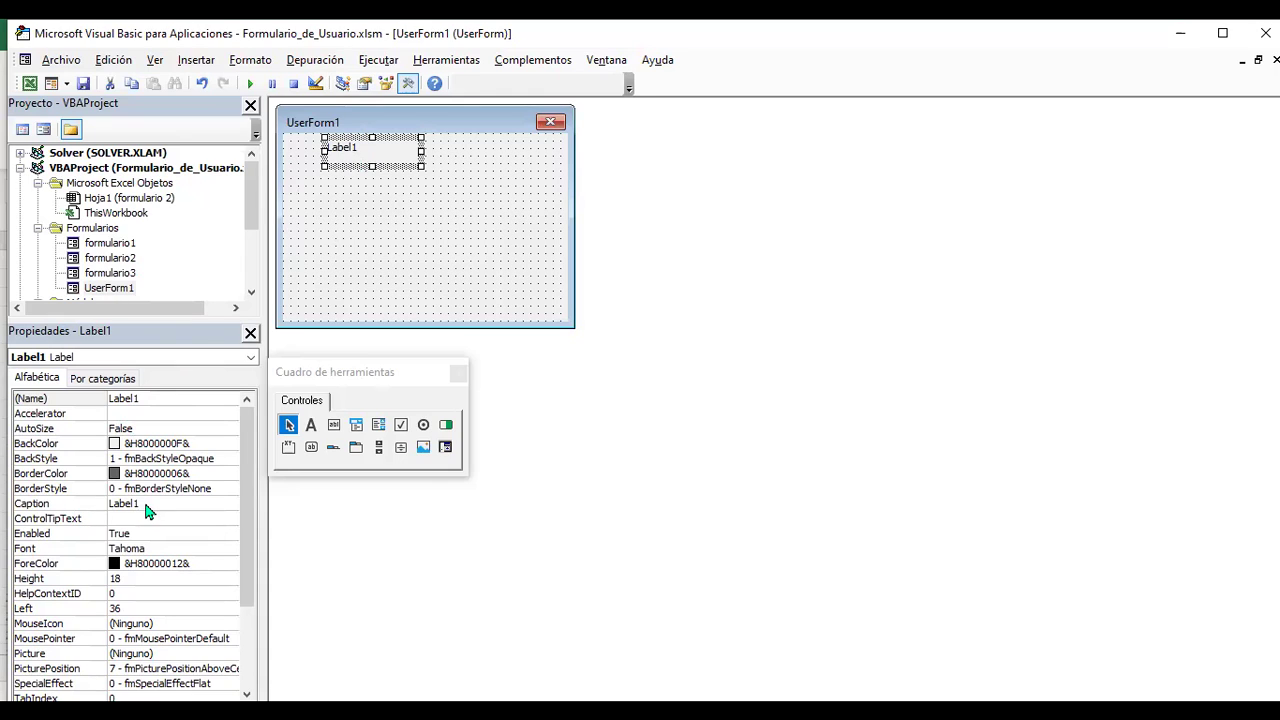
Caption Label1 'Bienvenidos al curso de Excel' and widen it to fit one line.
click(86, 503)
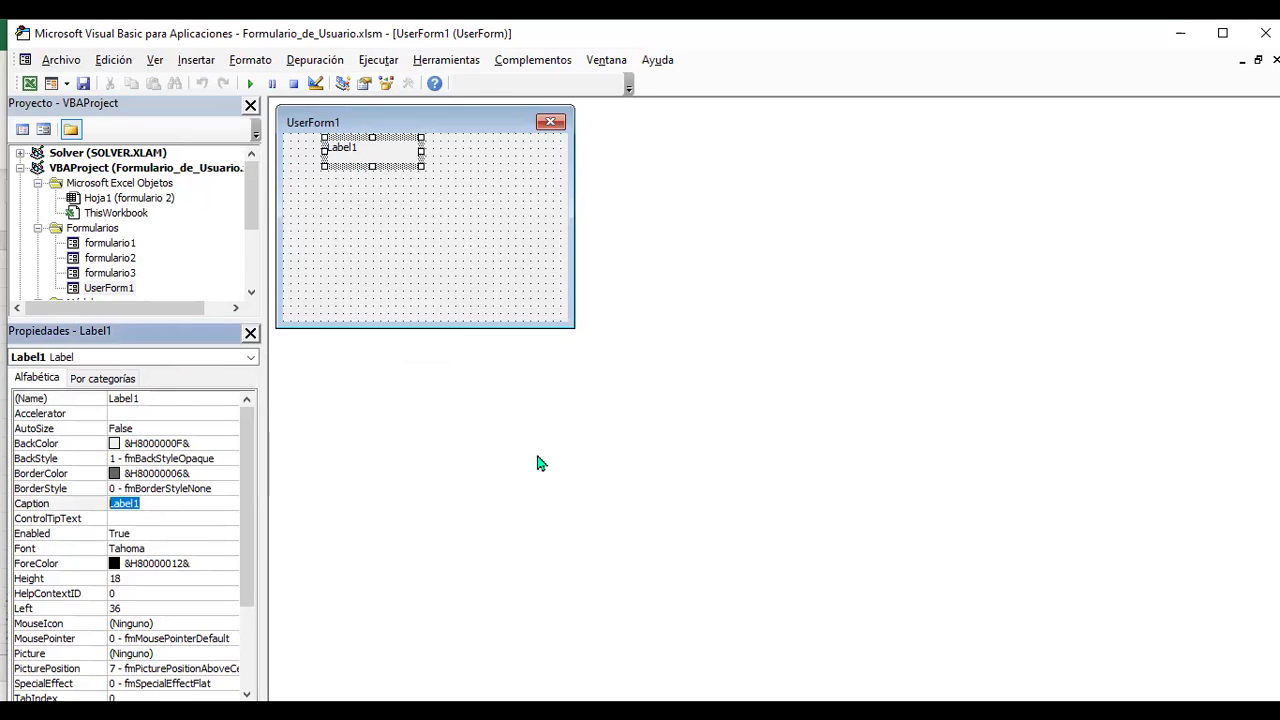
text(Bienvenidos al curso d)
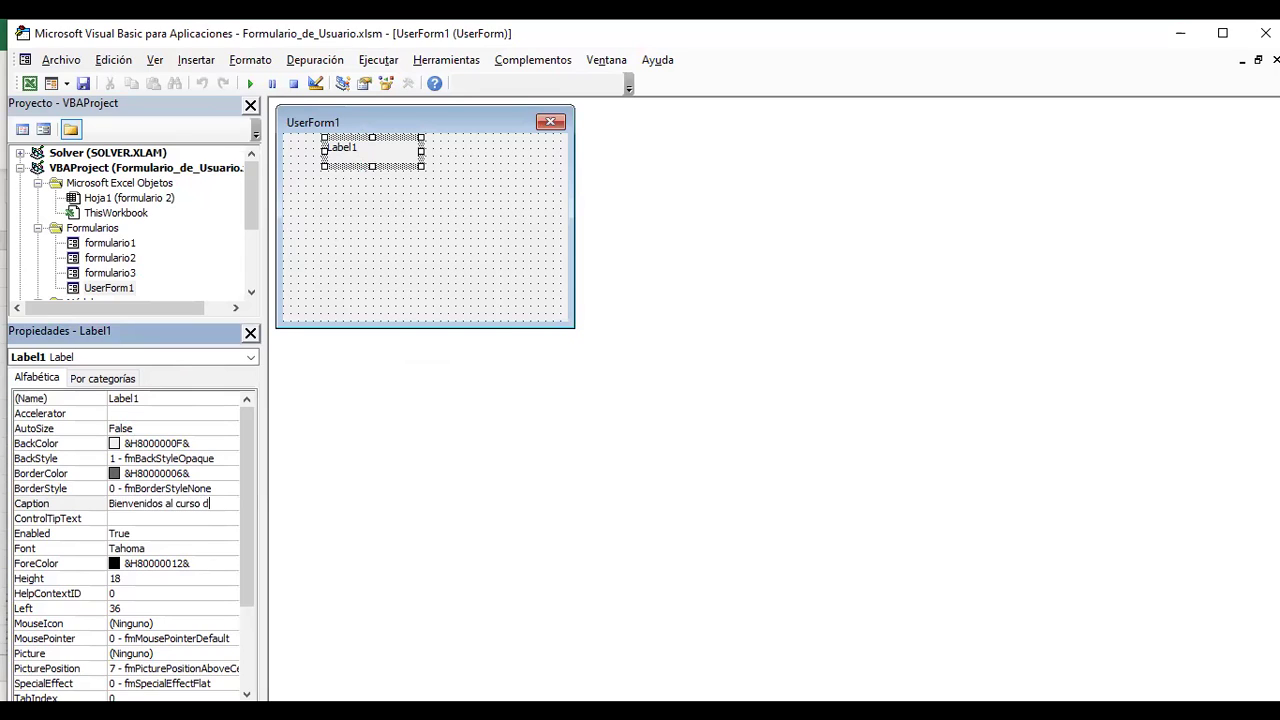
text(xcel)
key(Return)
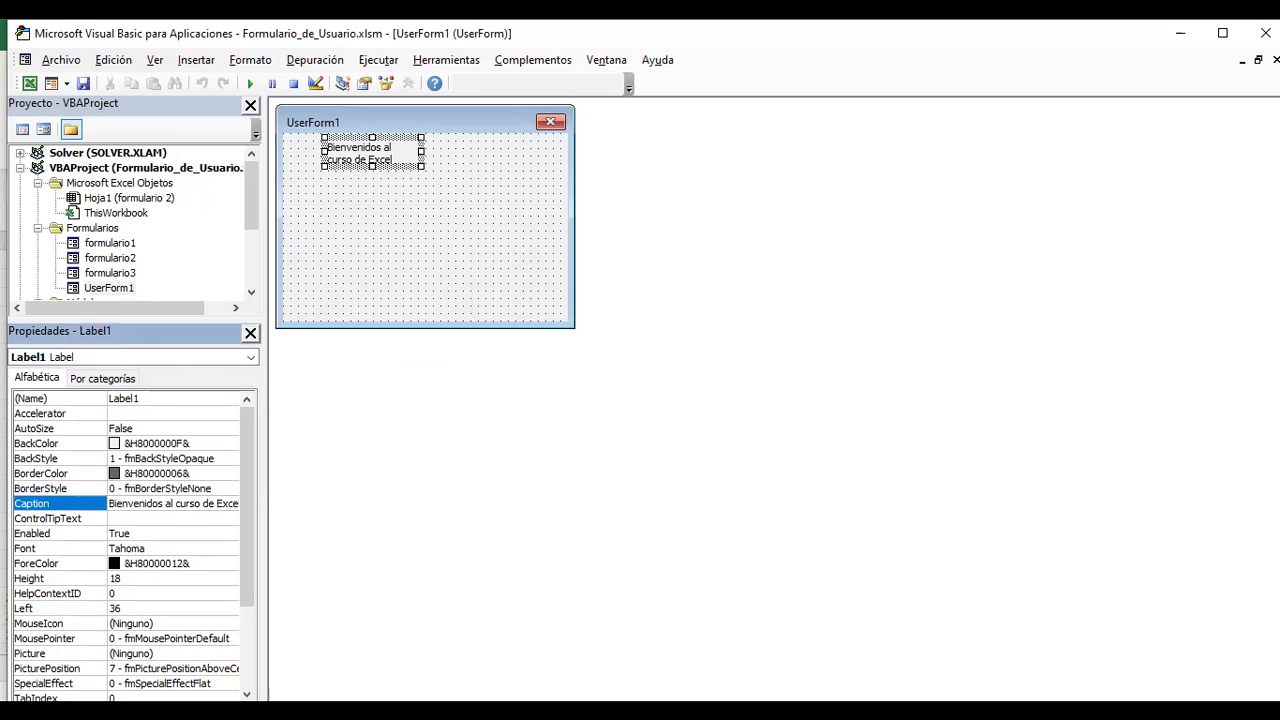
drag(421, 153, 496, 153)
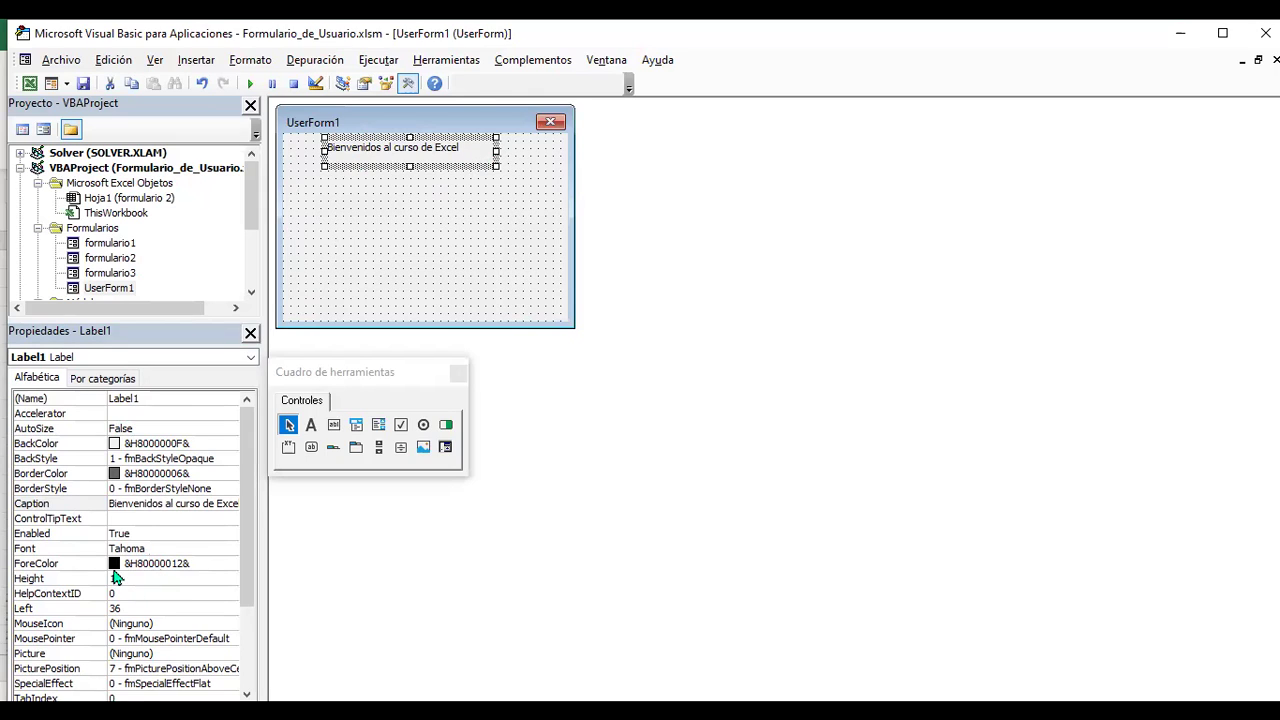
click(157, 552)
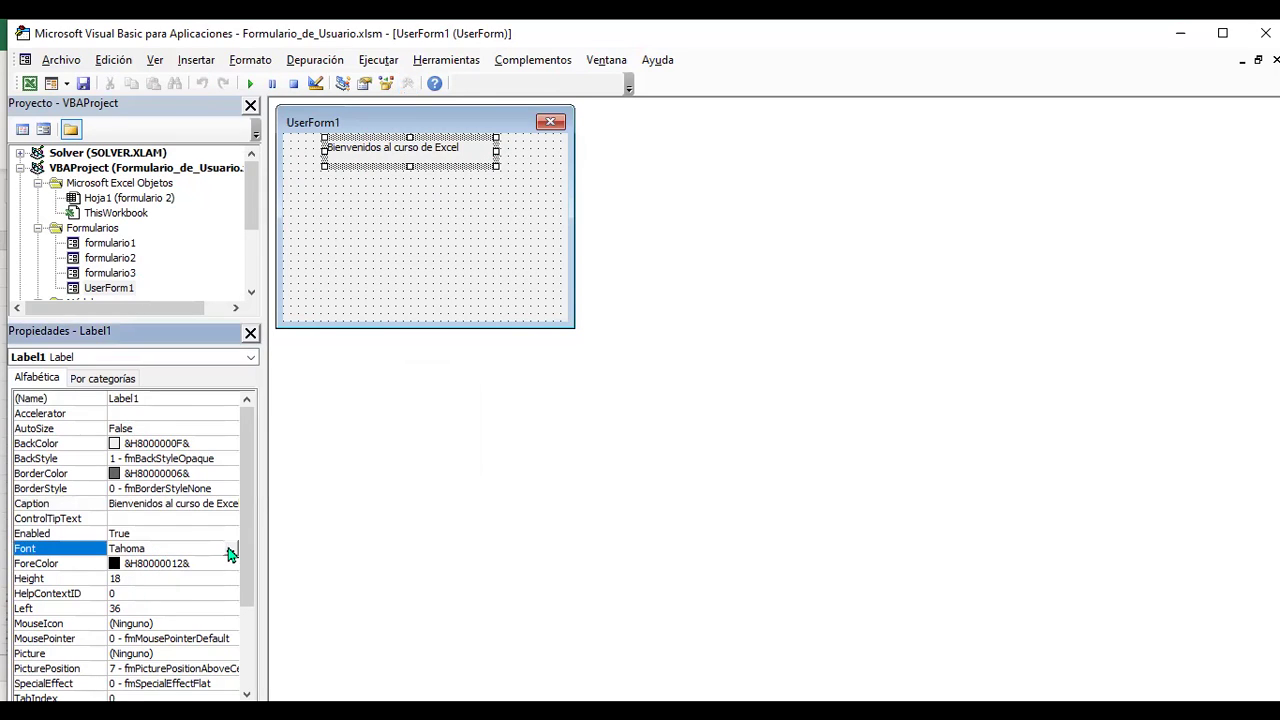
Make the welcome label's font bold at size 16.
click(230, 550)
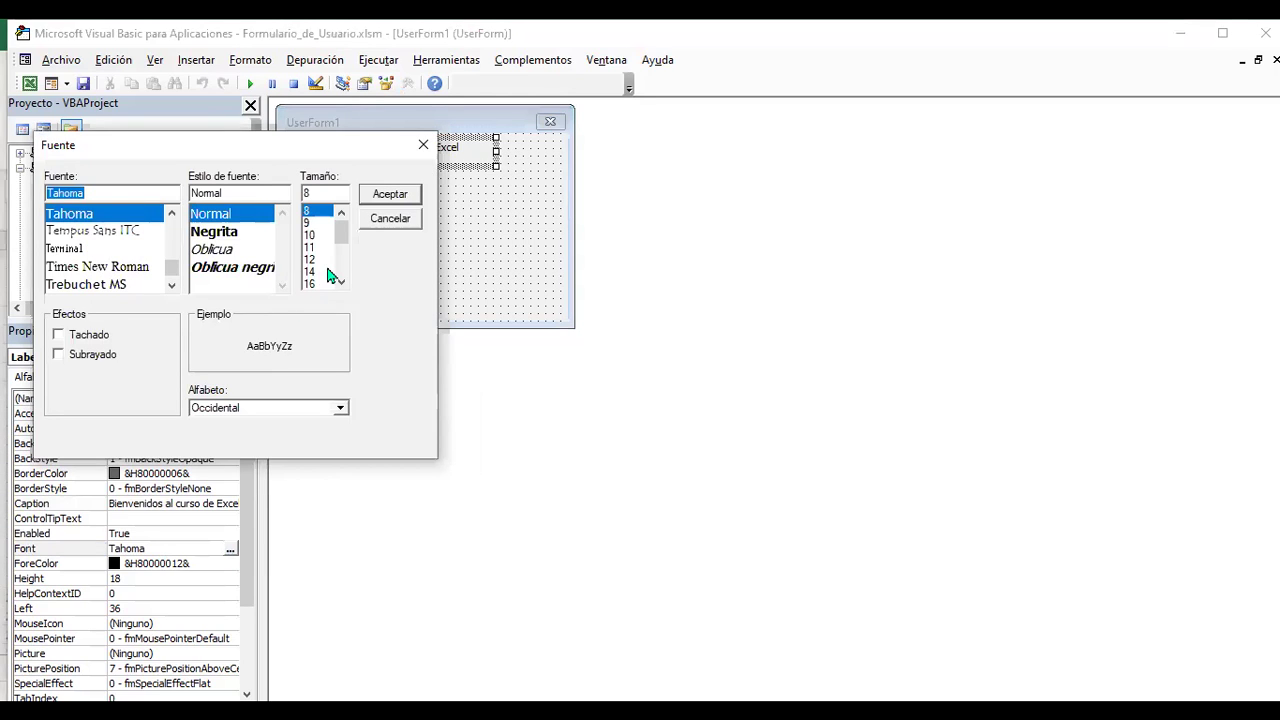
click(312, 284)
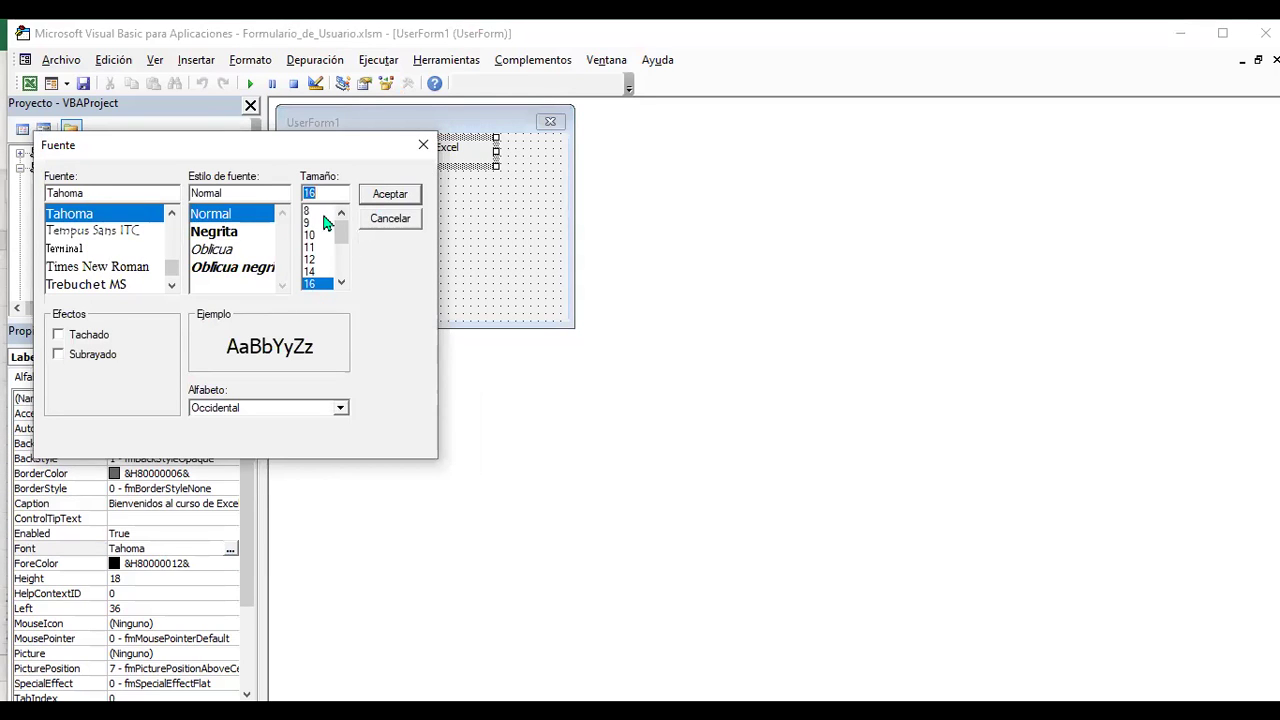
click(213, 232)
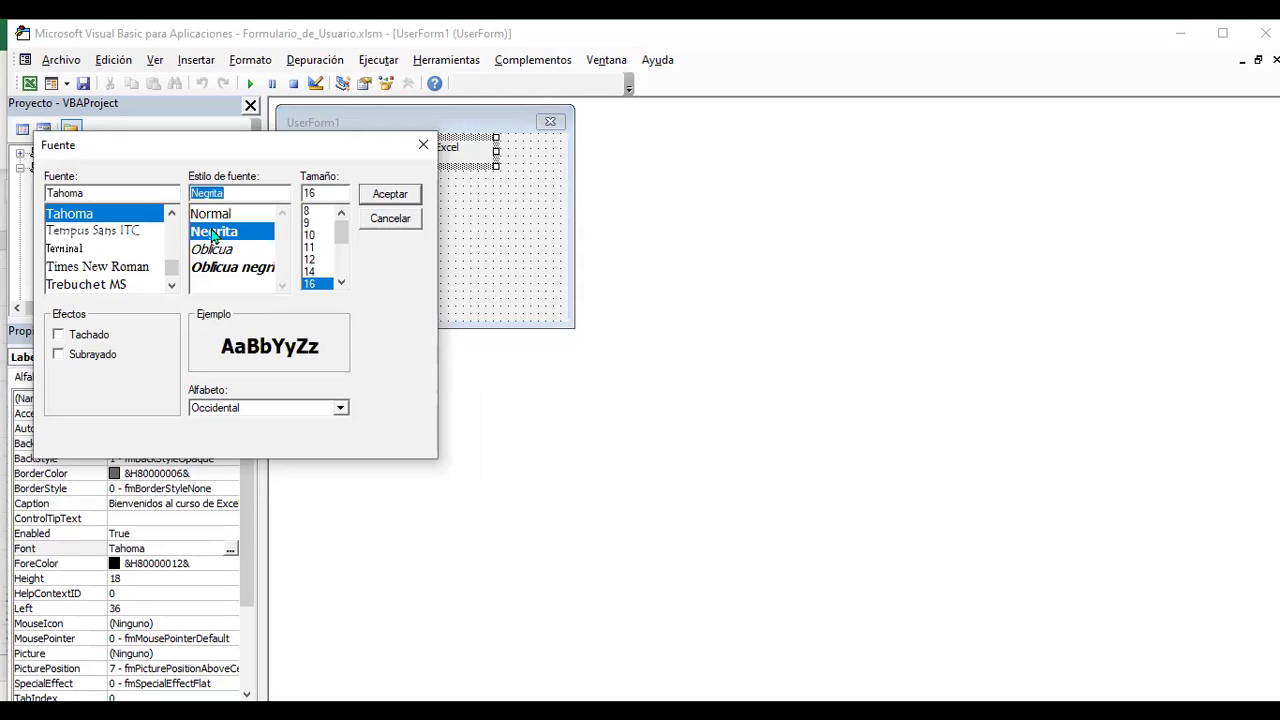
click(402, 196)
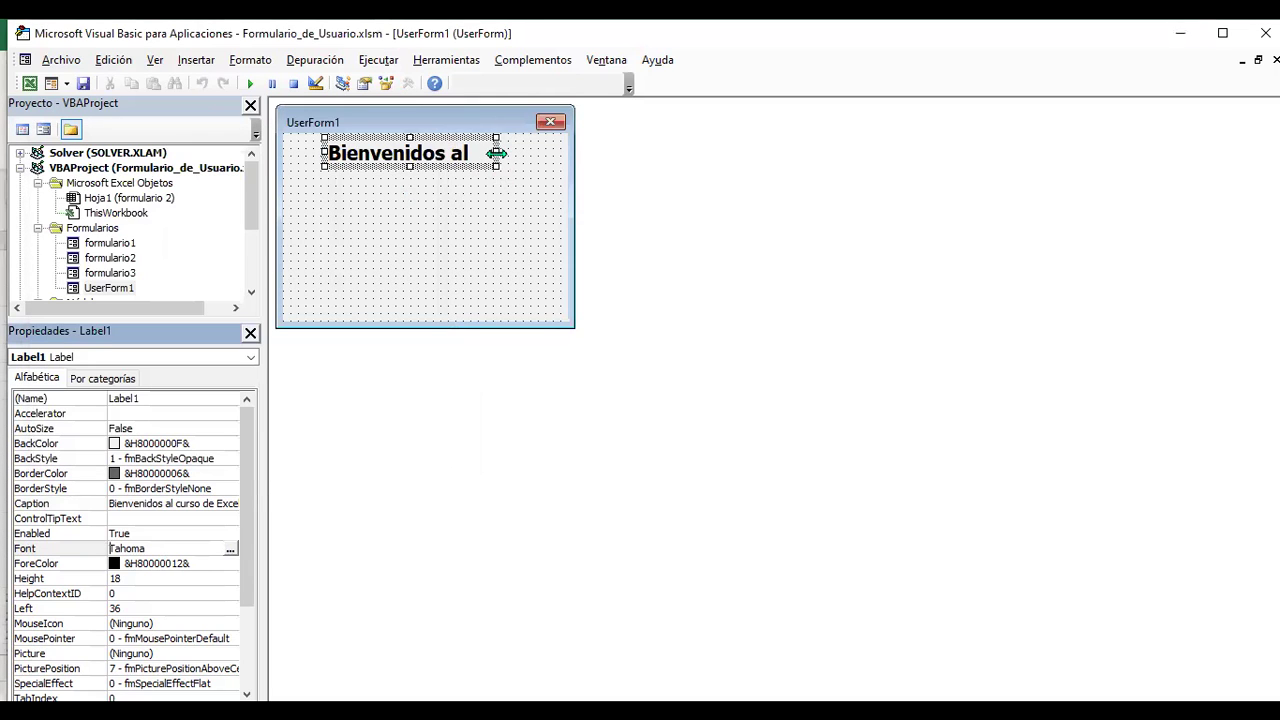
Enlarge UserForm1 and widen the label so the whole caption shows.
click(520, 274)
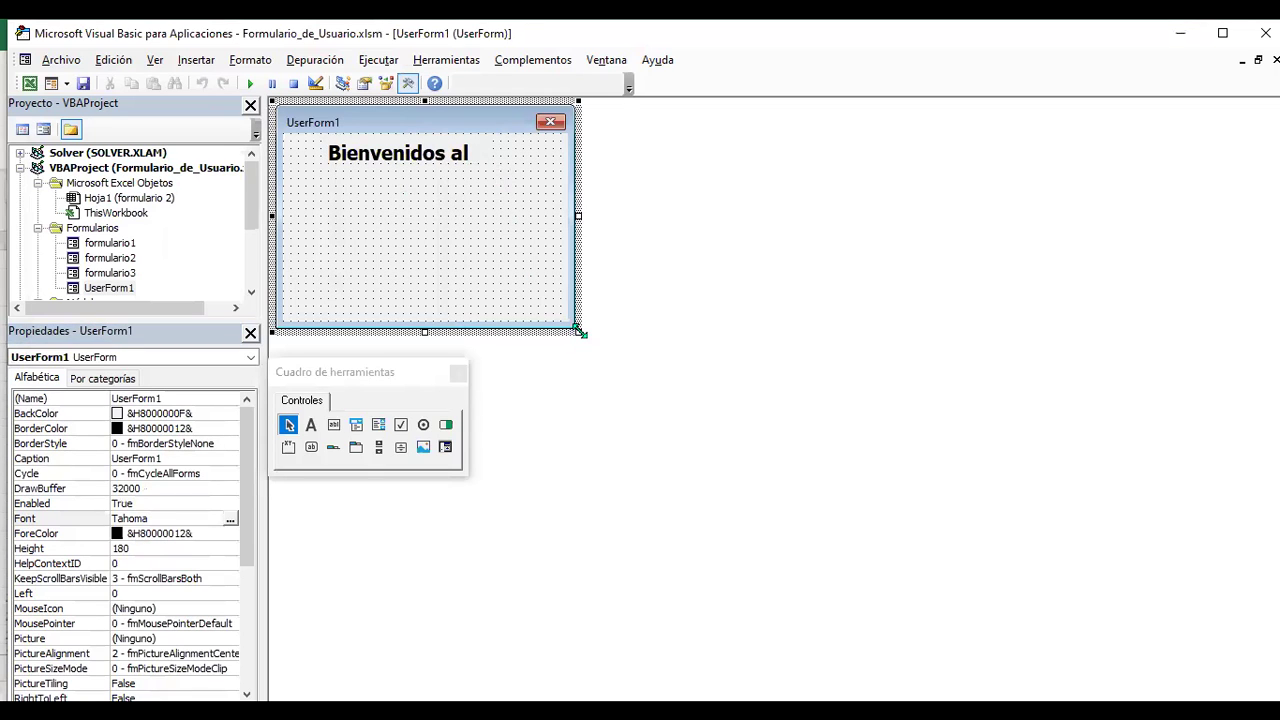
drag(578, 330, 810, 420)
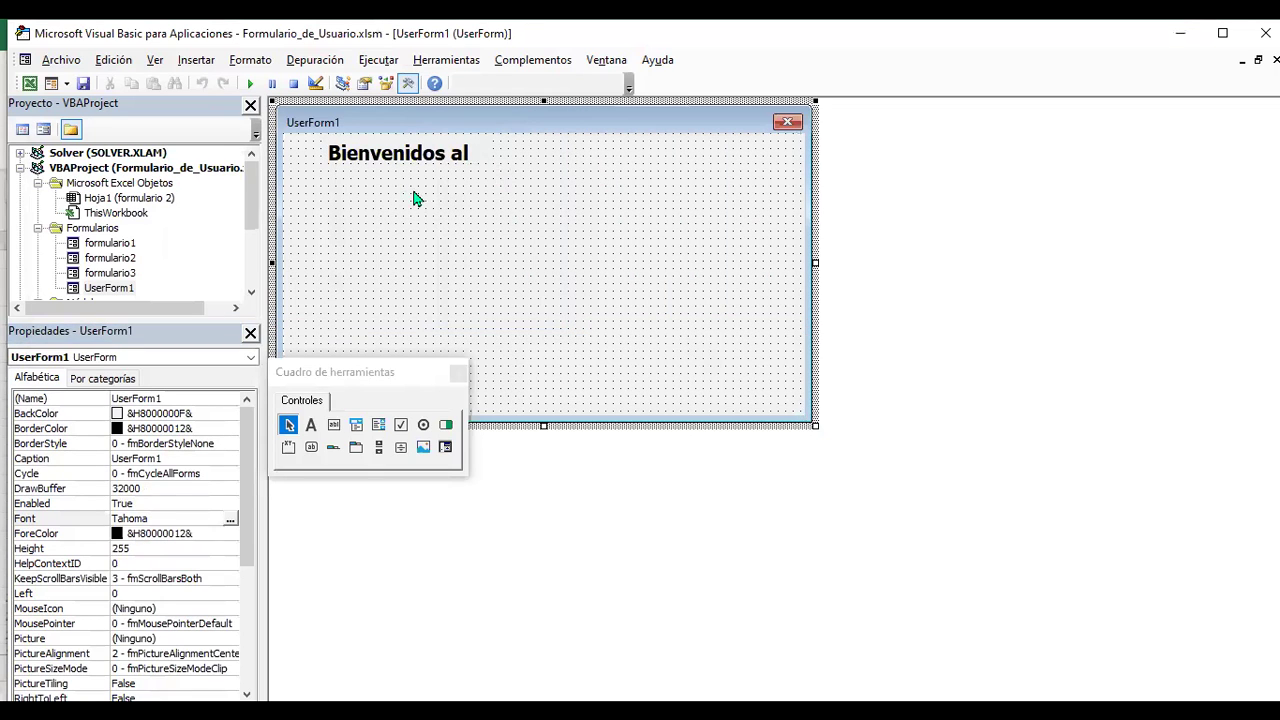
click(409, 165)
mouse_move(497, 166)
mouse_down()
mouse_move(746, 222)
mouse_move(758, 189)
mouse_move(623, 167)
mouse_up()
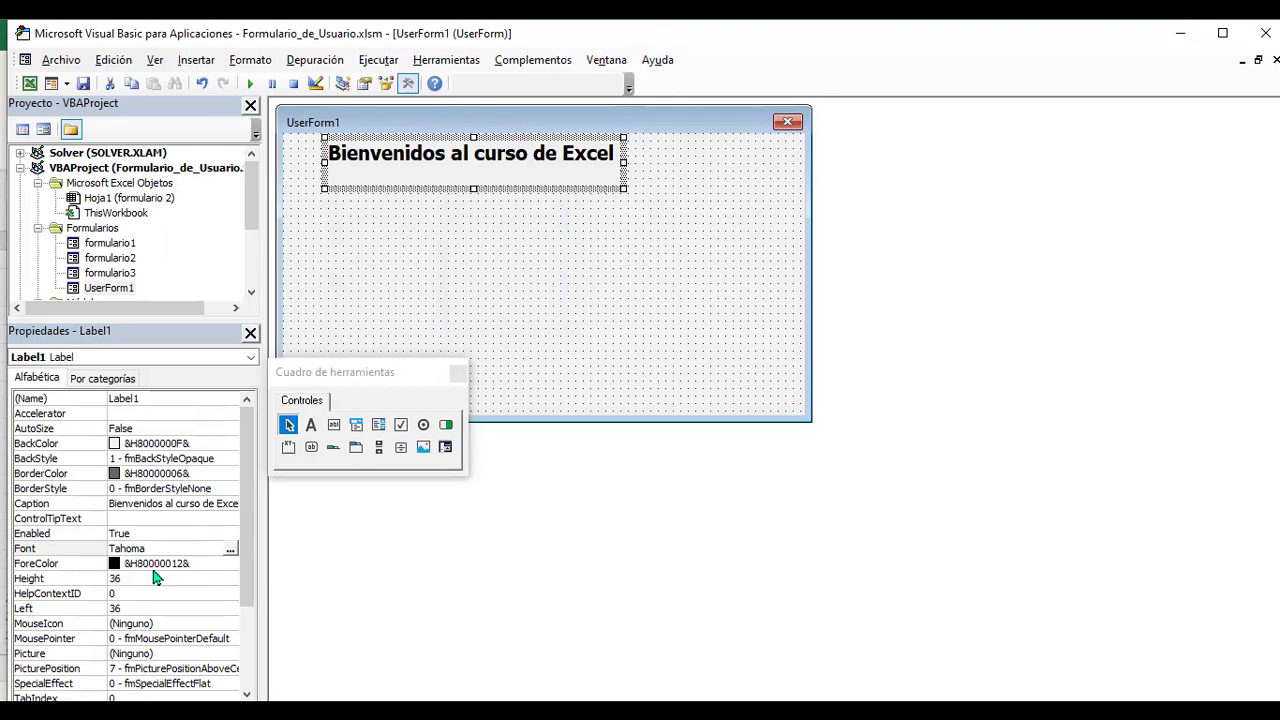
Set Label1's ForeColor to the light blue Paleta swatch (&H00FF8080&).
click(57, 566)
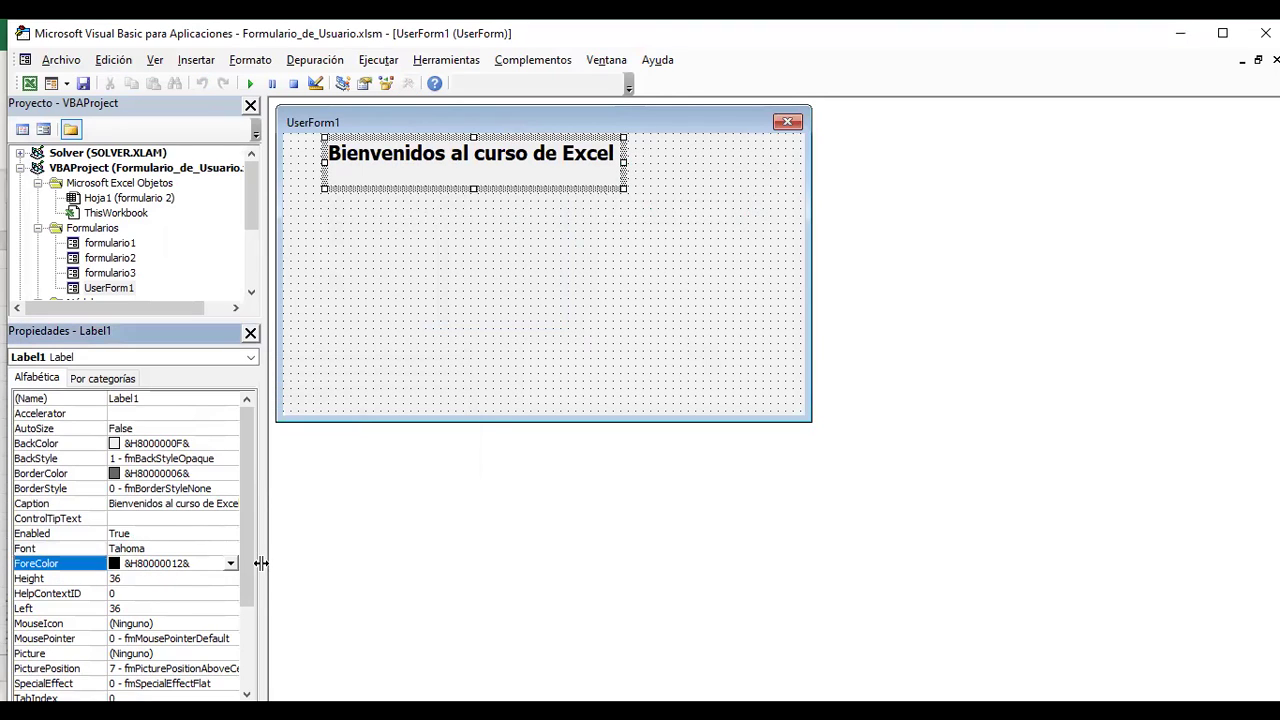
click(231, 564)
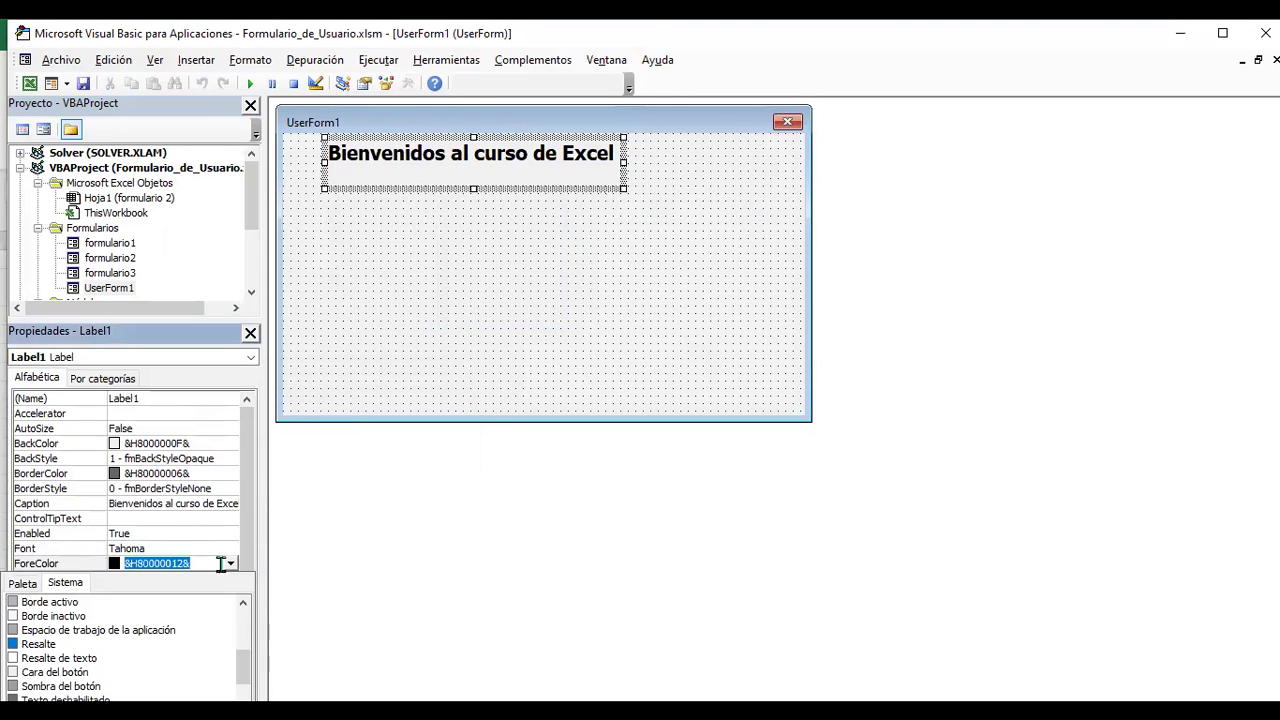
click(22, 586)
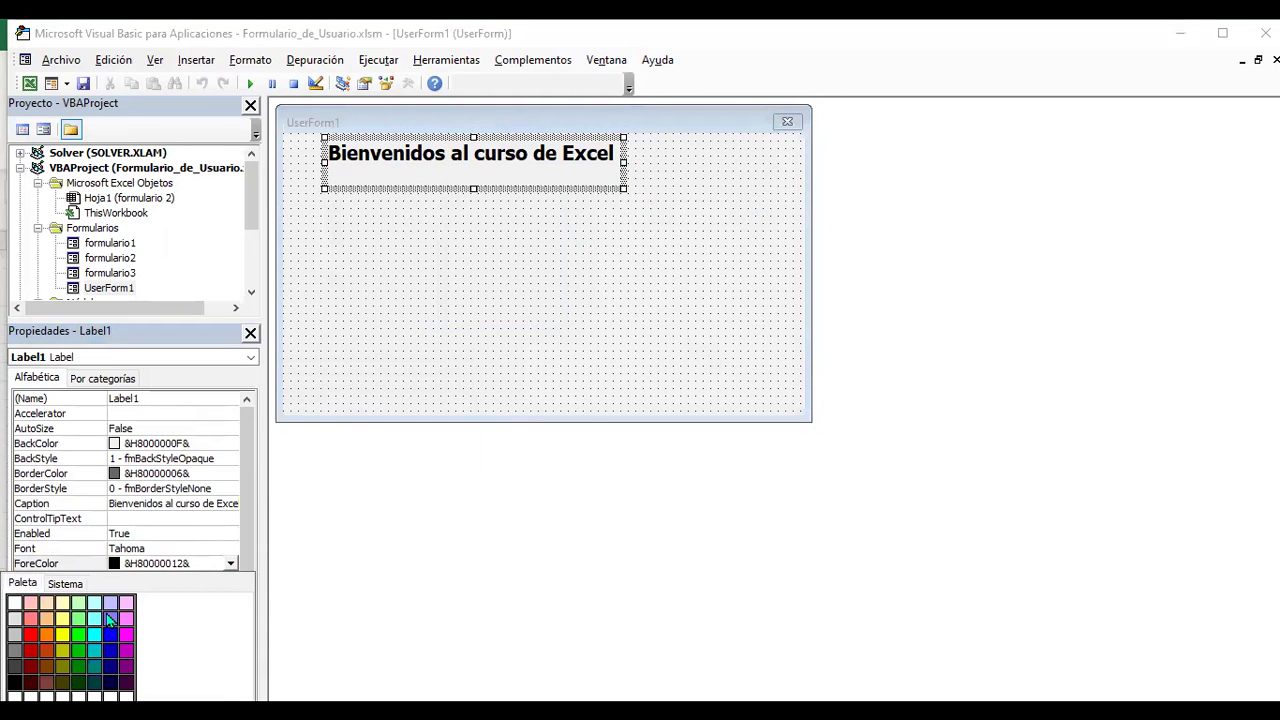
click(110, 621)
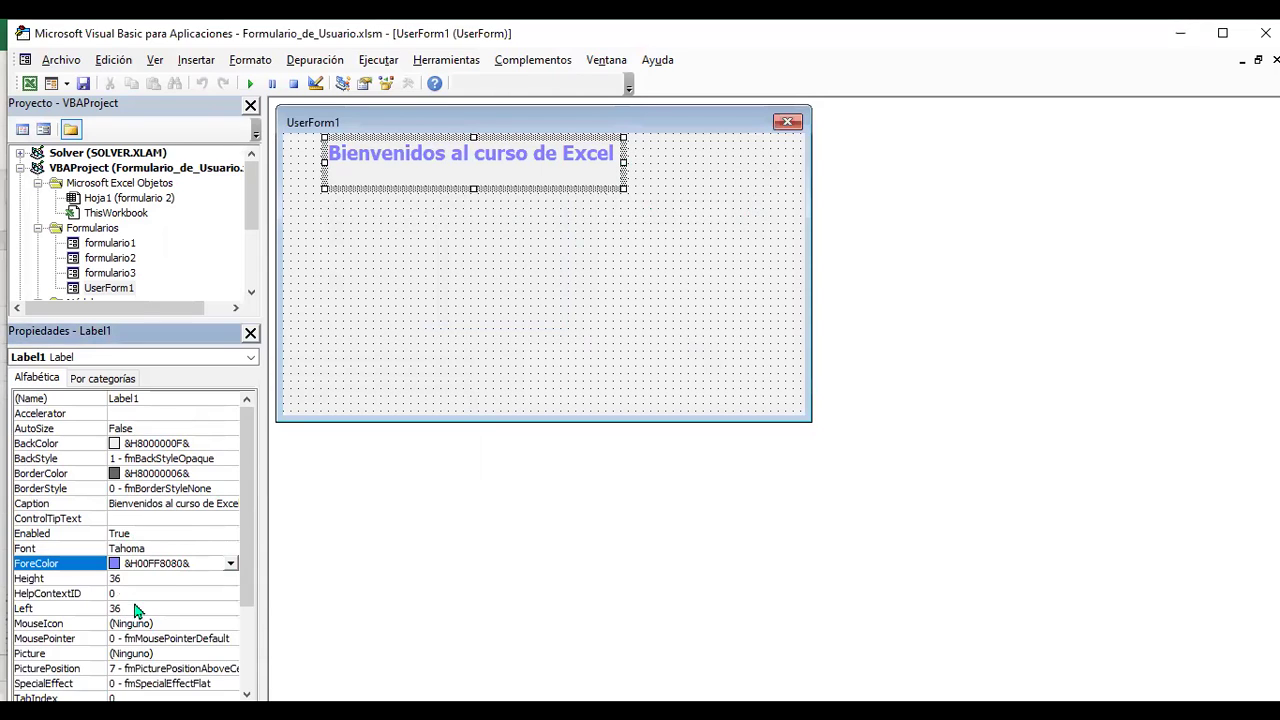
Snap the welcome label to the grid and center its text alignment.
right_click(505, 166)
mouse_move(555, 304)
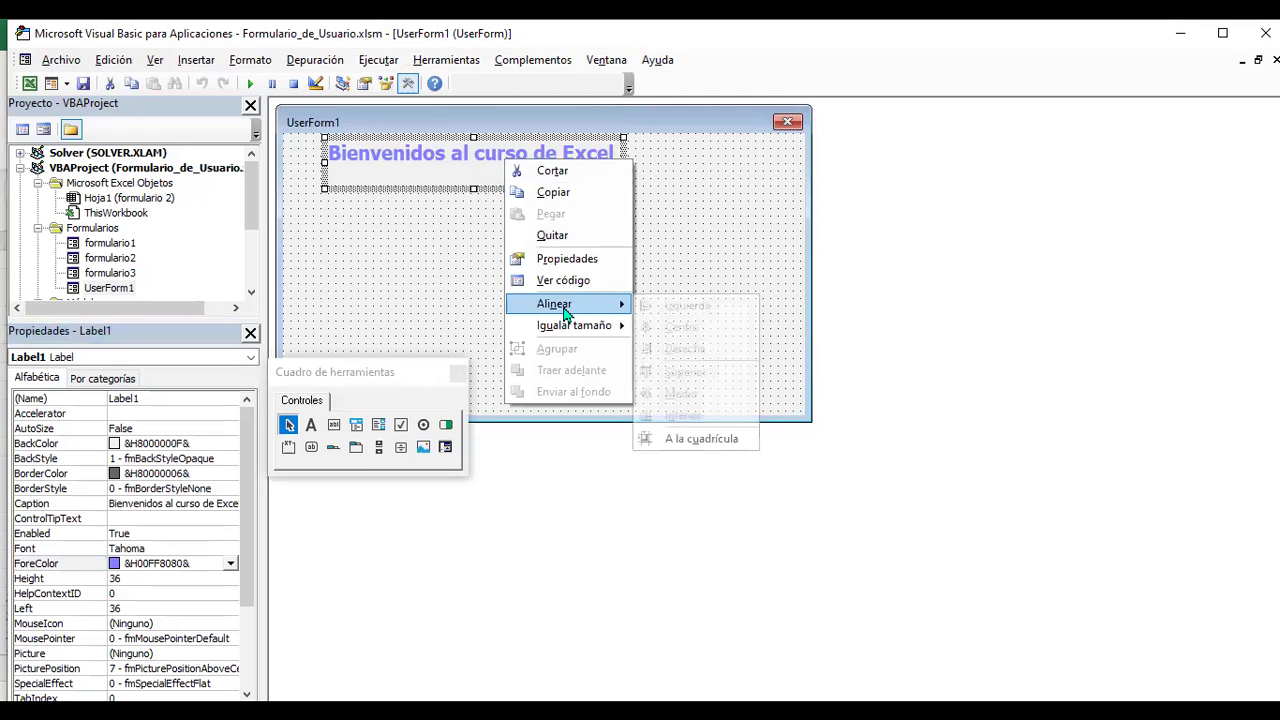
click(706, 440)
right_click(548, 184)
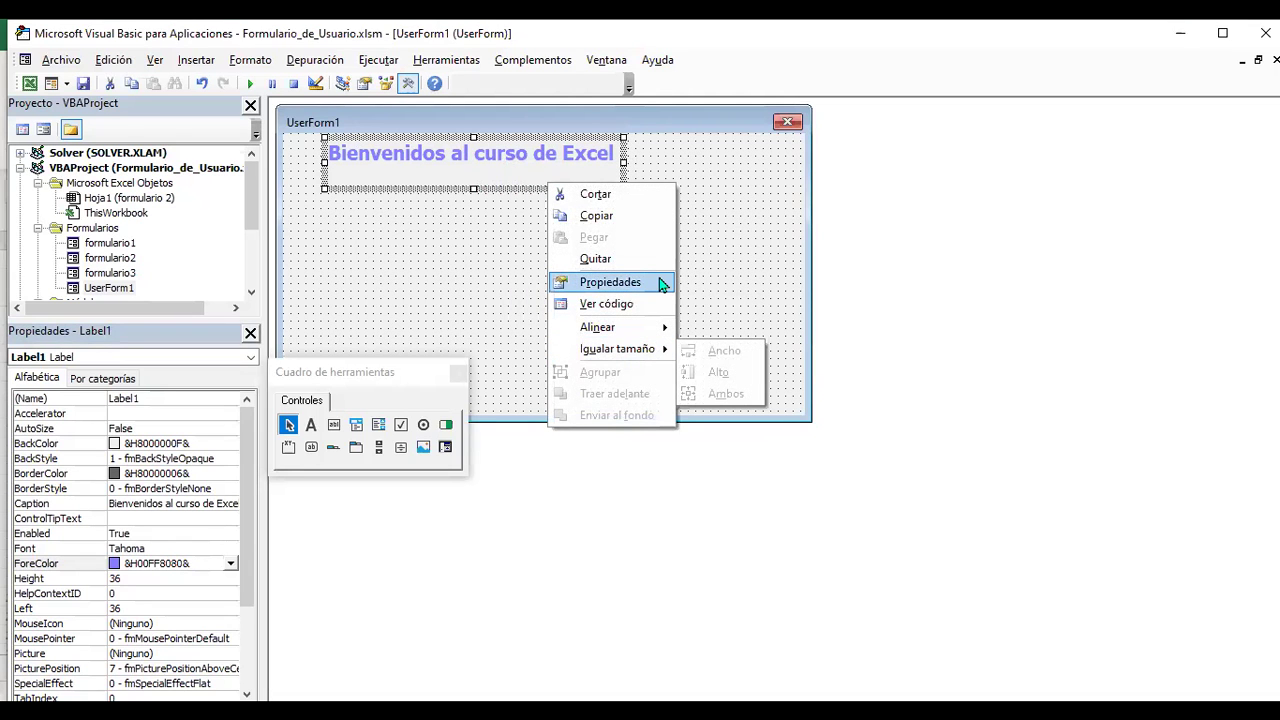
click(250, 523)
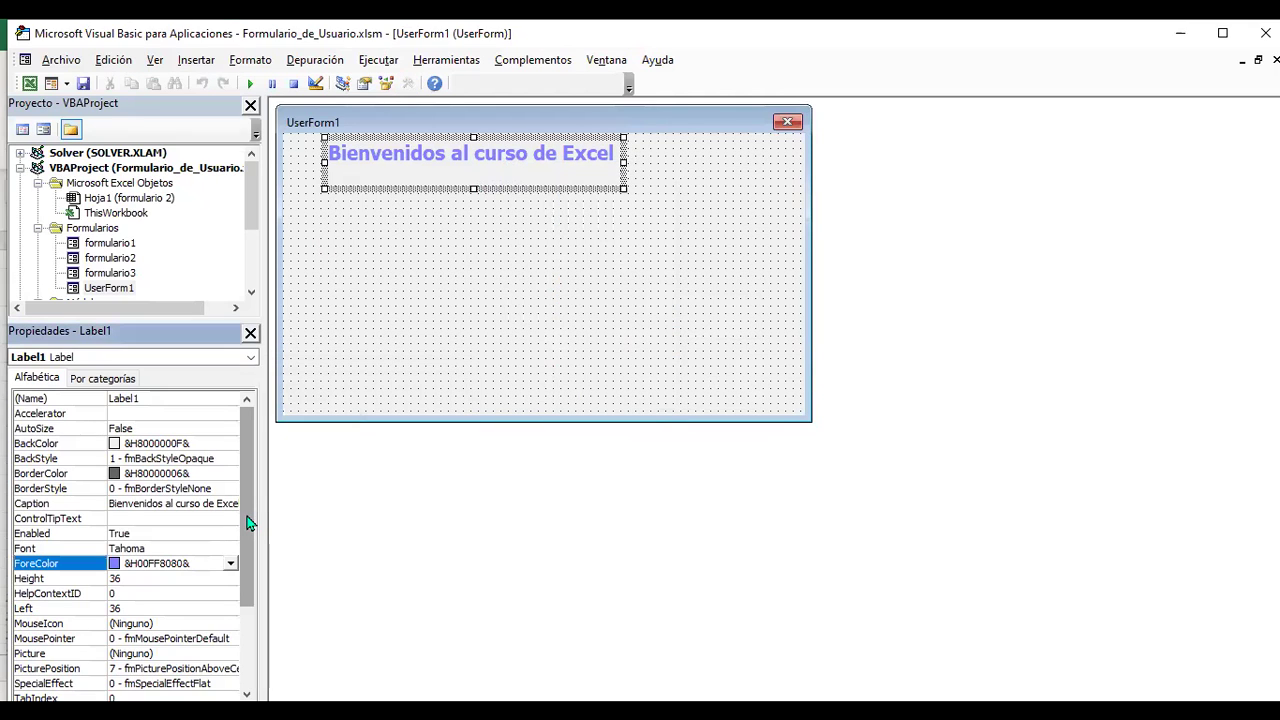
drag(250, 523, 251, 628)
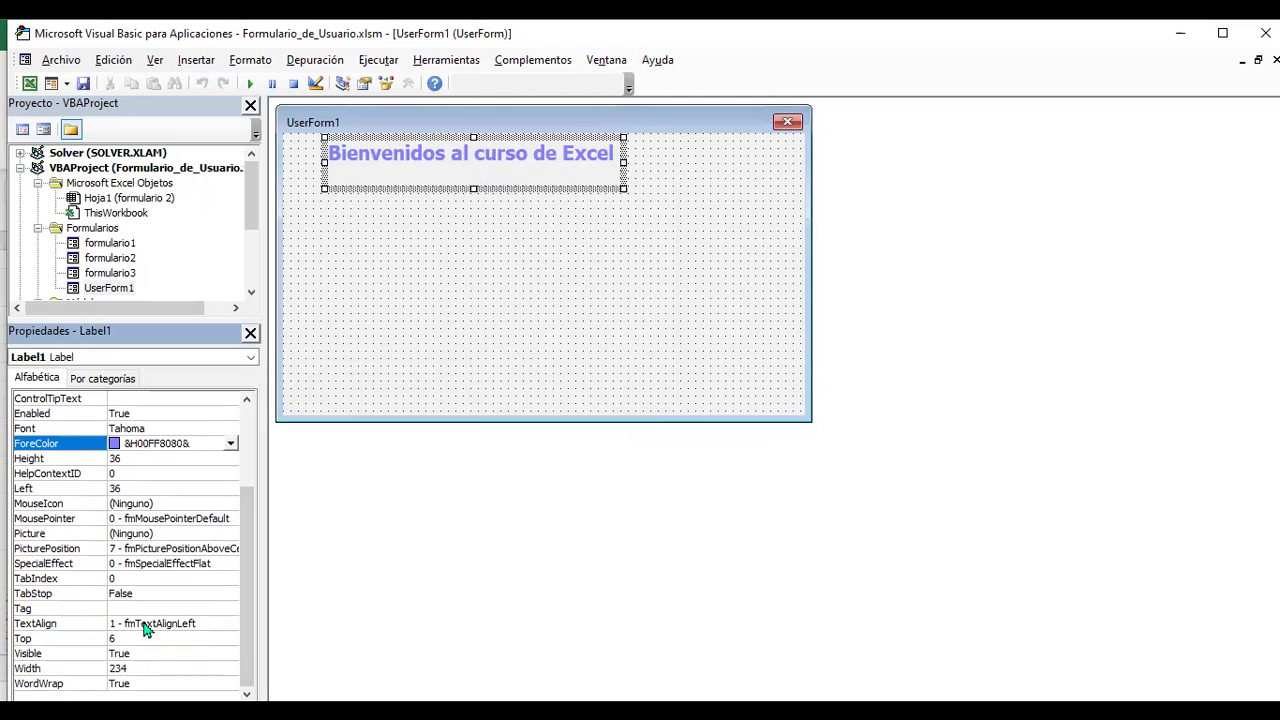
click(148, 625)
click(231, 624)
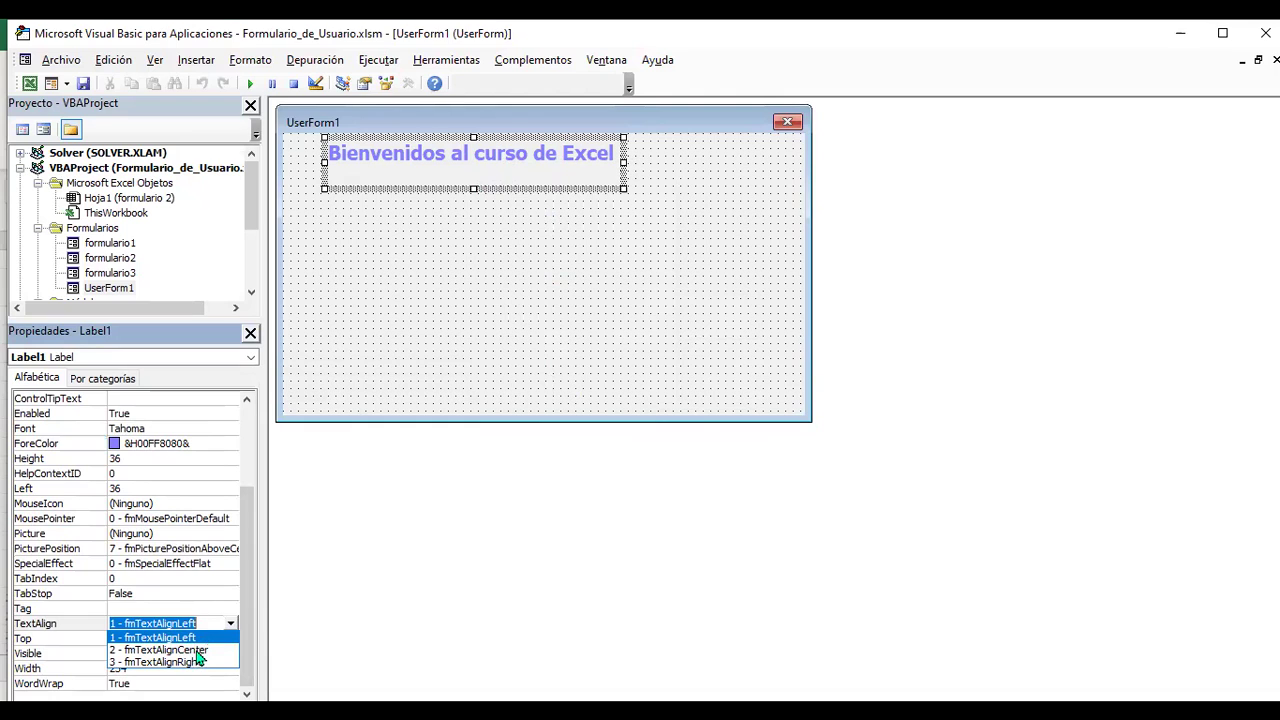
click(198, 650)
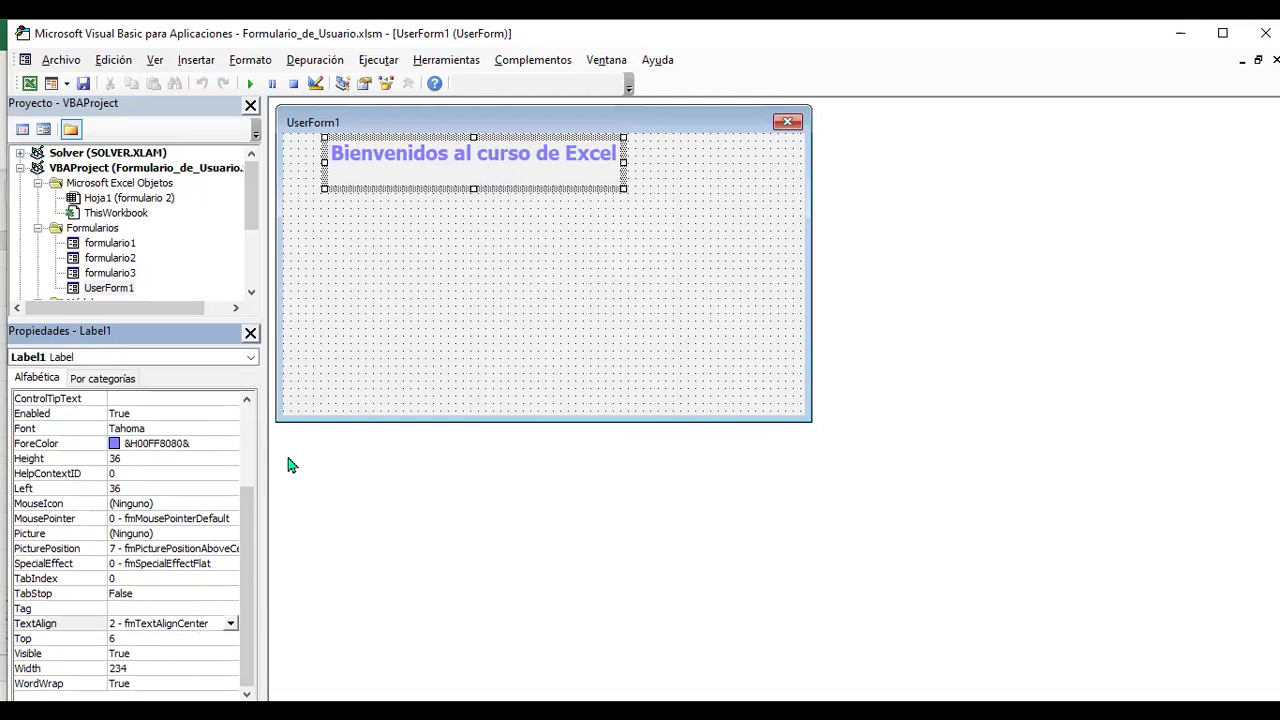
Move the heading to the form's top centre, nudging it right to Left 102.
drag(607, 150, 588, 130)
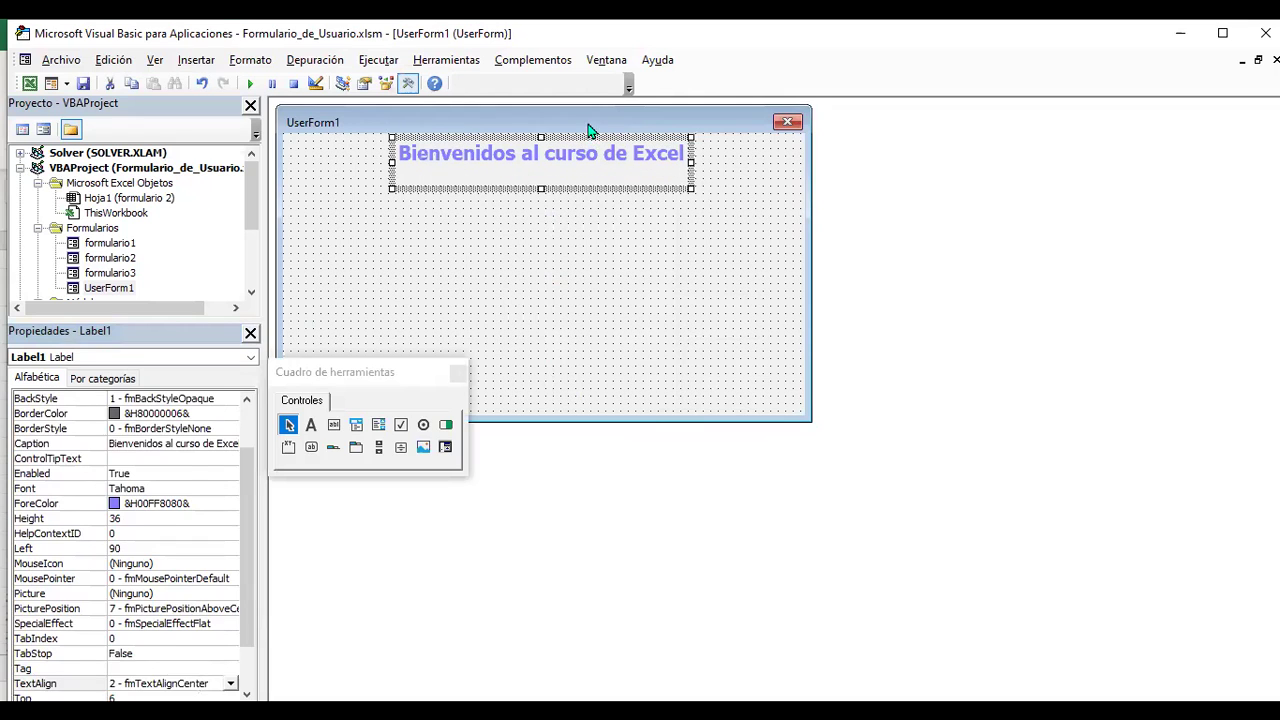
click(588, 130)
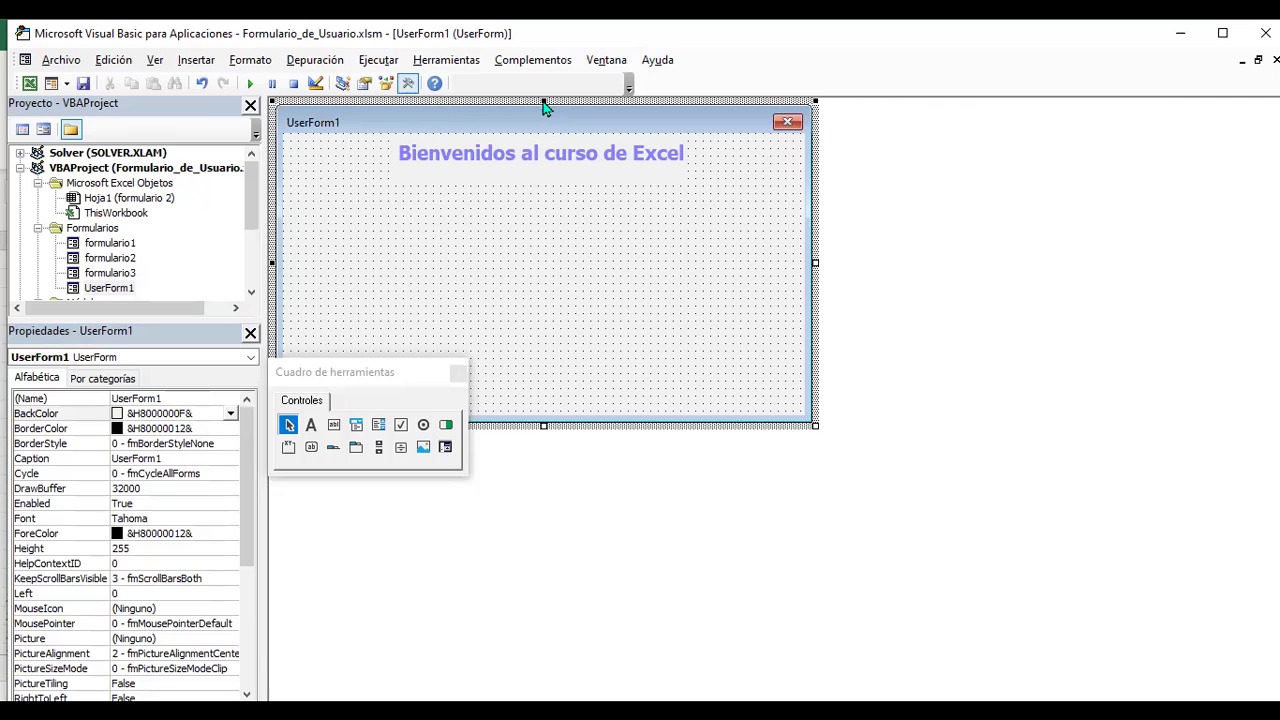
click(557, 162)
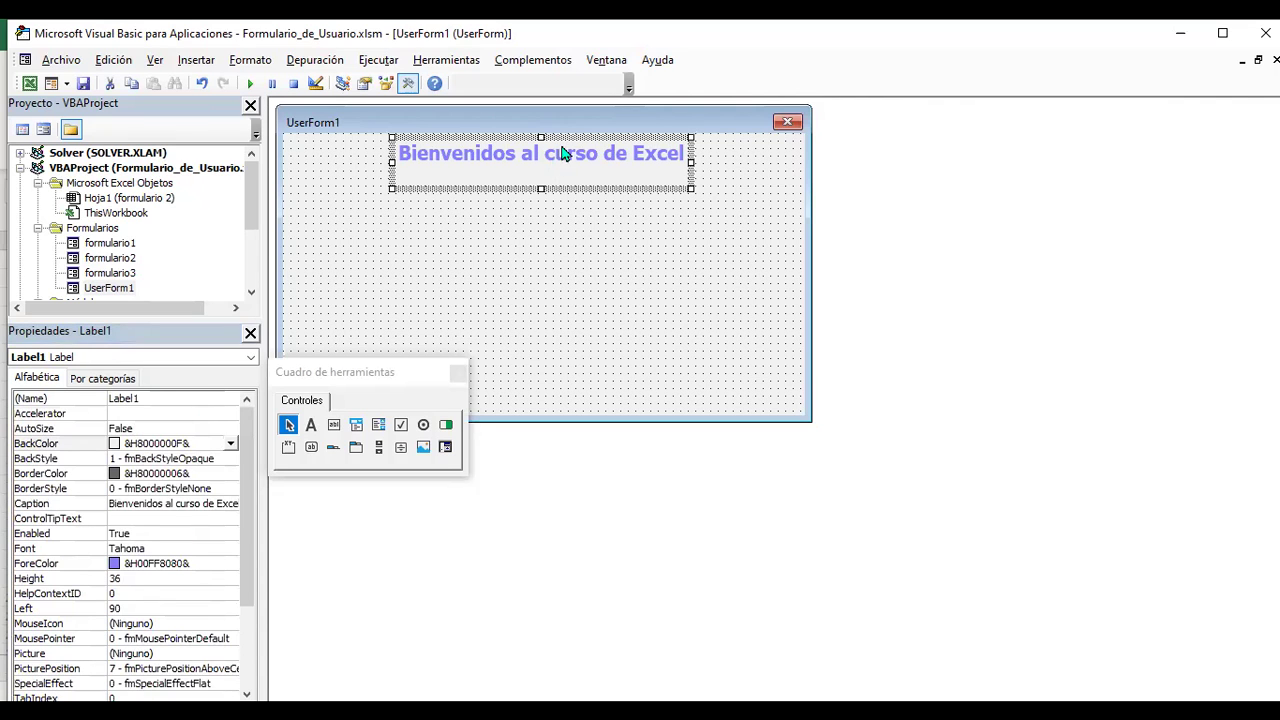
click(584, 141)
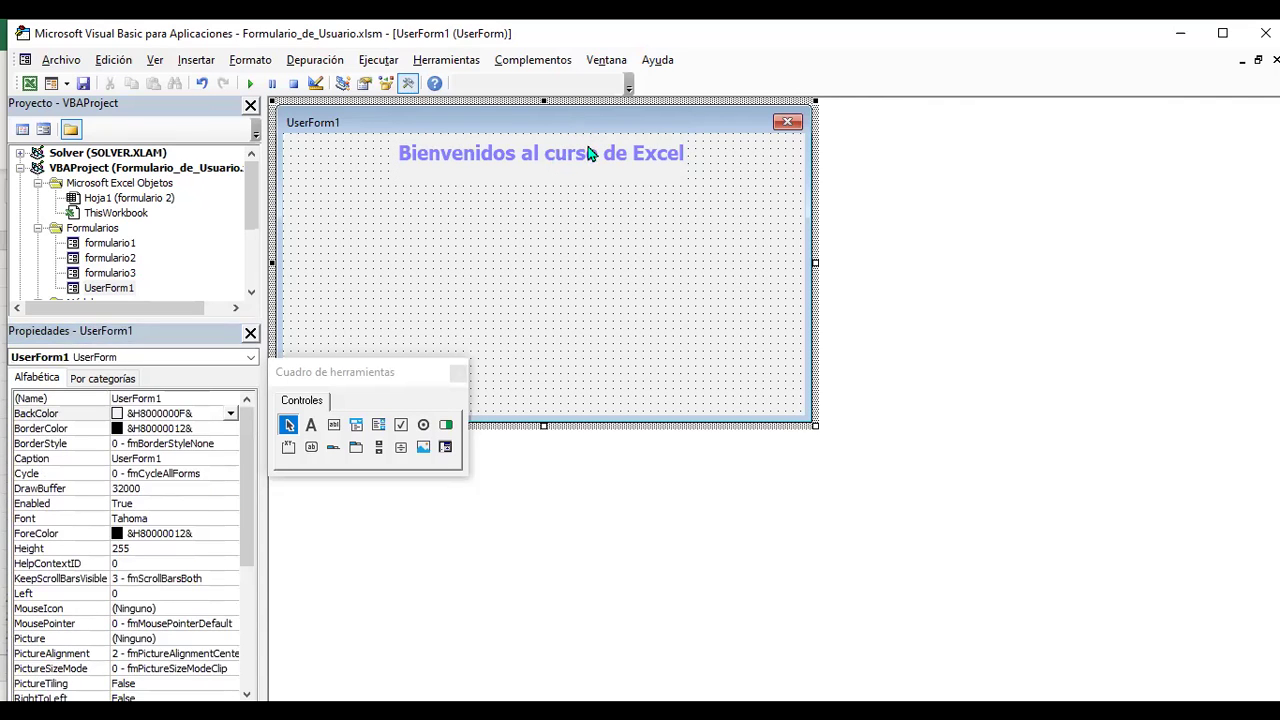
click(588, 148)
drag(601, 138, 616, 138)
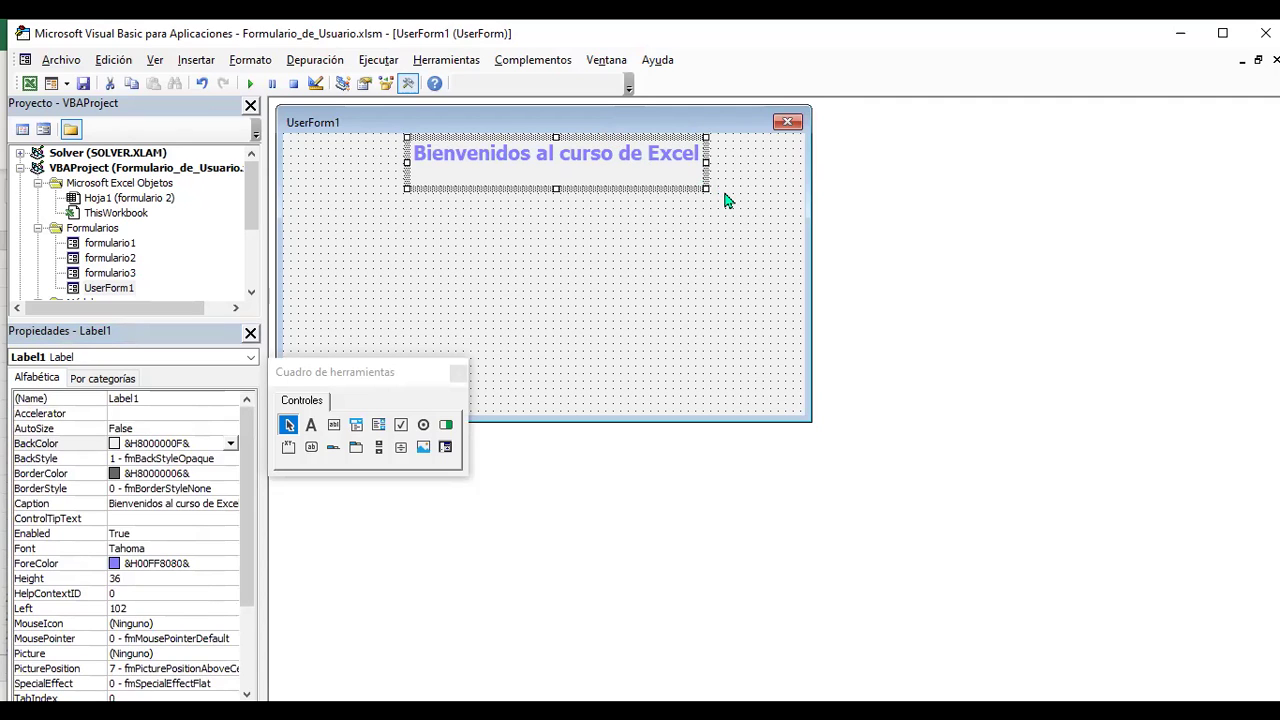
click(548, 325)
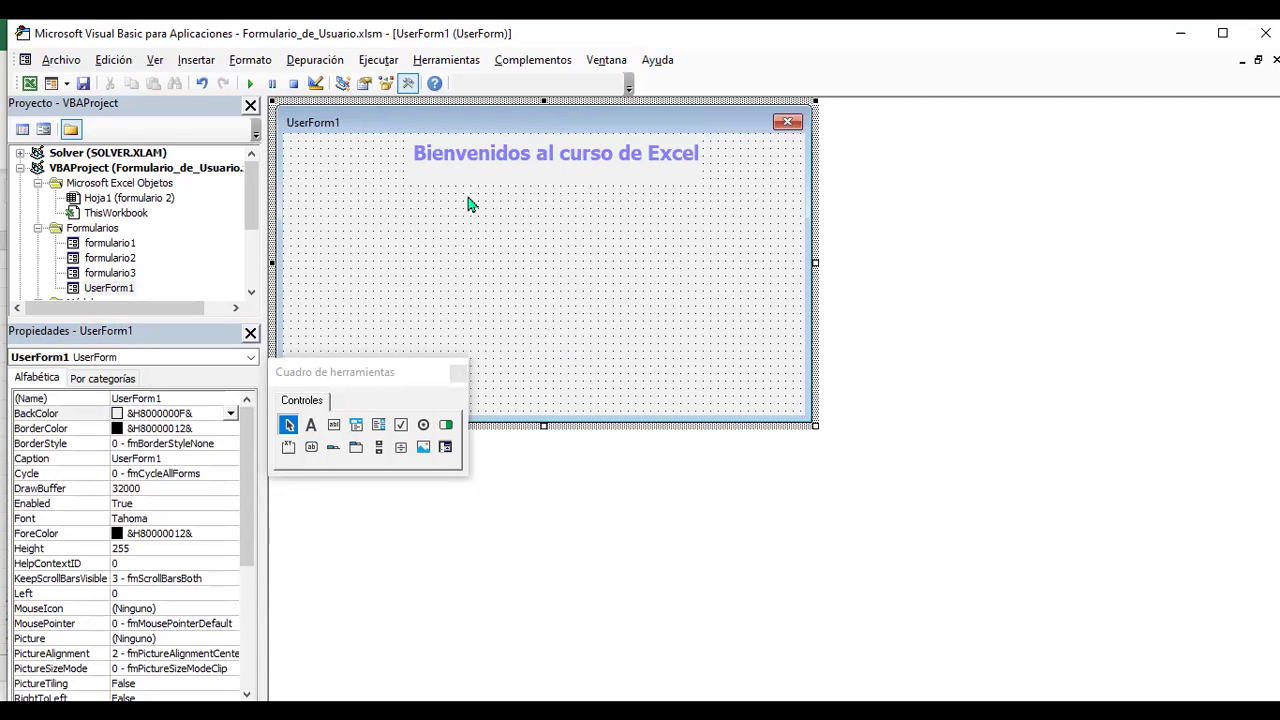
scroll(175, 565, down, 1)
scroll(175, 565, down, 2)
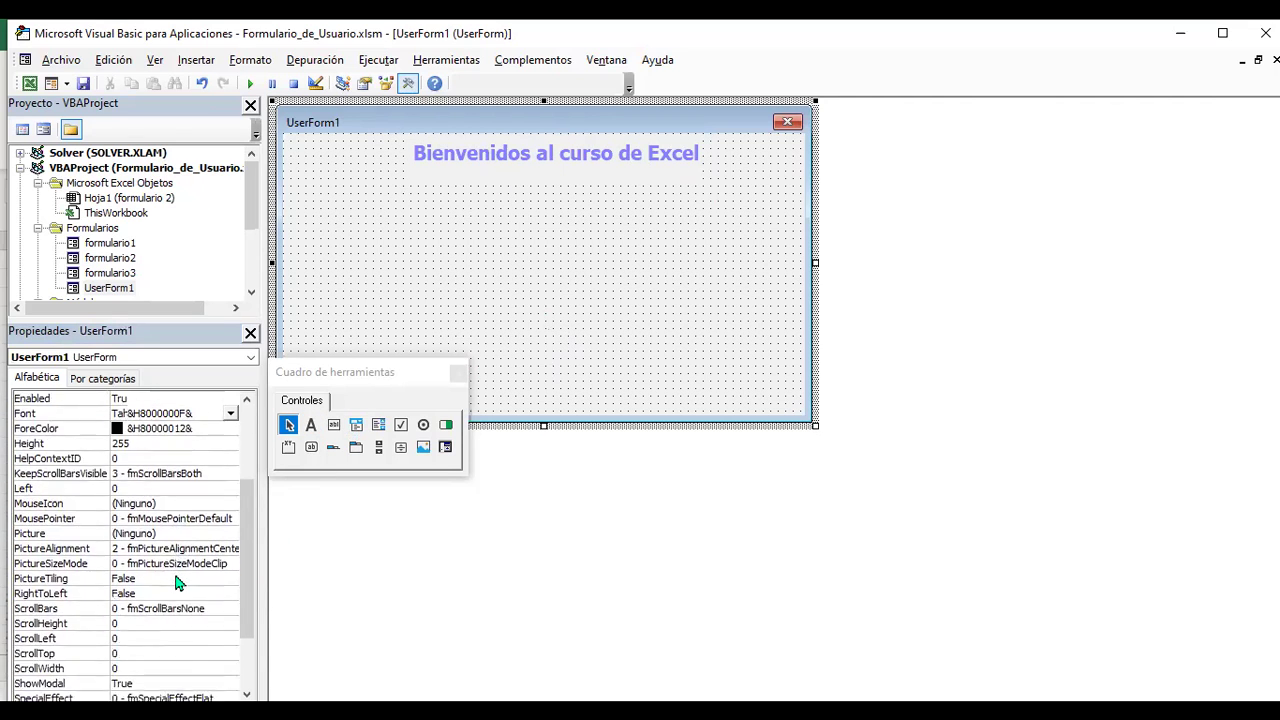
scroll(200, 555, down, 2)
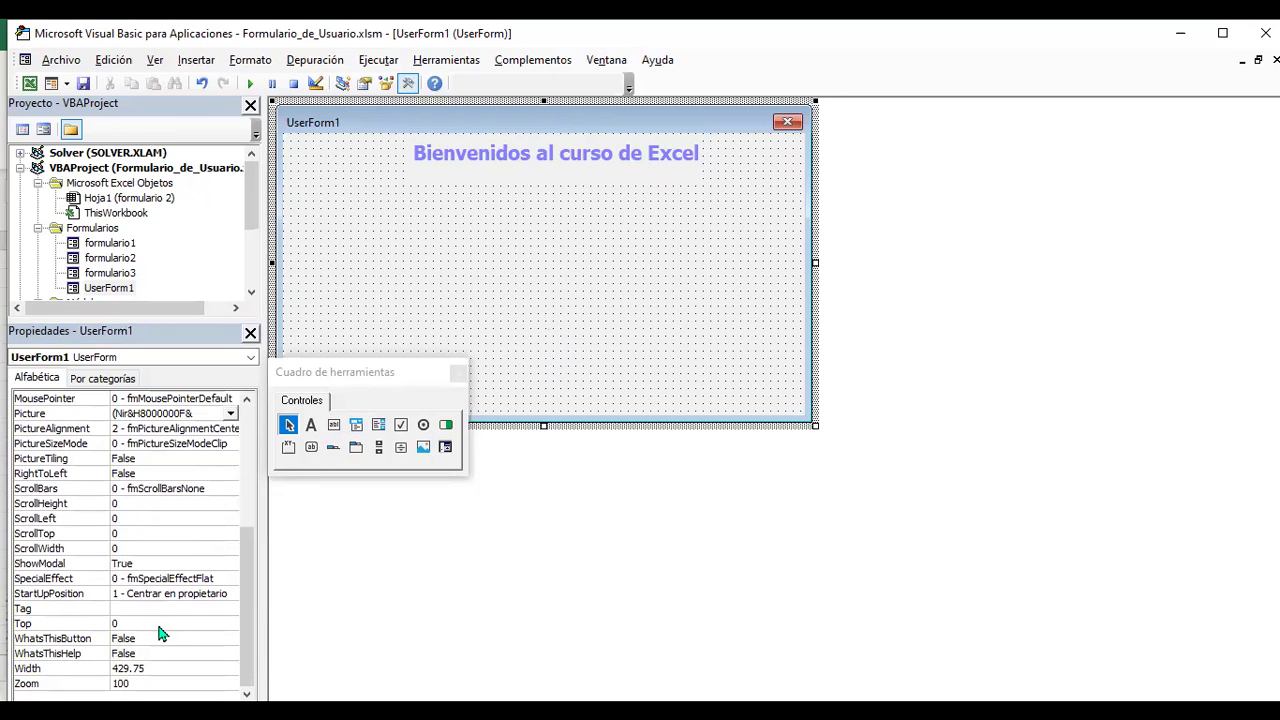
Place a new label below the heading at the left and caption it 'Nombre'.
click(334, 428)
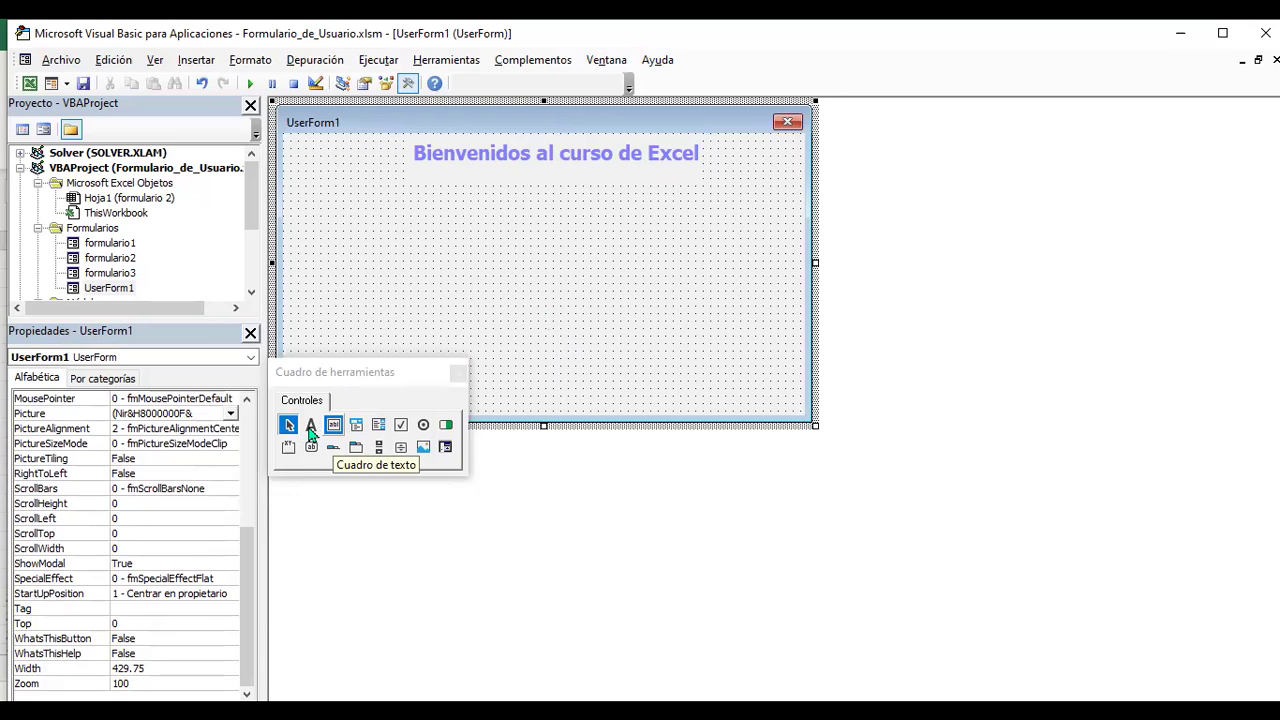
click(311, 428)
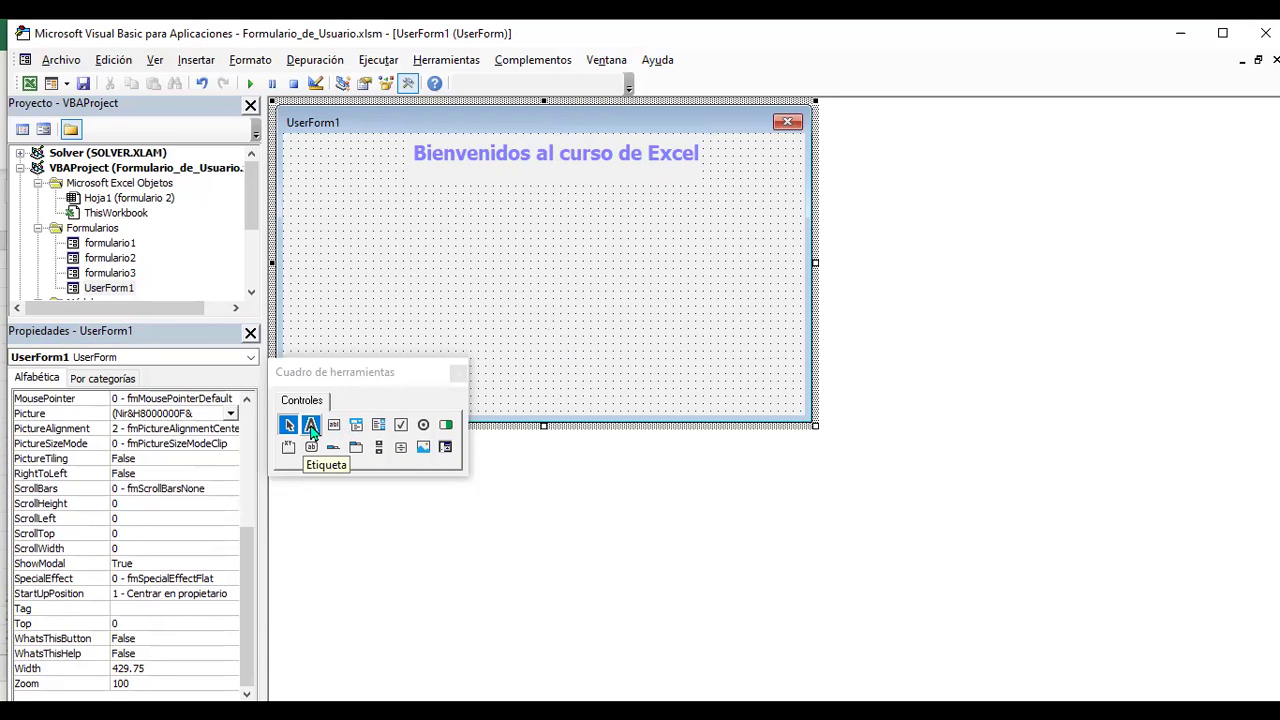
click(311, 428)
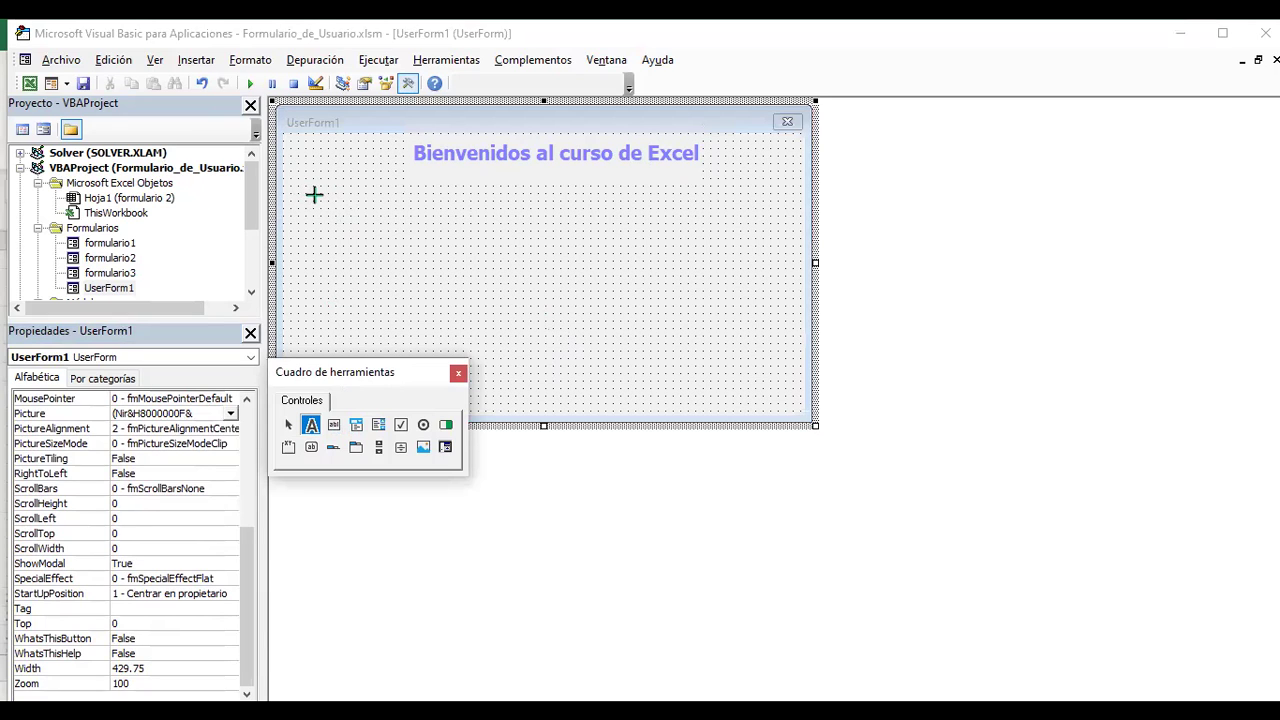
click(318, 194)
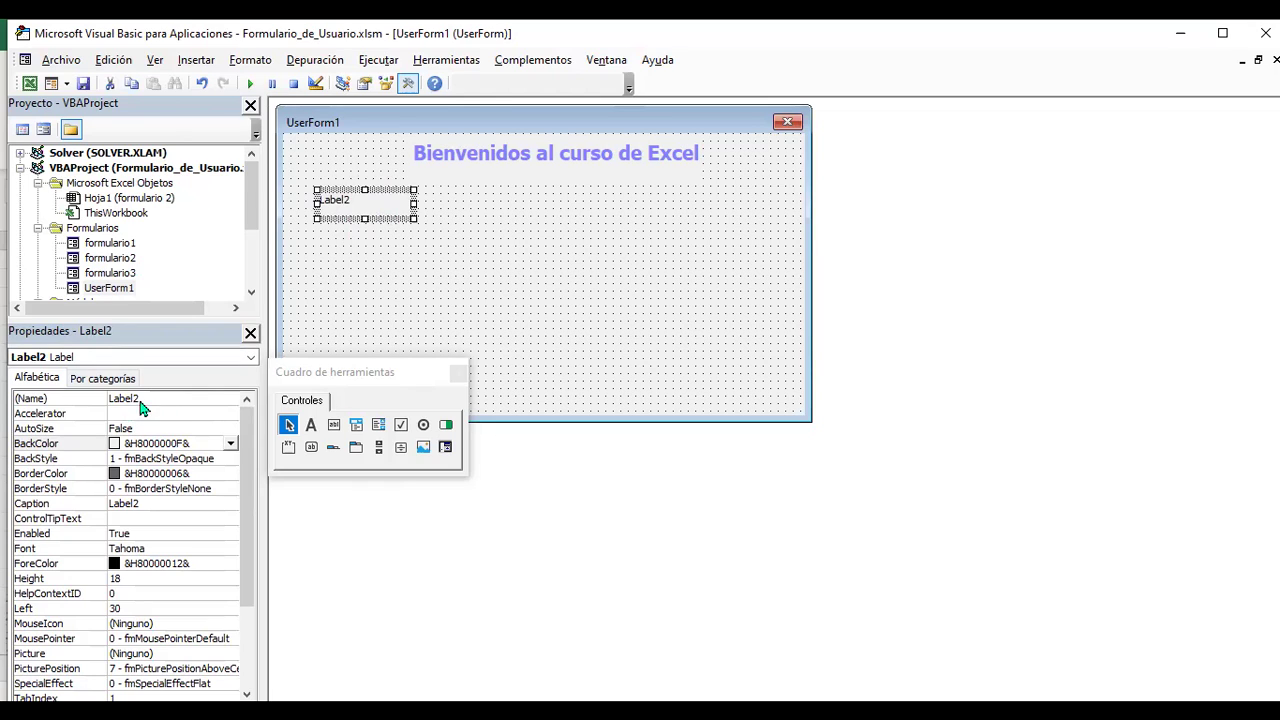
click(147, 498)
text(No)
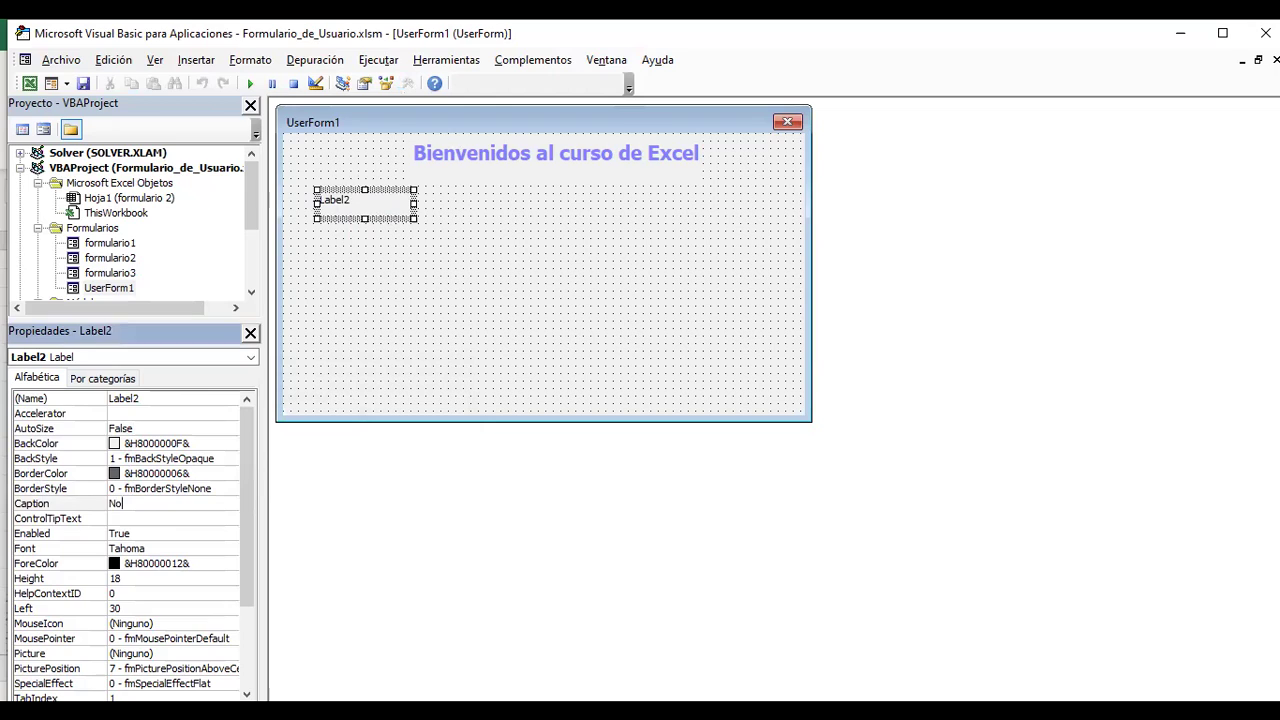
text(mbre)
key(Return)
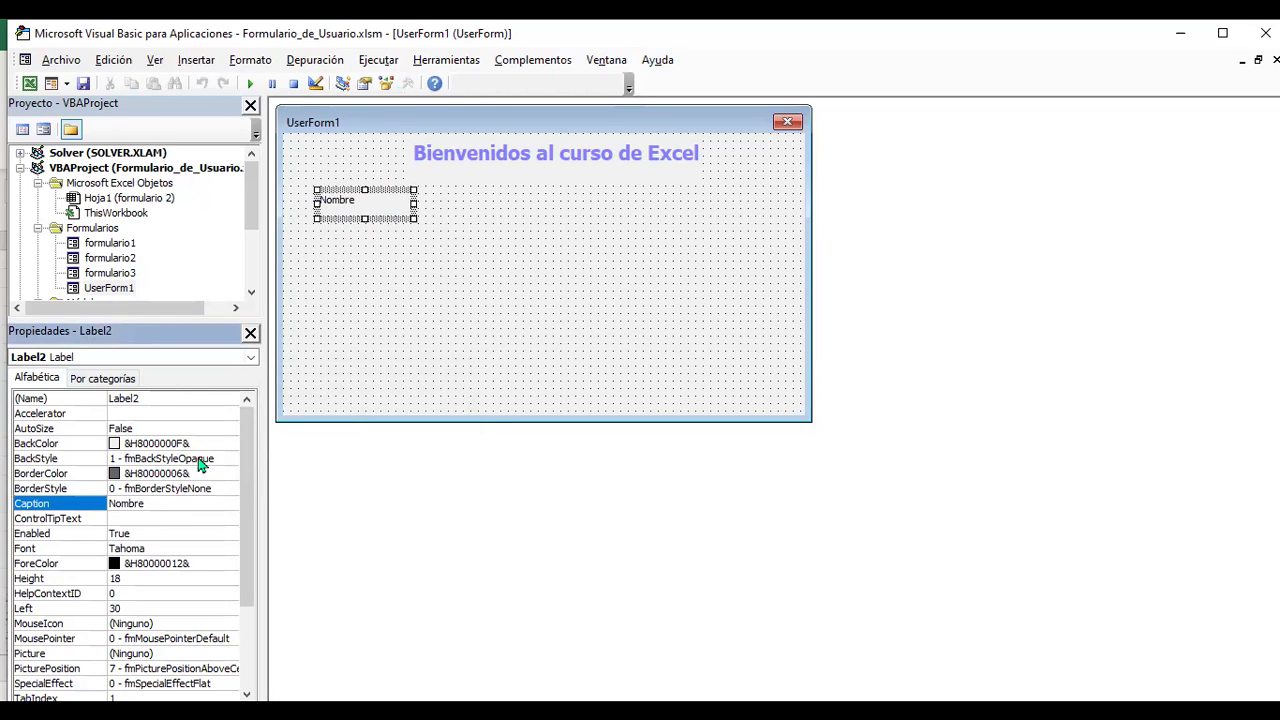
Set the label's font to 12-point Tahoma and complete its caption as 'Nombre:'.
click(147, 551)
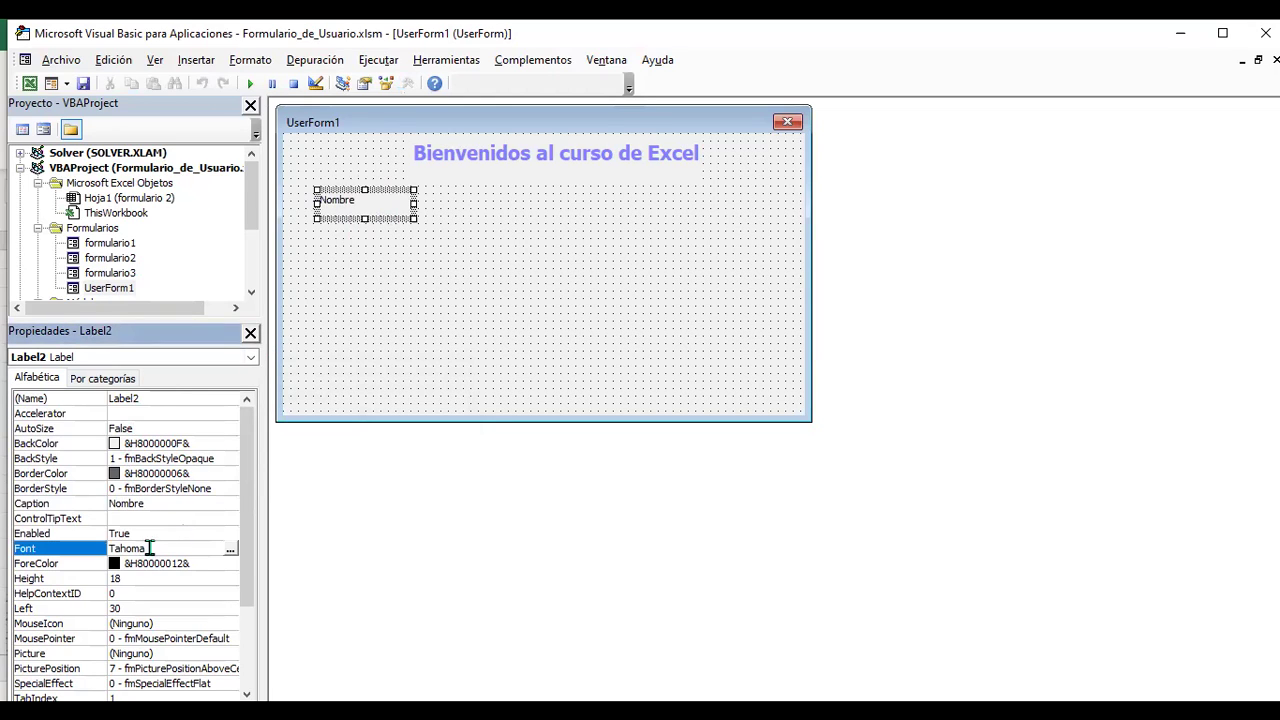
click(230, 549)
click(310, 259)
click(376, 197)
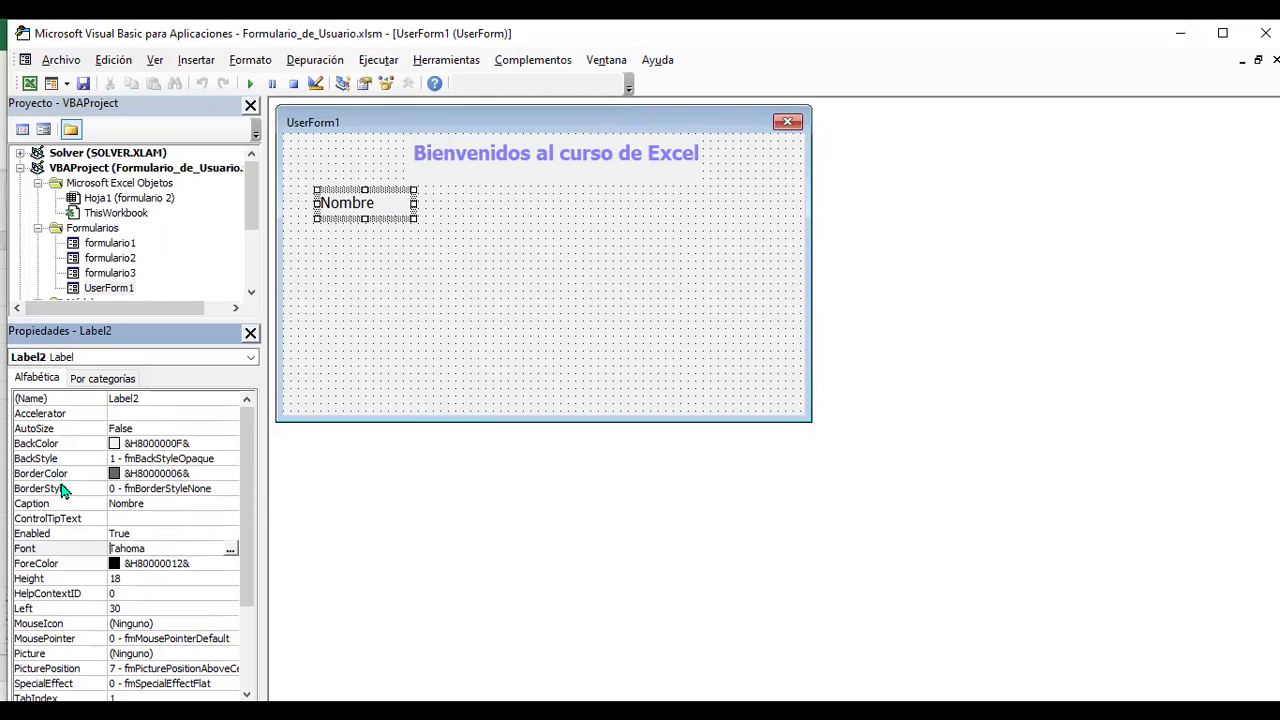
click(150, 505)
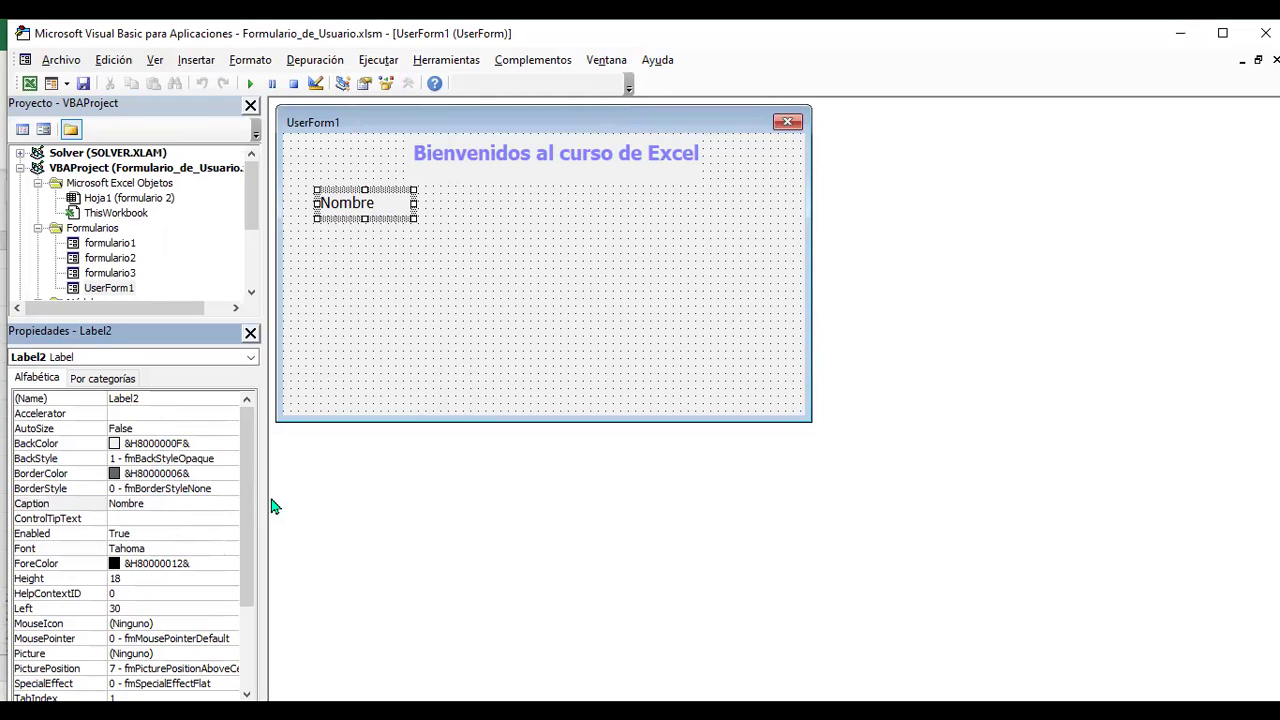
text(:)
key(Return)
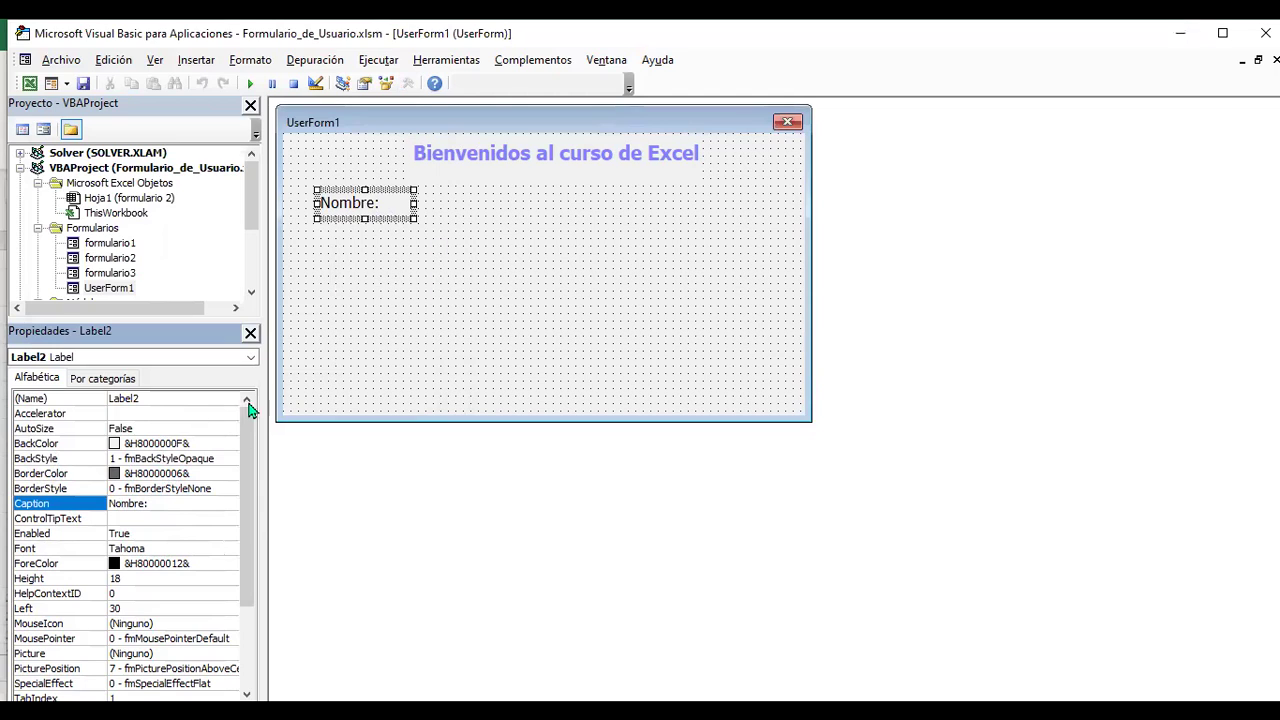
click(388, 274)
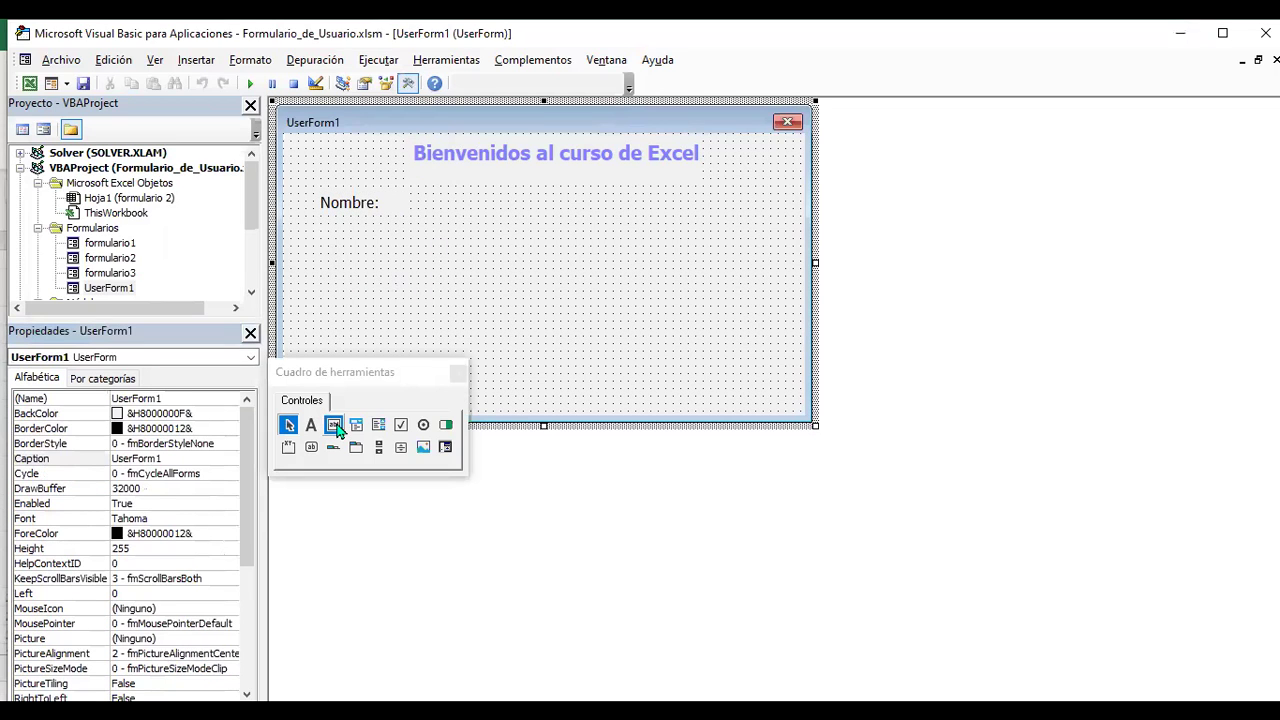
Draw TextBox1 beside the Nombre: label, enlarge it wider and taller, and shift it left.
click(336, 427)
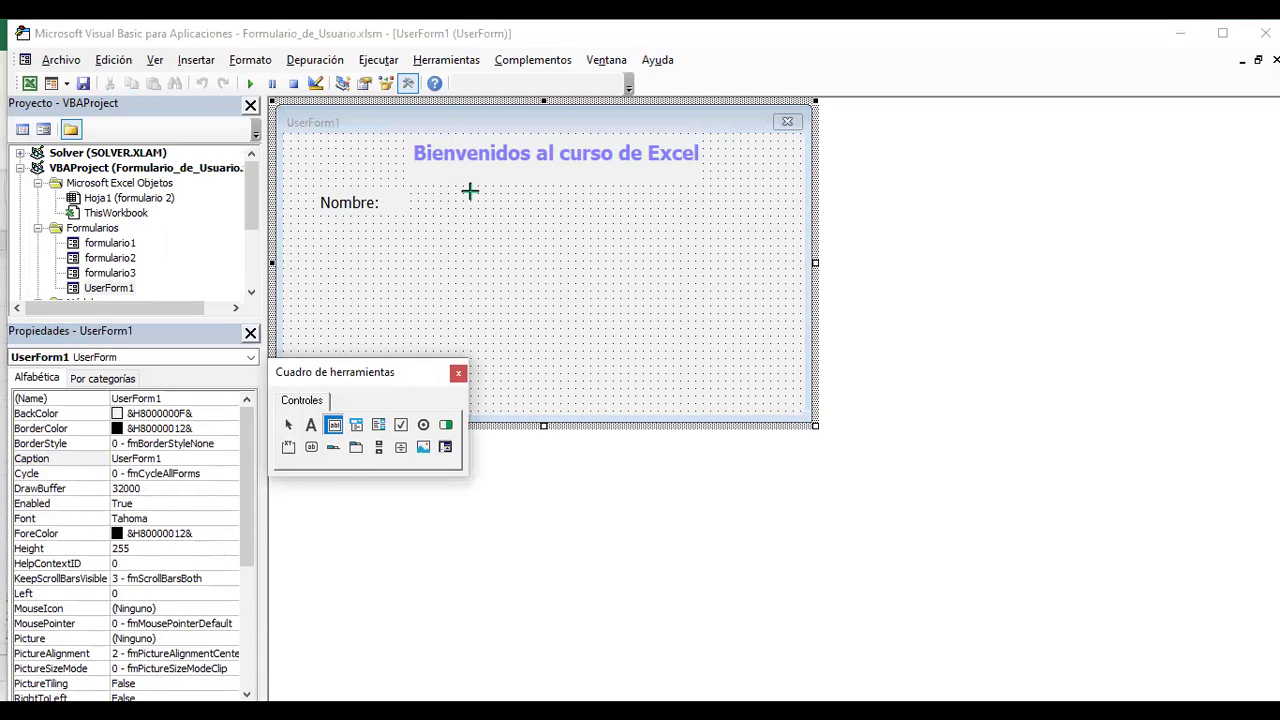
click(470, 190)
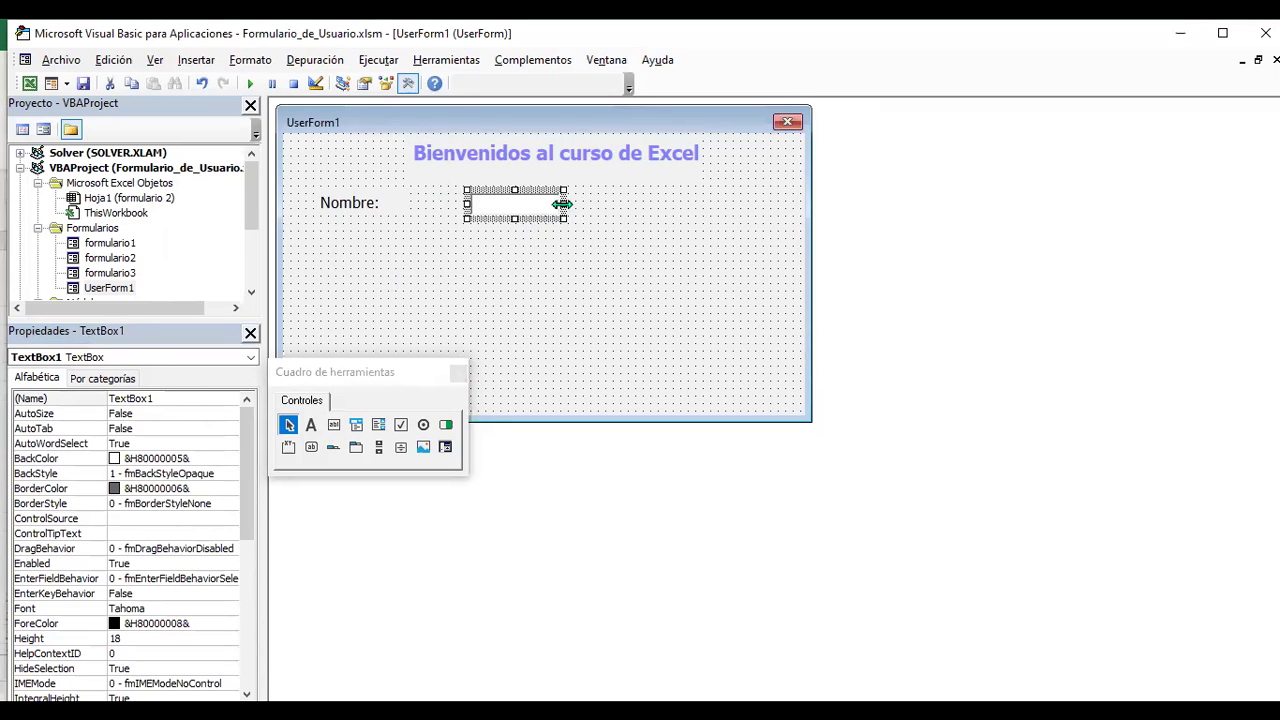
drag(563, 215, 706, 228)
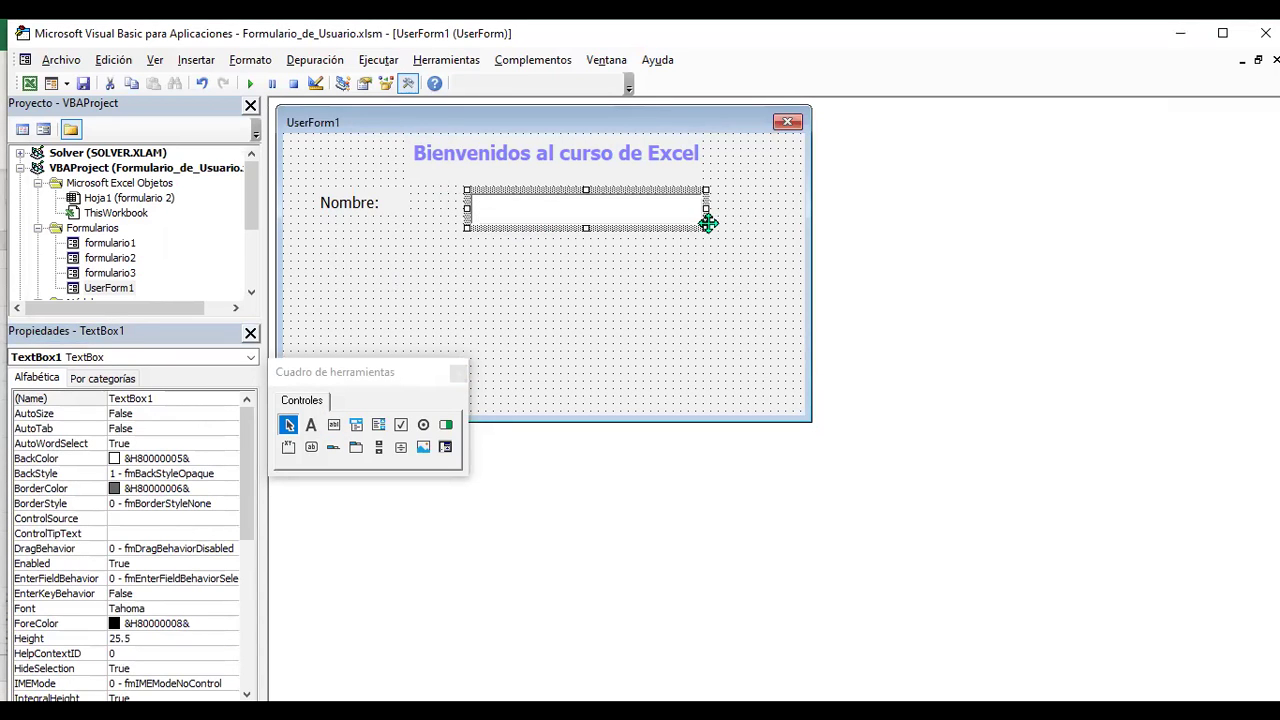
drag(626, 190, 590, 196)
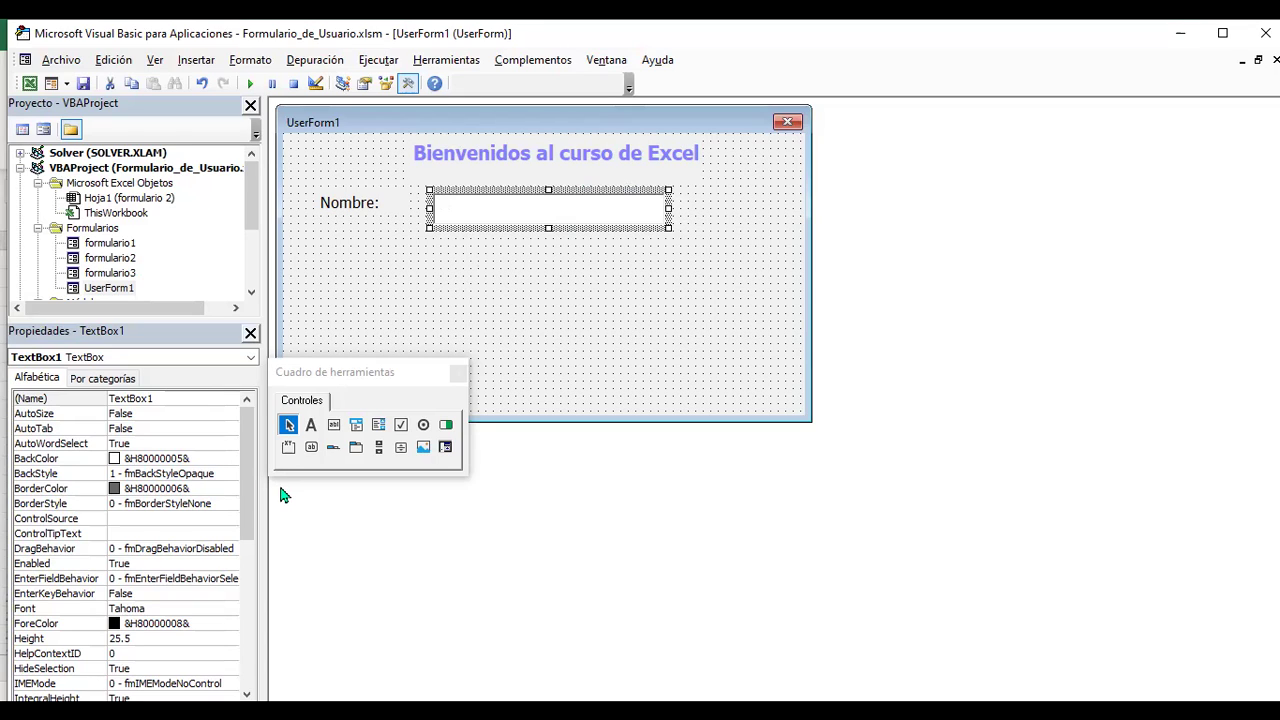
click(332, 426)
click(366, 214)
click(694, 320)
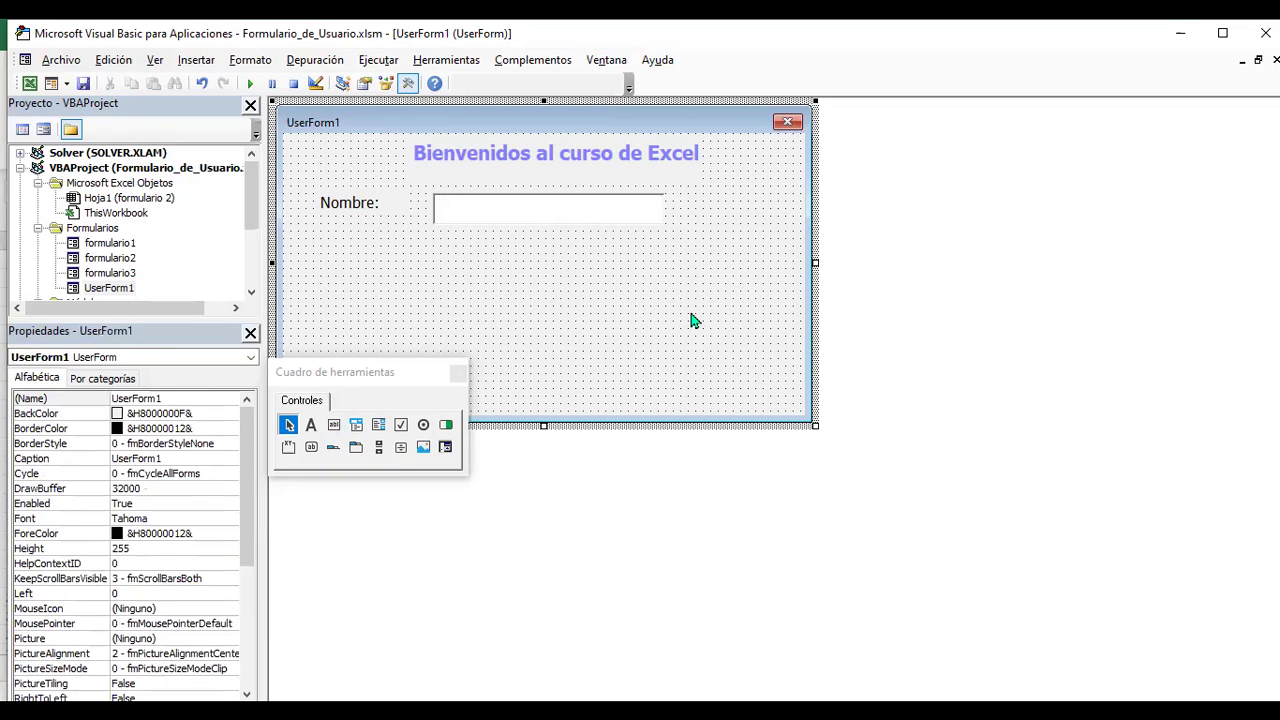
click(362, 210)
click(552, 220)
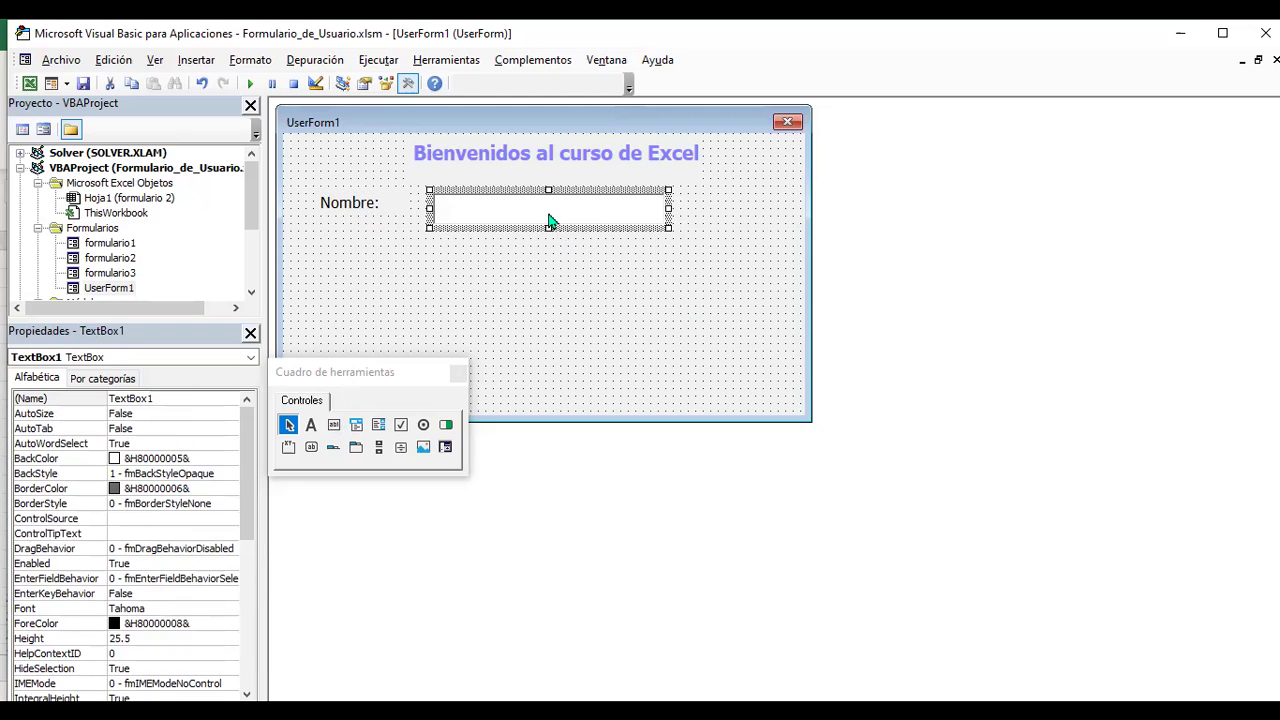
click(369, 209)
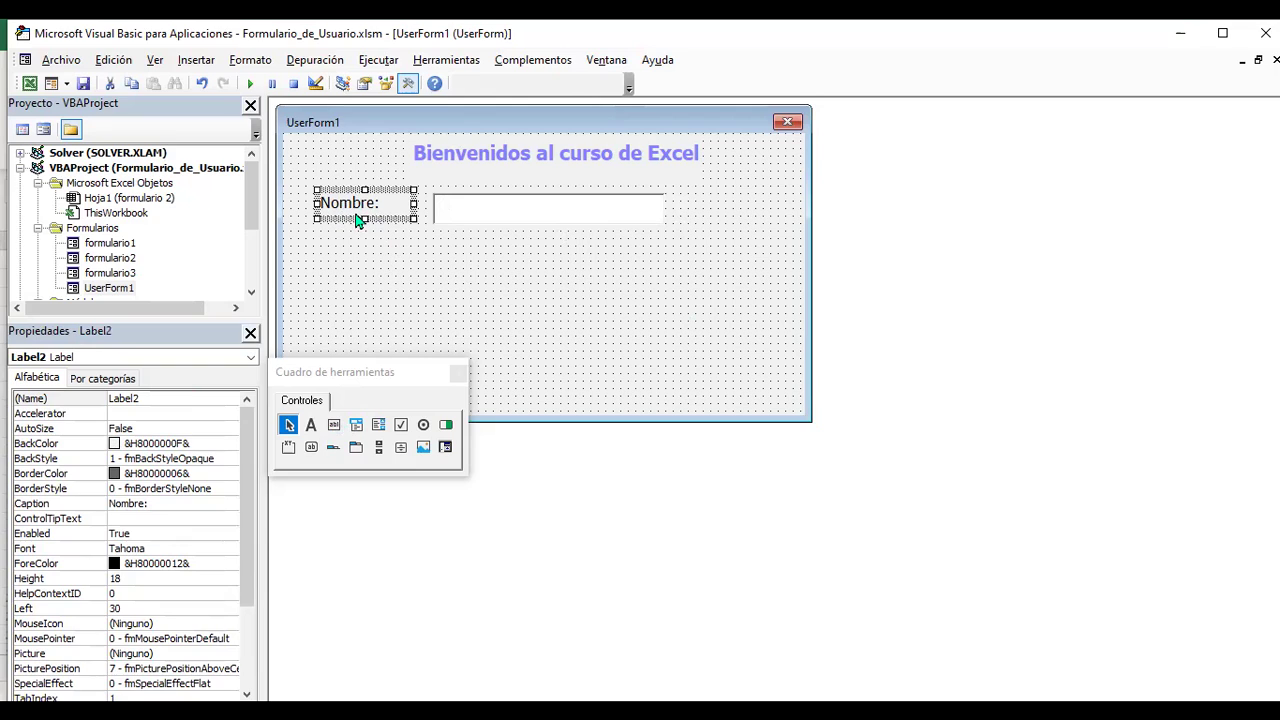
Duplicate the Nombre: label below it, closing the code window that opened.
key(ctrl+c)
key(ctrl+v)
mouse_move(560, 263)
mouse_down()
mouse_move(408, 268)
mouse_move(386, 248)
mouse_up()
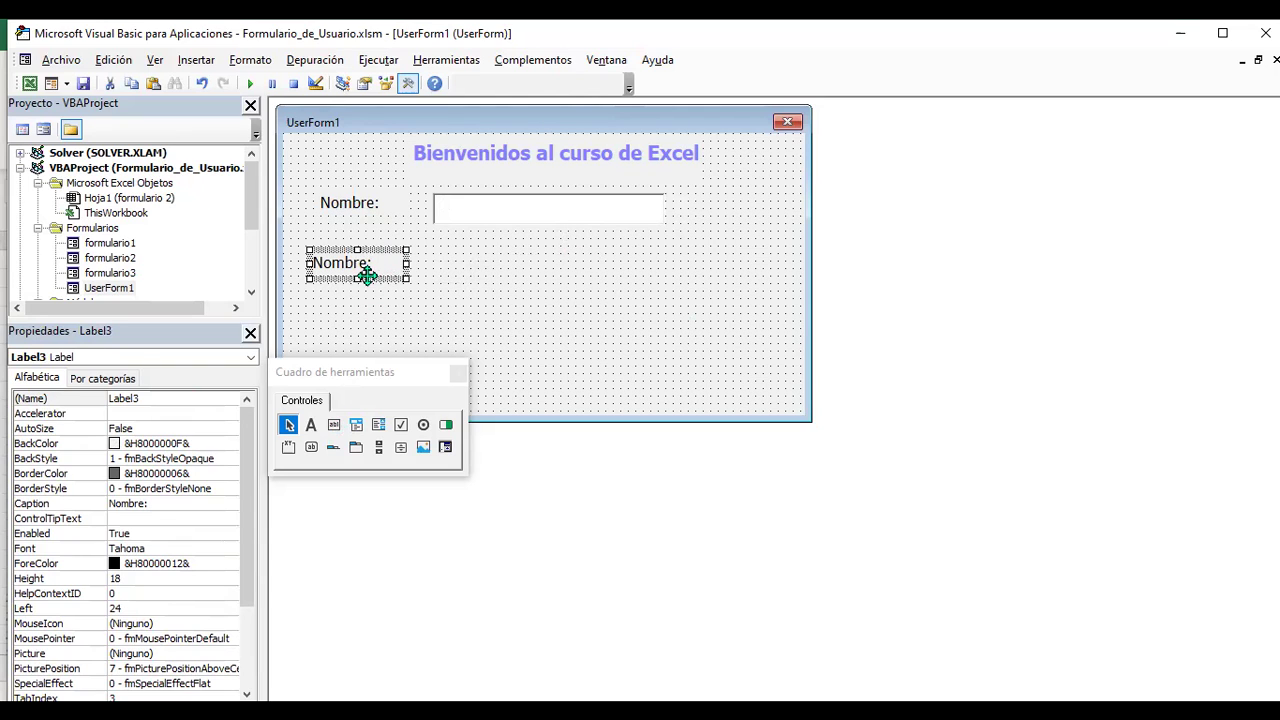
double_click(360, 266)
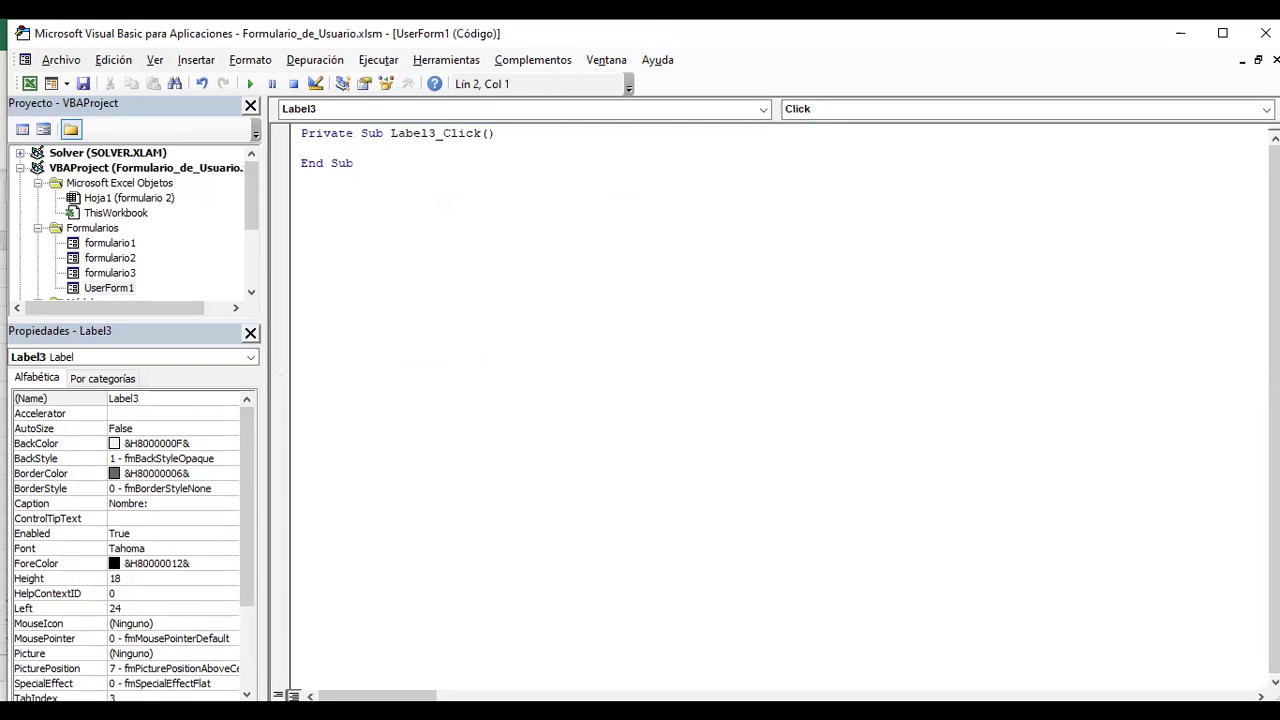
click(1258, 60)
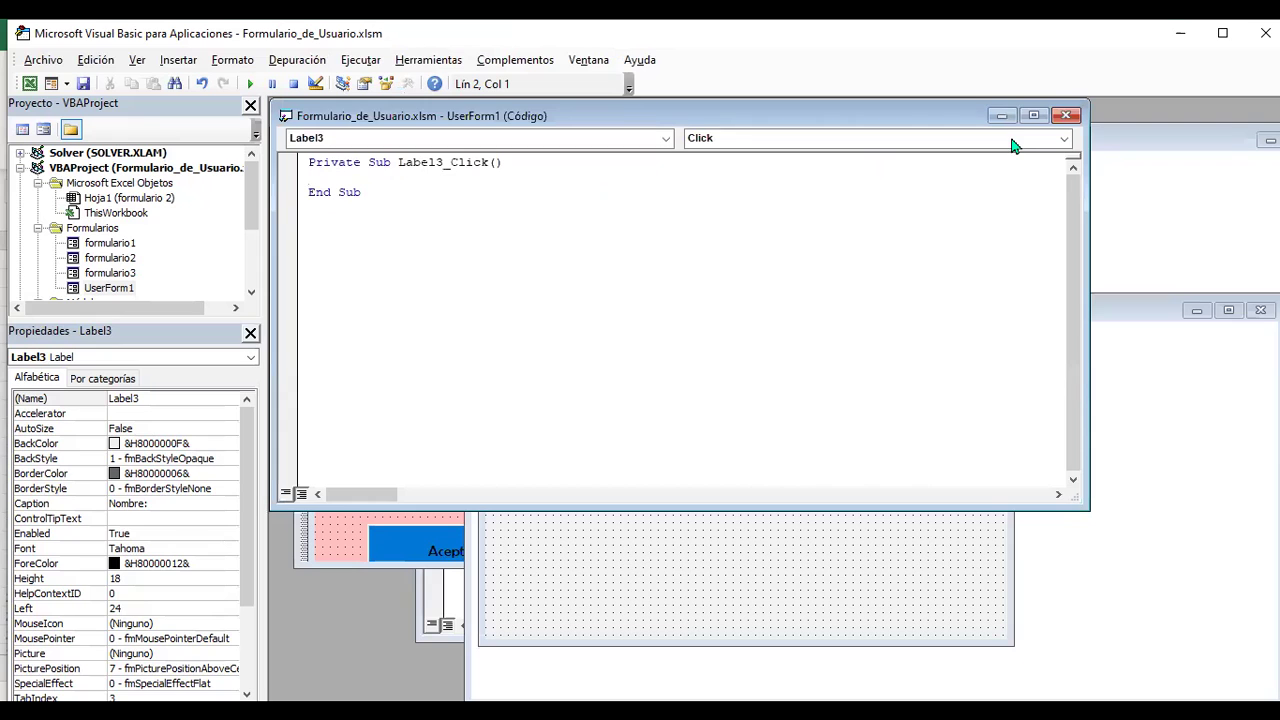
click(1069, 118)
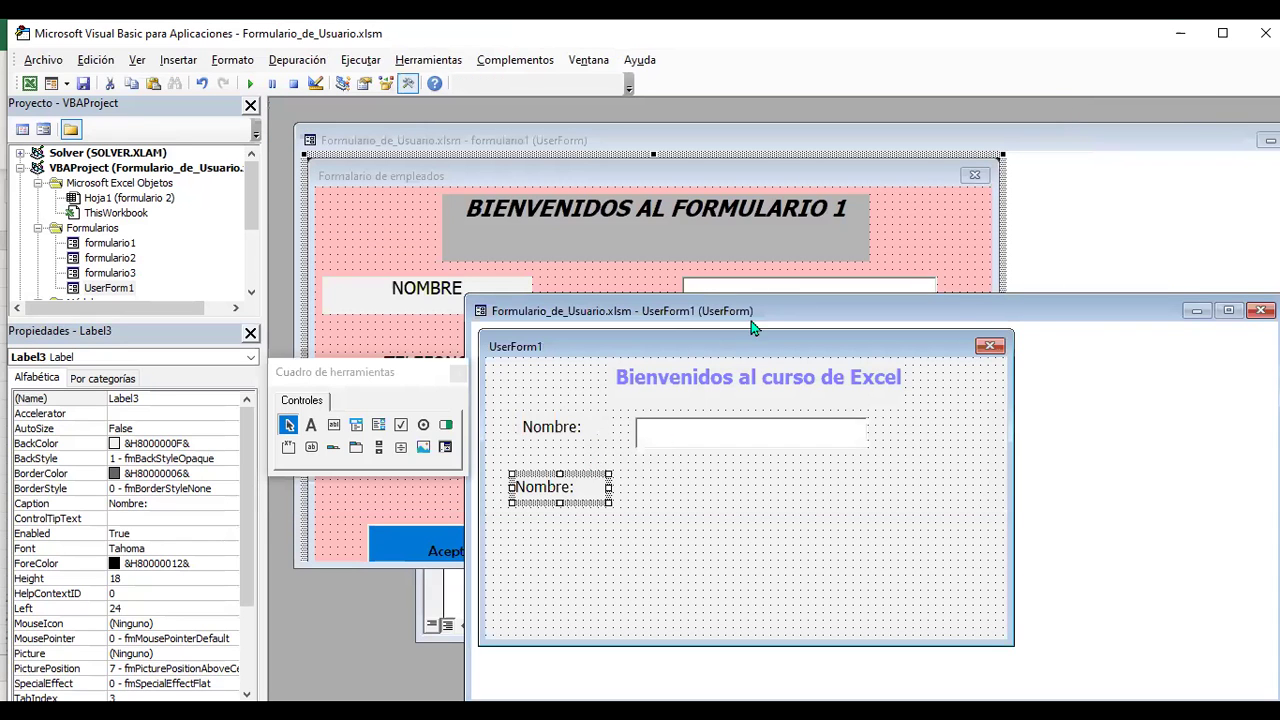
click(1230, 310)
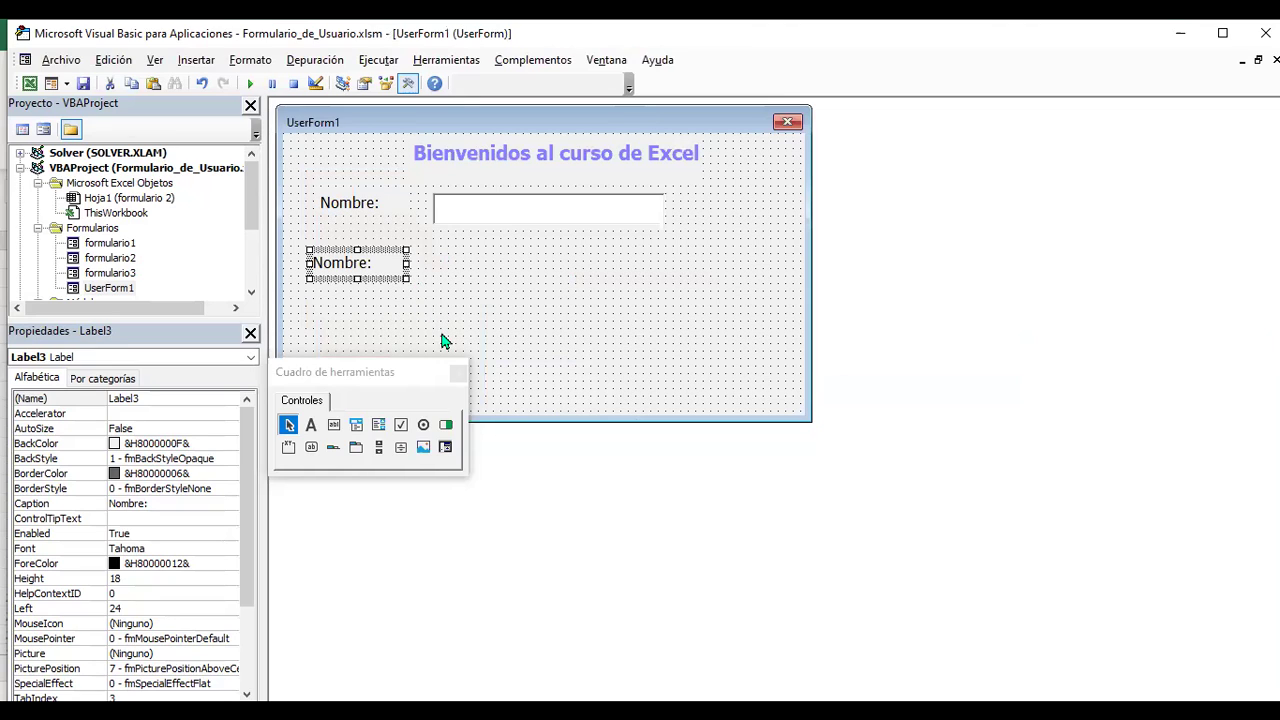
Recaption the duplicate as 'Cargo:' and shift it slightly right to Left 30.
click(175, 504)
double_click(175, 504)
text(Cargo:)
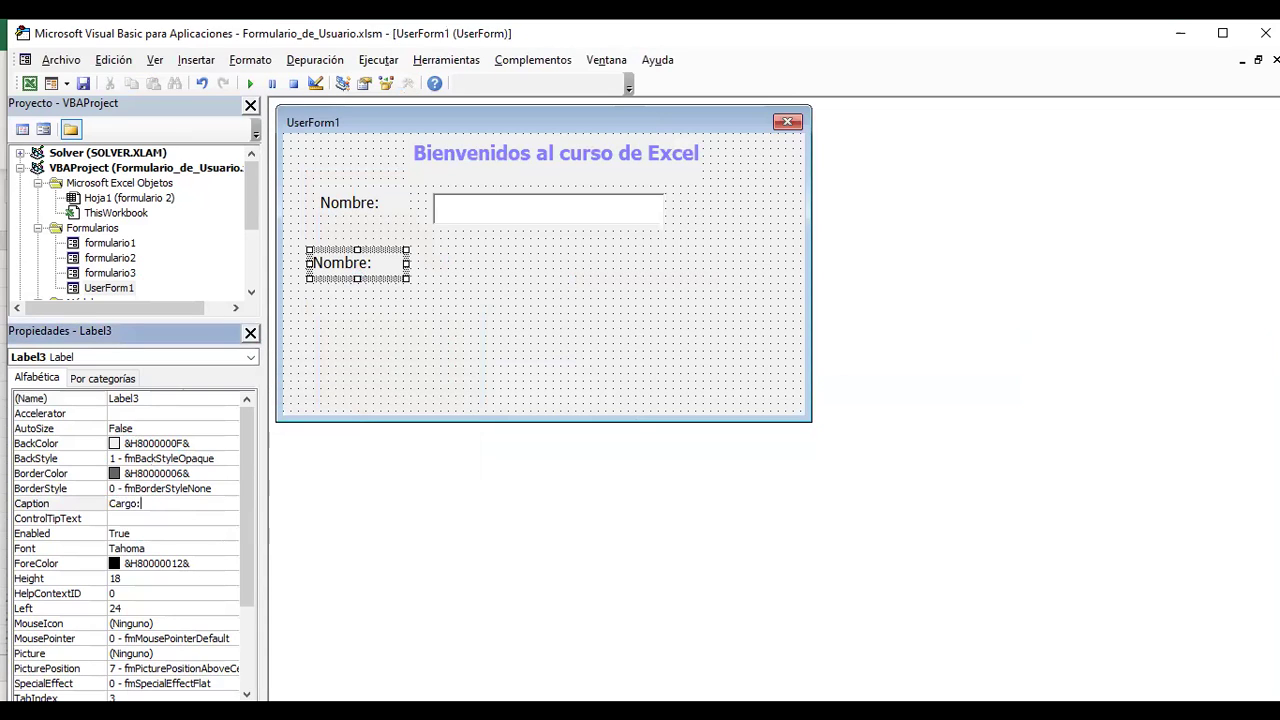
key(Return)
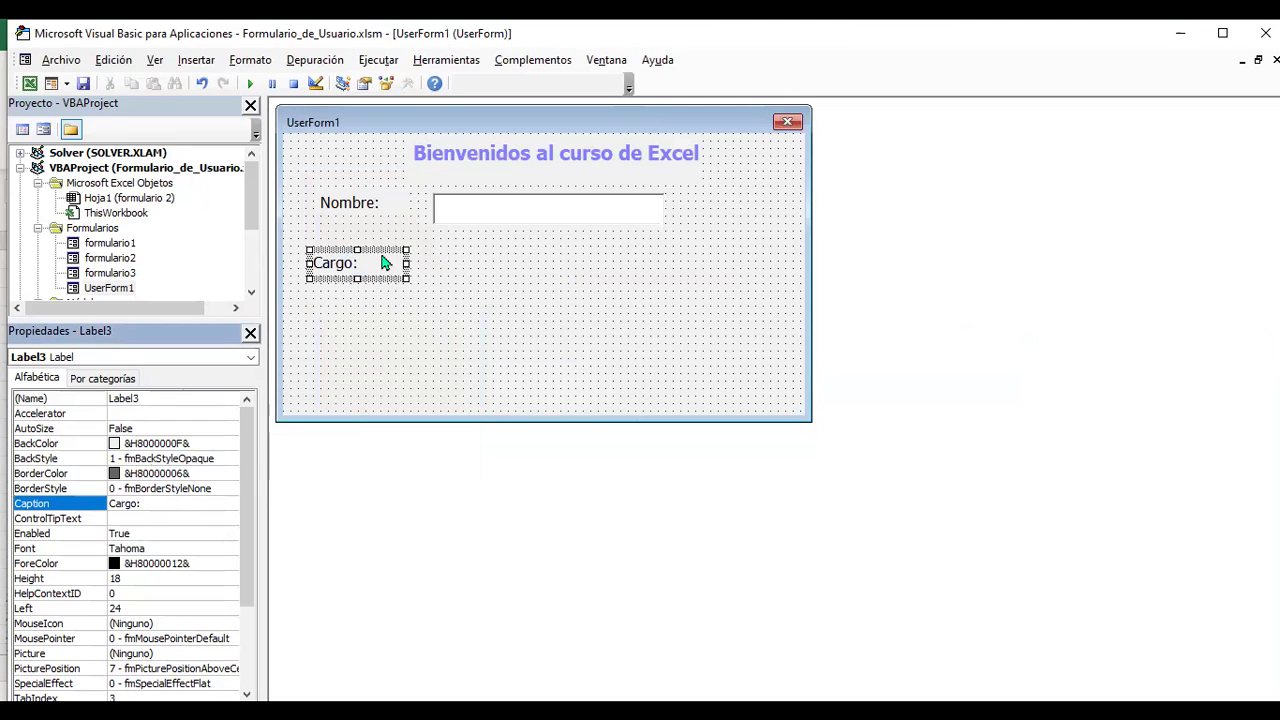
click(382, 255)
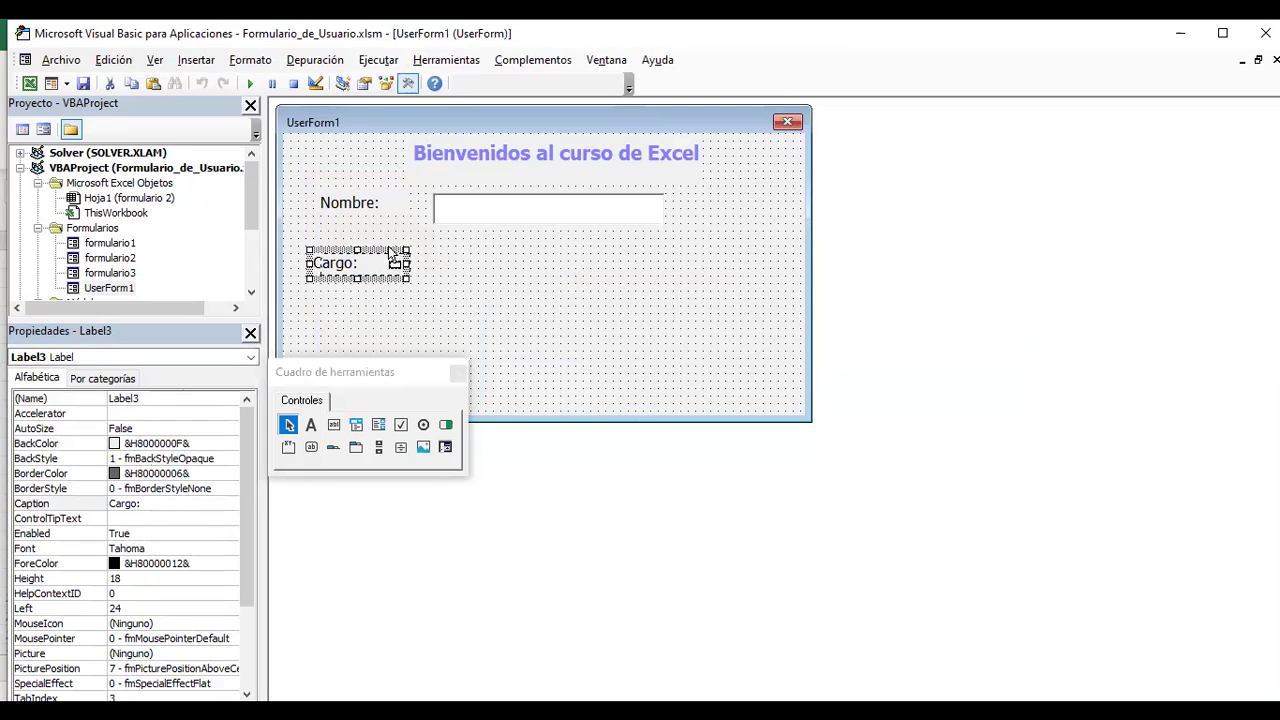
drag(400, 258, 408, 258)
click(518, 208)
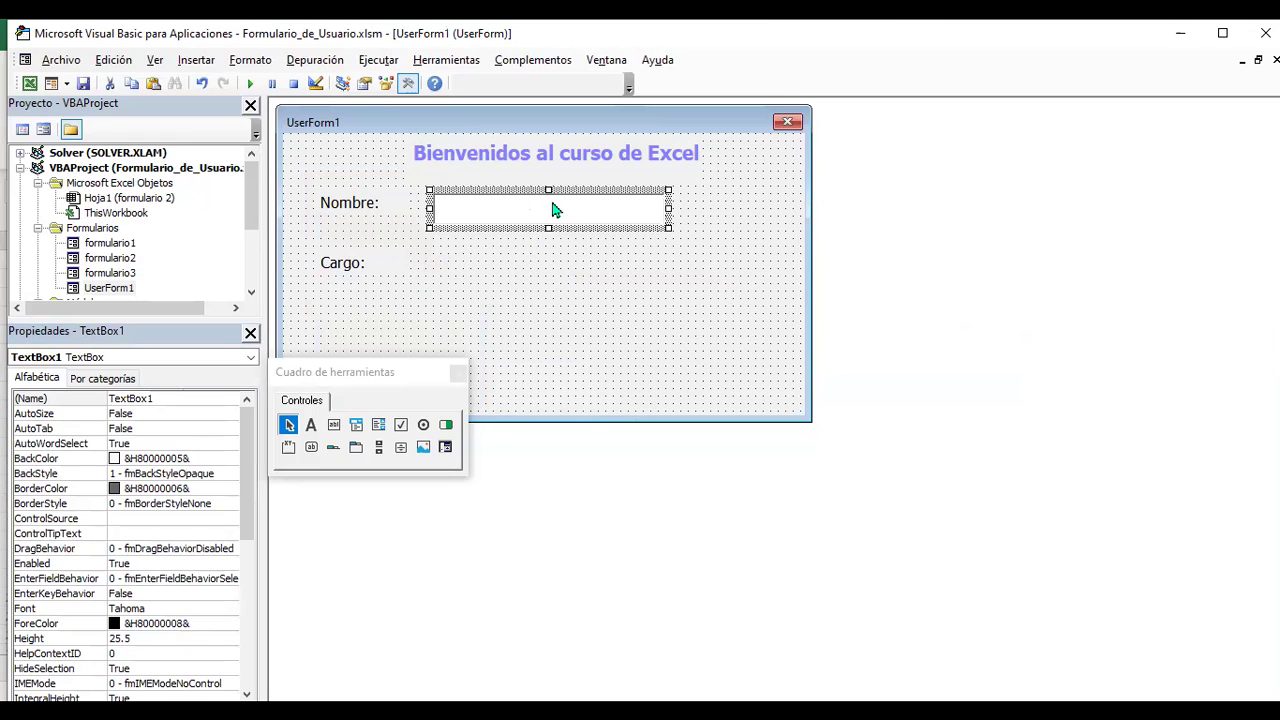
Copy the Nombre text box beside Cargo:, and place a copy of the Cargo: label below it.
drag(556, 210, 563, 260)
mouse_move(478, 264)
mouse_down()
mouse_move(505, 258)
mouse_move(487, 249)
mouse_up()
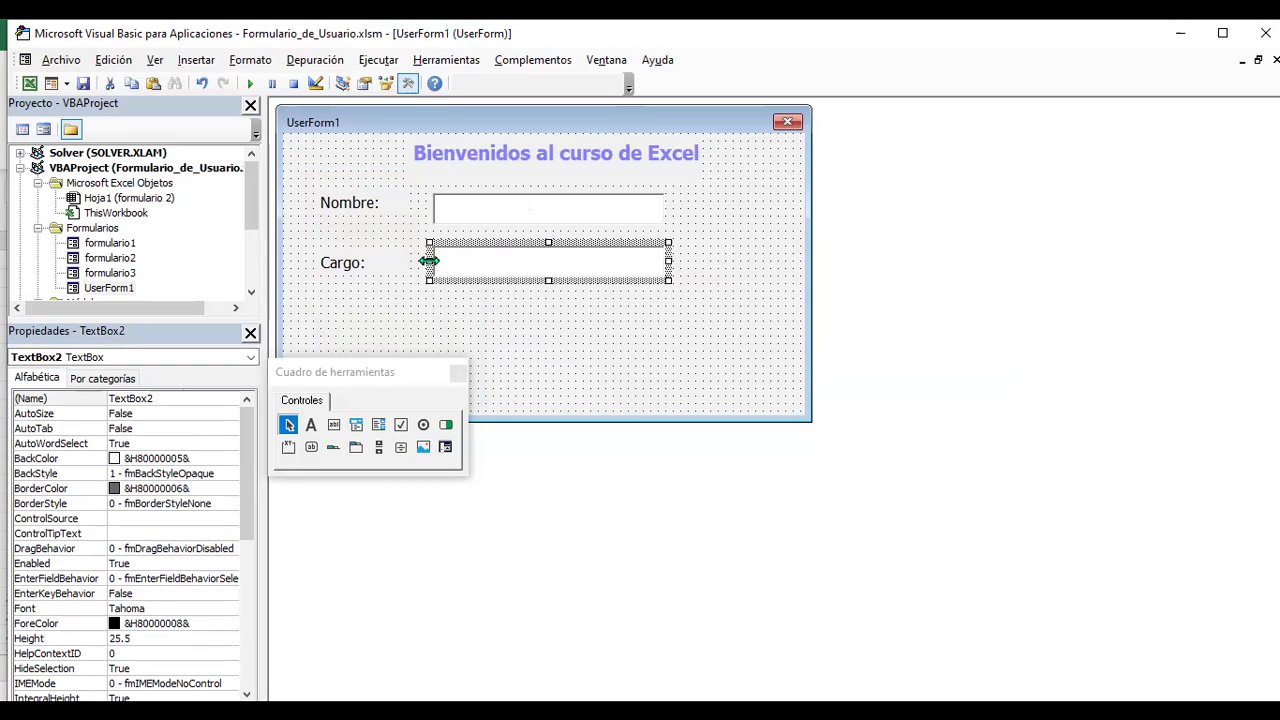
click(343, 272)
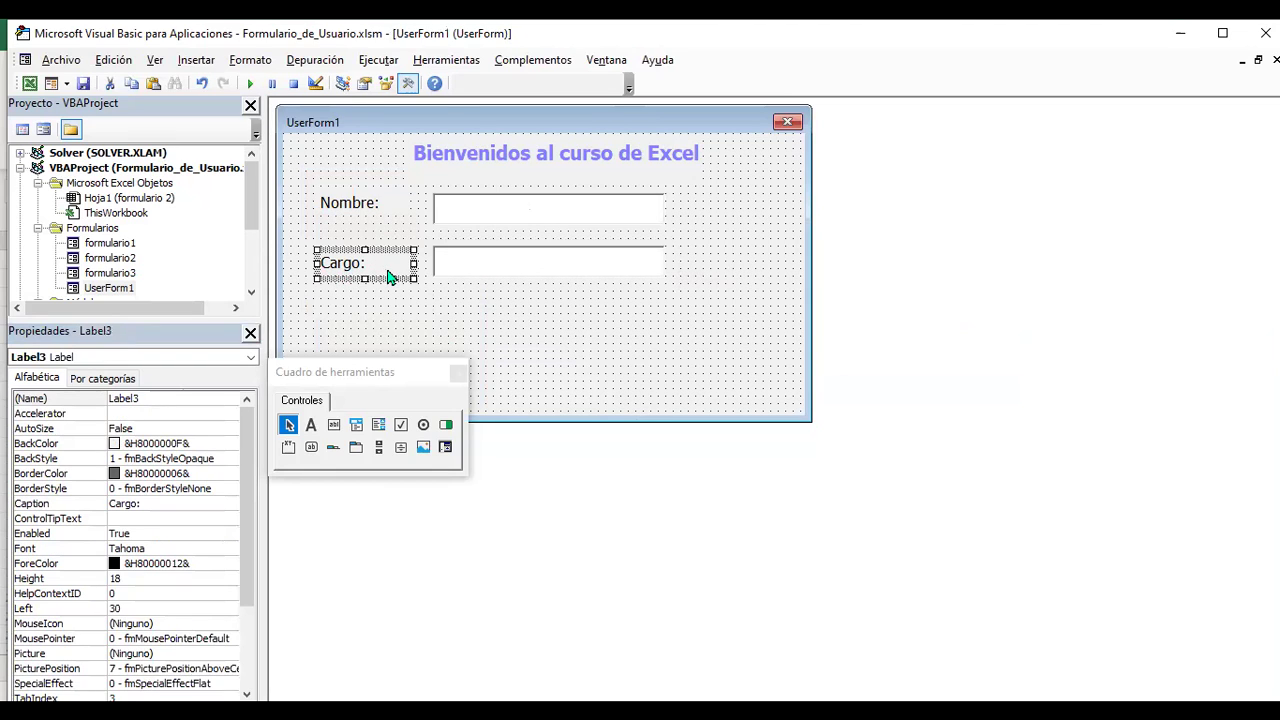
key(ctrl+v)
drag(535, 273, 360, 328)
double_click(352, 328)
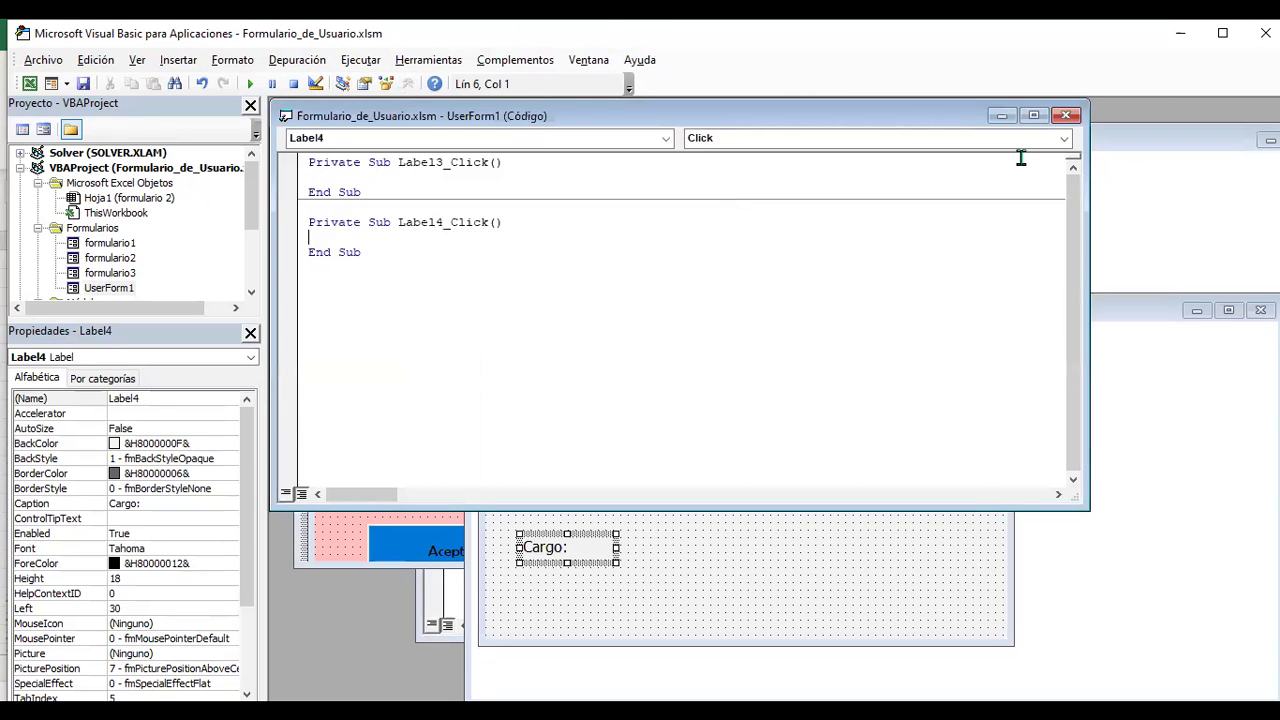
click(1066, 117)
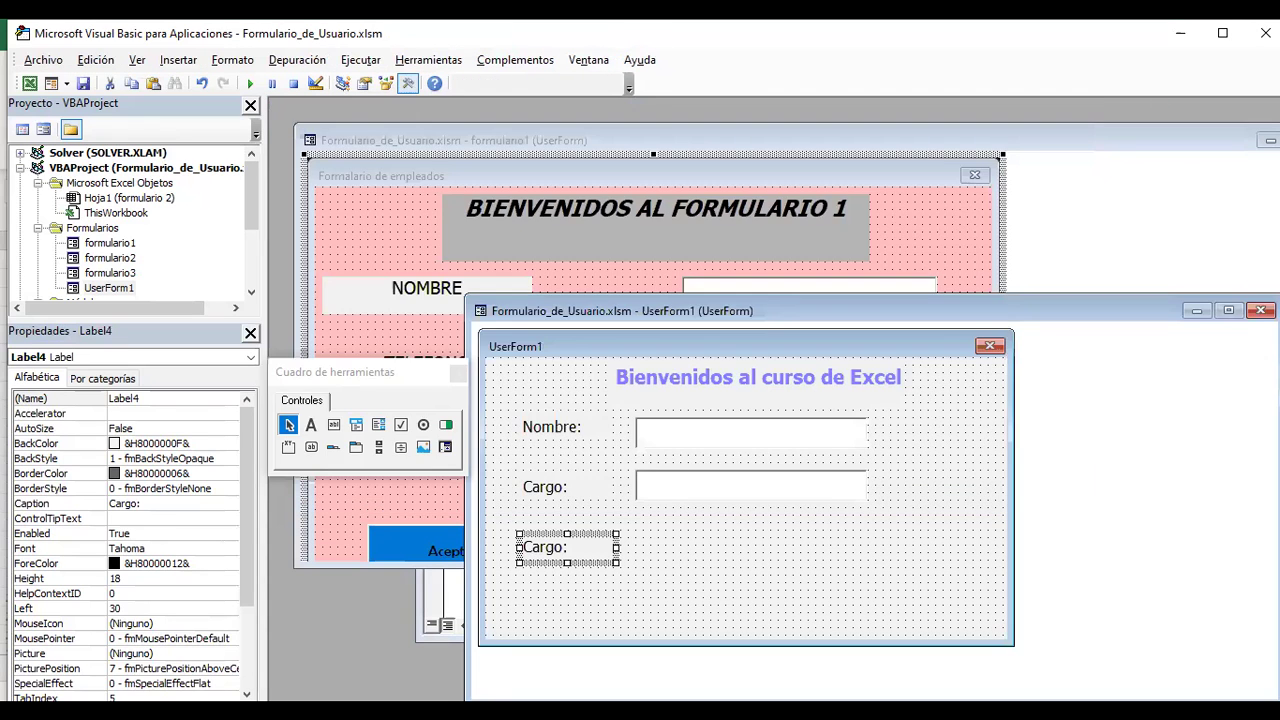
click(1229, 311)
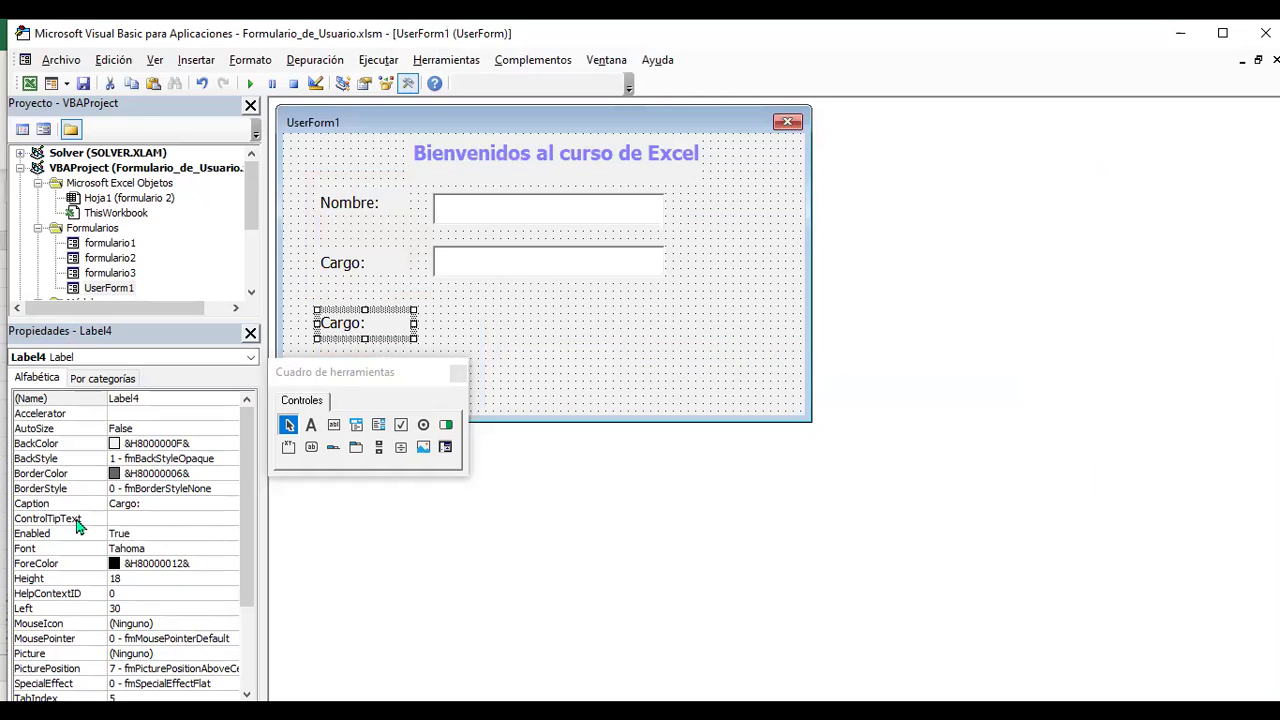
Caption the new label 'Sueldo:' and put a copied text box beside it.
double_click(160, 503)
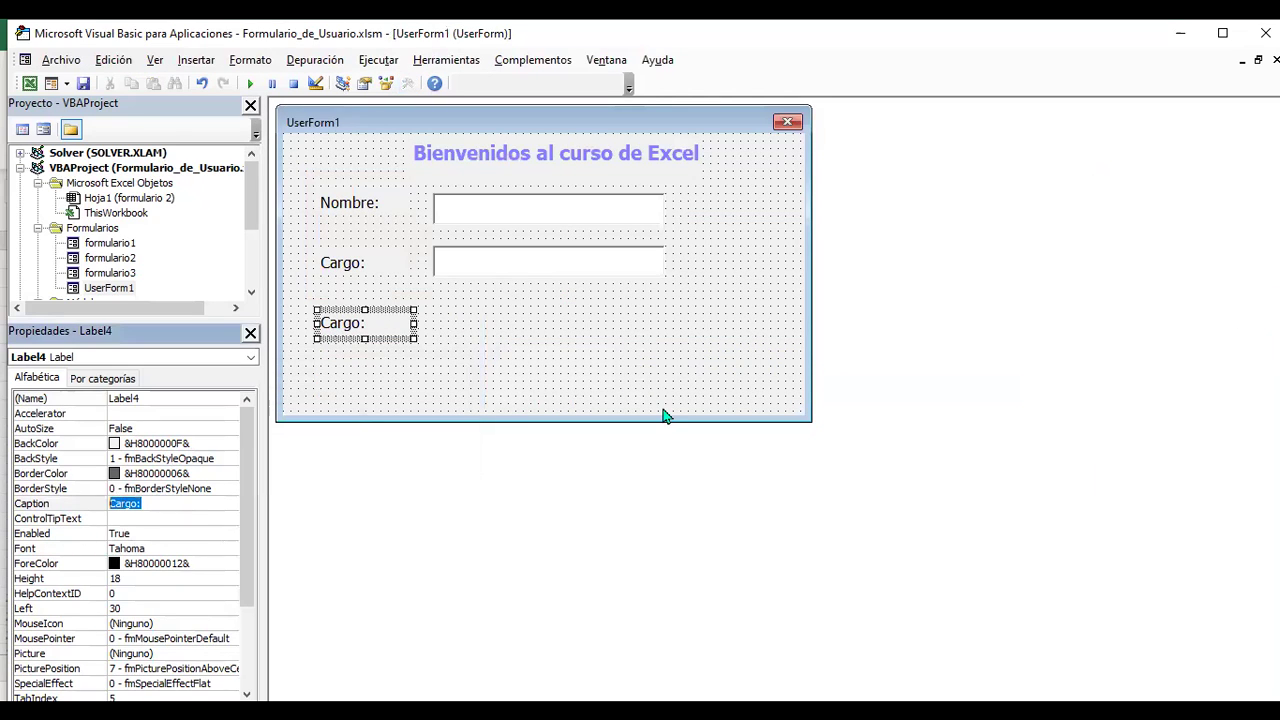
text(Sueldo:)
key(Return)
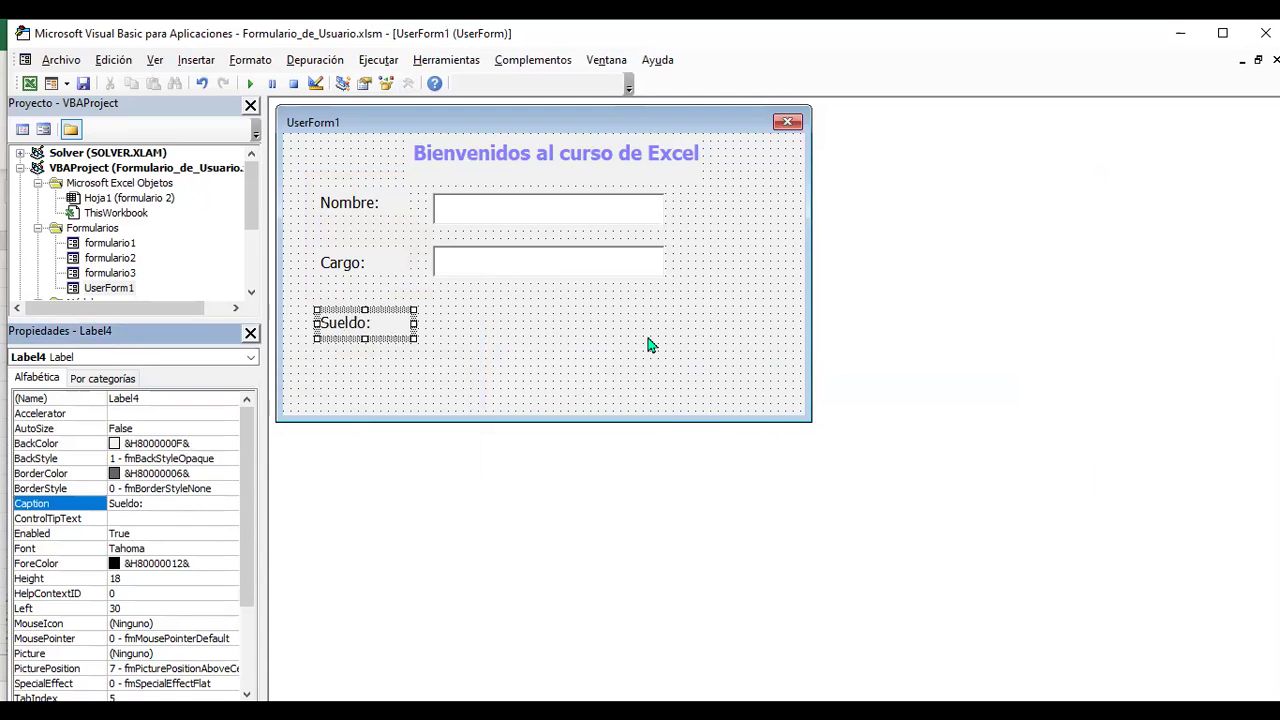
click(615, 264)
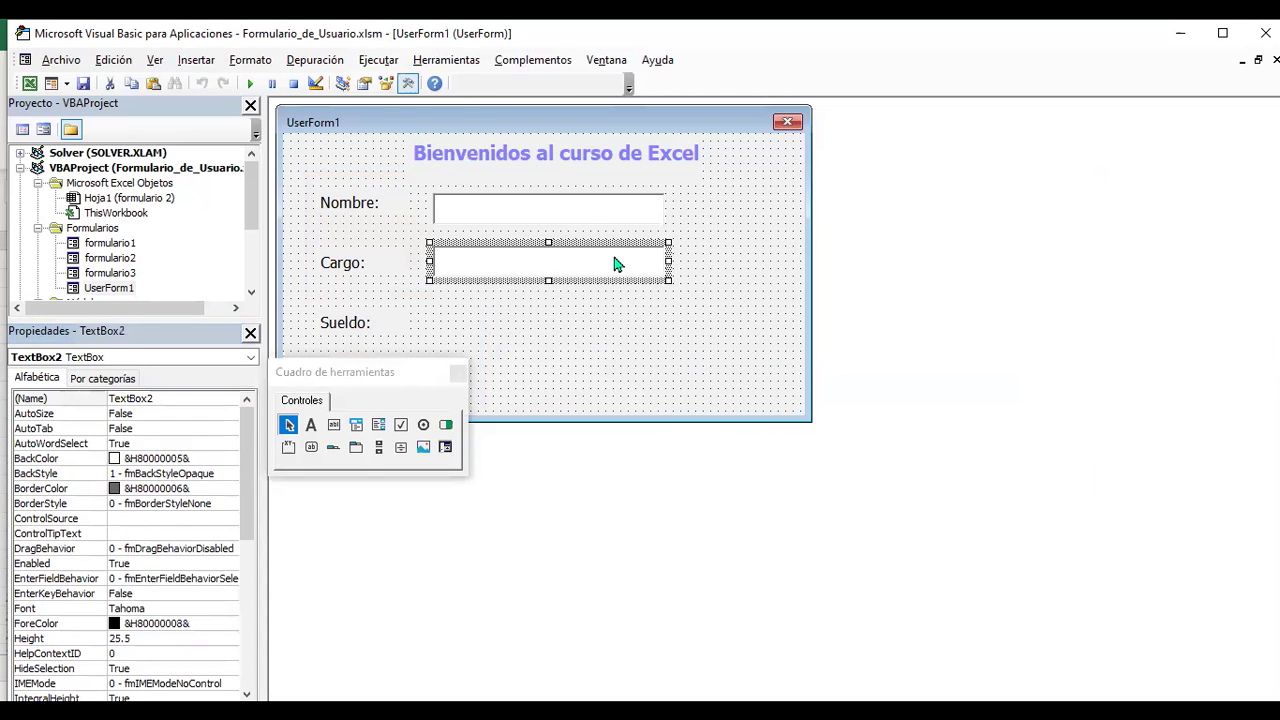
key(ctrl+c)
key(ctrl+v)
drag(588, 274, 591, 312)
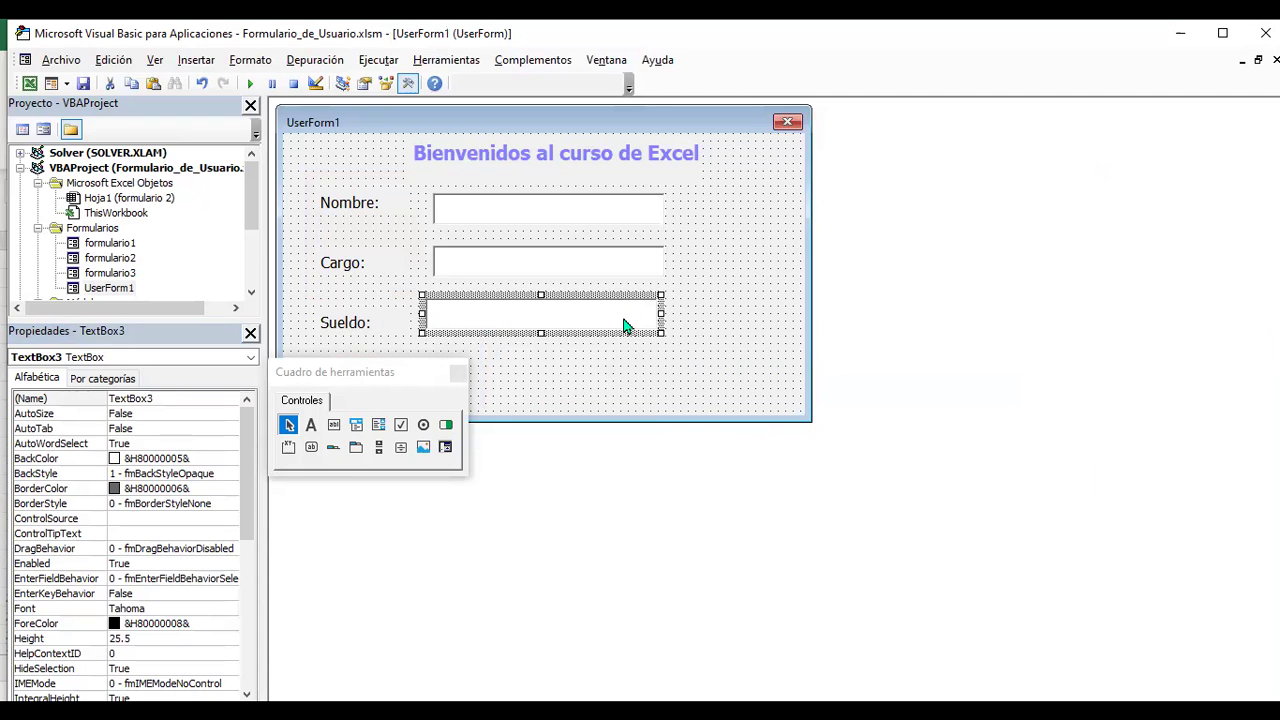
click(740, 315)
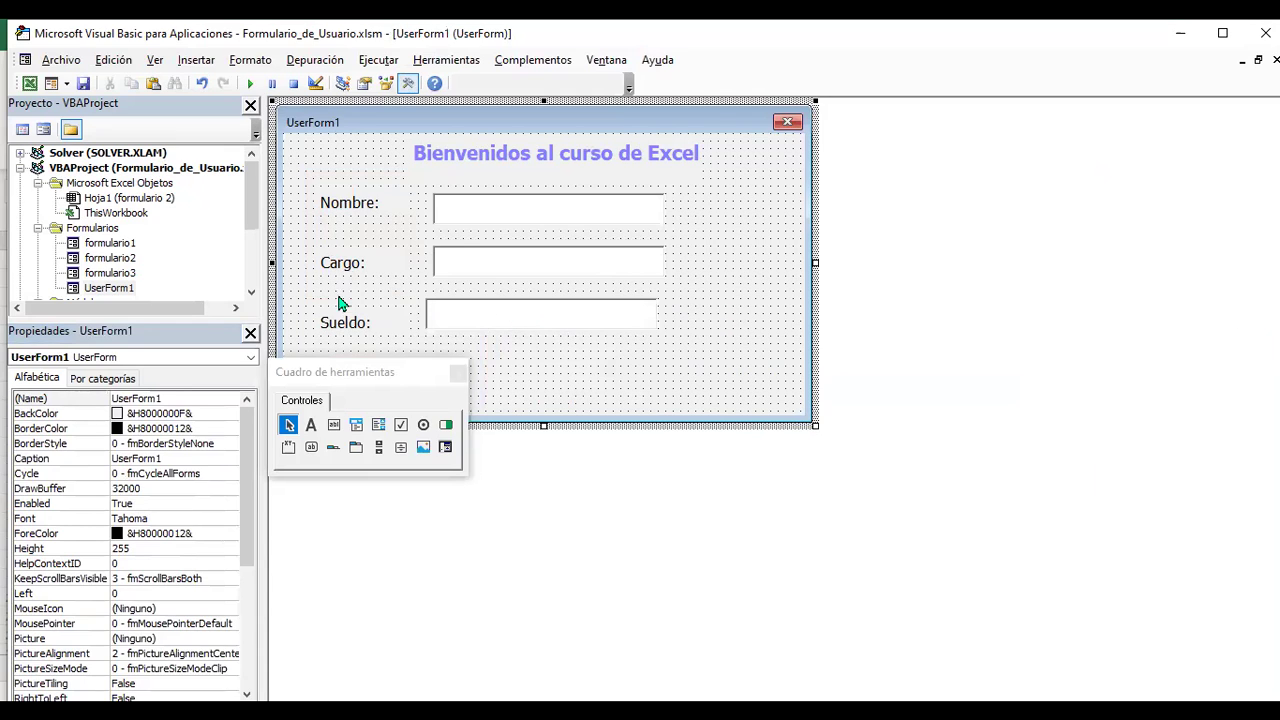
Select the three labels and try right, top and middle alignment, undoing top and middle.
click(360, 210)
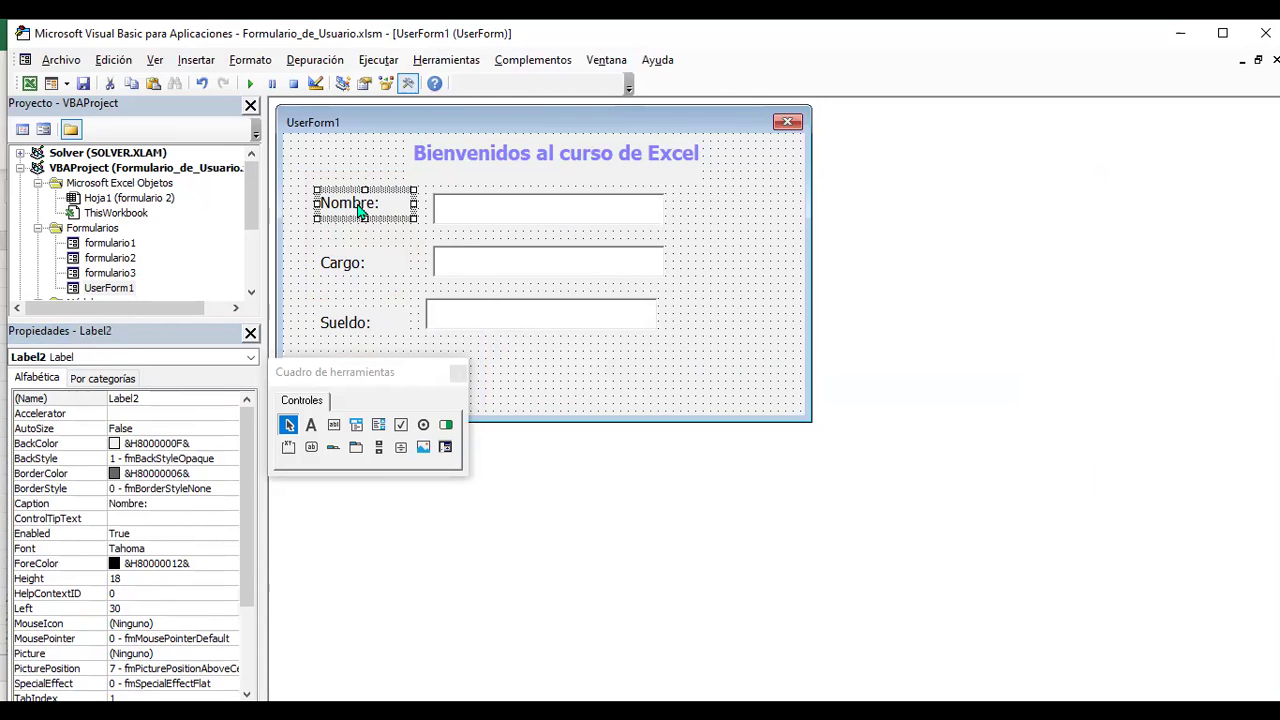
ctrl+click(344, 274)
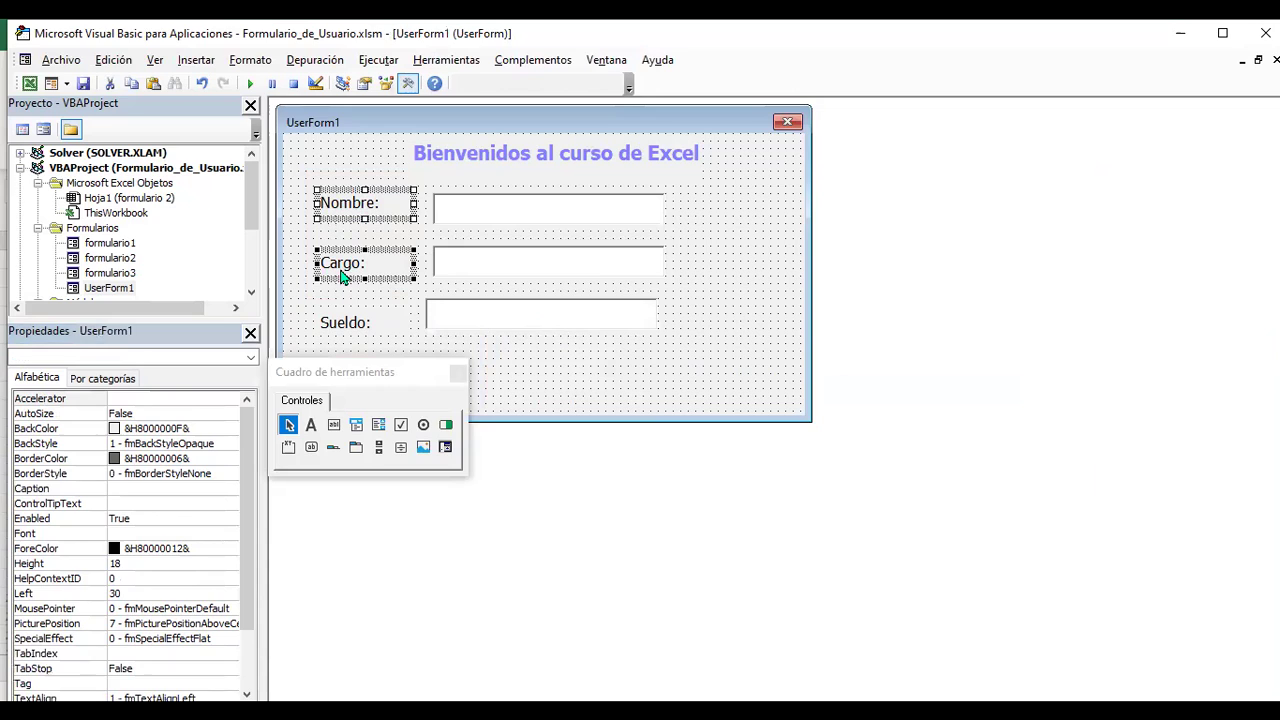
ctrl+click(356, 328)
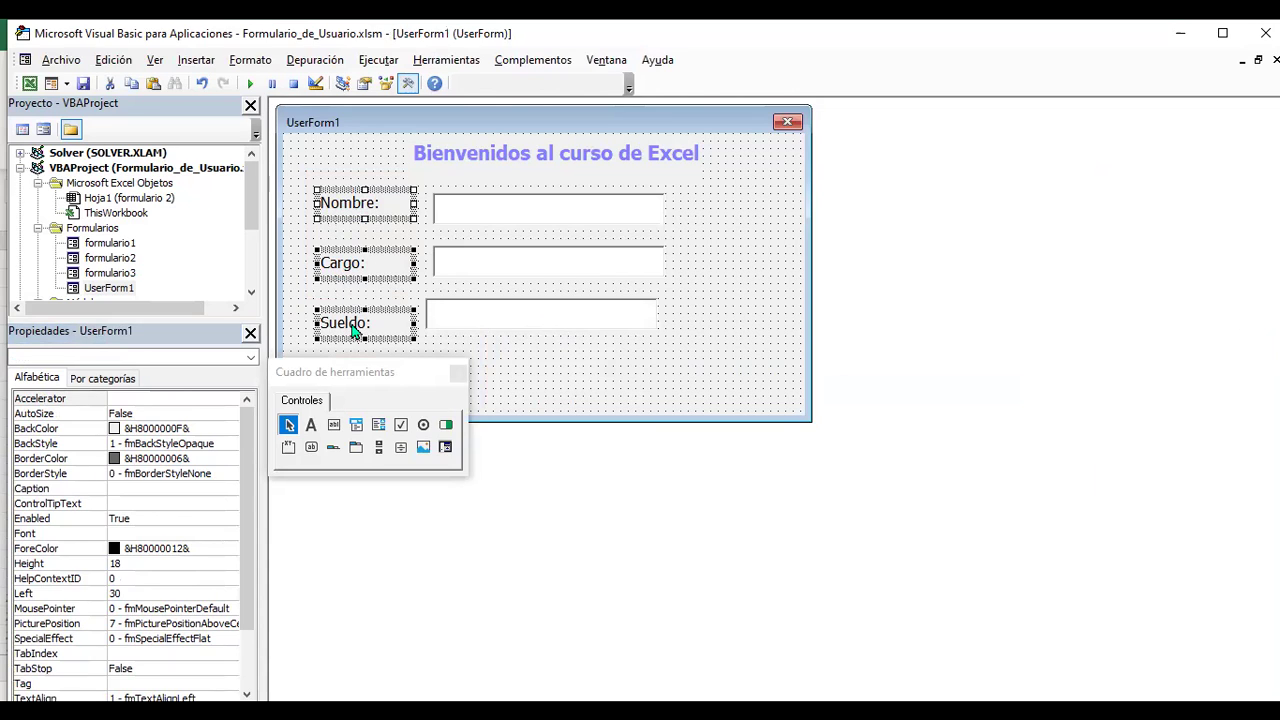
right_click(368, 216)
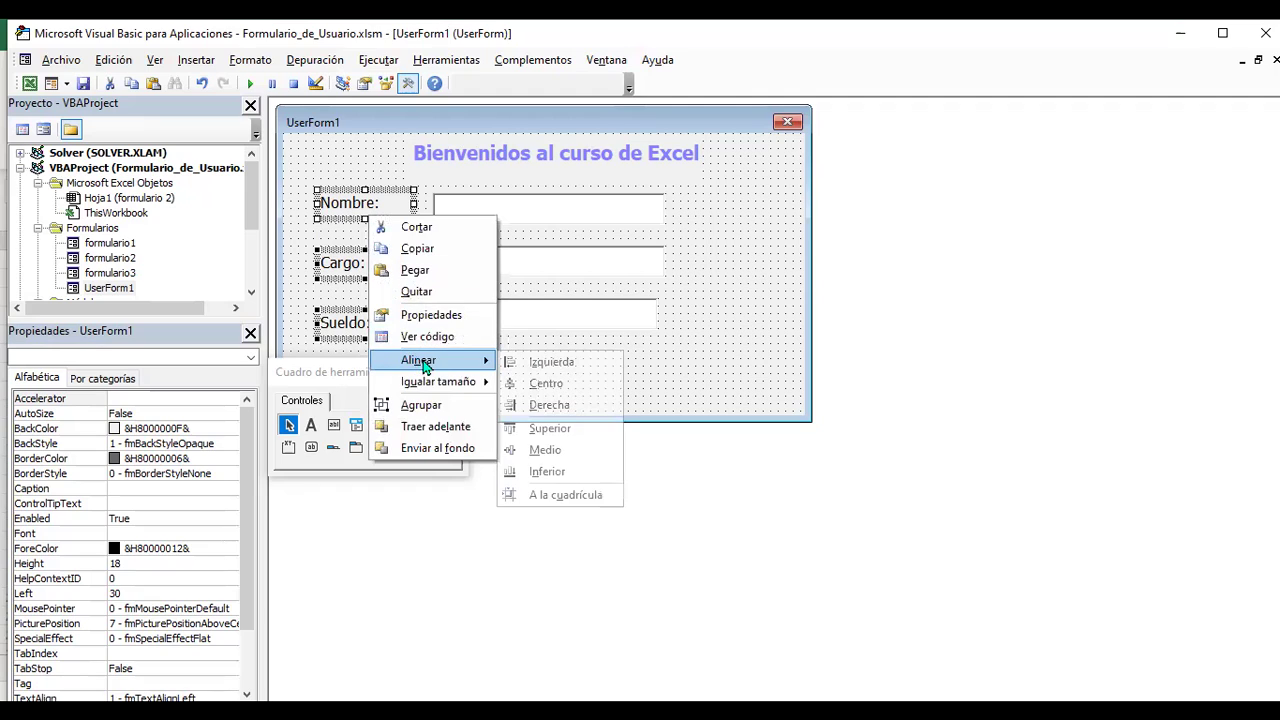
click(572, 364)
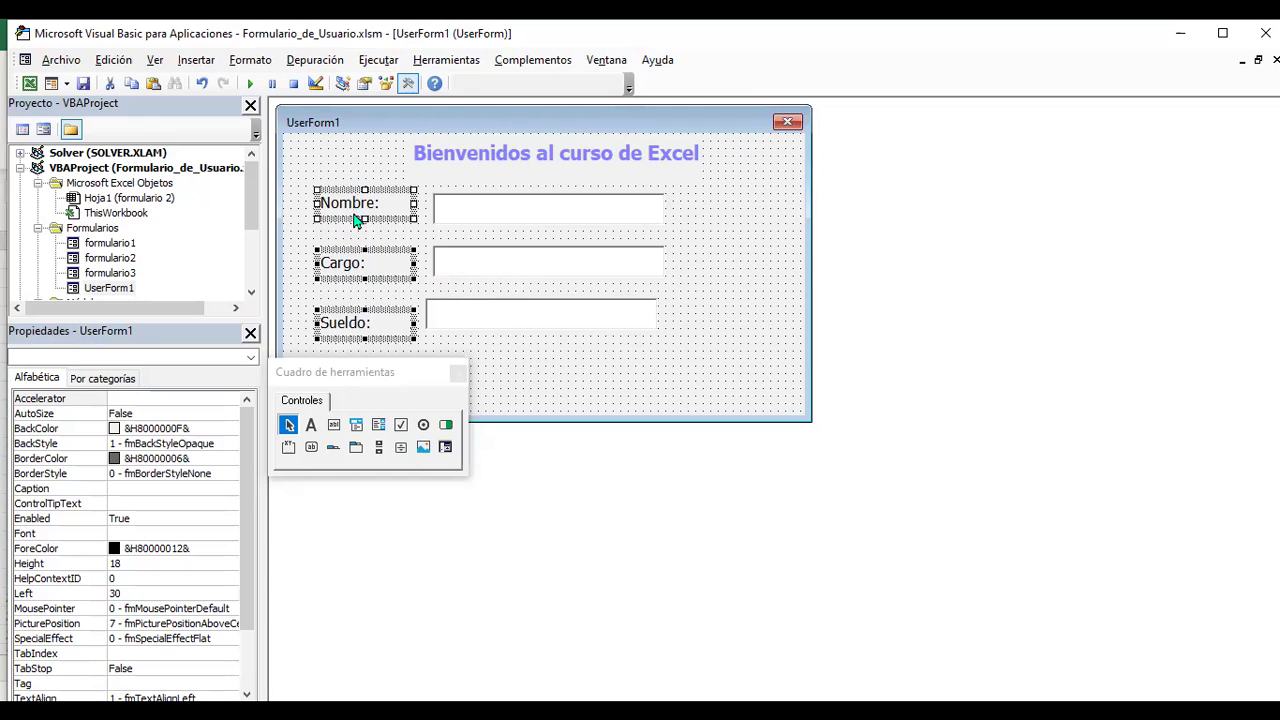
right_click(355, 220)
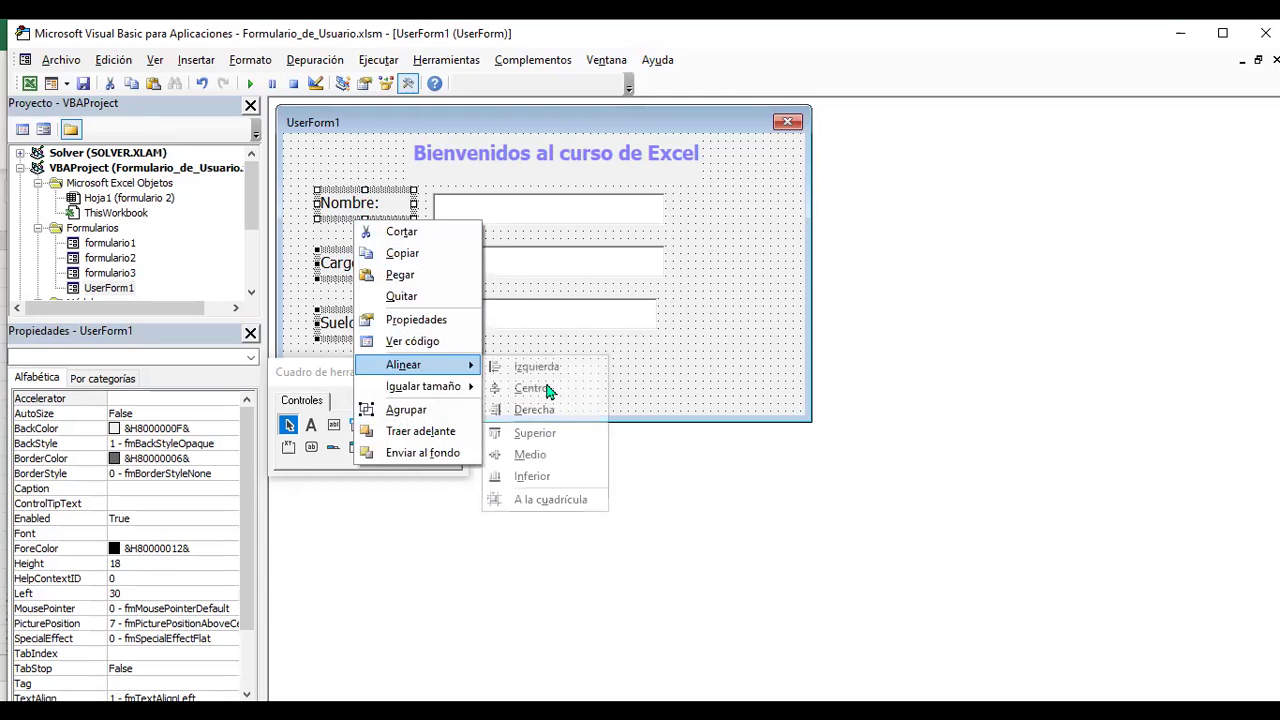
right_click(386, 279)
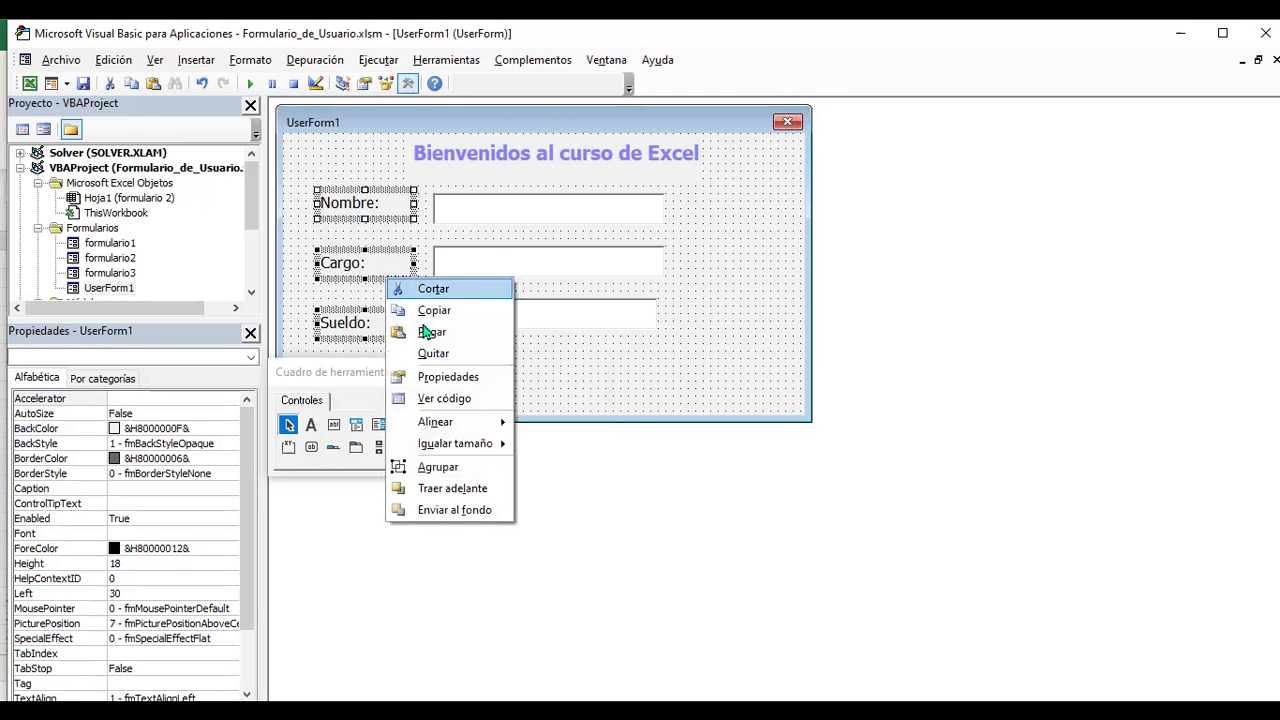
mouse_move(436, 422)
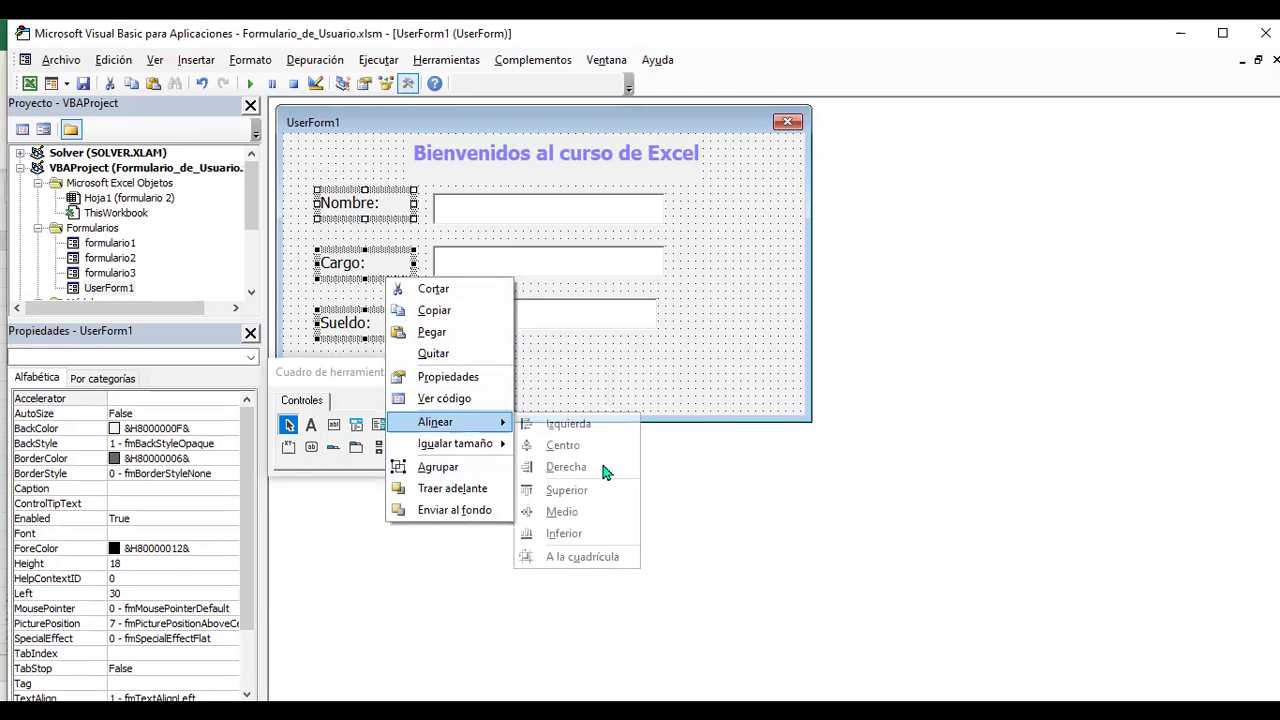
click(603, 467)
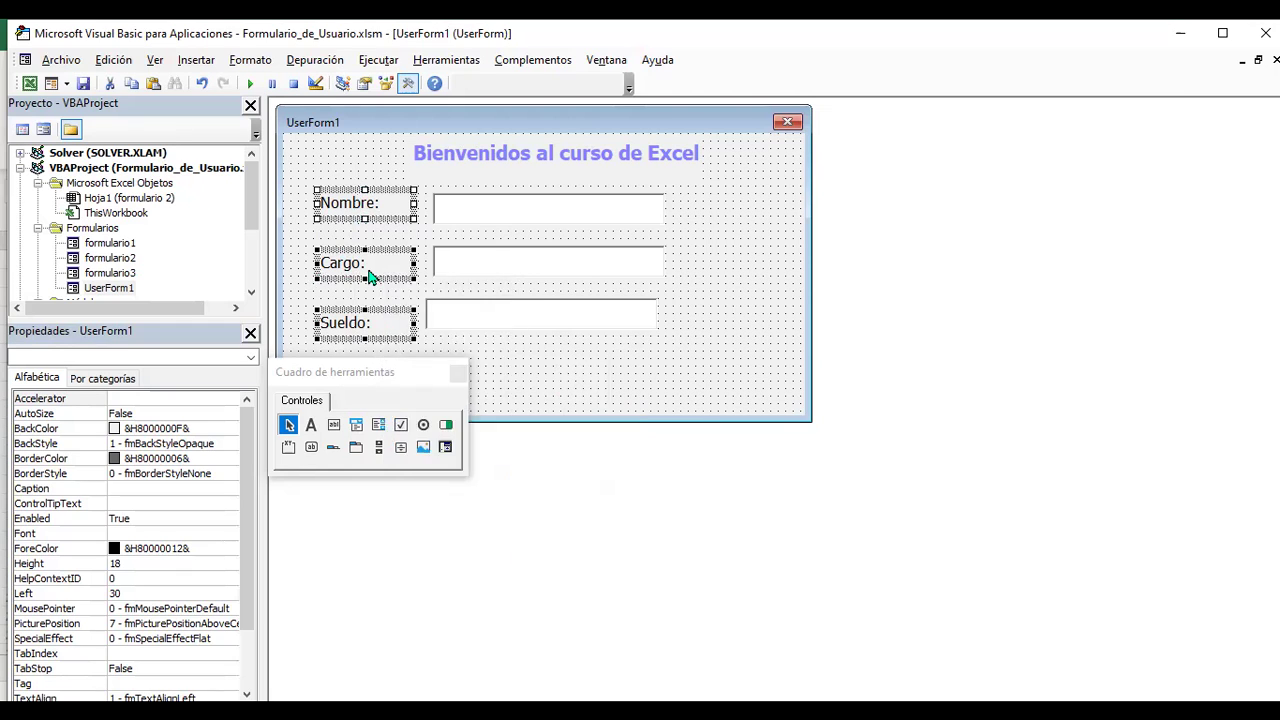
right_click(377, 189)
mouse_move(430, 336)
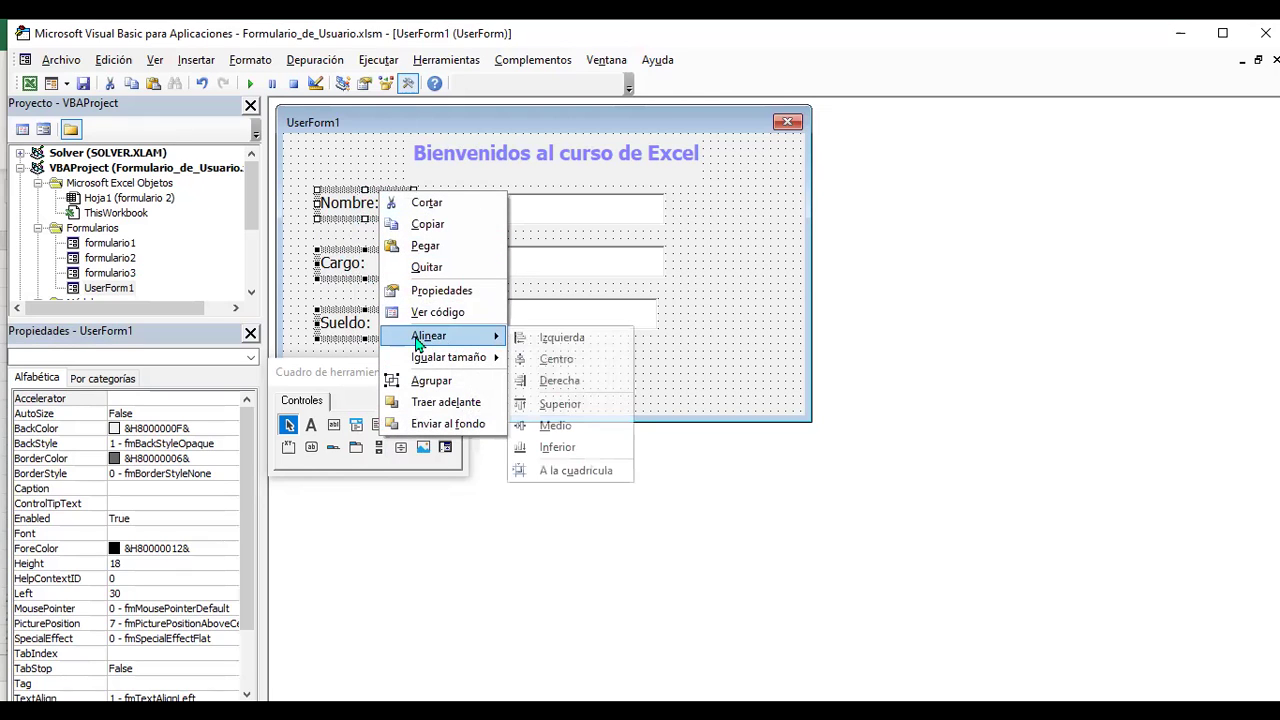
click(587, 413)
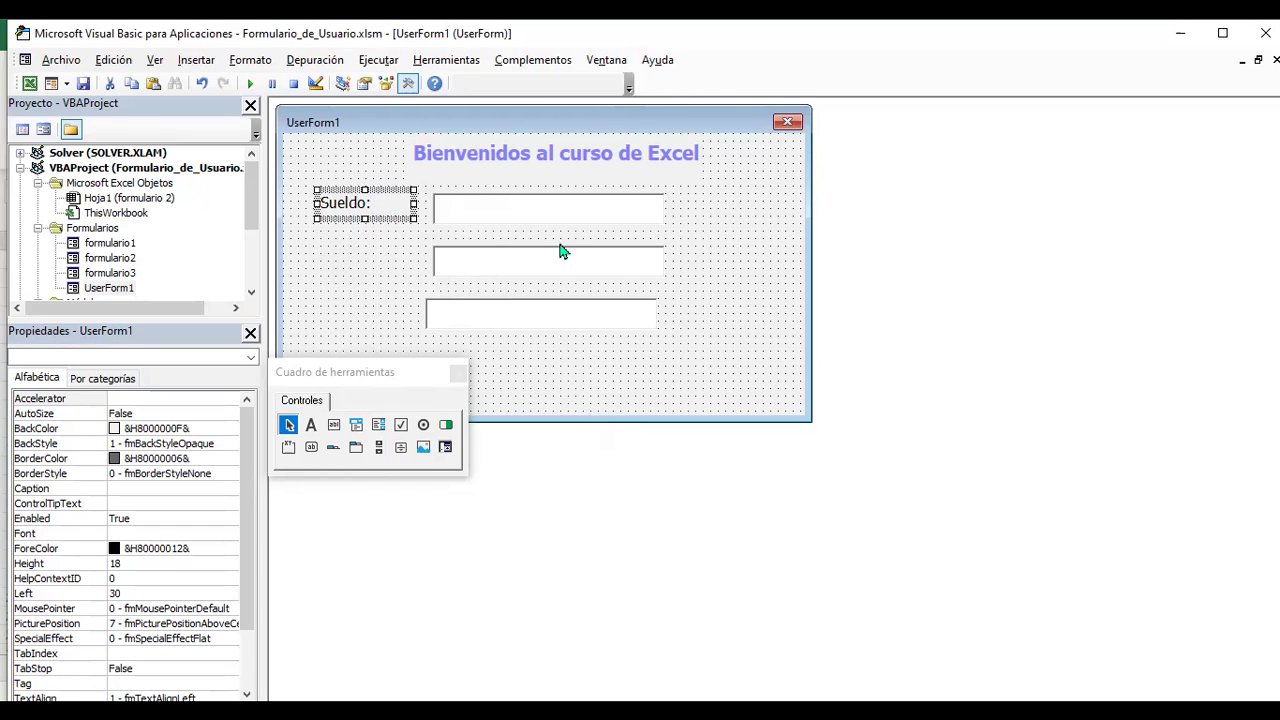
key(ctrl+z)
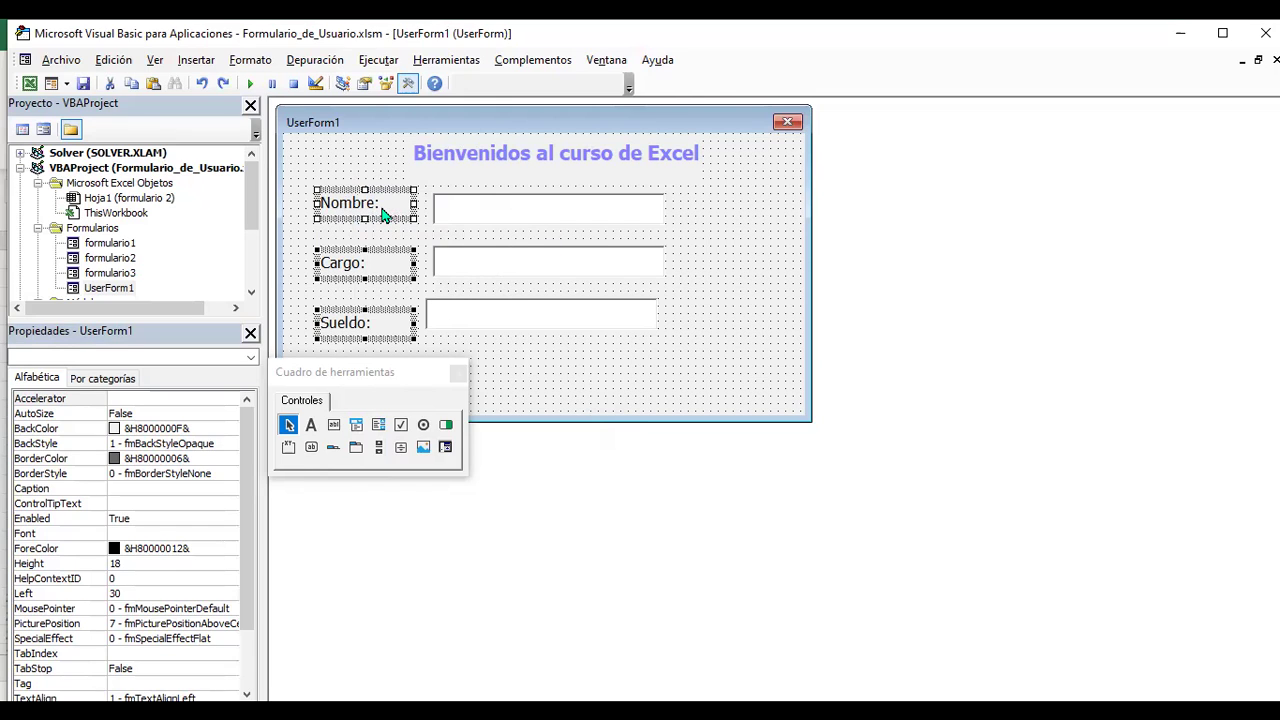
right_click(384, 209)
mouse_move(433, 353)
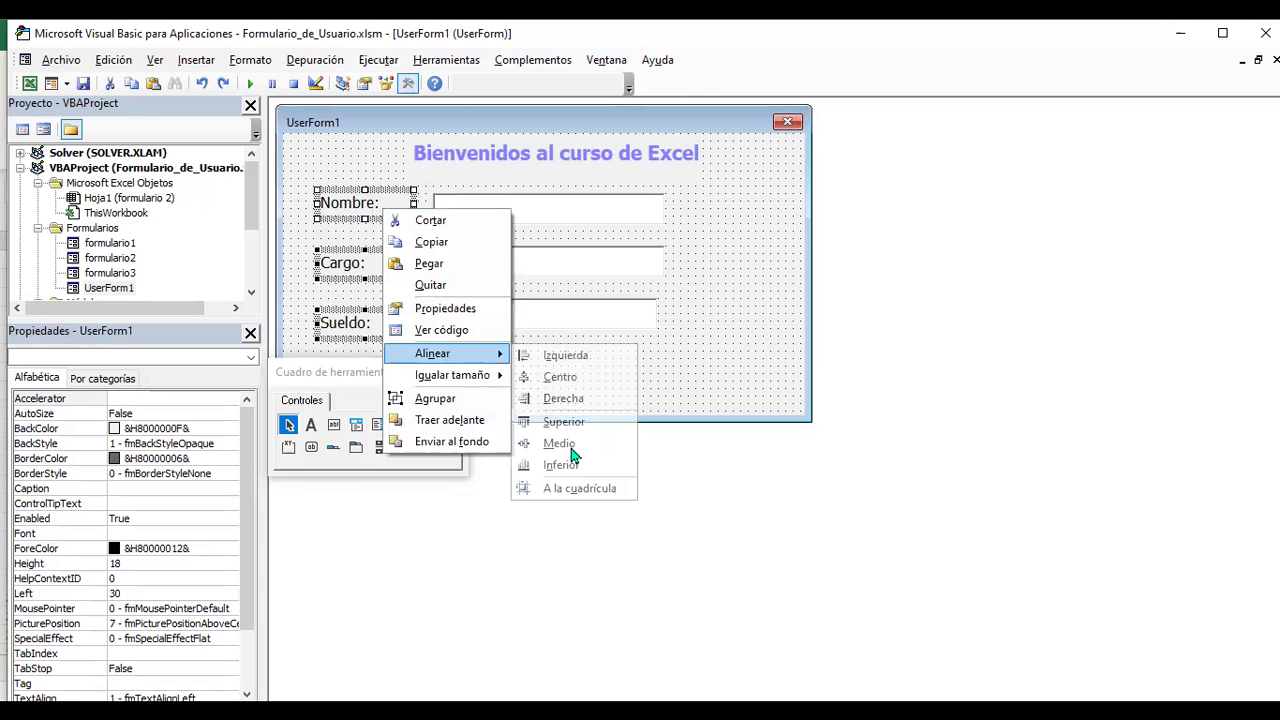
click(562, 446)
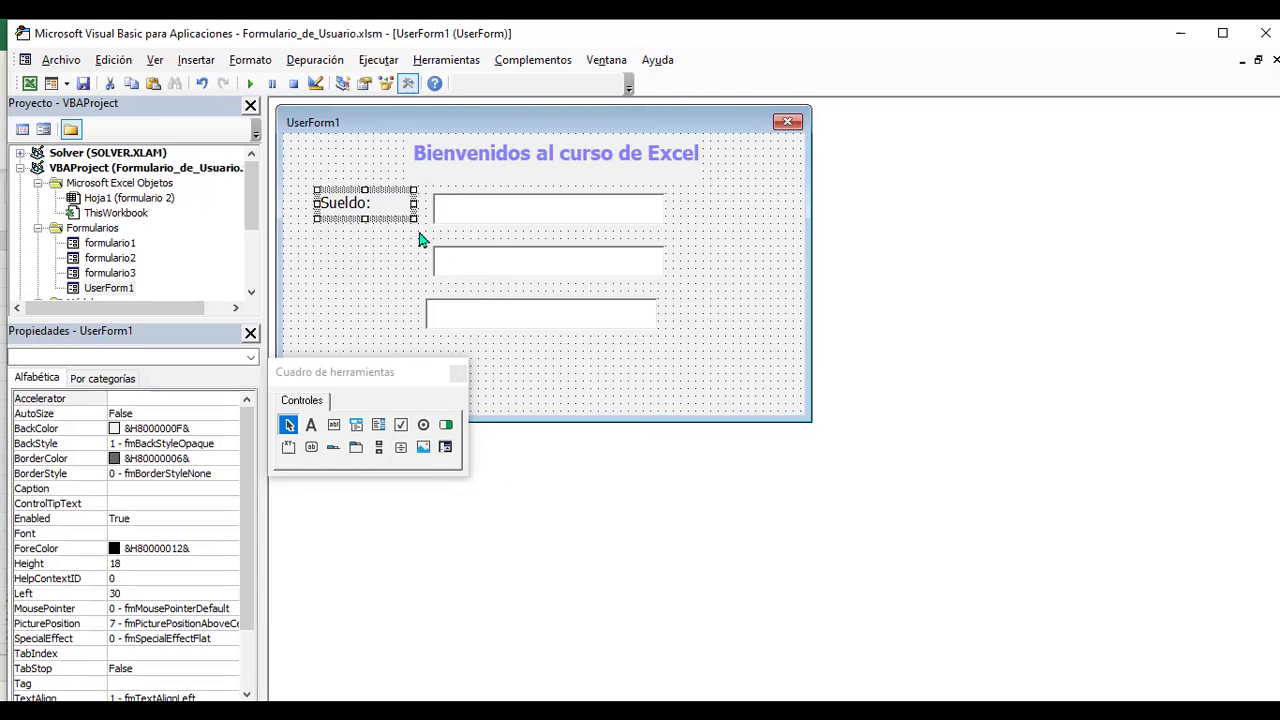
key(ctrl+z)
right_click(398, 212)
mouse_move(446, 358)
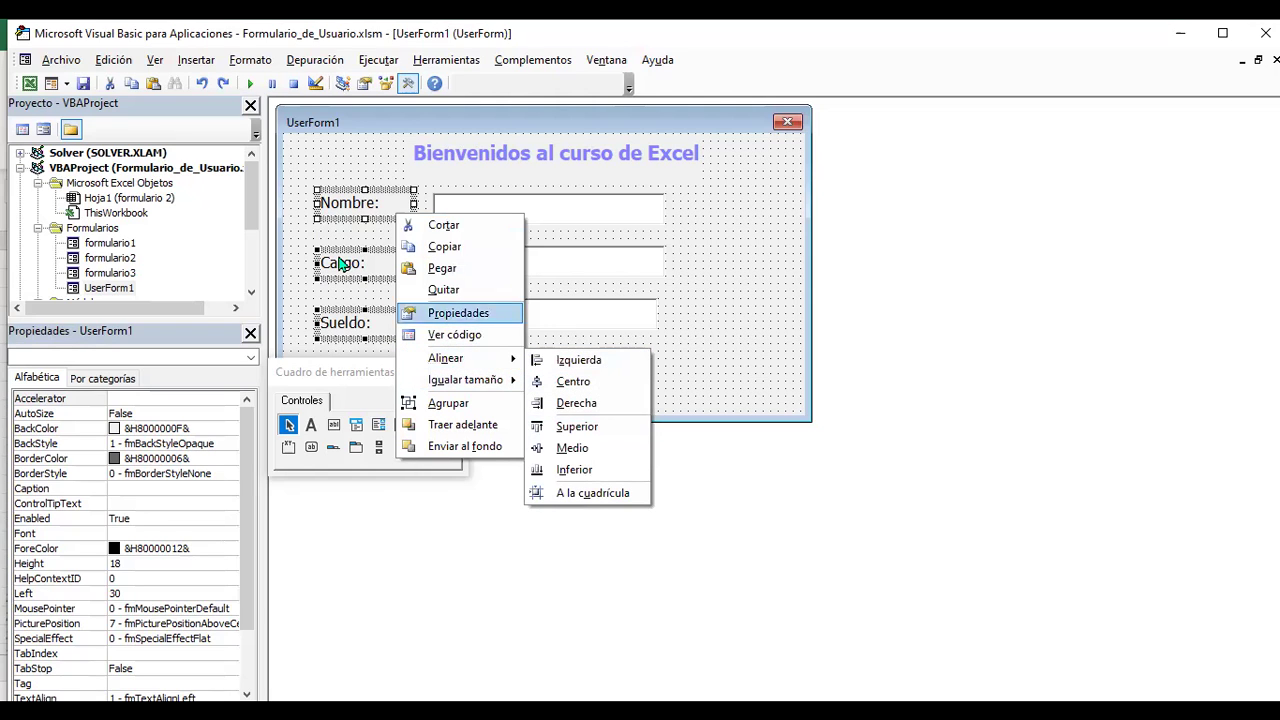
Left-align the Nombre, Cargo and Sueldo text boxes at Left 120.
click(614, 220)
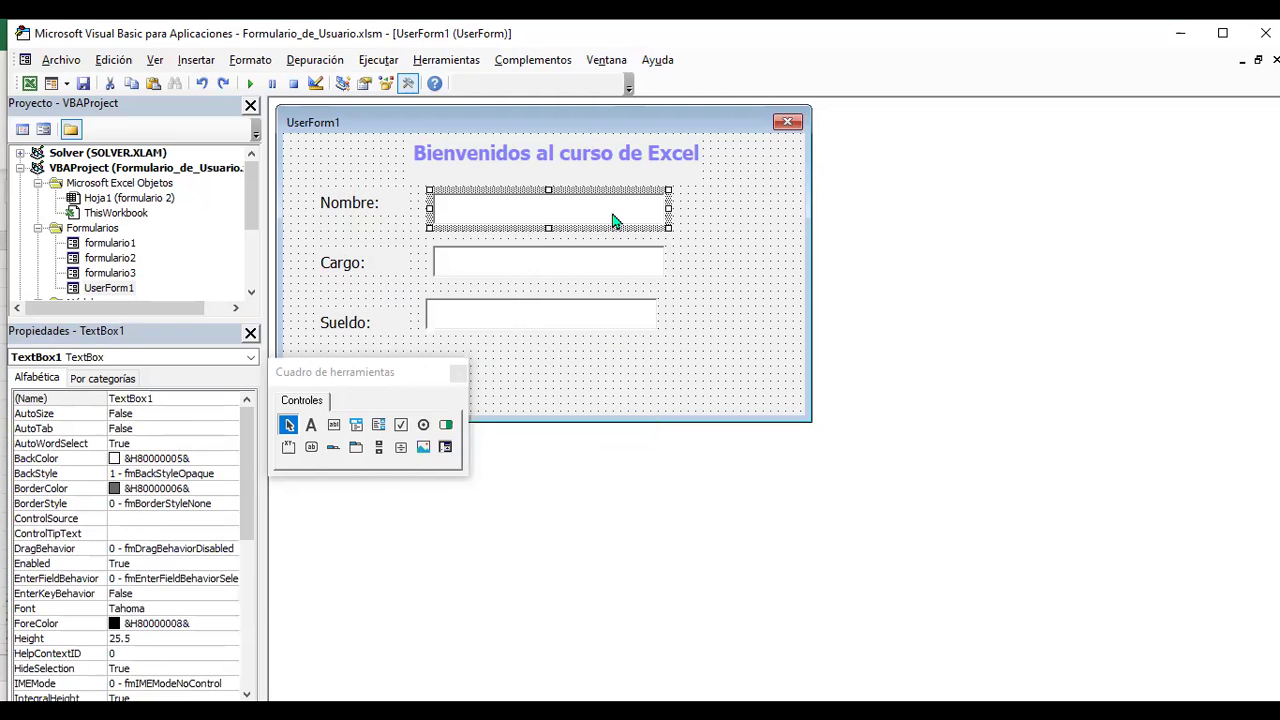
ctrl+click(586, 266)
ctrl+click(591, 327)
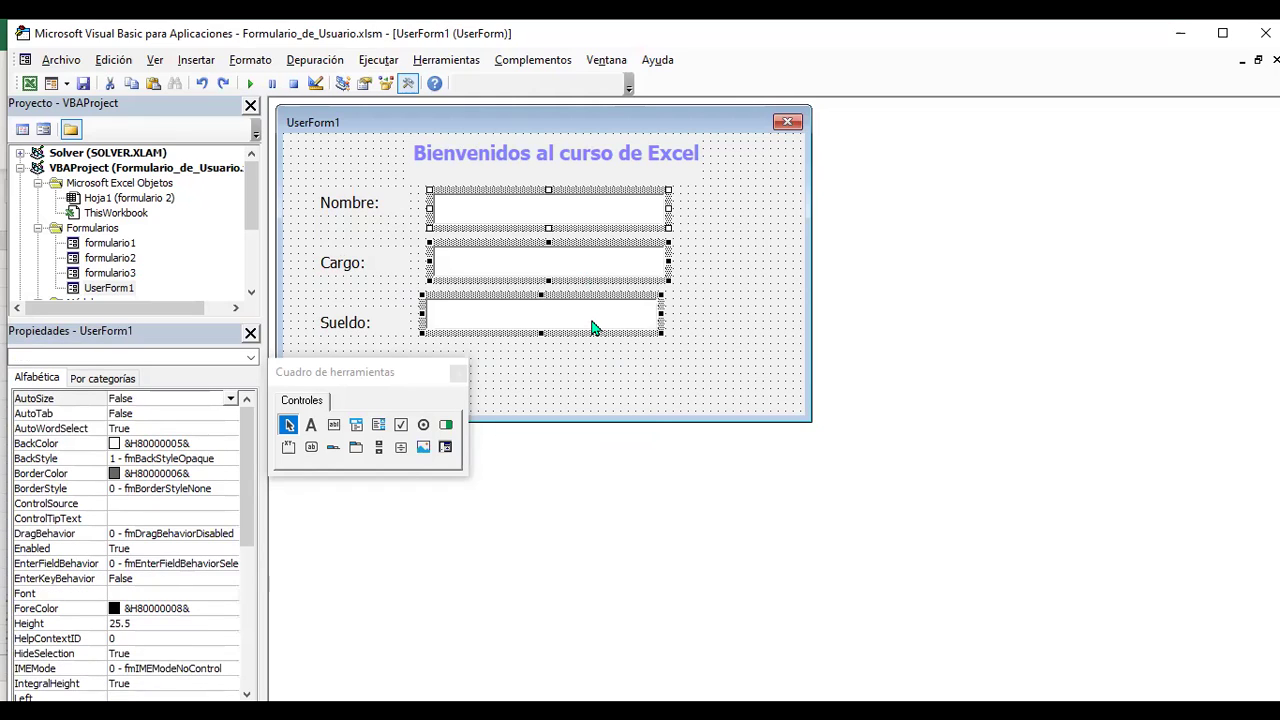
right_click(611, 293)
mouse_move(660, 439)
click(797, 448)
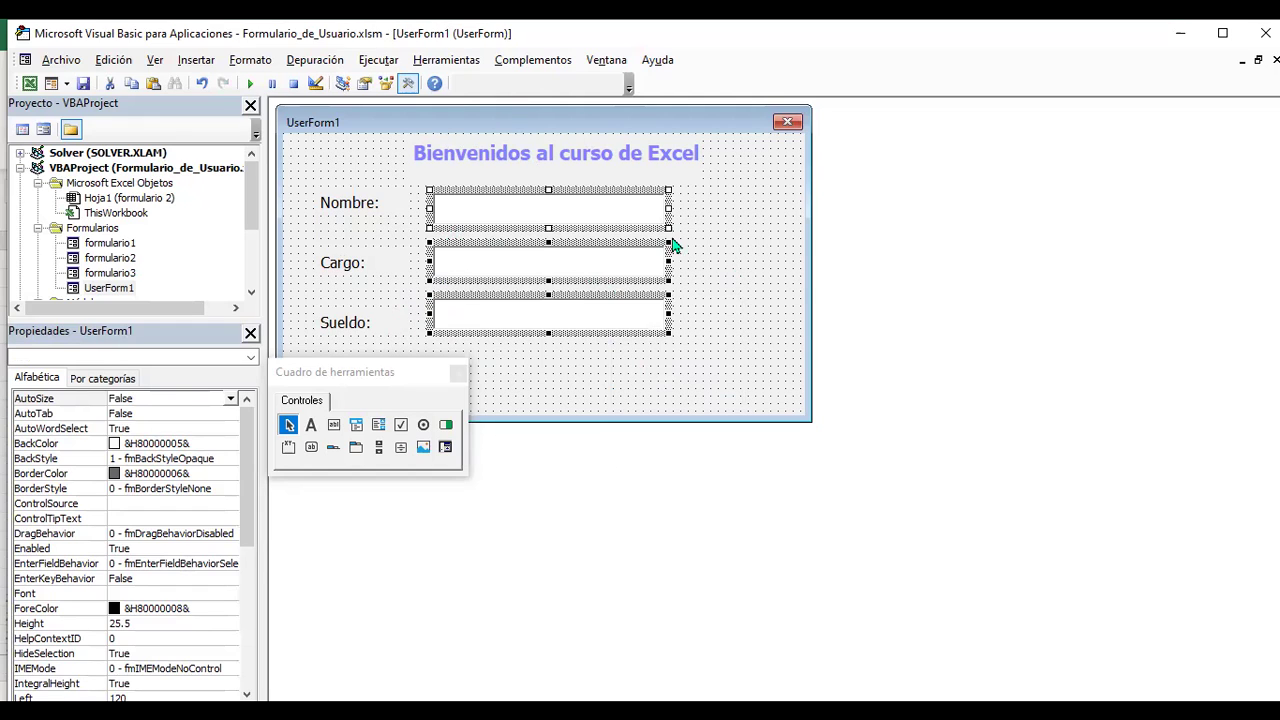
click(721, 346)
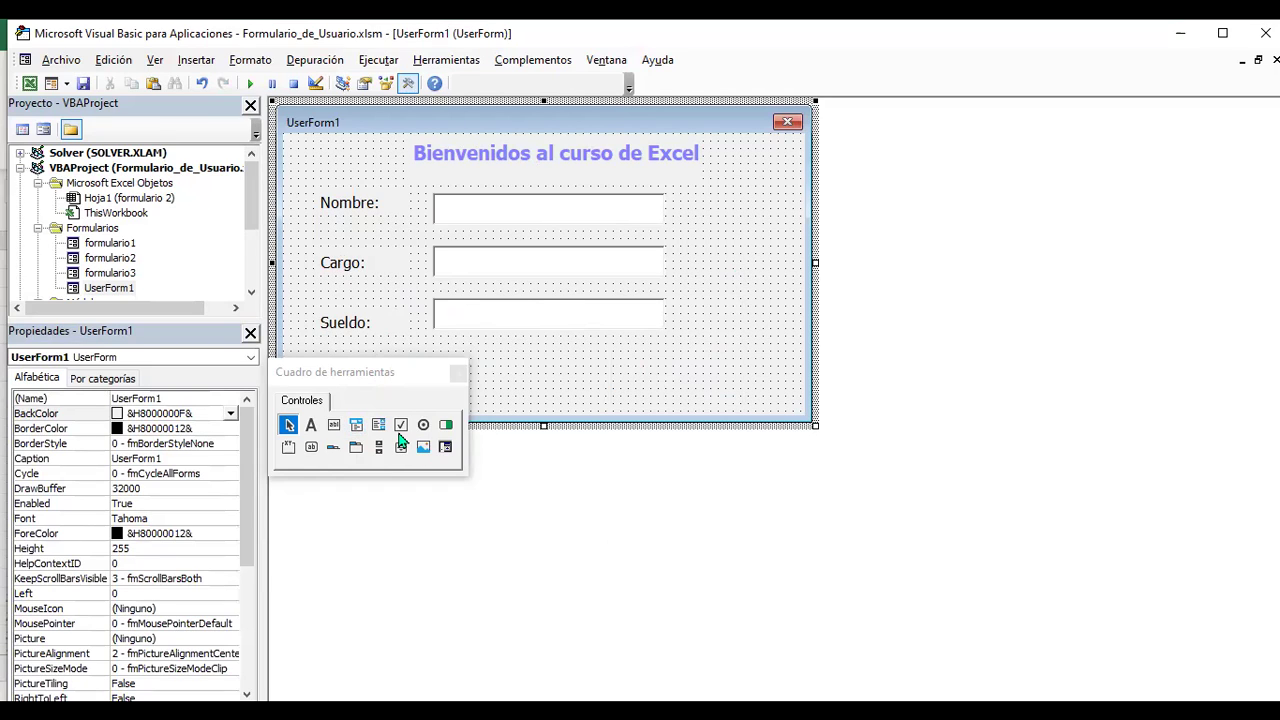
Draw ComboBox1 beside Cargo:, delete the Cargo text box, and move the combo box into its place.
drag(398, 433, 401, 462)
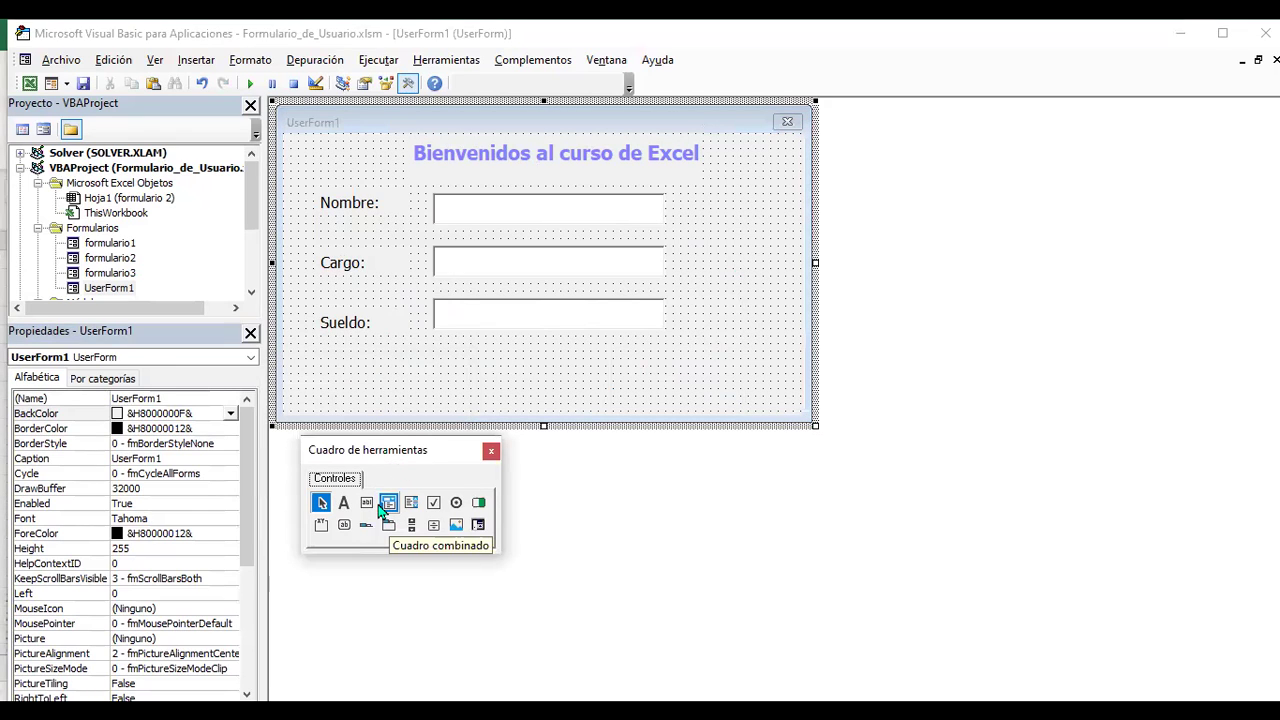
click(345, 504)
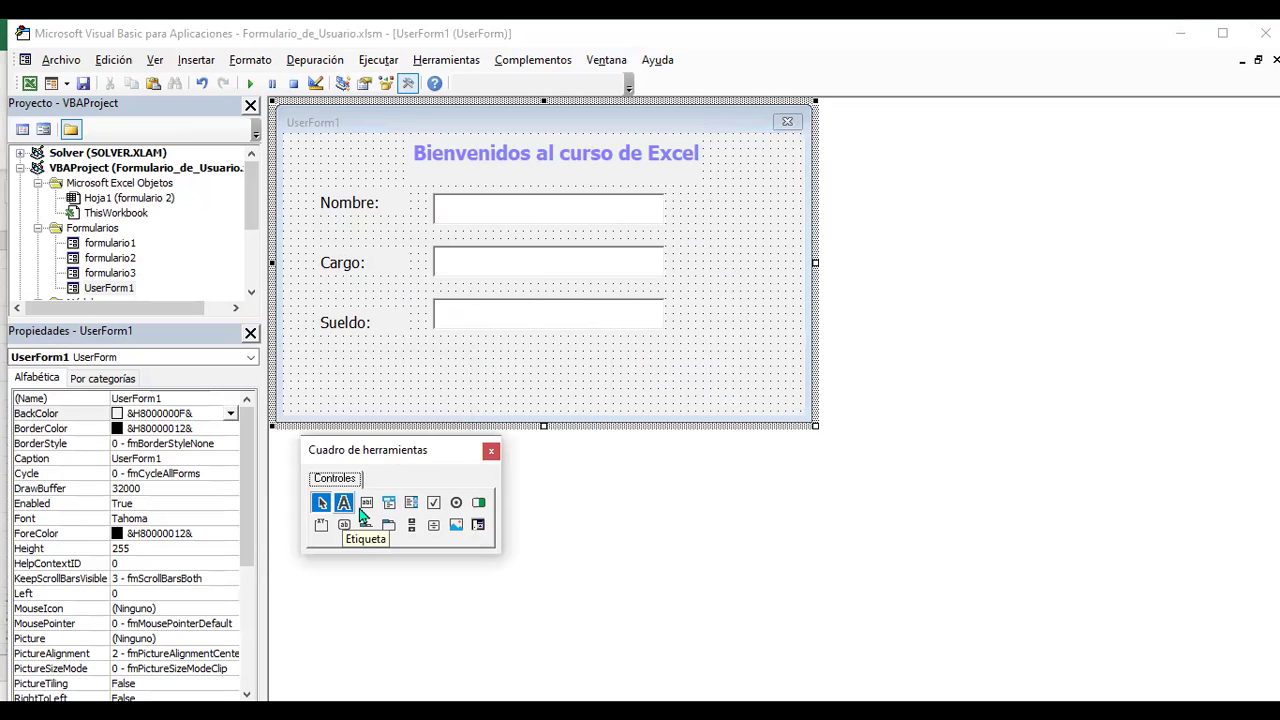
click(392, 504)
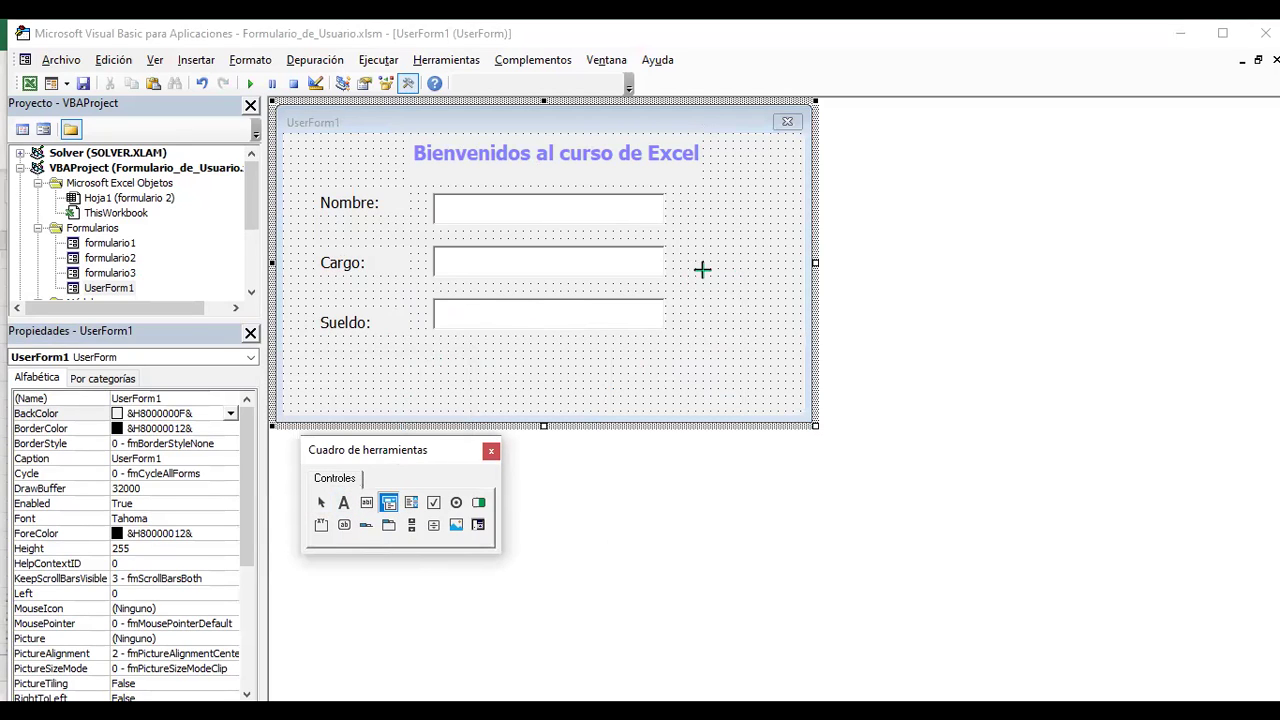
click(676, 243)
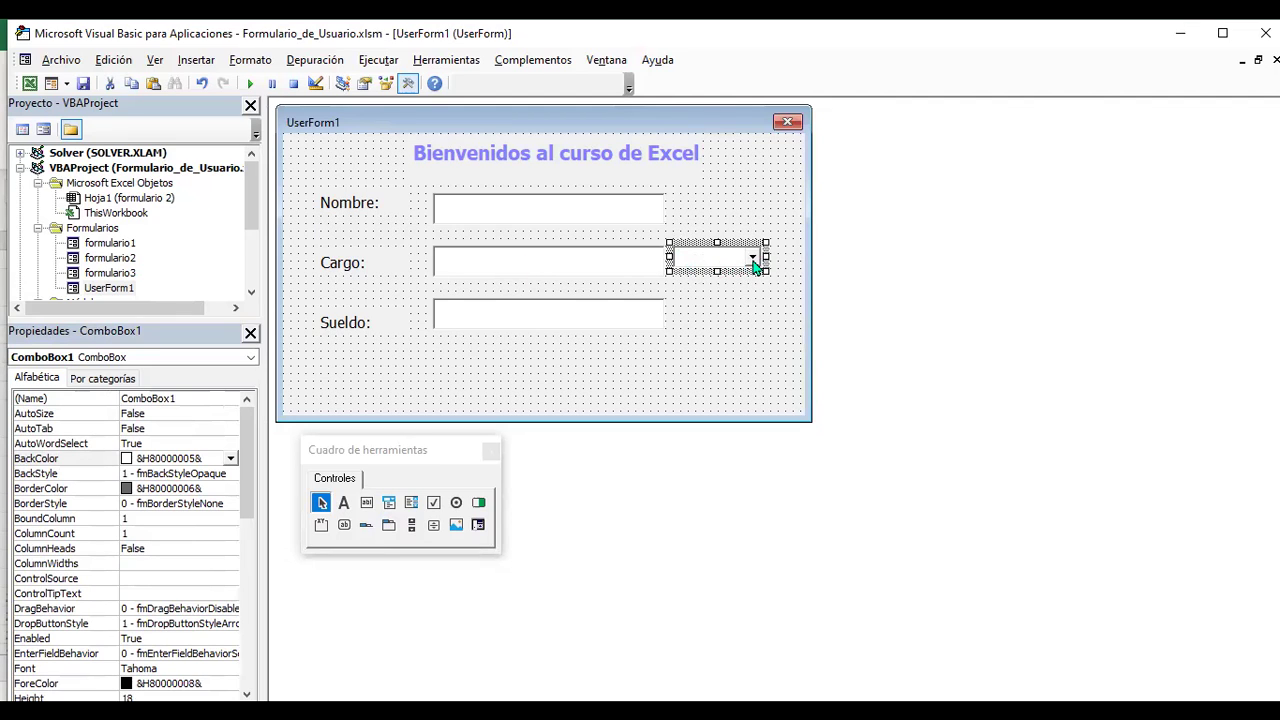
click(563, 267)
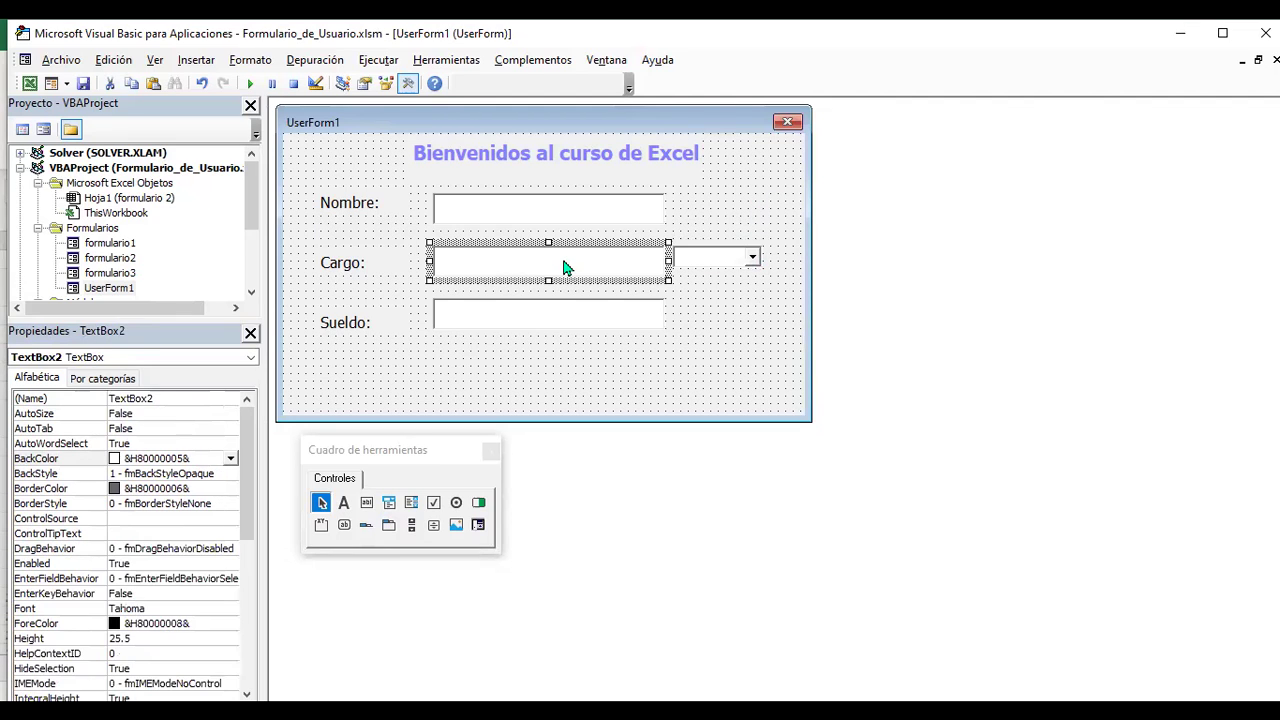
key(Delete)
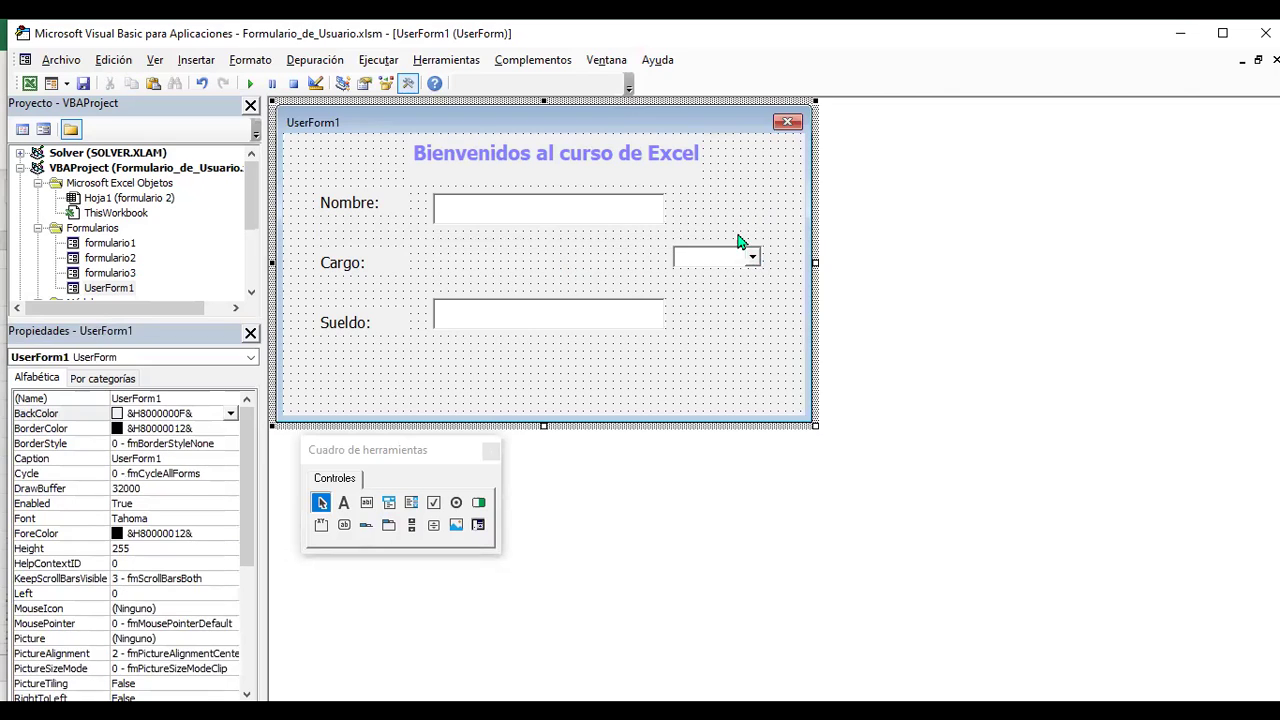
mouse_move(737, 258)
mouse_down()
mouse_move(444, 262)
mouse_move(668, 268)
mouse_up()
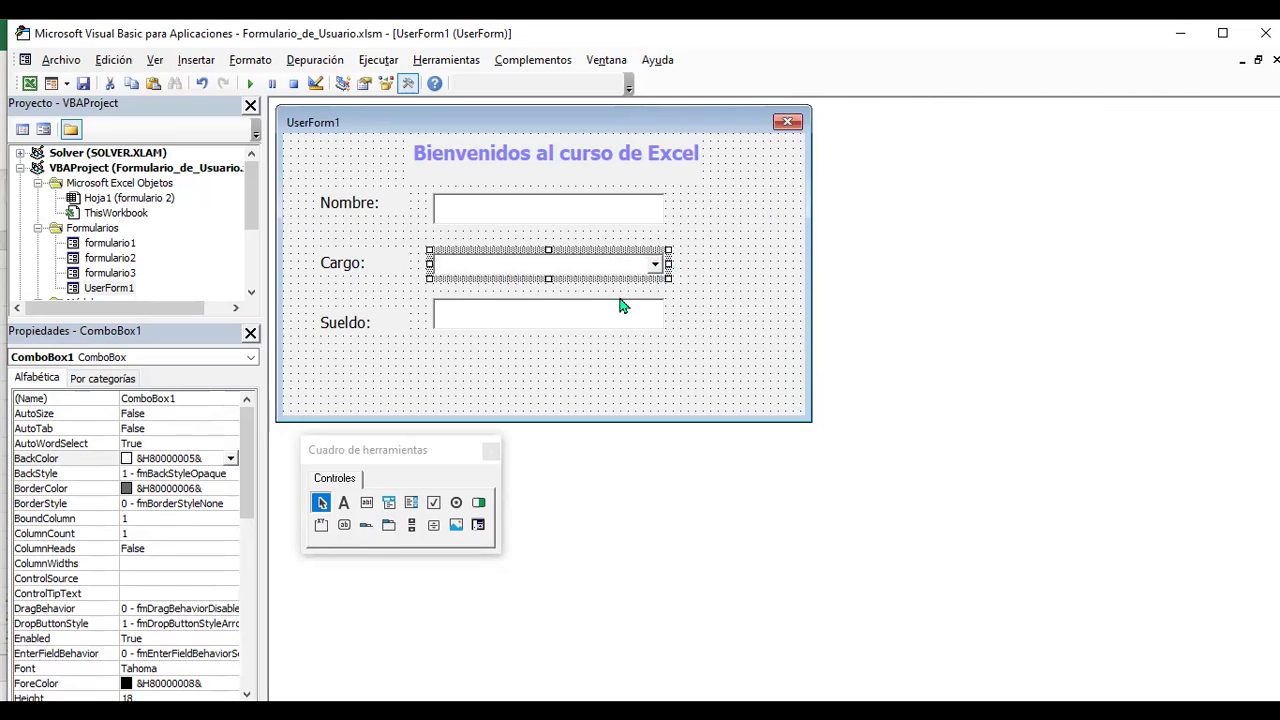
click(738, 278)
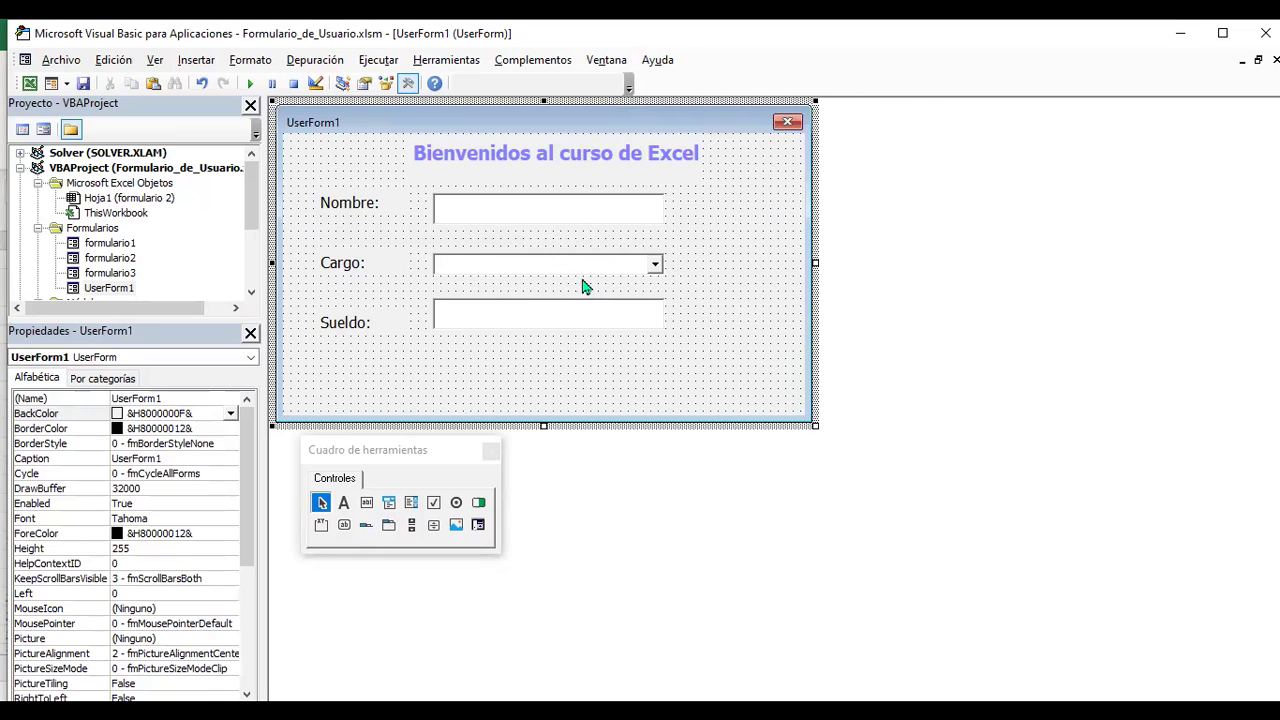
Set Height to 25 for the Nombre and Sueldo text boxes and the Cargo combo box.
click(489, 212)
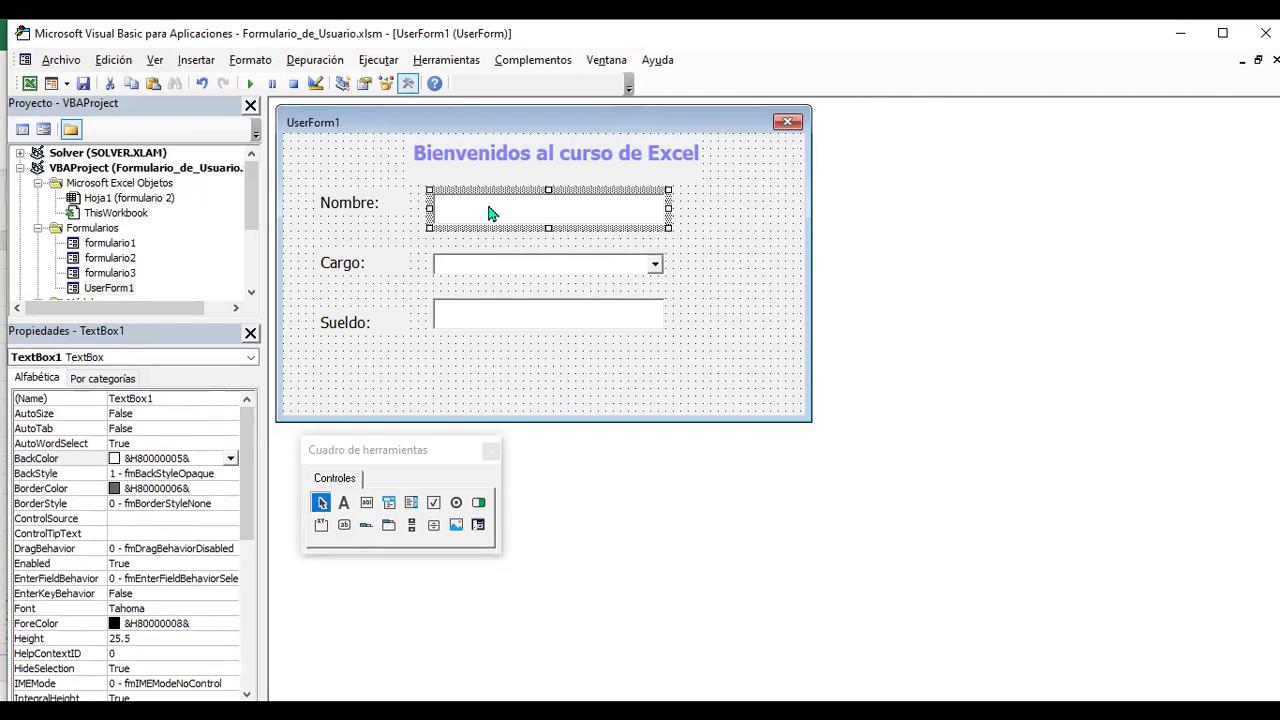
scroll(106, 628, down, 2)
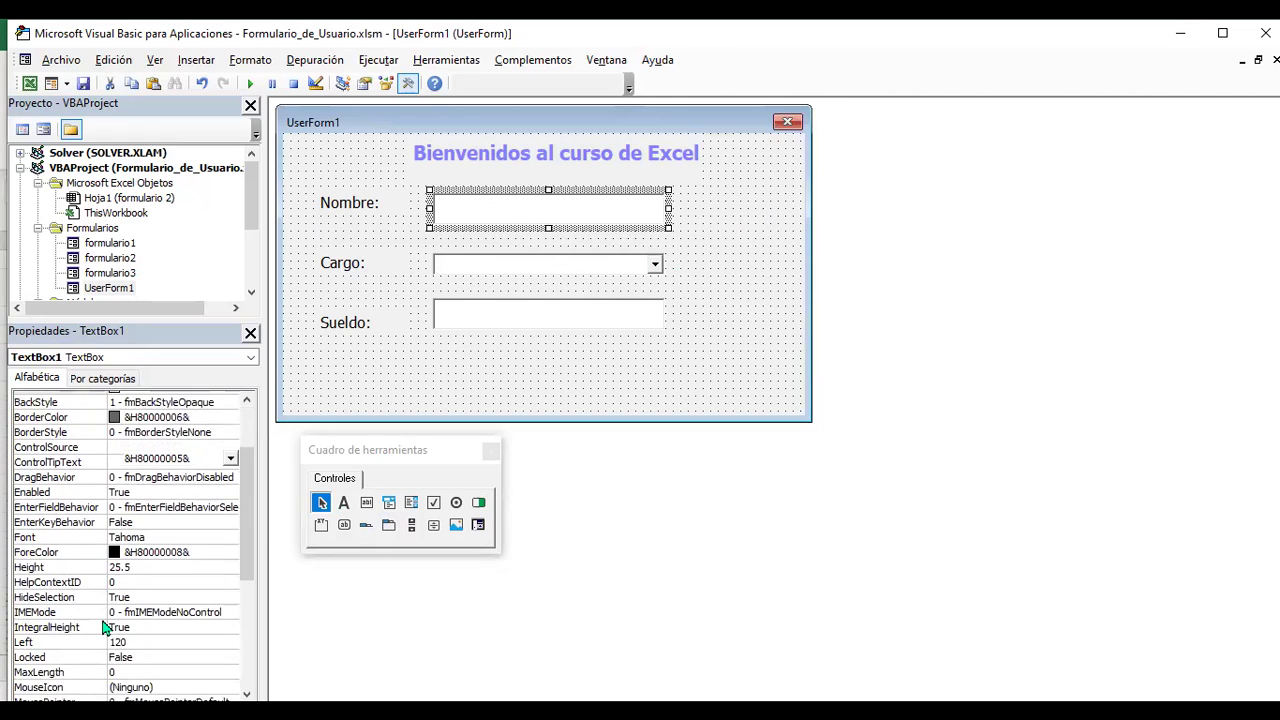
scroll(106, 628, down, 1)
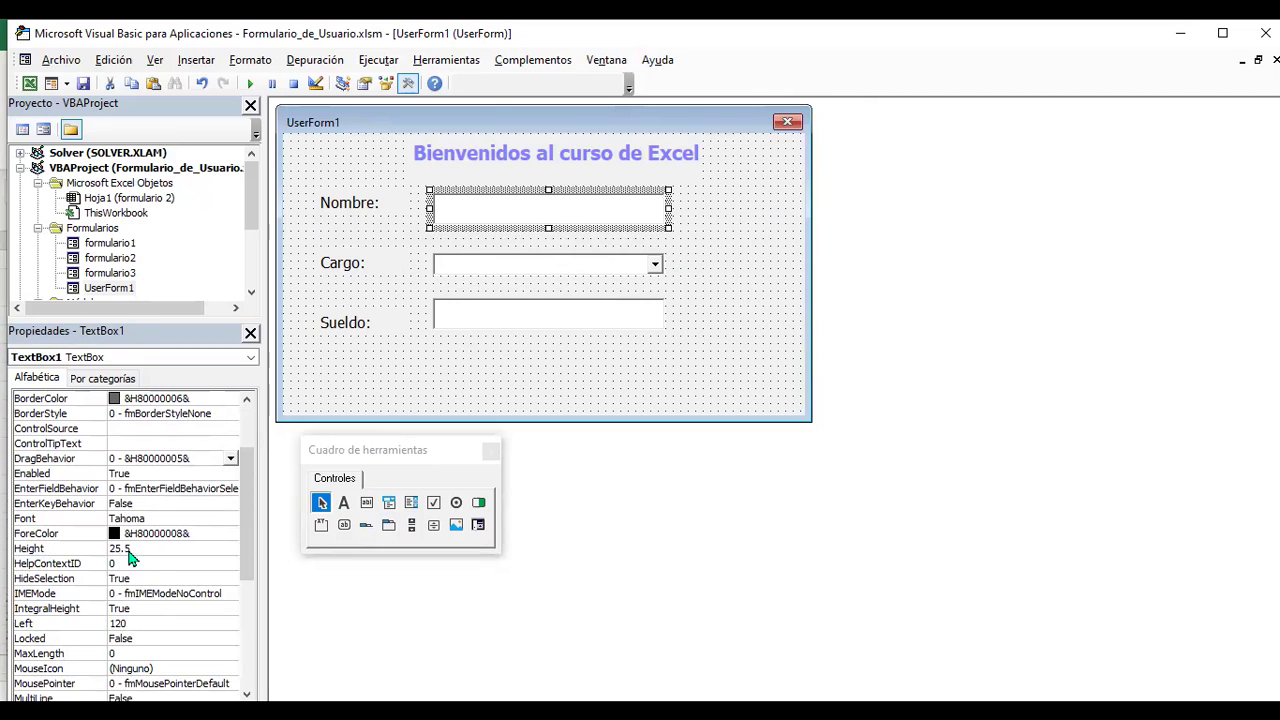
click(222, 548)
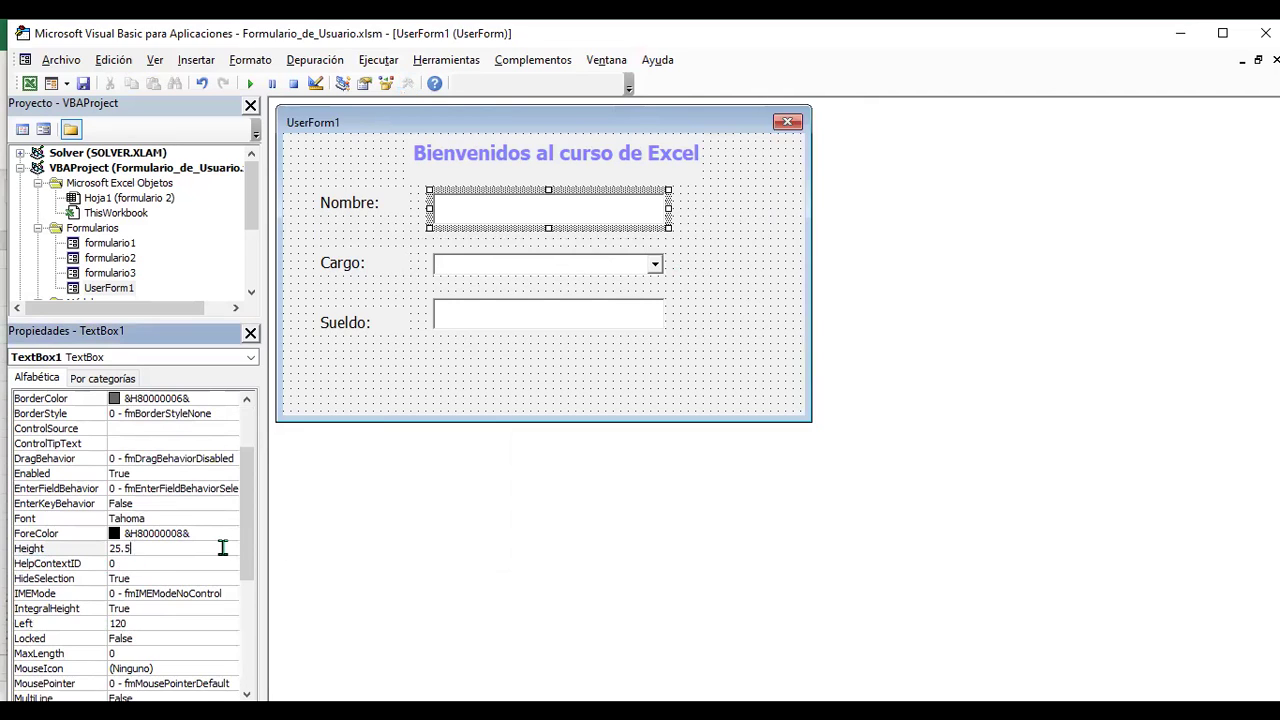
key(Return)
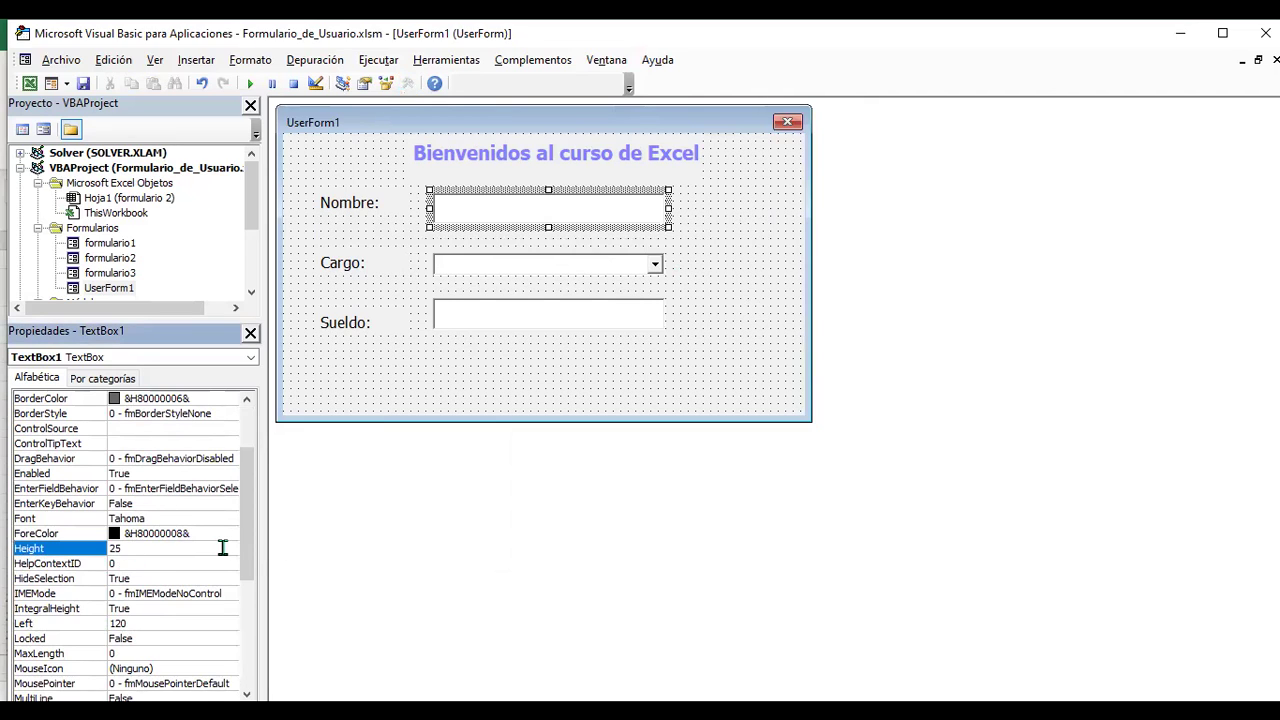
click(488, 318)
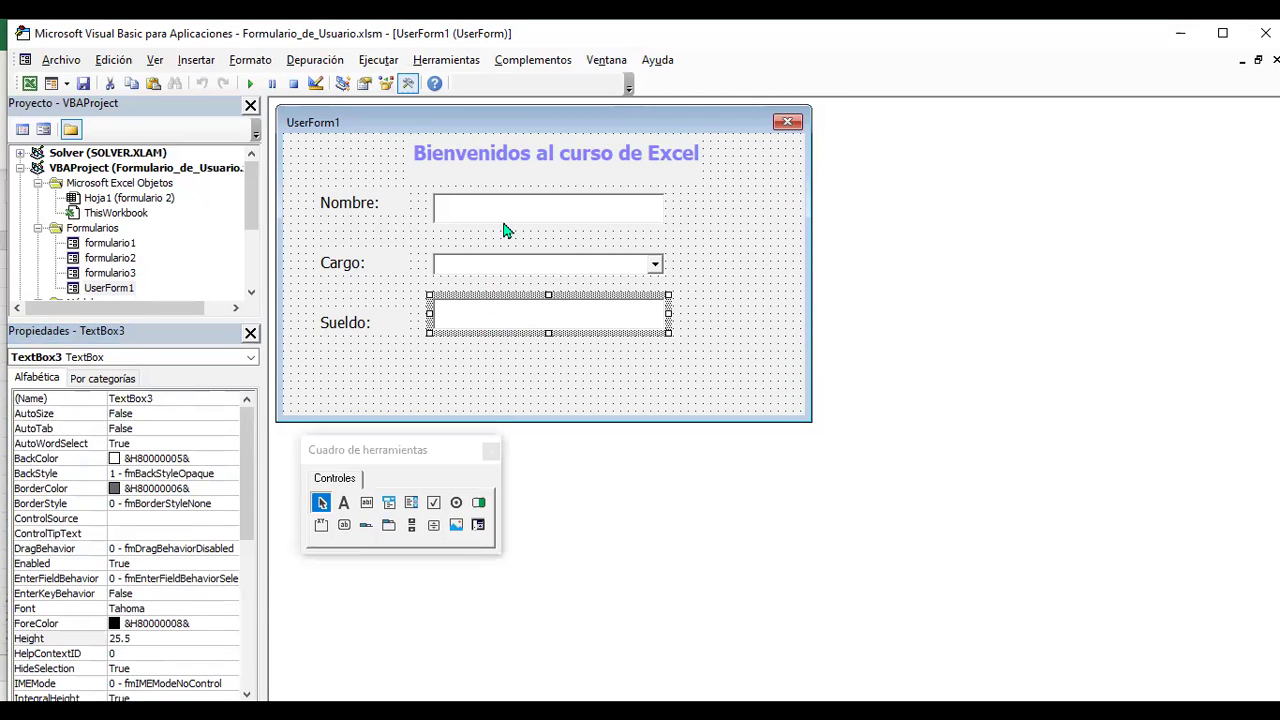
scroll(156, 584, down, 2)
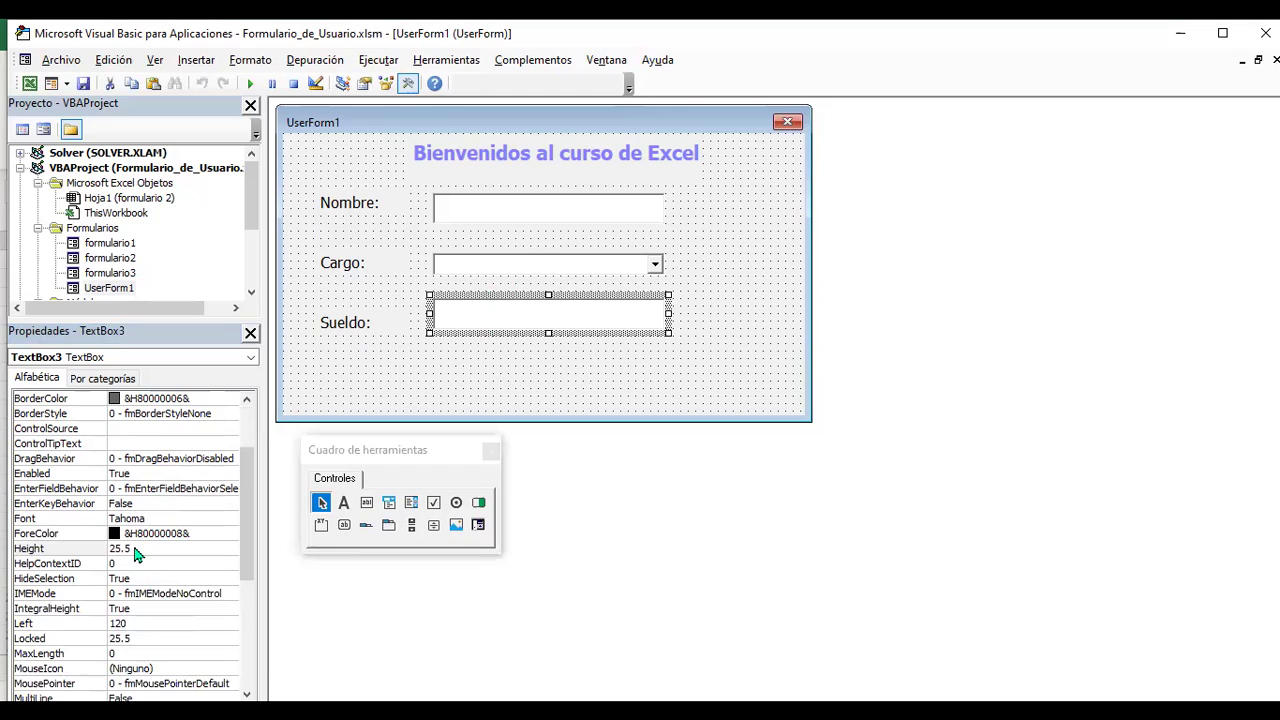
click(200, 548)
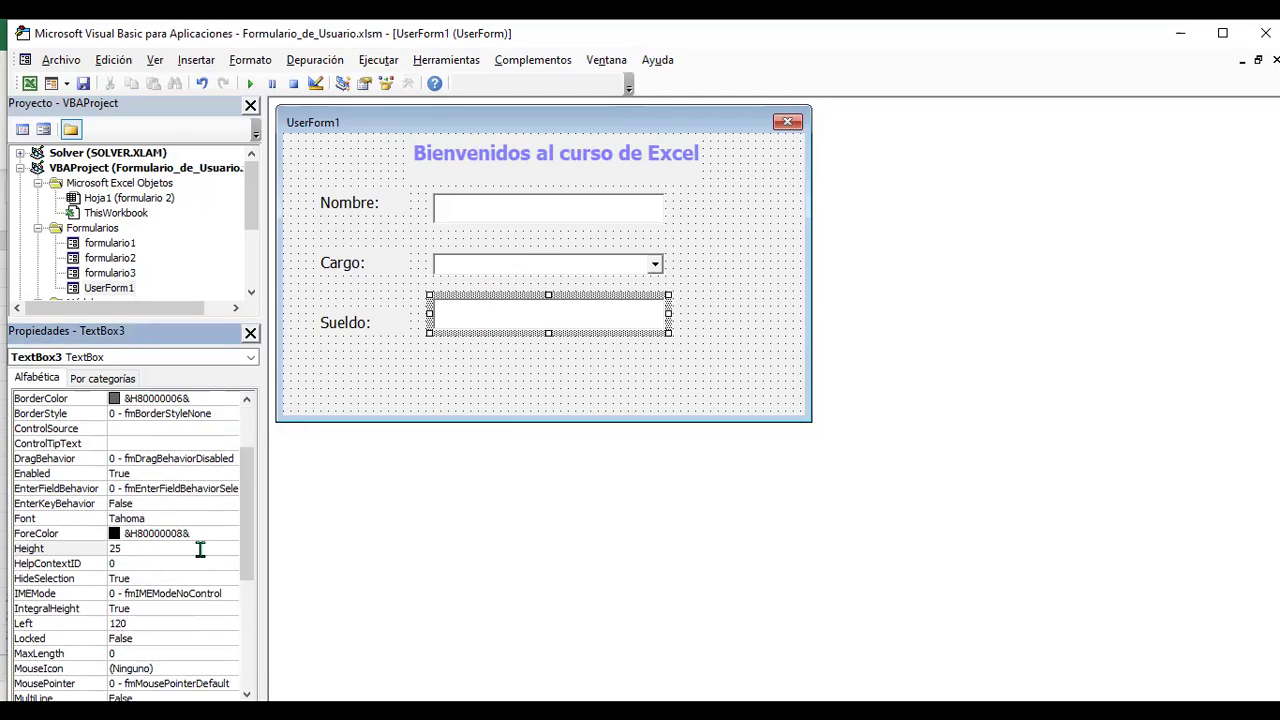
key(Return)
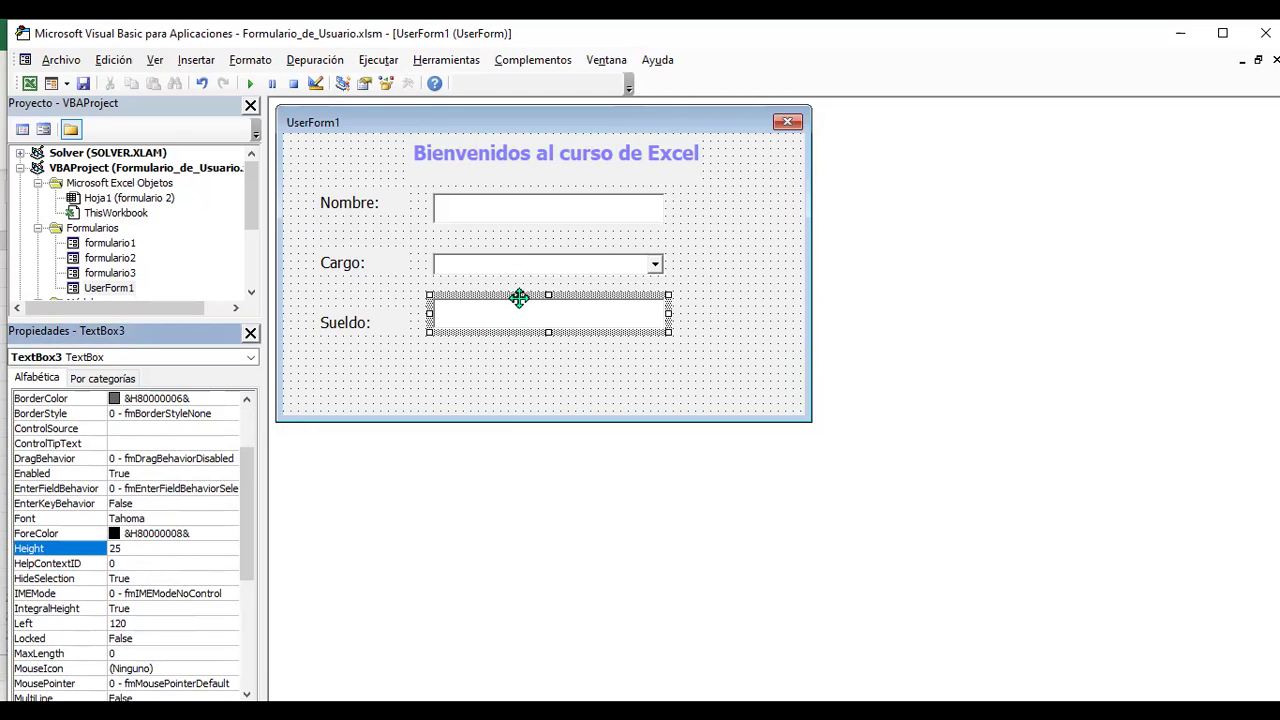
click(531, 264)
scroll(240, 543, down, 2)
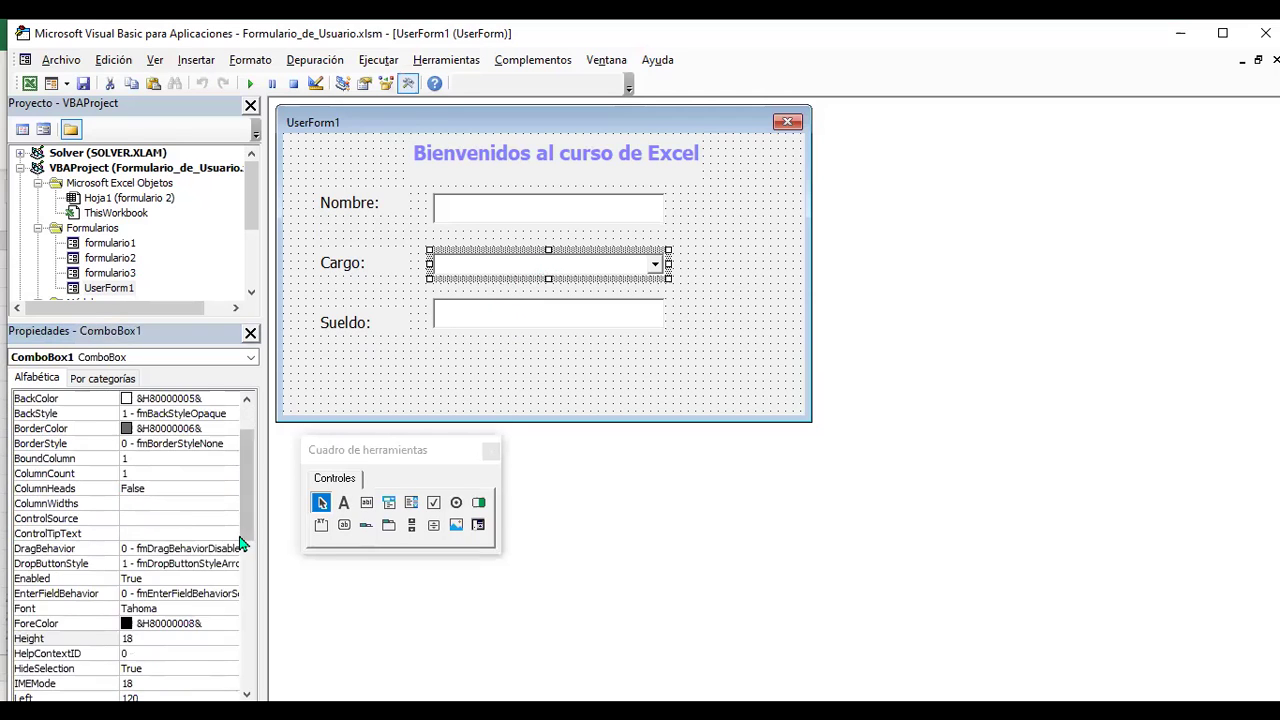
scroll(240, 545, down, 1)
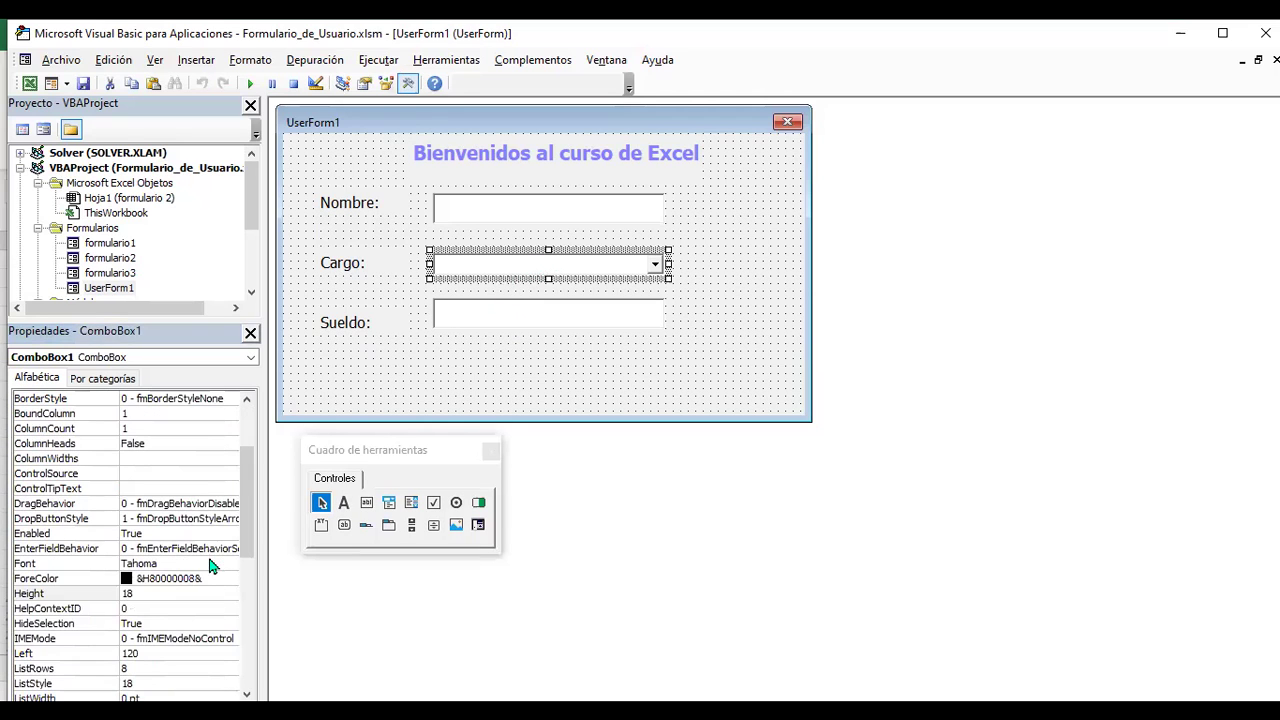
click(140, 594)
key(BackSpace)
key(BackSpace)
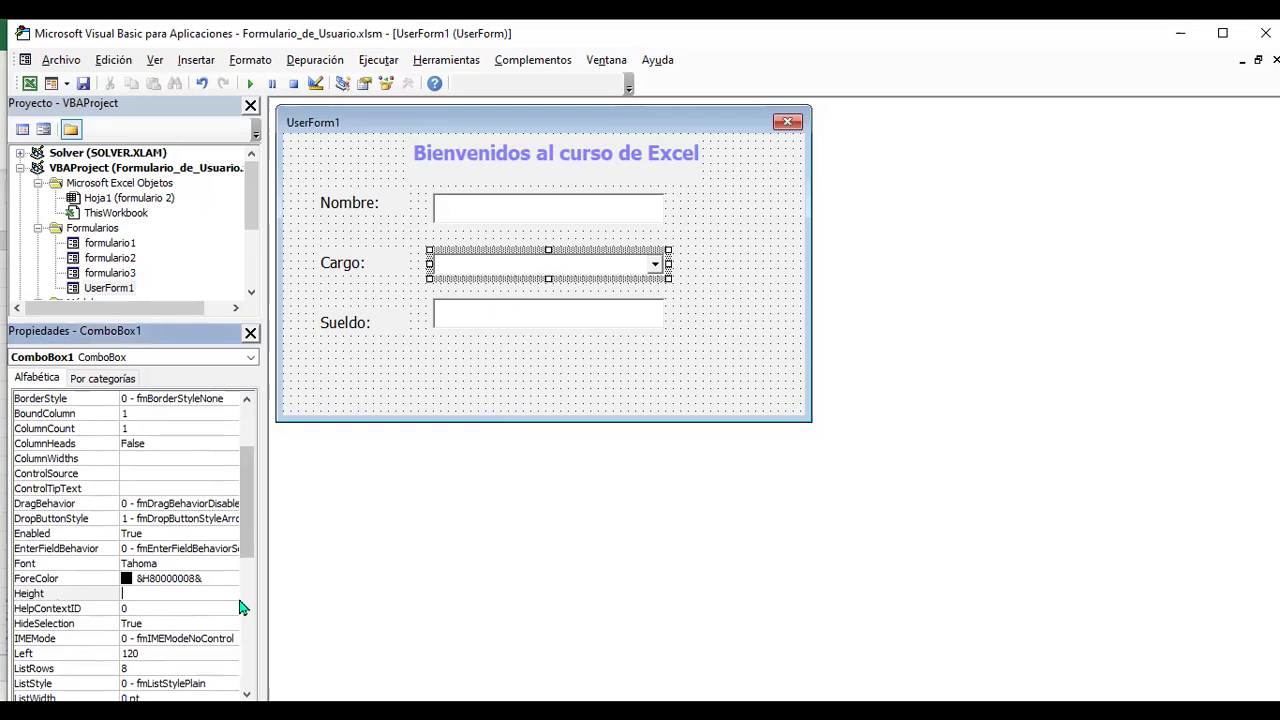
text(25)
key(Return)
Nudge the Sueldo text box down to line up with the other fields, then run the form.
click(766, 323)
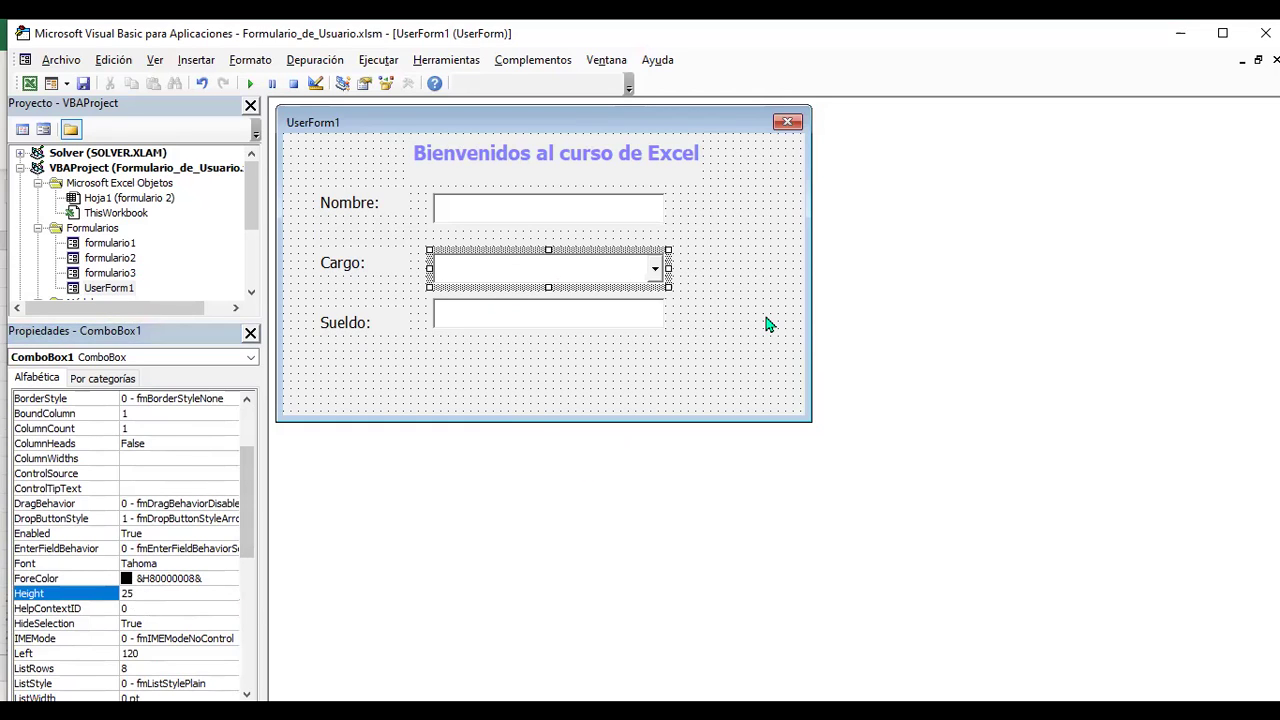
click(547, 315)
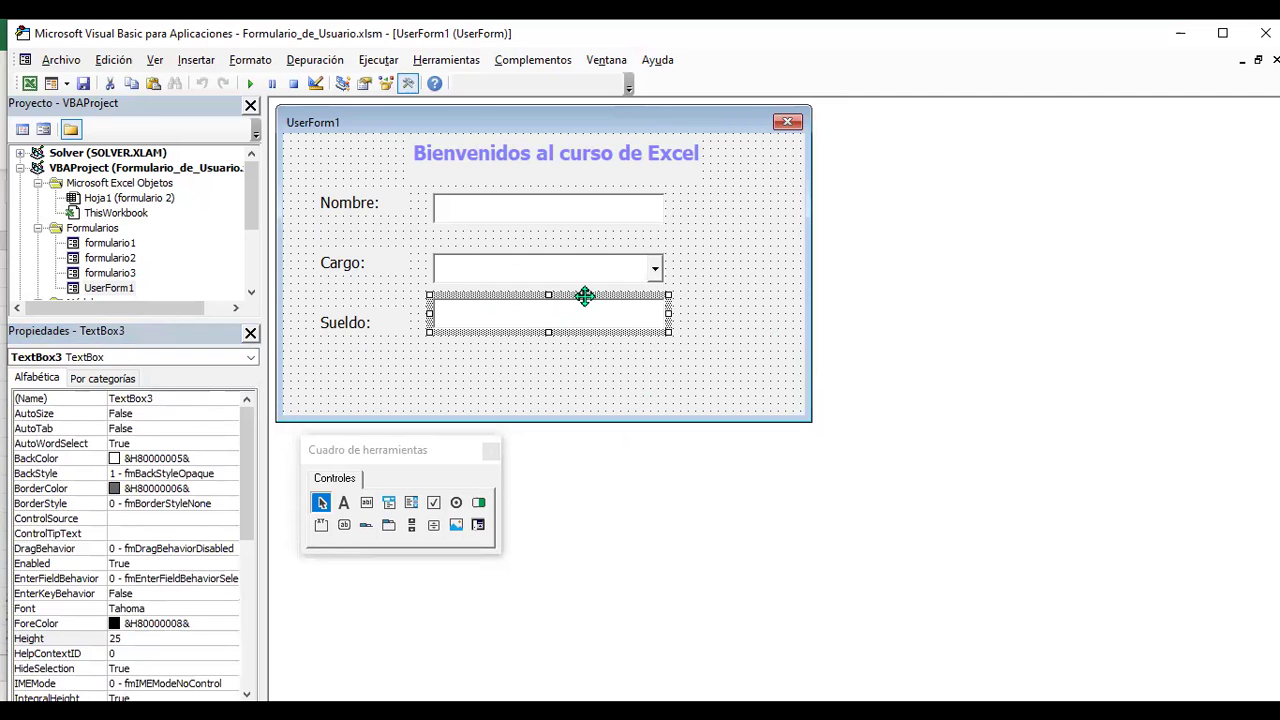
click(588, 318)
click(690, 330)
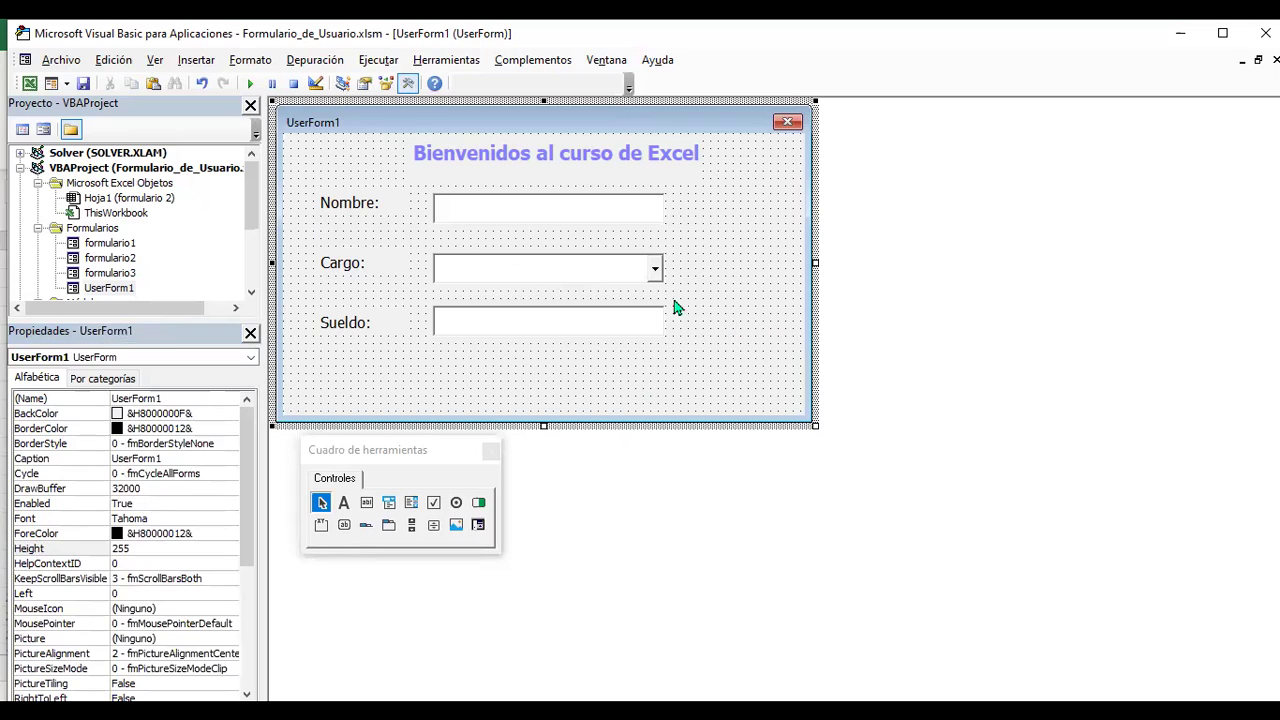
click(533, 322)
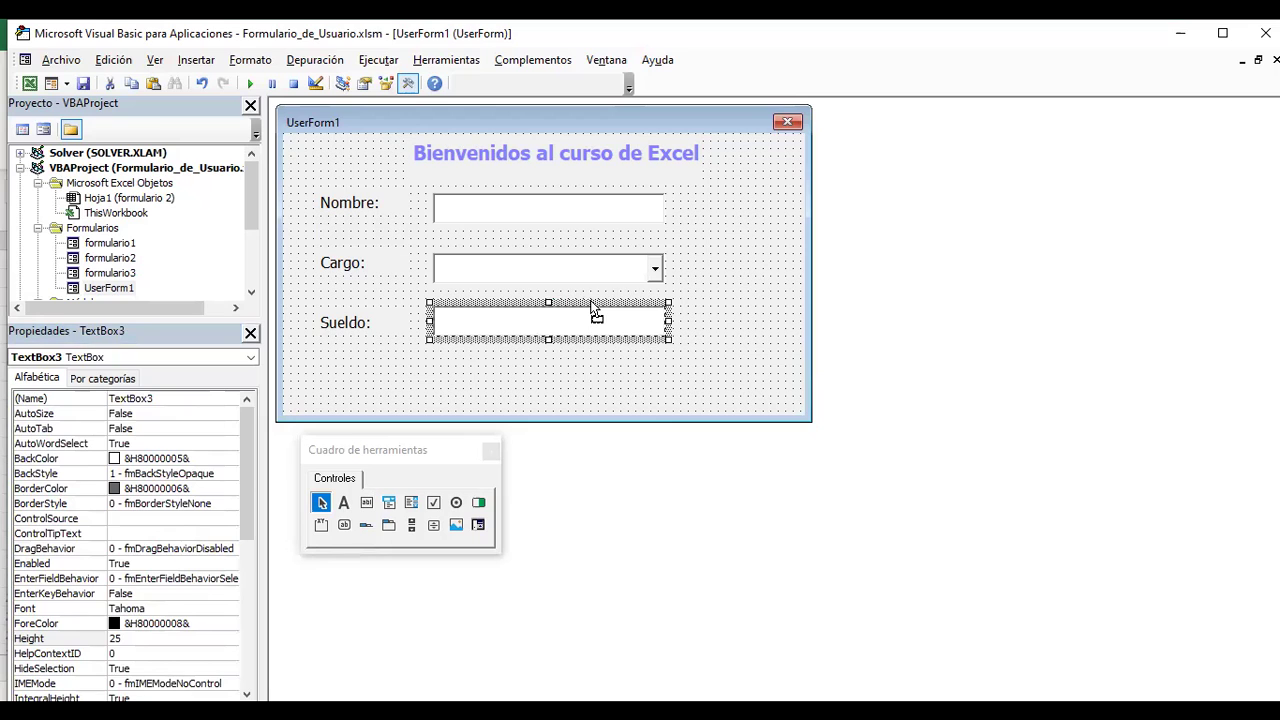
drag(592, 305, 593, 312)
click(680, 320)
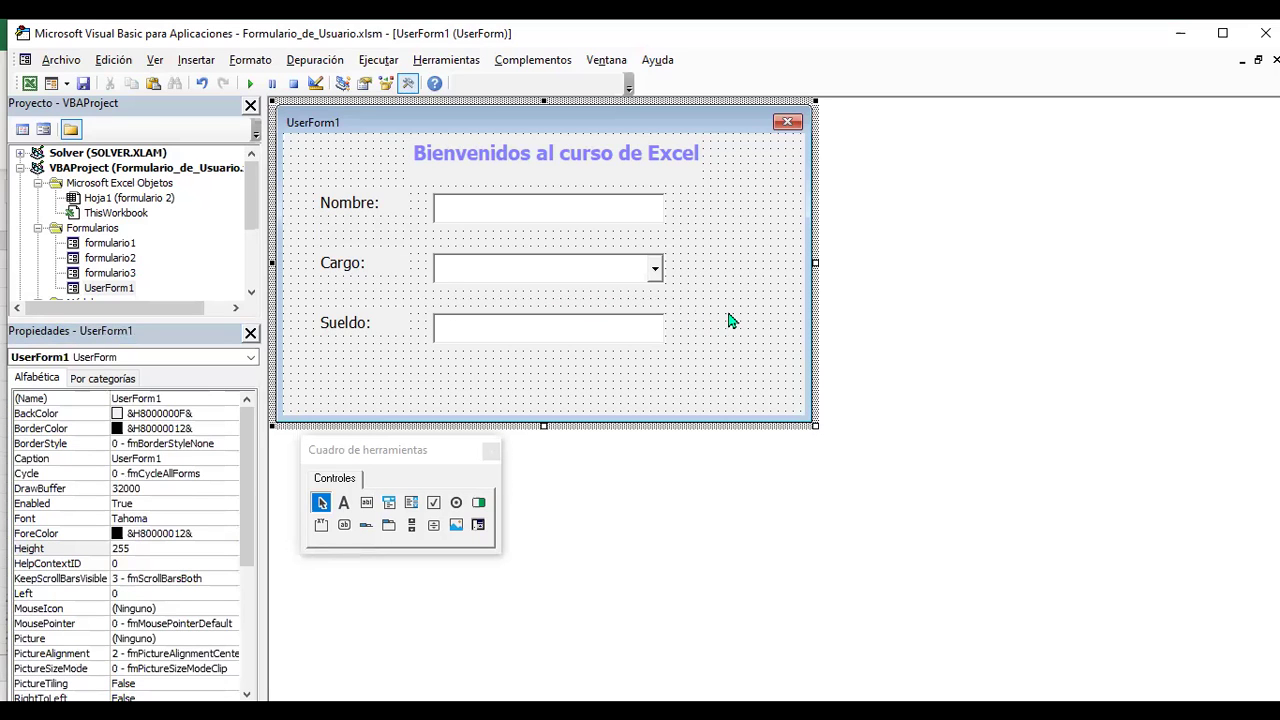
click(558, 217)
click(549, 278)
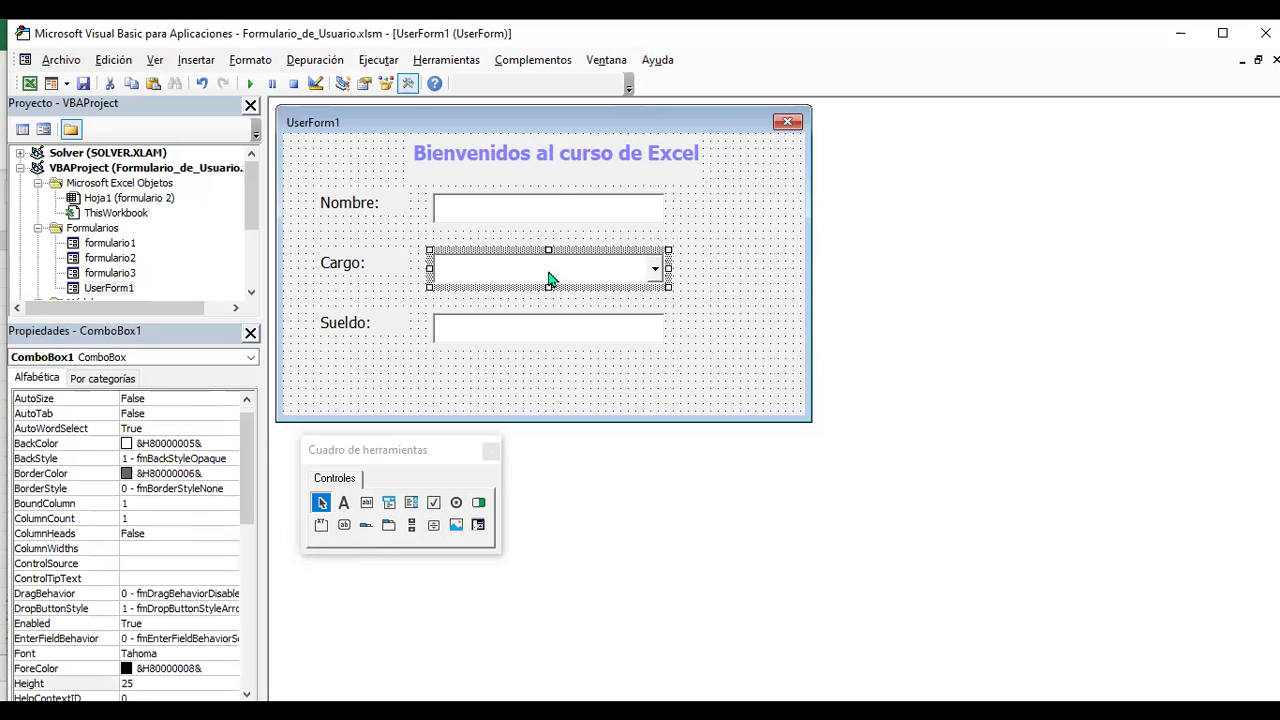
click(572, 330)
click(708, 352)
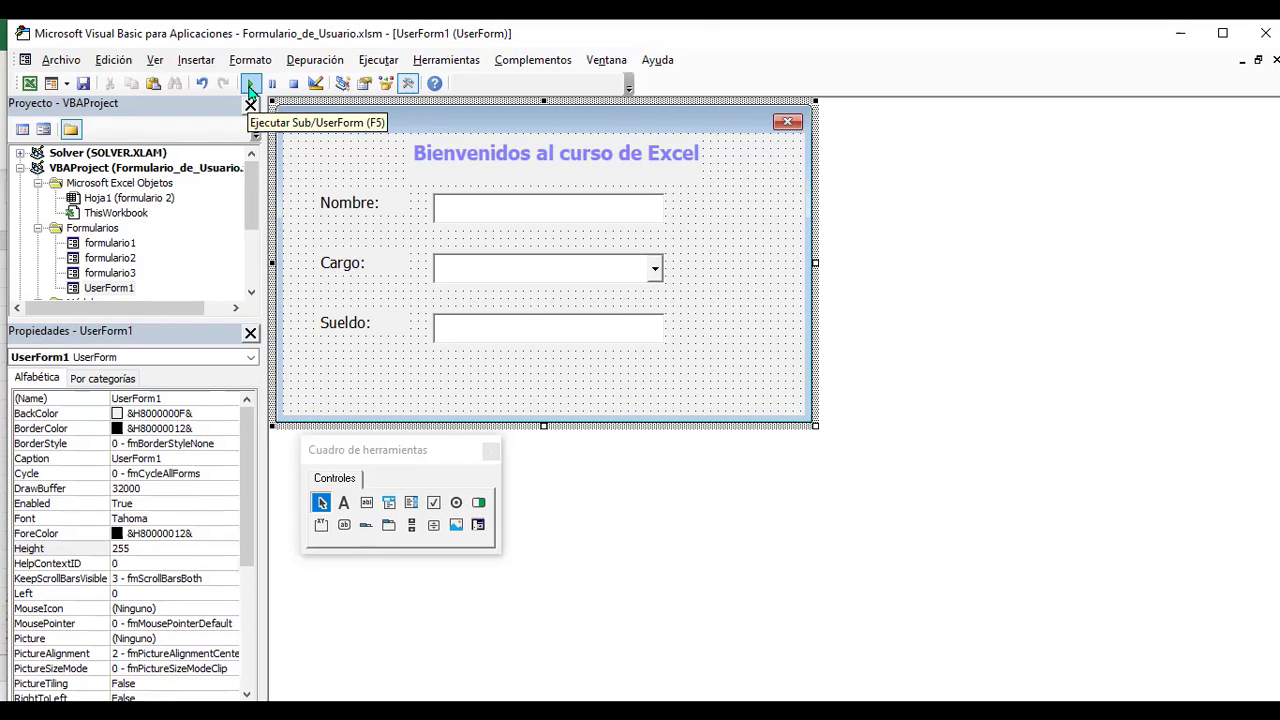
click(250, 86)
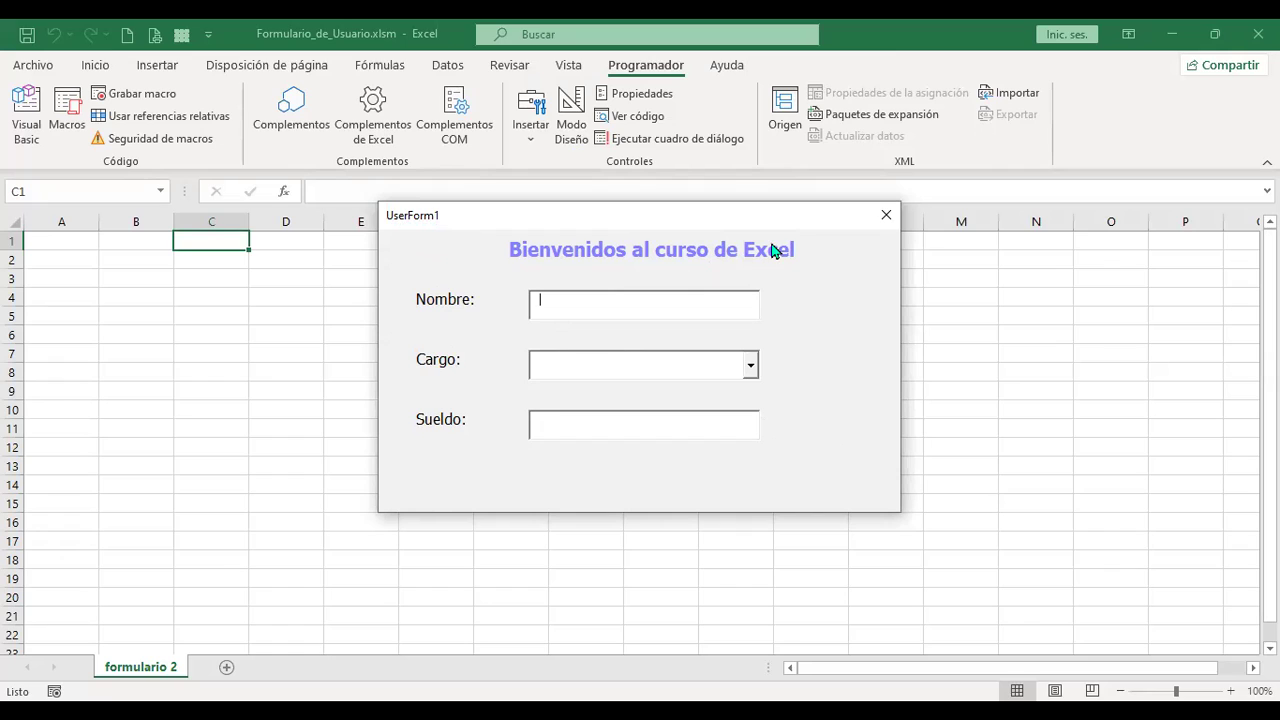
Enter a sample name and 2000 for Sueldo, check the empty Cargo list, then close the form.
click(751, 366)
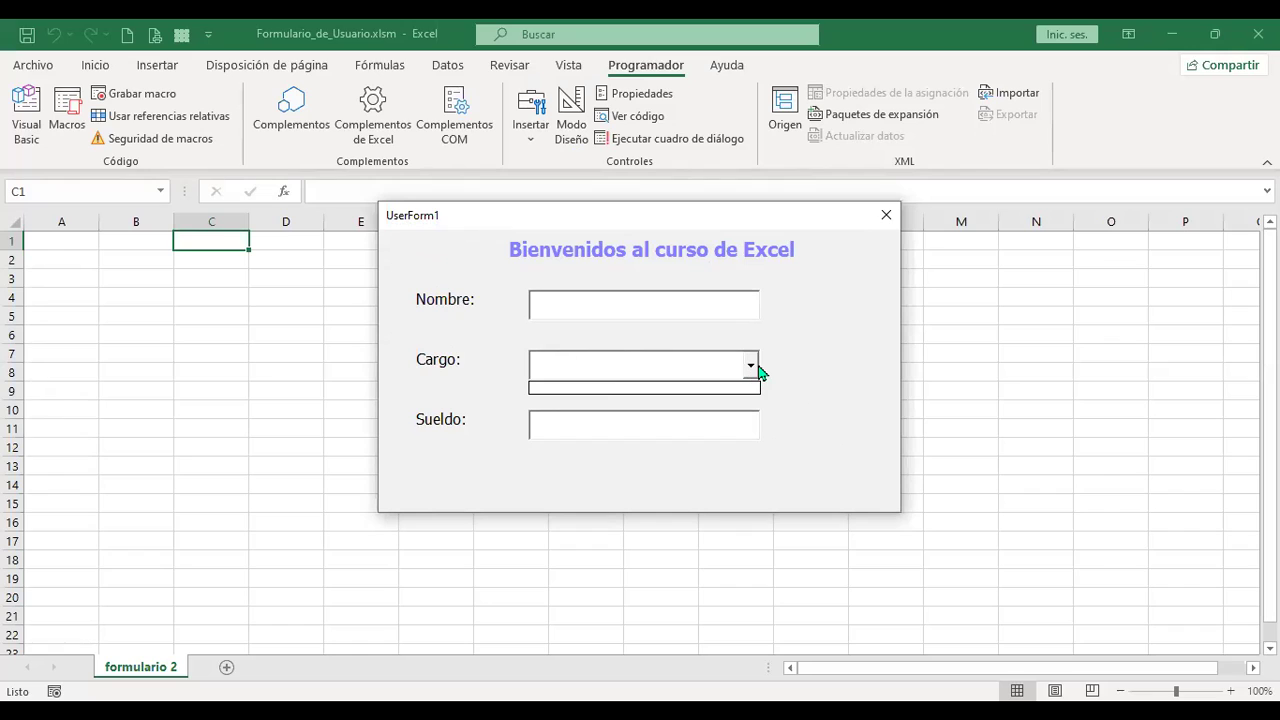
click(790, 370)
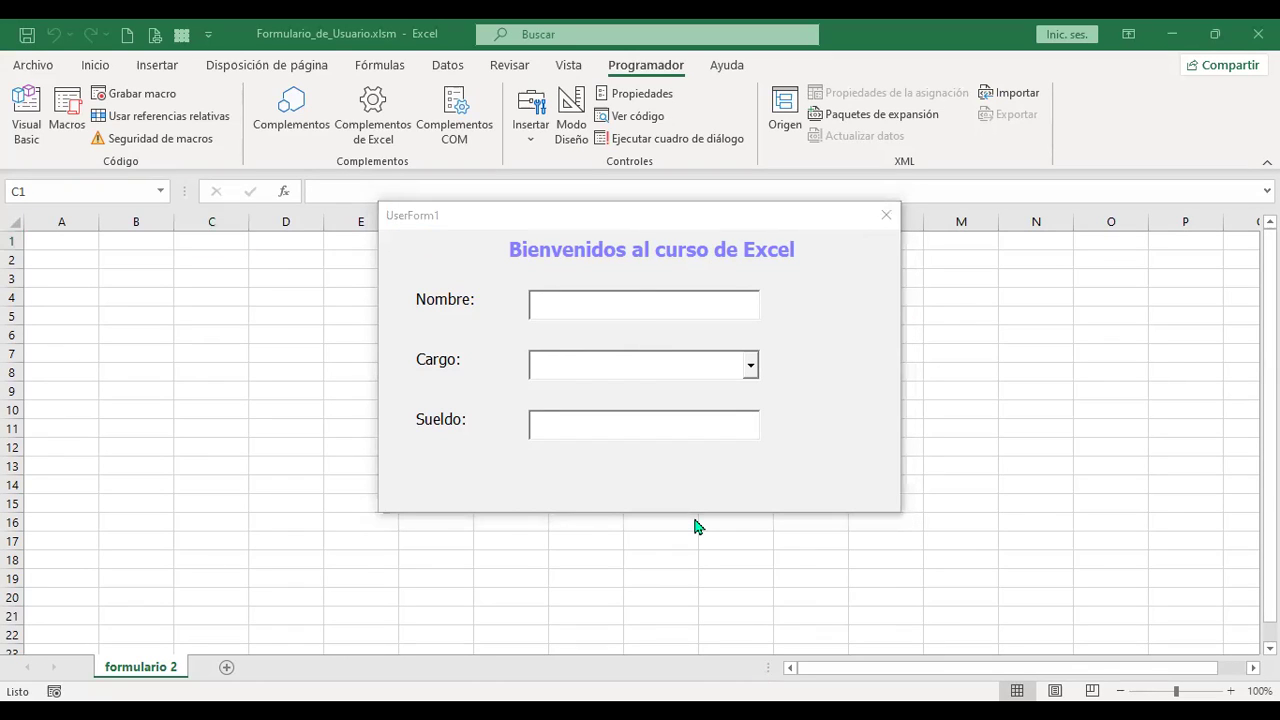
click(638, 305)
text(E)
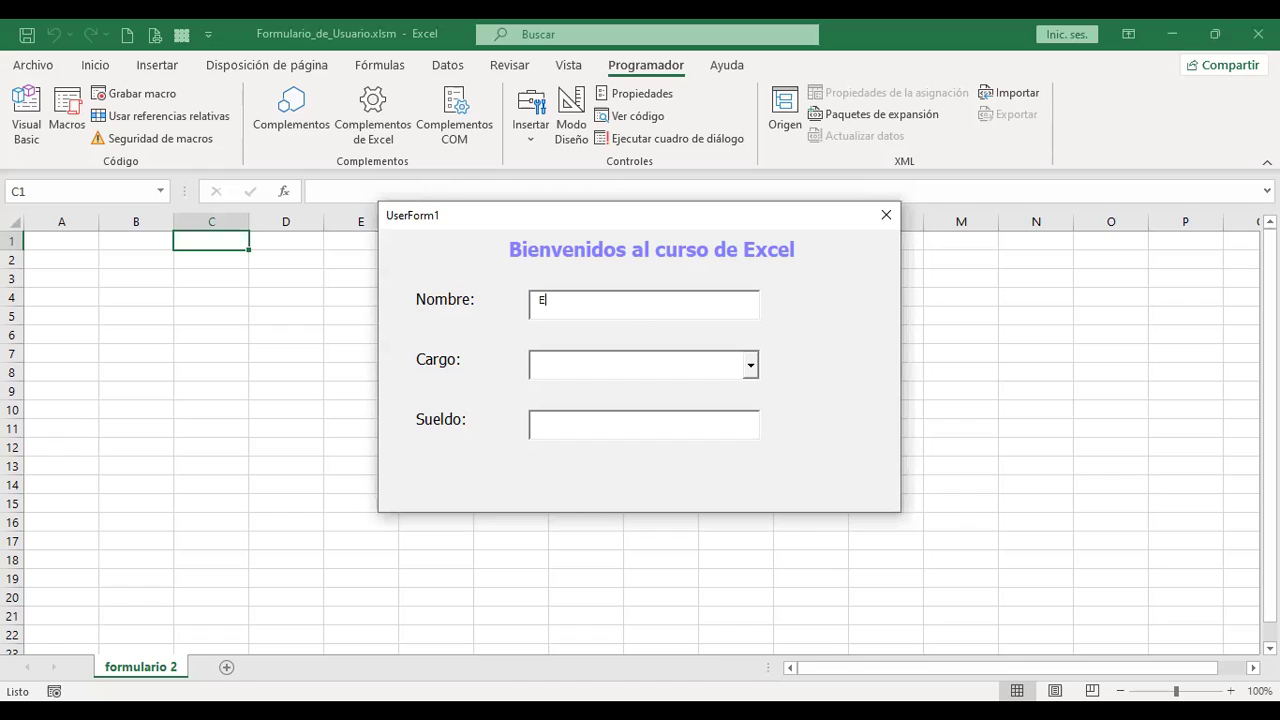
text(nrique)
click(666, 426)
text(2000)
click(752, 371)
click(707, 466)
click(892, 222)
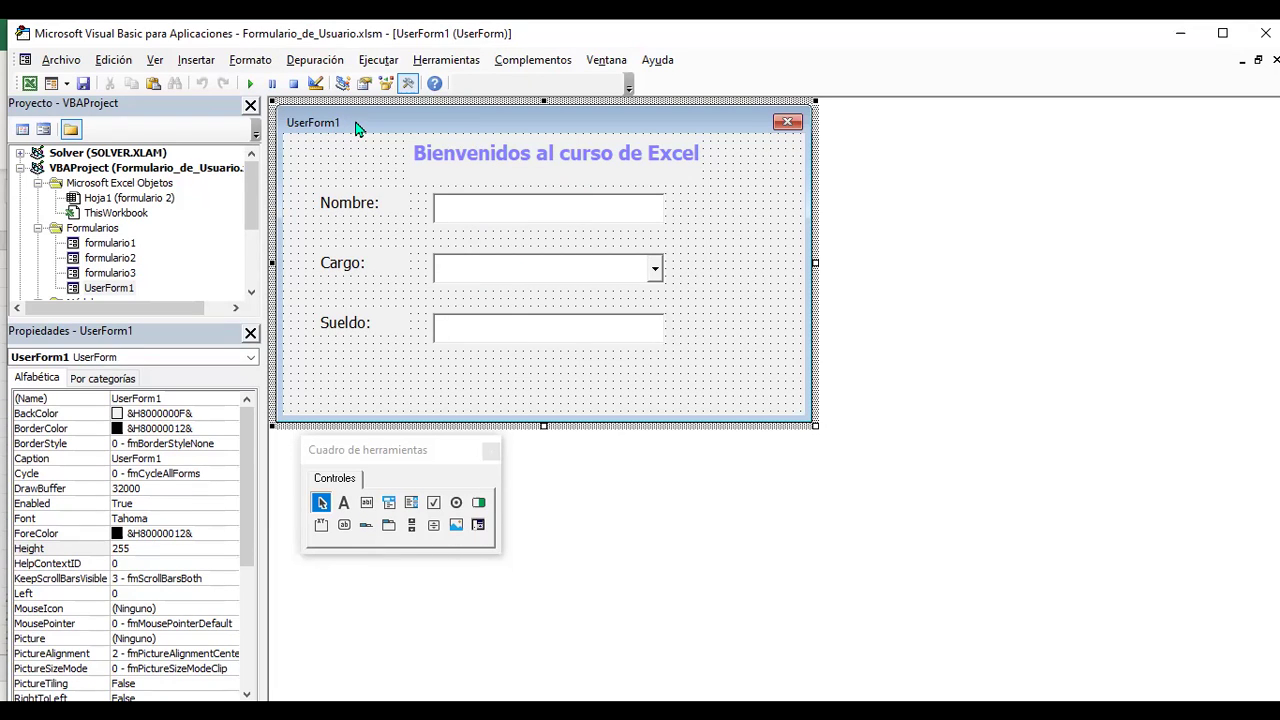
Change the form's Caption to 'Captura de datos'.
click(185, 460)
key(BackSpace)
key(BackSpace)
key(BackSpace)
key(BackSpace)
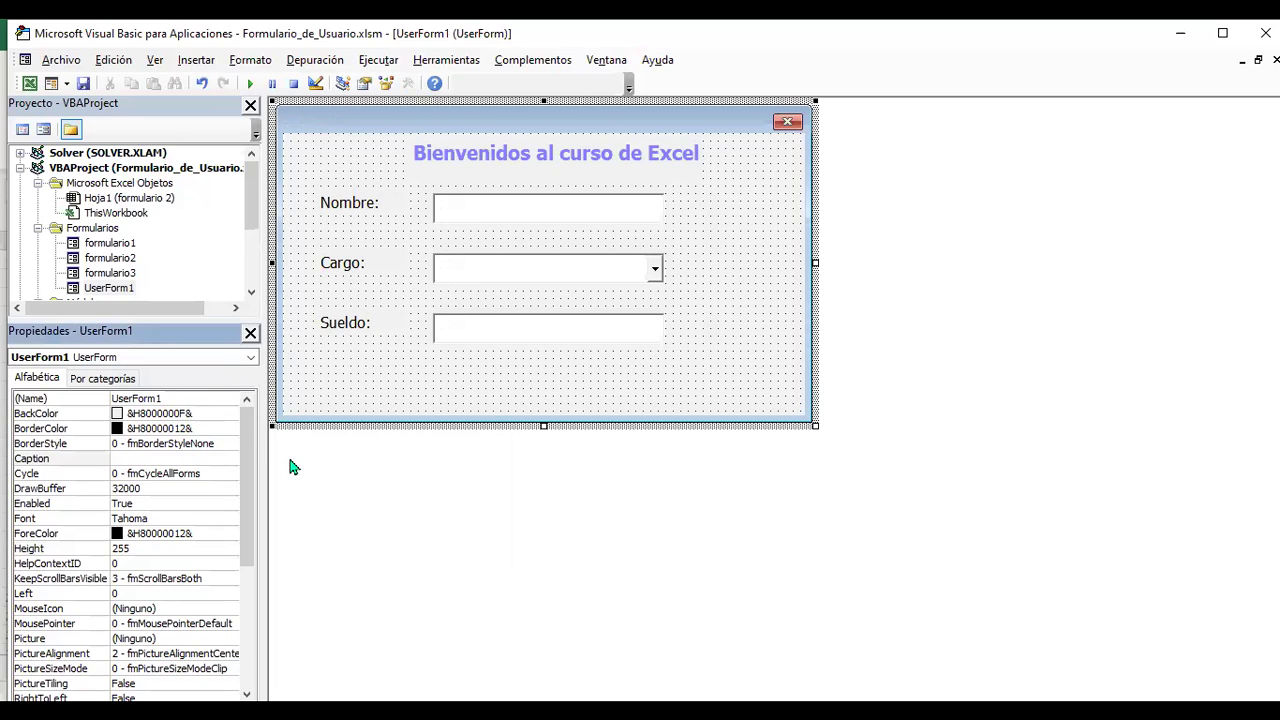
text(Captura de datos)
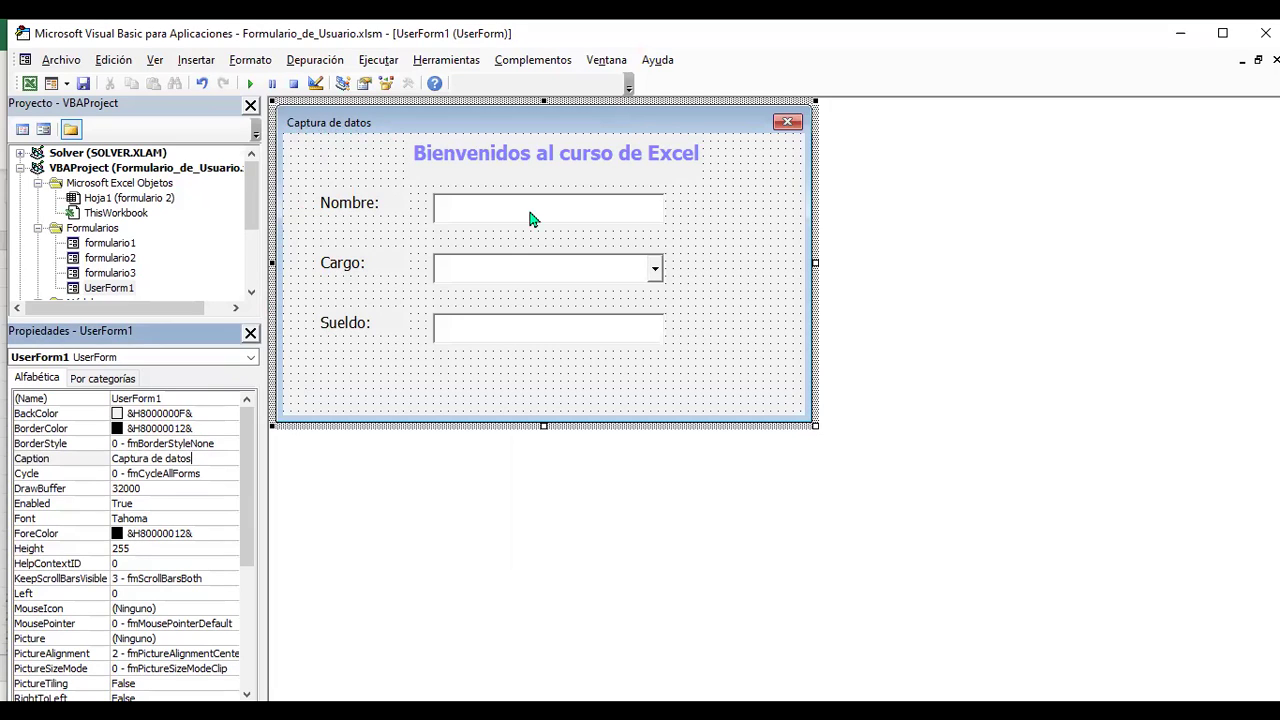
Draw an empty ListBox below the Sueldo field.
click(530, 378)
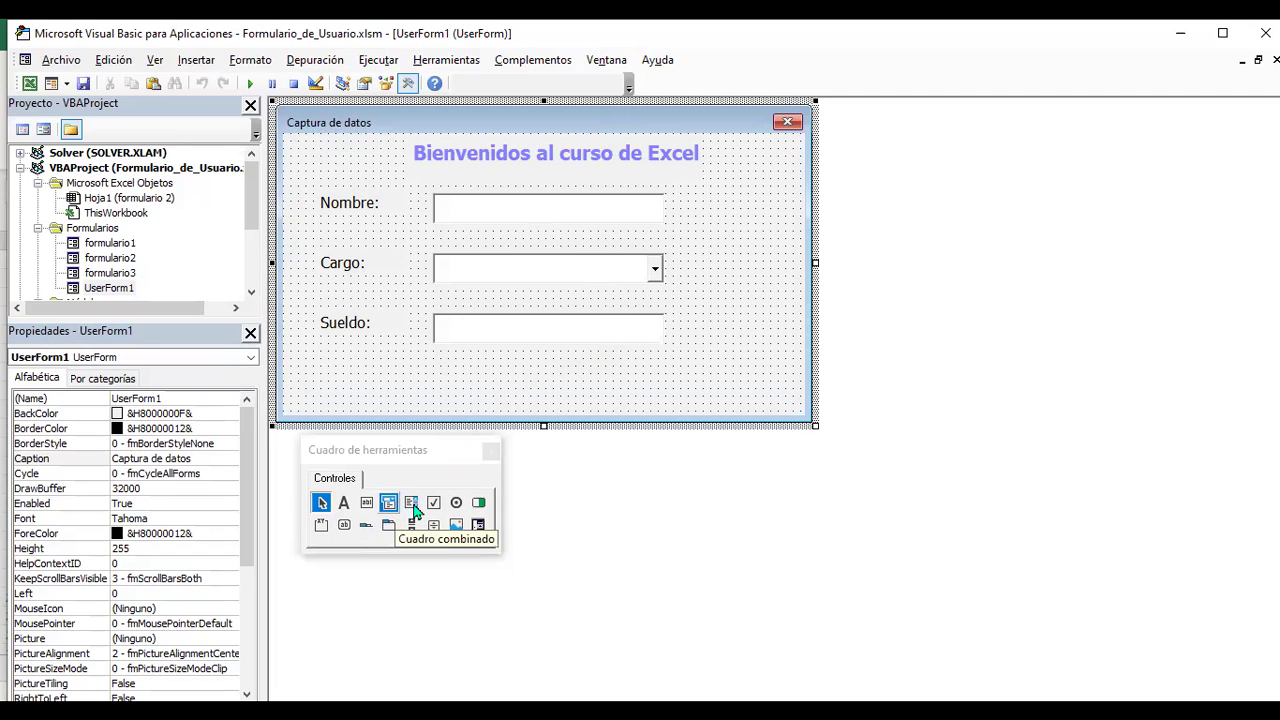
click(413, 507)
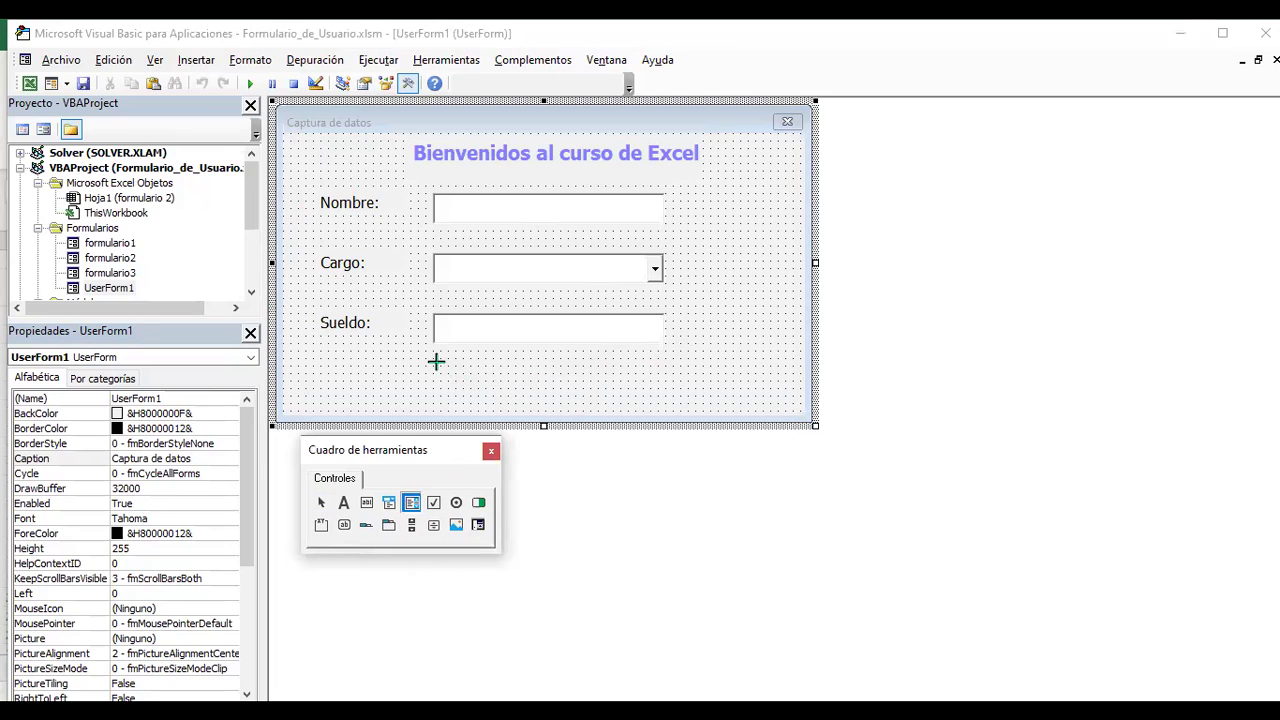
drag(433, 362, 533, 436)
click(588, 379)
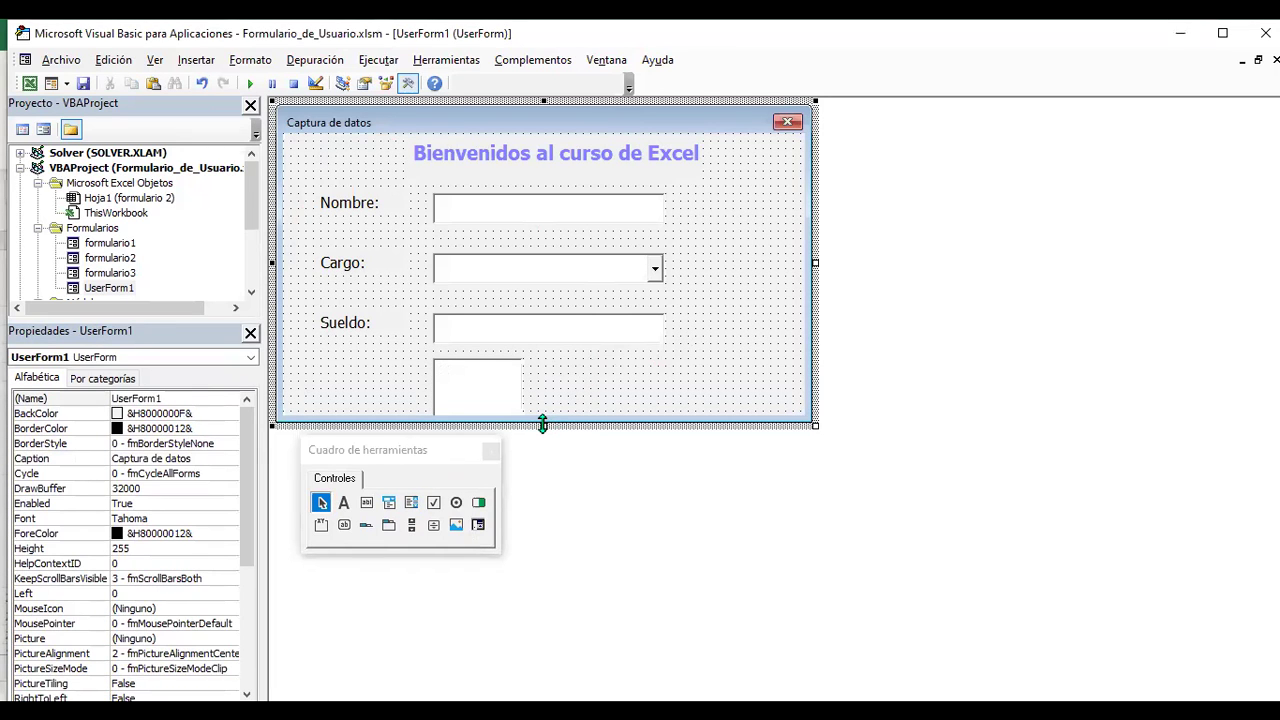
Stretch the form's bottom edge down to Height 321, then select the list box.
drag(542, 424, 542, 502)
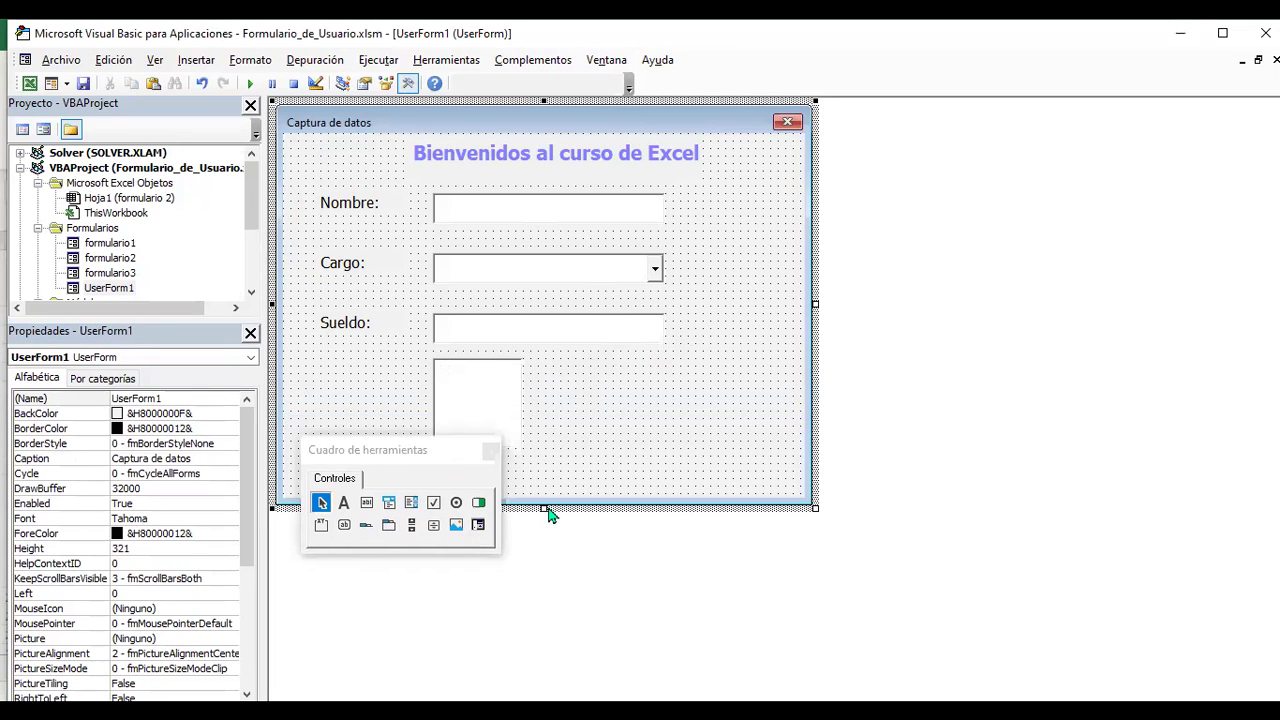
click(475, 365)
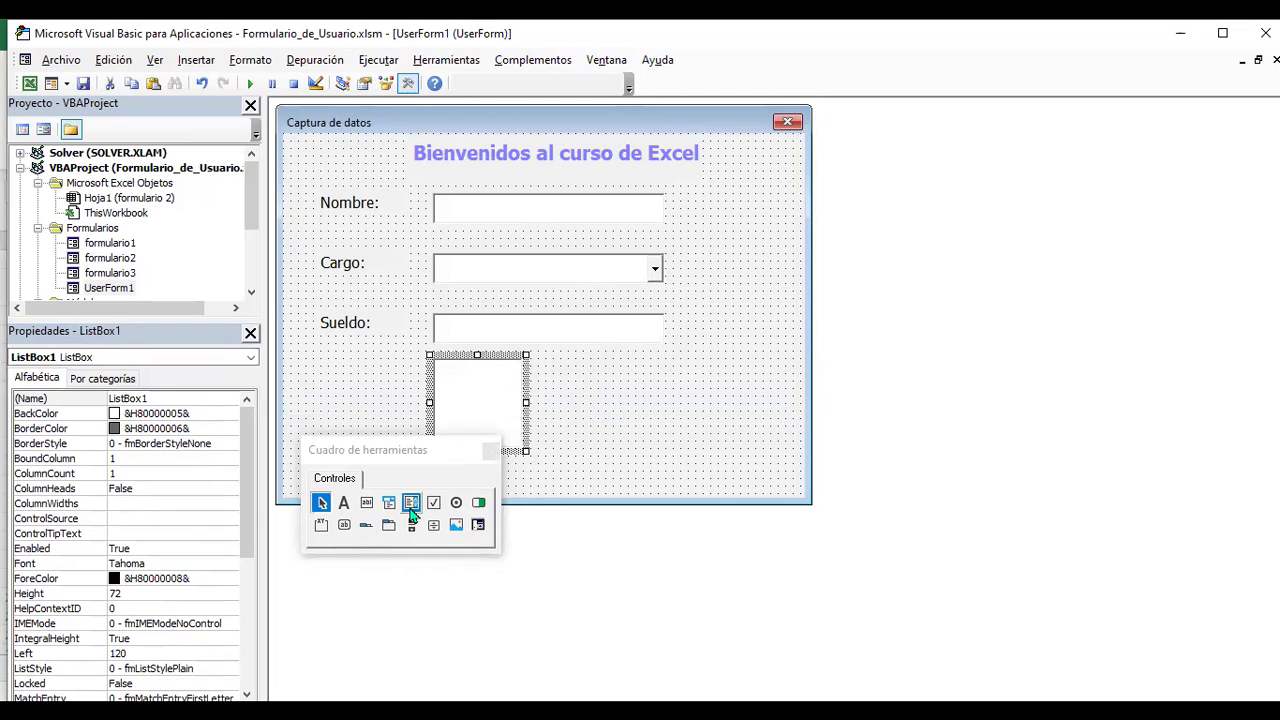
key(Escape)
click(491, 391)
Test-run the form and click into the Nombre field, the Cargo combo box and the Sueldo field.
click(252, 86)
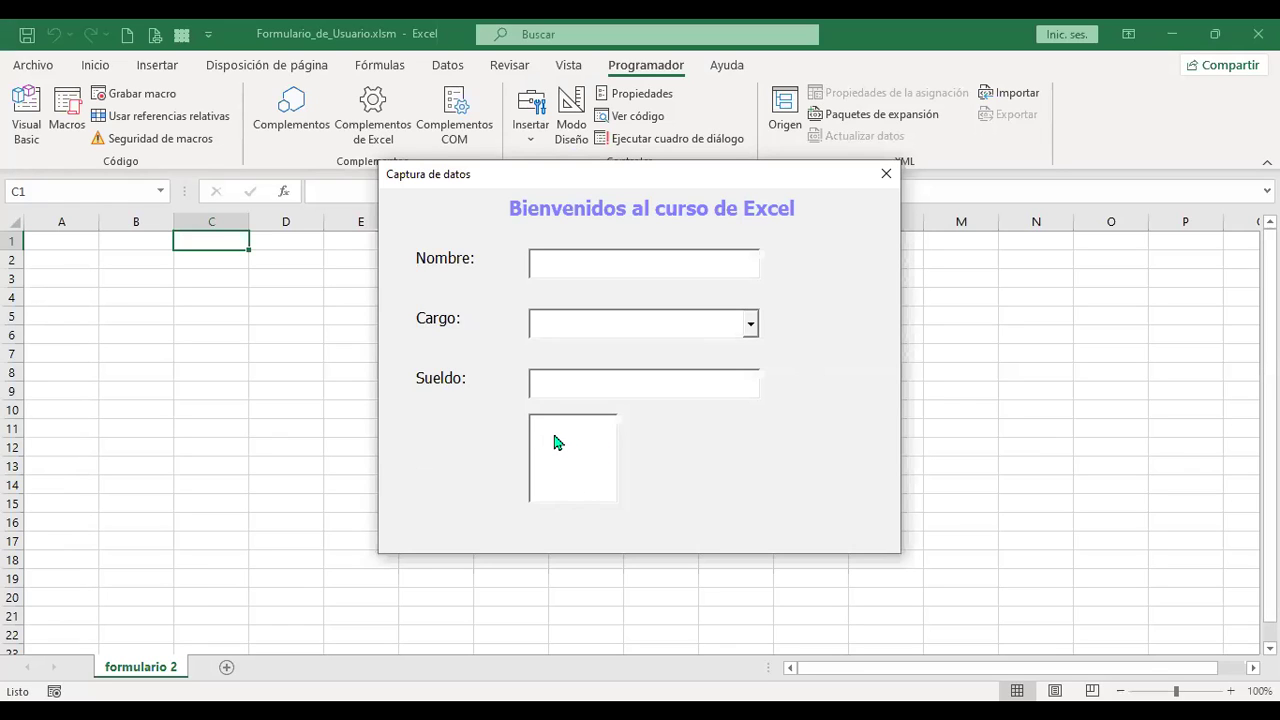
click(563, 264)
click(590, 326)
click(586, 381)
Close the test run and place CheckBox1 beside the Cargo drop-down.
click(886, 173)
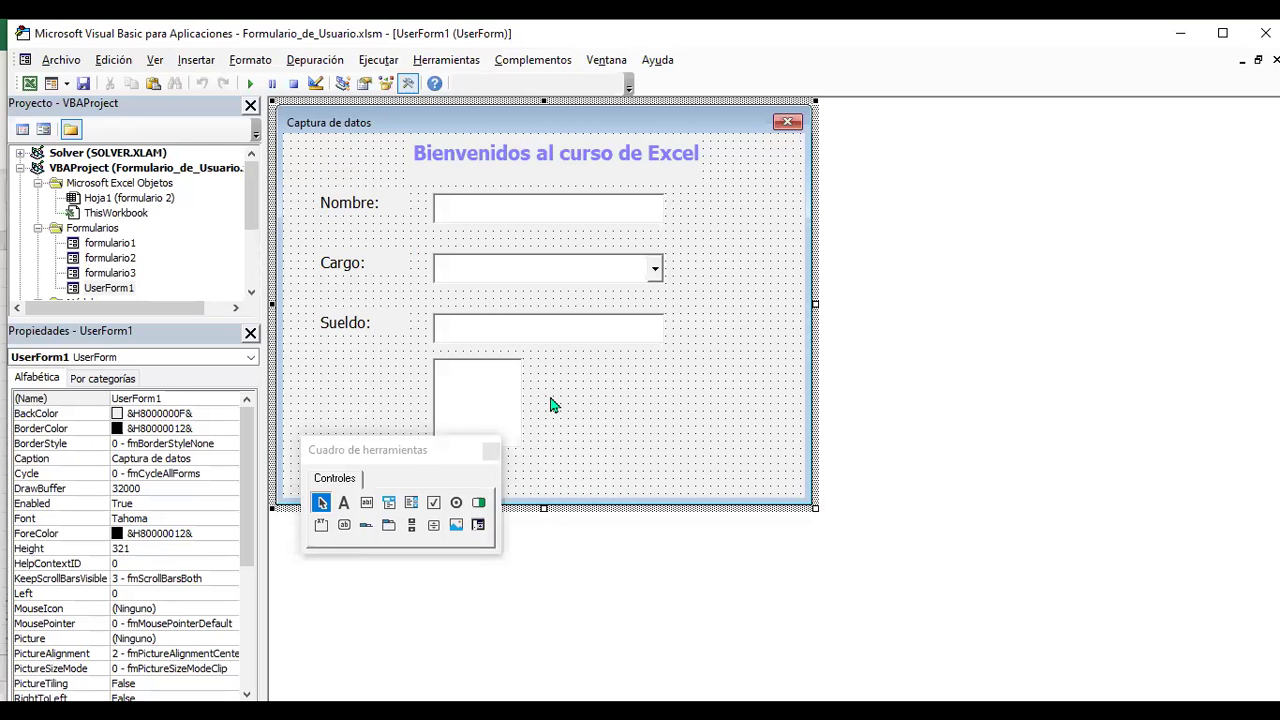
click(434, 512)
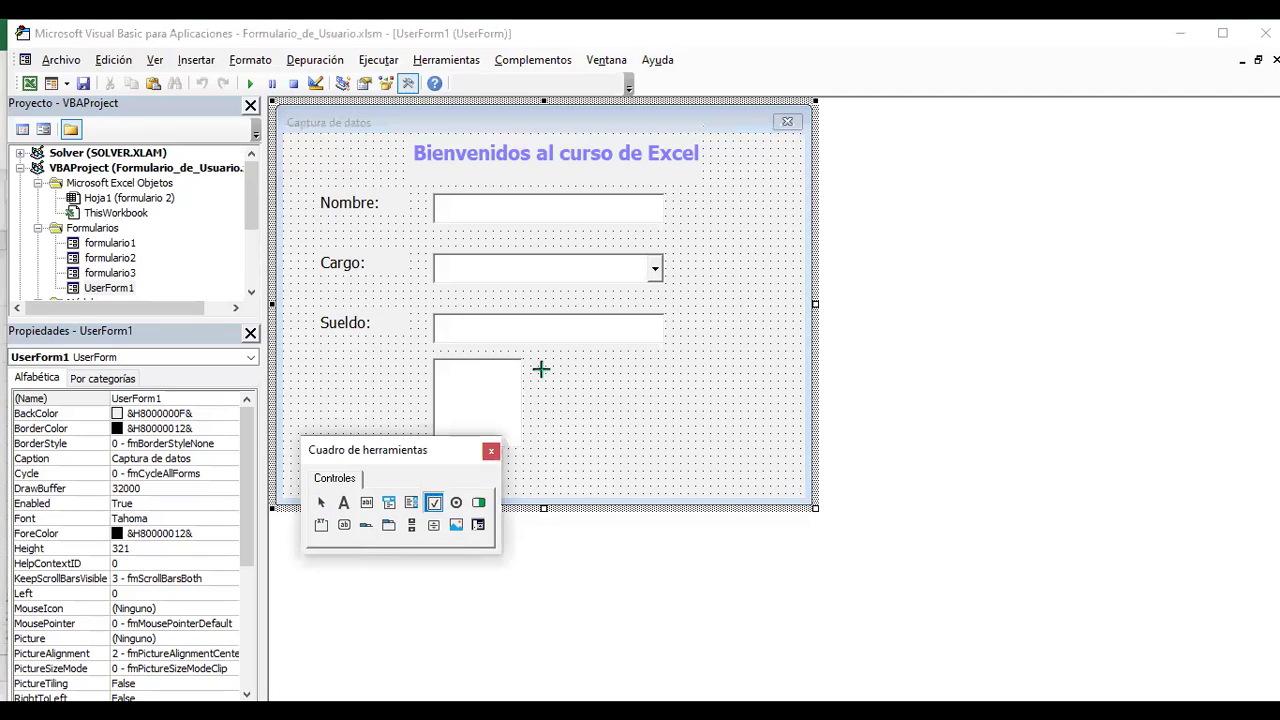
click(541, 359)
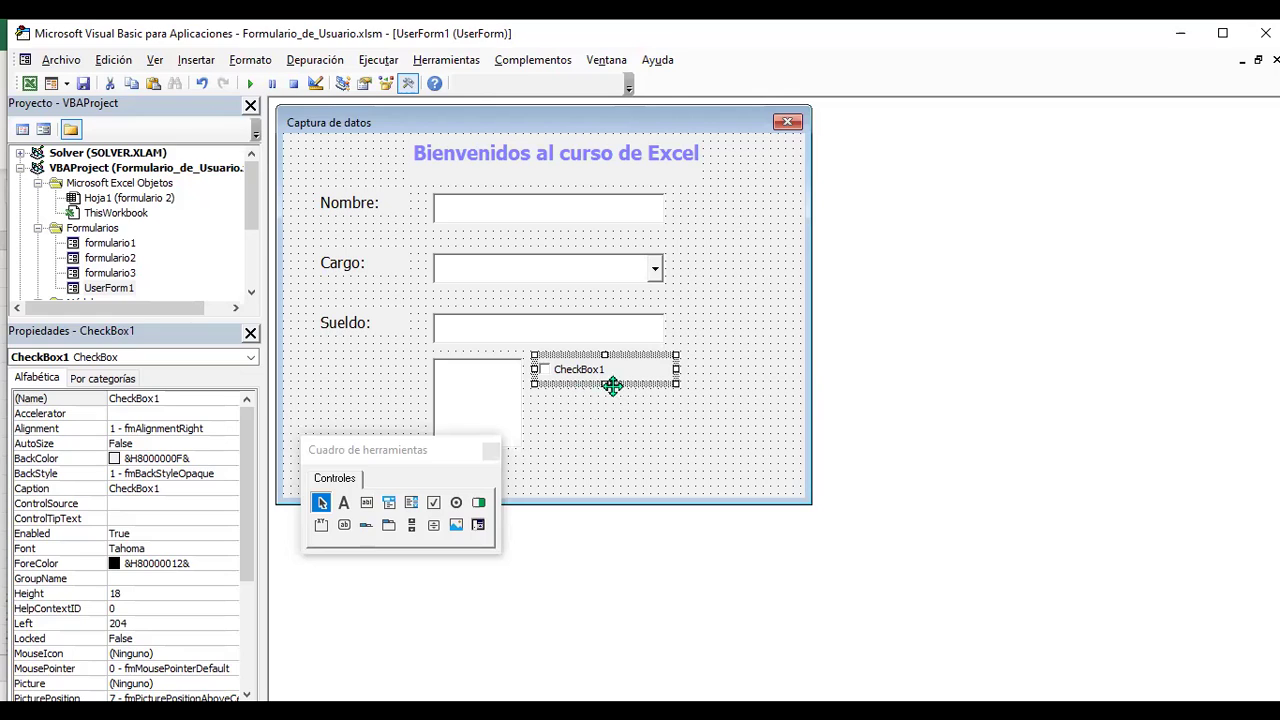
mouse_move(586, 352)
mouse_down()
mouse_move(737, 313)
mouse_move(717, 262)
mouse_up()
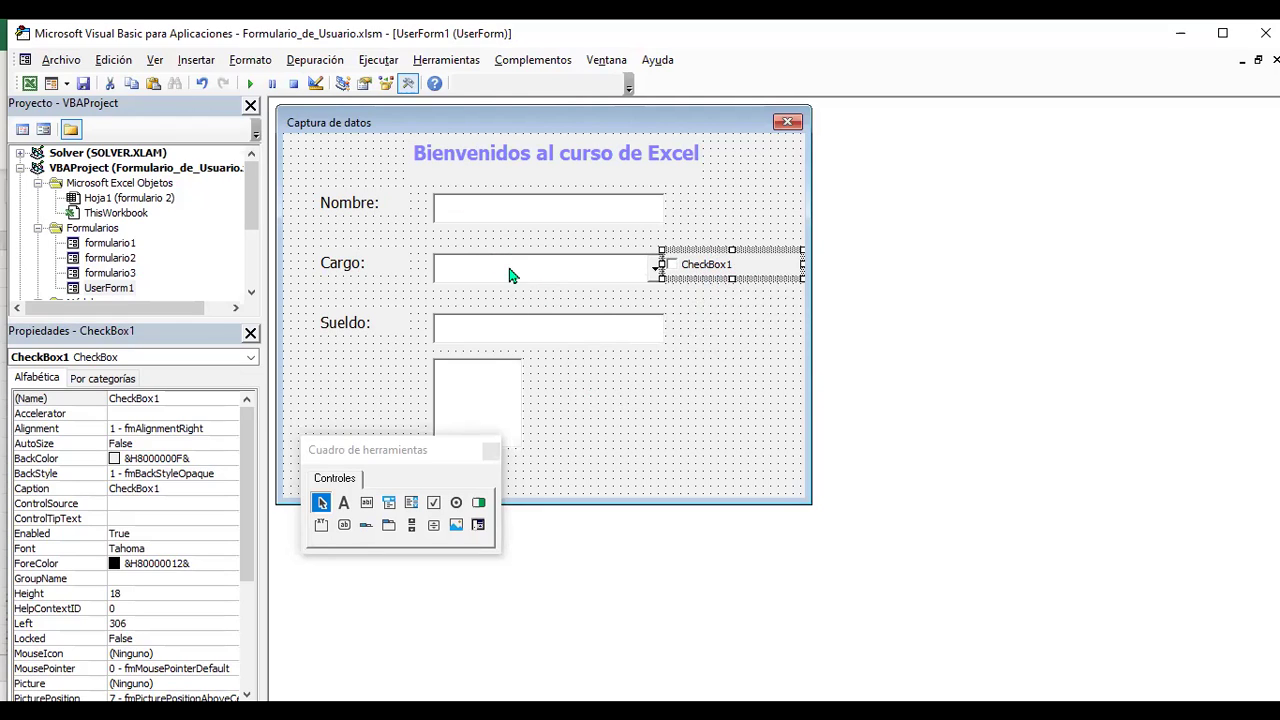
Place OptionButton1 below CheckBox1.
click(457, 505)
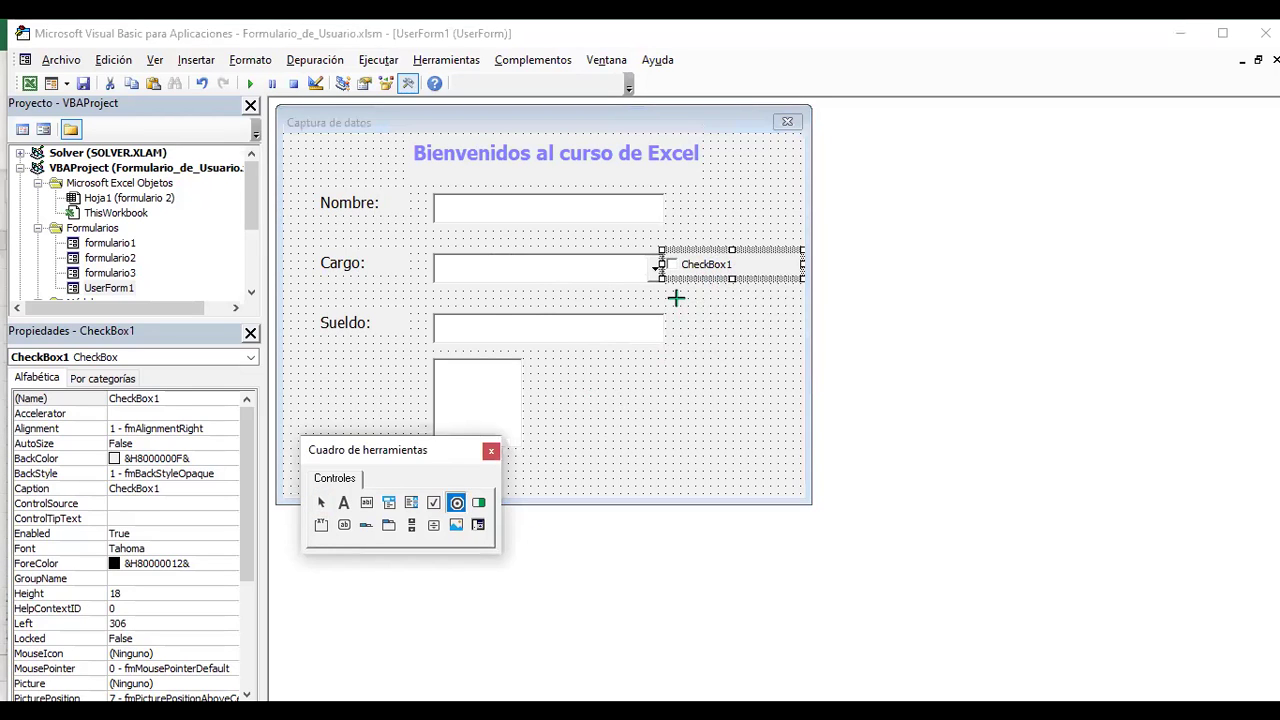
click(676, 298)
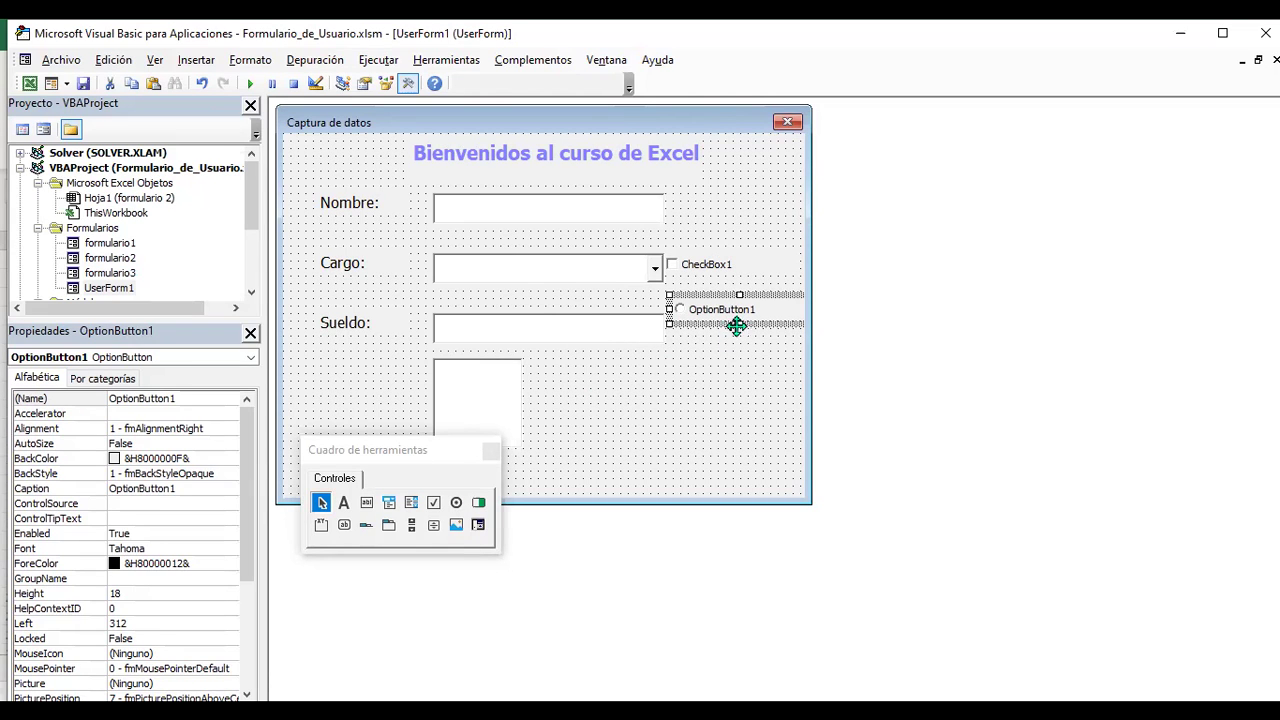
click(706, 272)
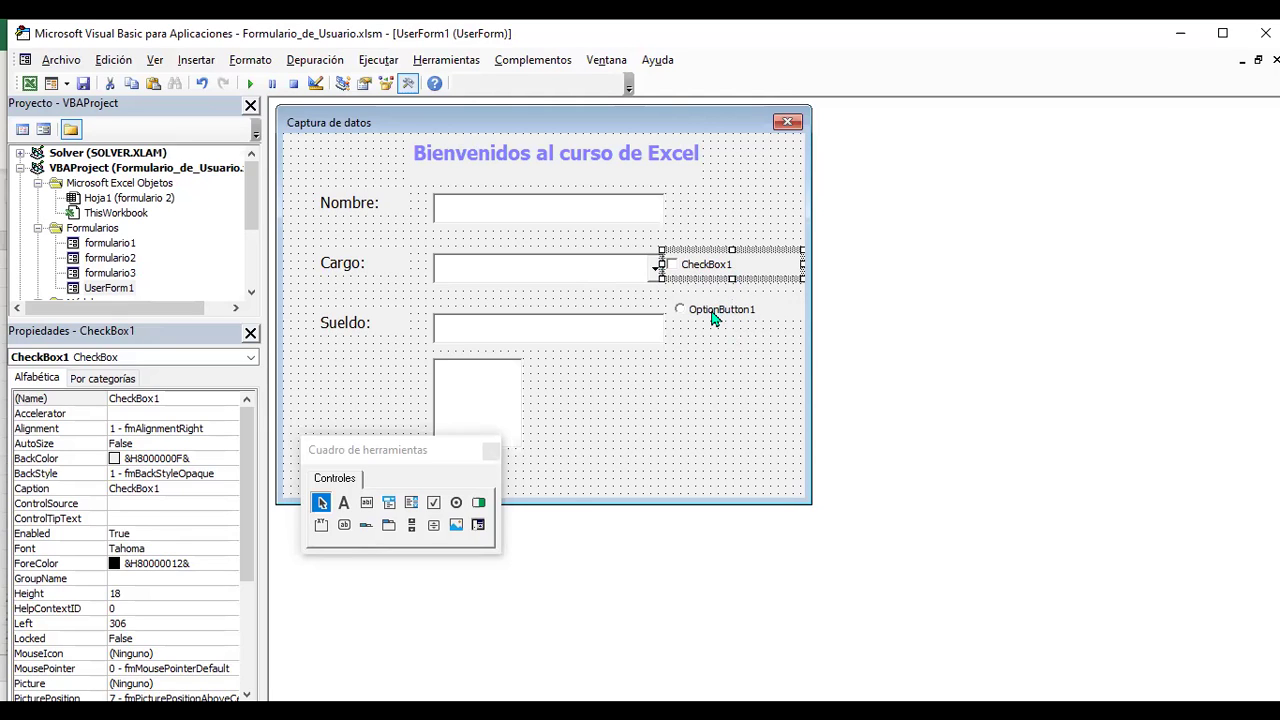
Draw Toggle Button 1 beside the list box and run the form to test it.
click(479, 503)
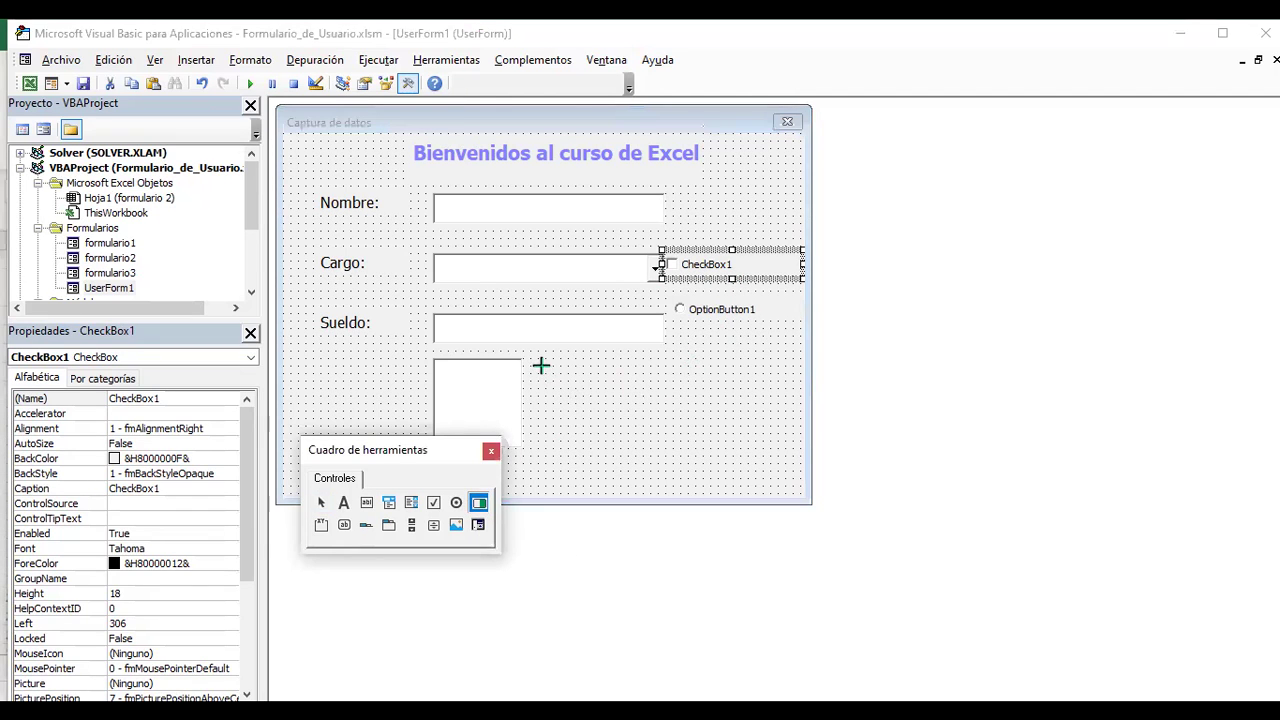
drag(541, 364, 581, 413)
click(617, 400)
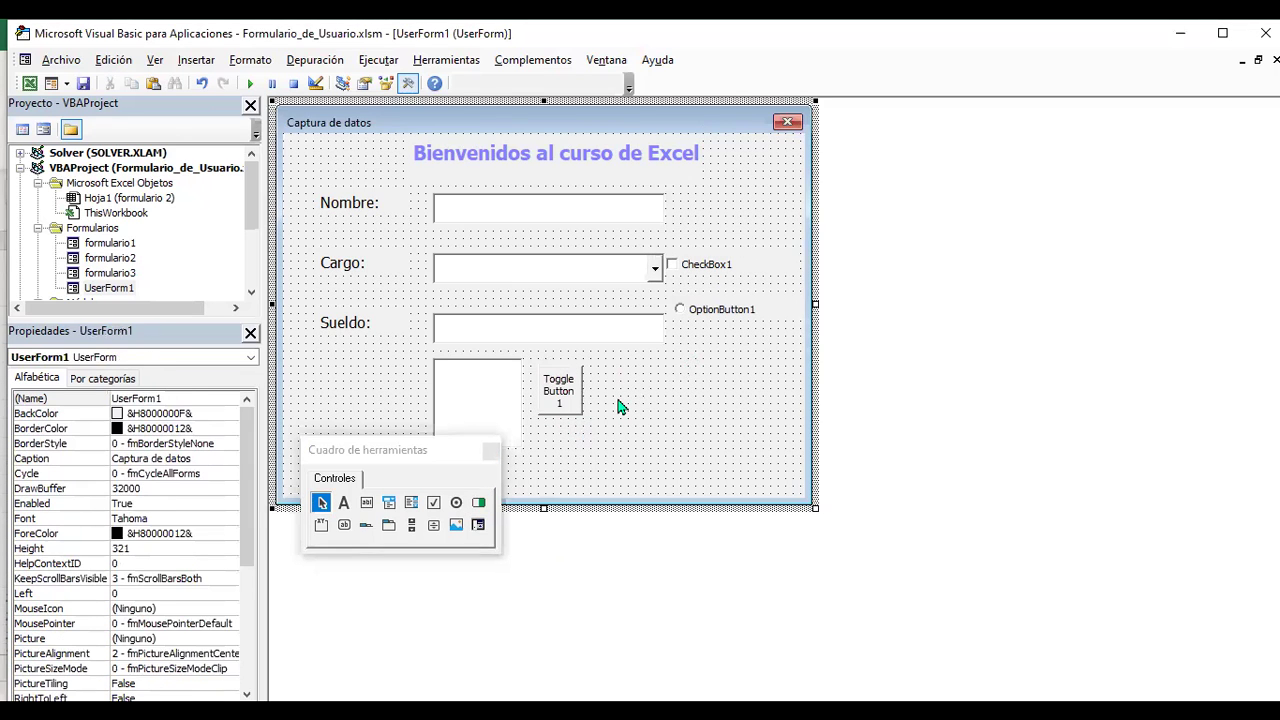
click(550, 400)
click(617, 400)
key(F5)
Switch Toggle Button 1 on in the running form.
click(657, 447)
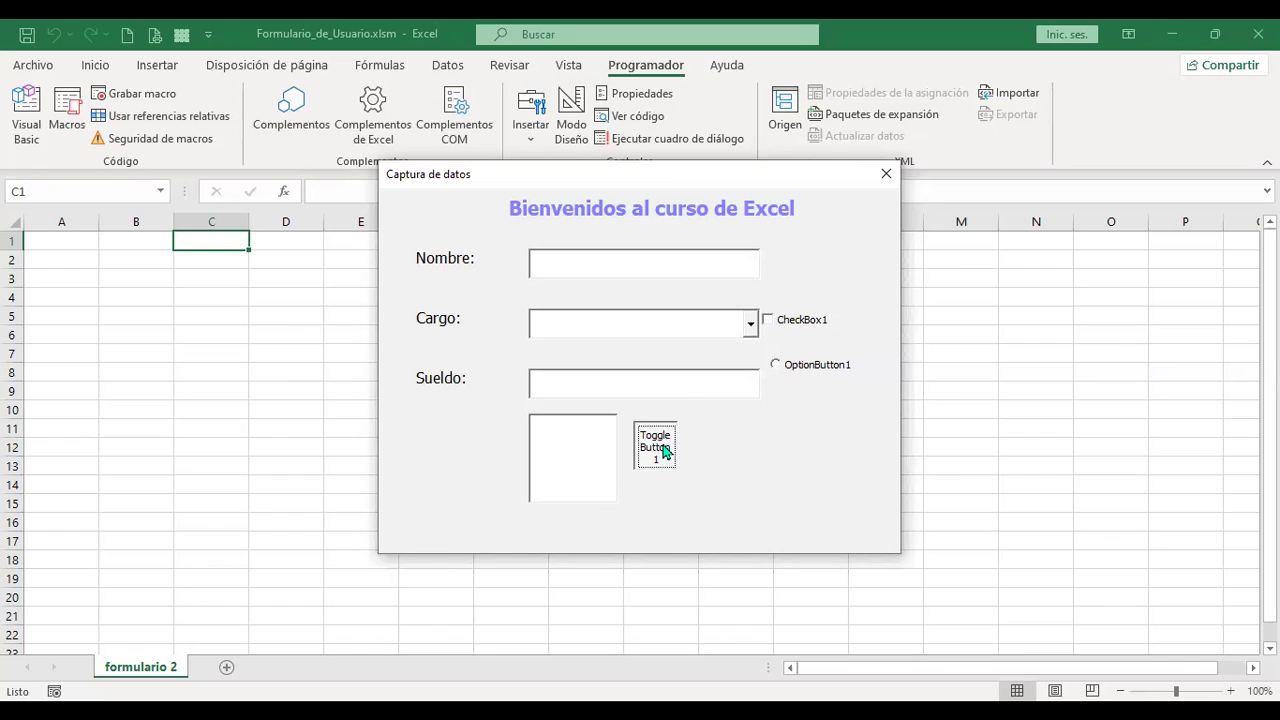
click(660, 455)
Tick CheckBox1 and OptionButton1 on the running form, then close it.
click(768, 322)
click(778, 366)
click(886, 176)
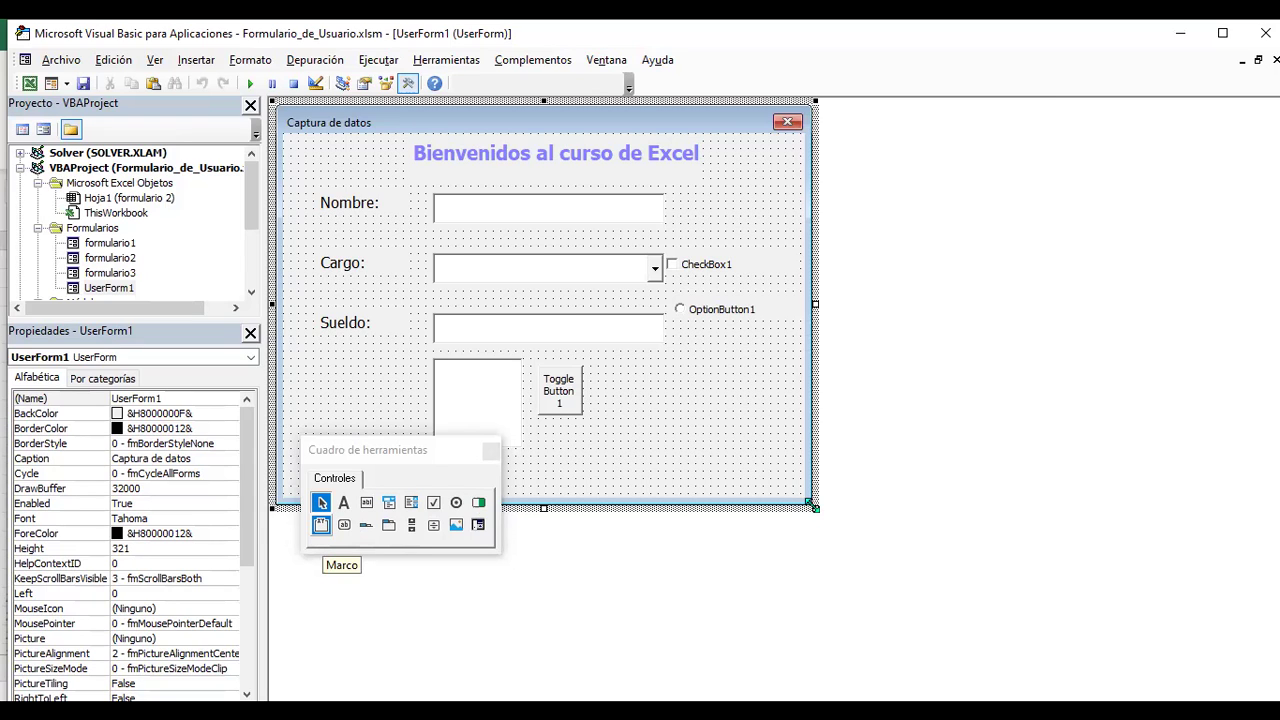
Enlarge the form and draw Frame1 right of the toggle button, sized to fit inside.
drag(811, 505, 1033, 523)
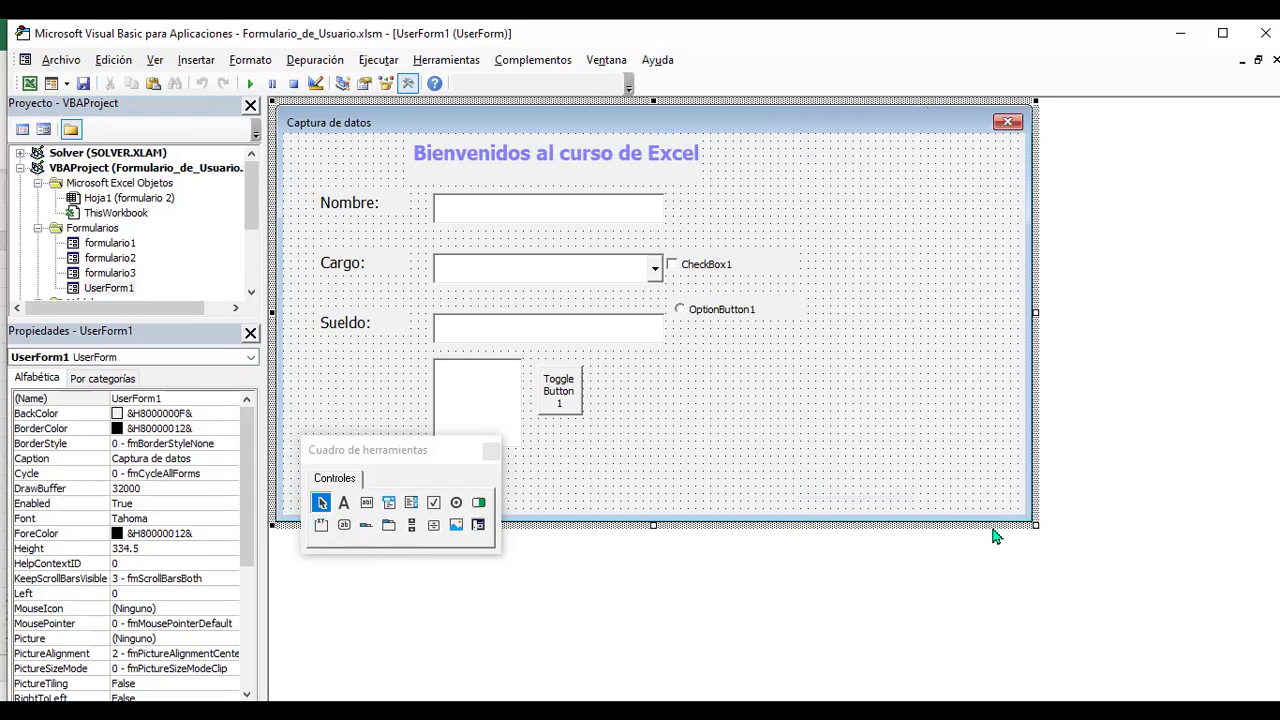
click(321, 526)
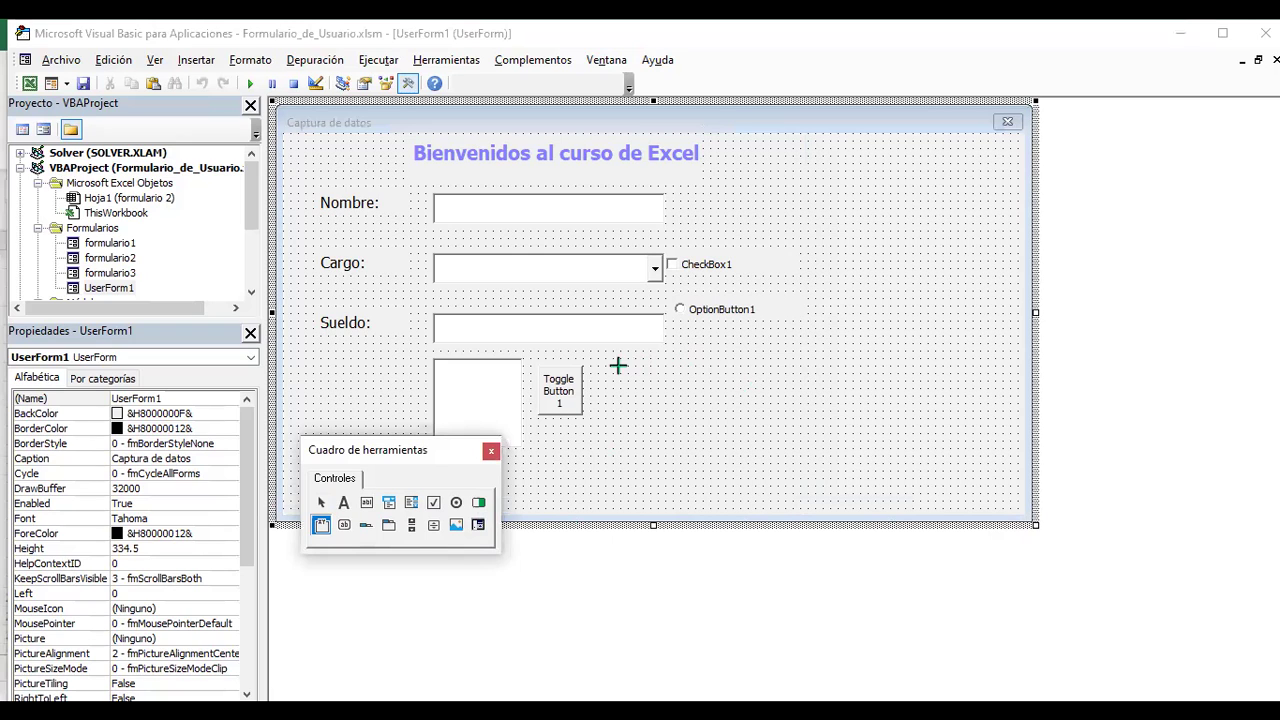
drag(607, 370, 873, 520)
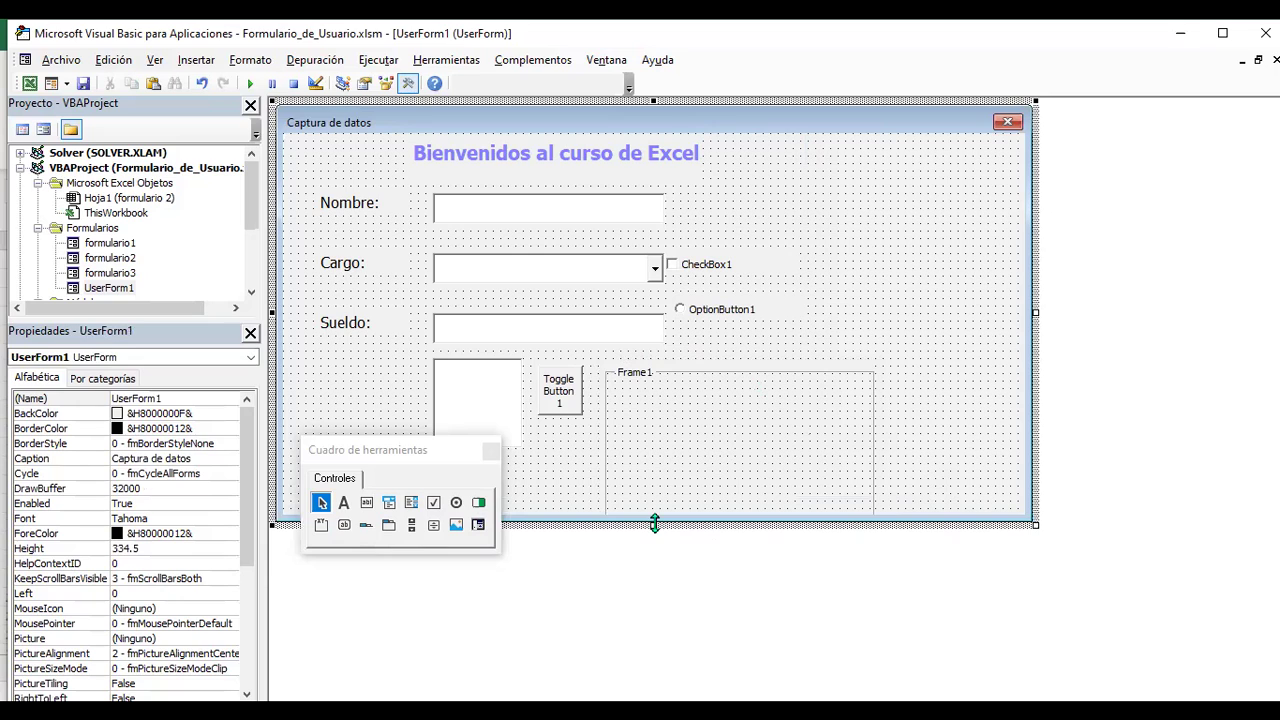
drag(654, 523, 654, 567)
click(700, 503)
drag(878, 548, 855, 529)
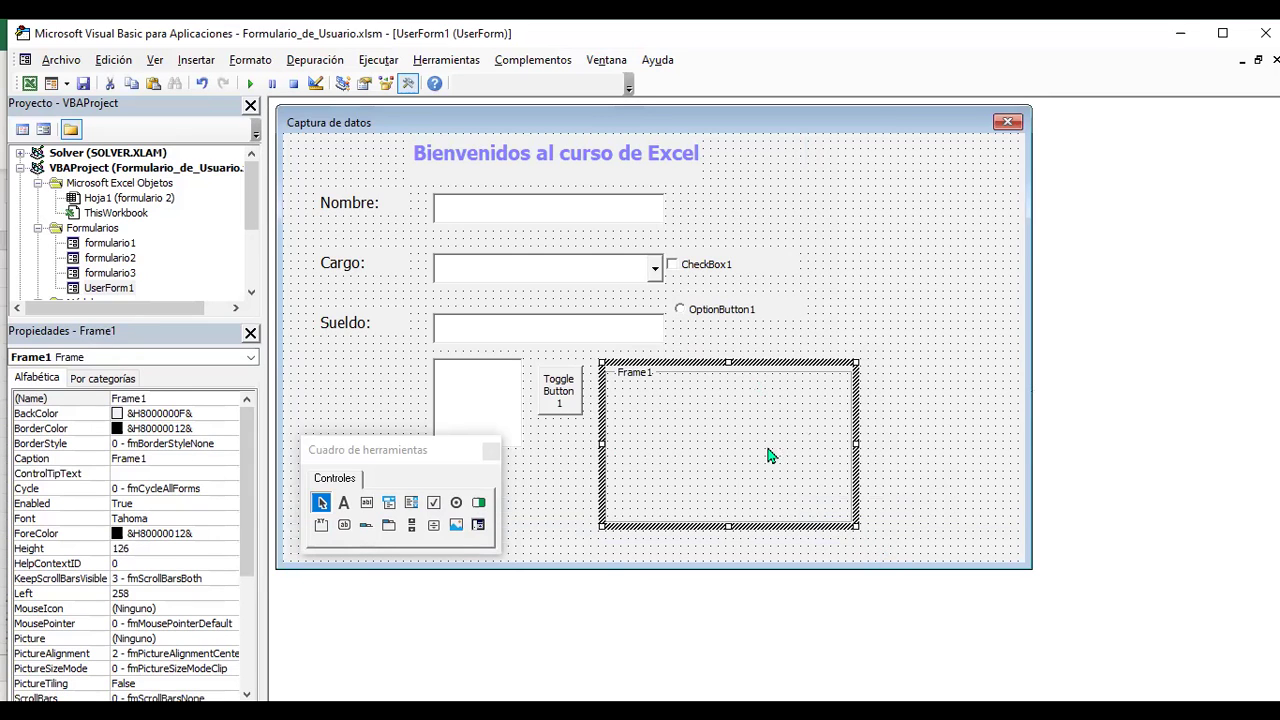
click(725, 316)
Move OptionButton1 into Frame1 and paste two copies stacked beneath it.
drag(725, 316, 667, 418)
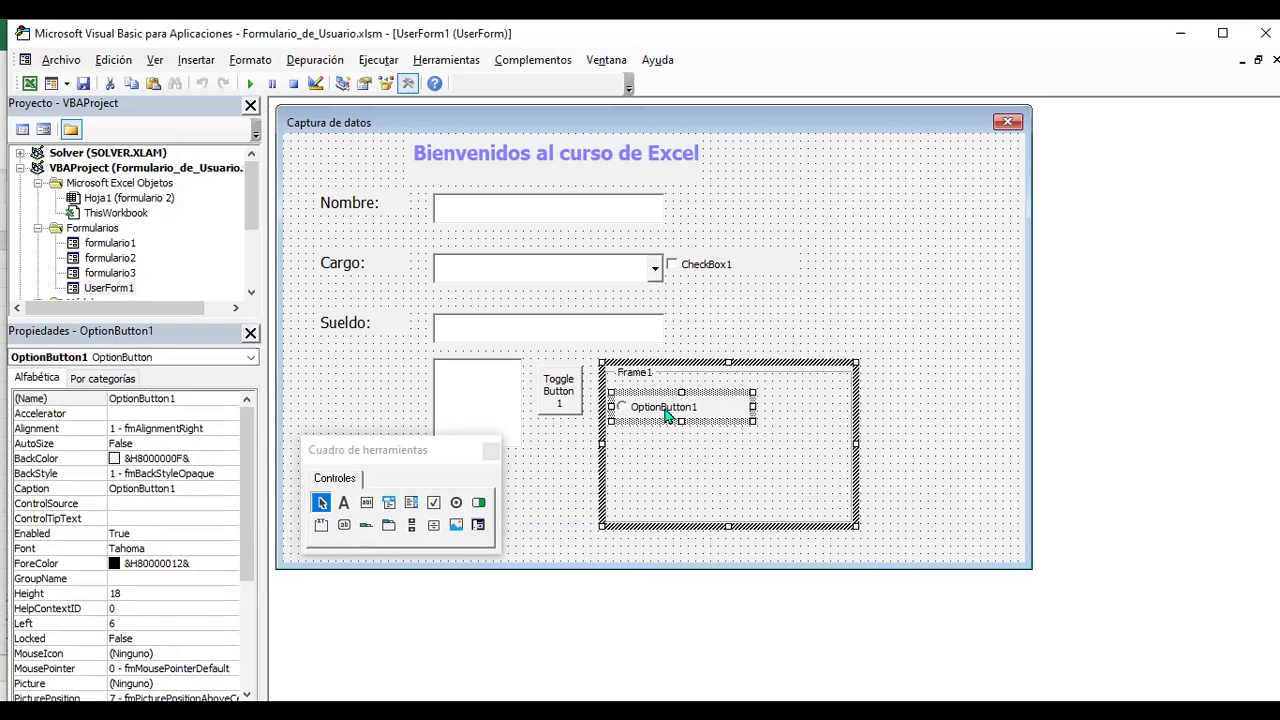
click(886, 391)
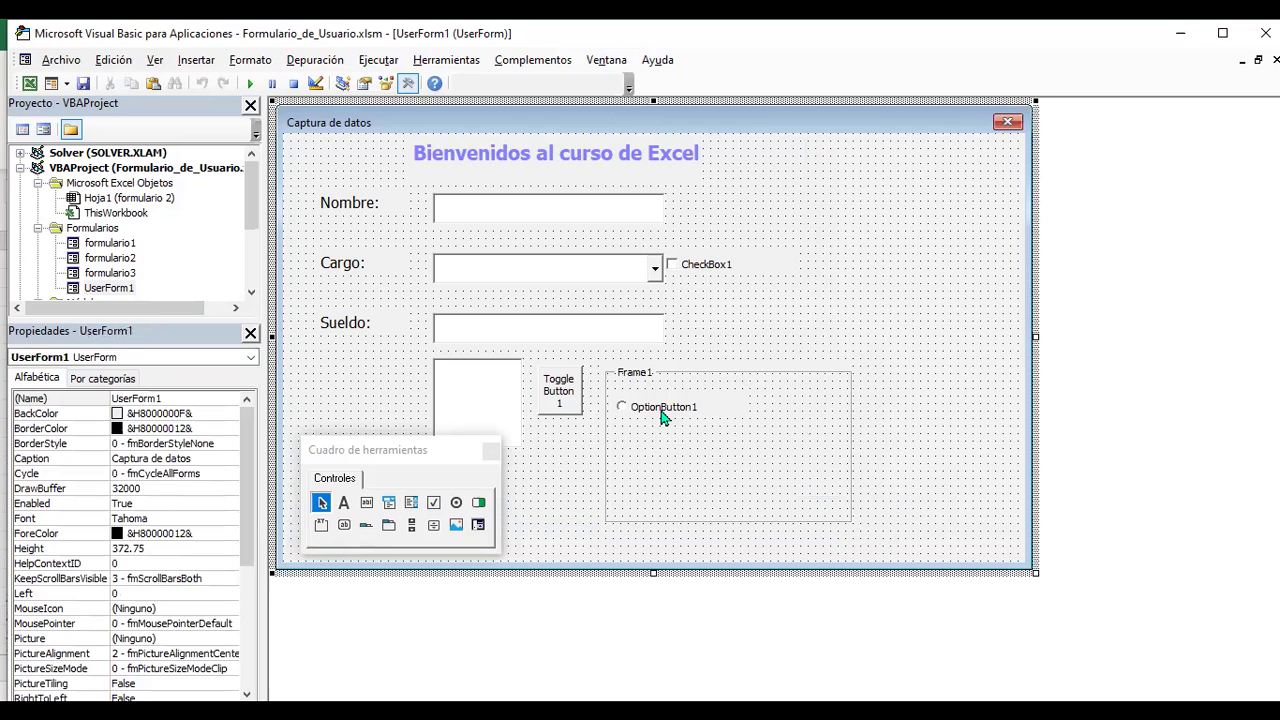
click(662, 418)
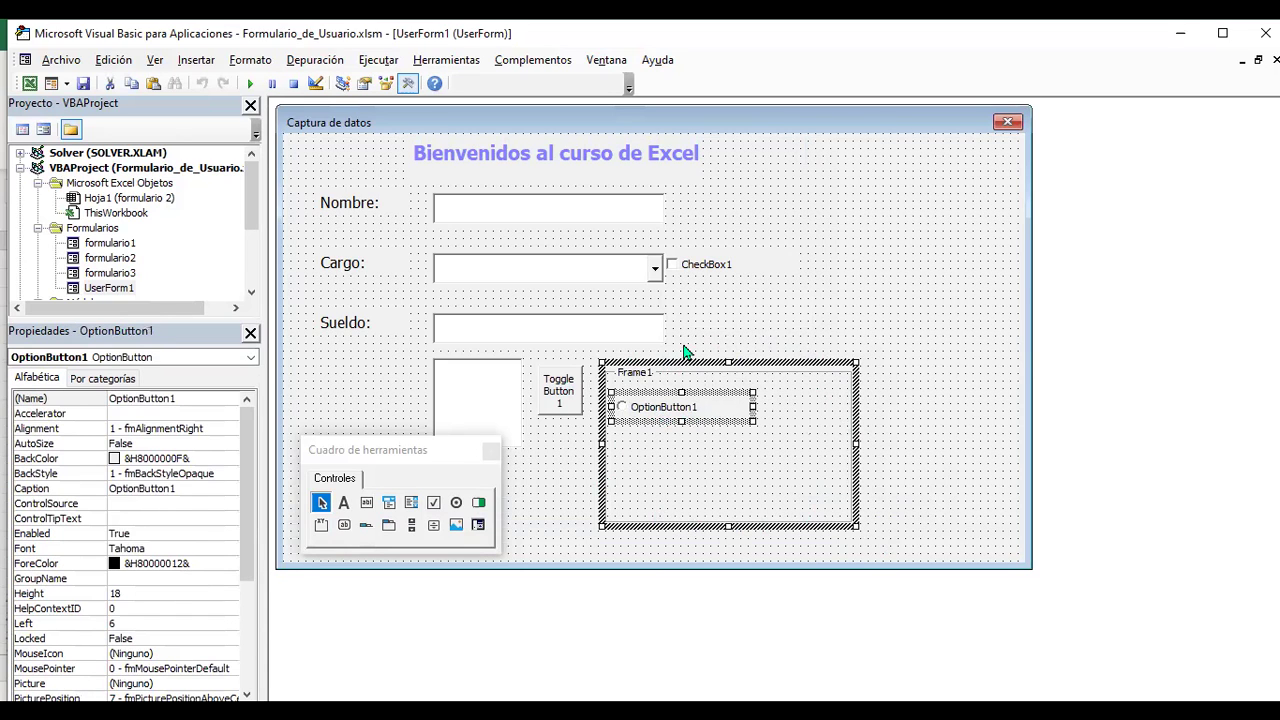
key(ctrl+v)
drag(748, 437, 707, 433)
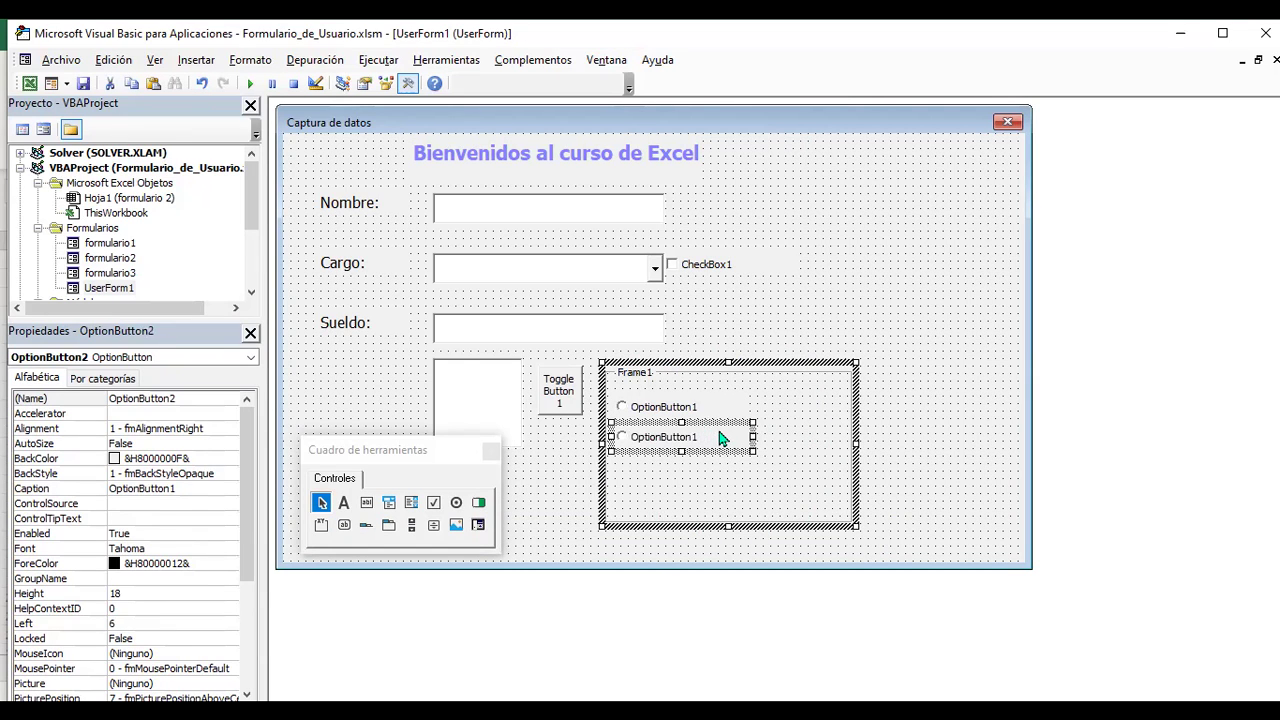
key(ctrl+v)
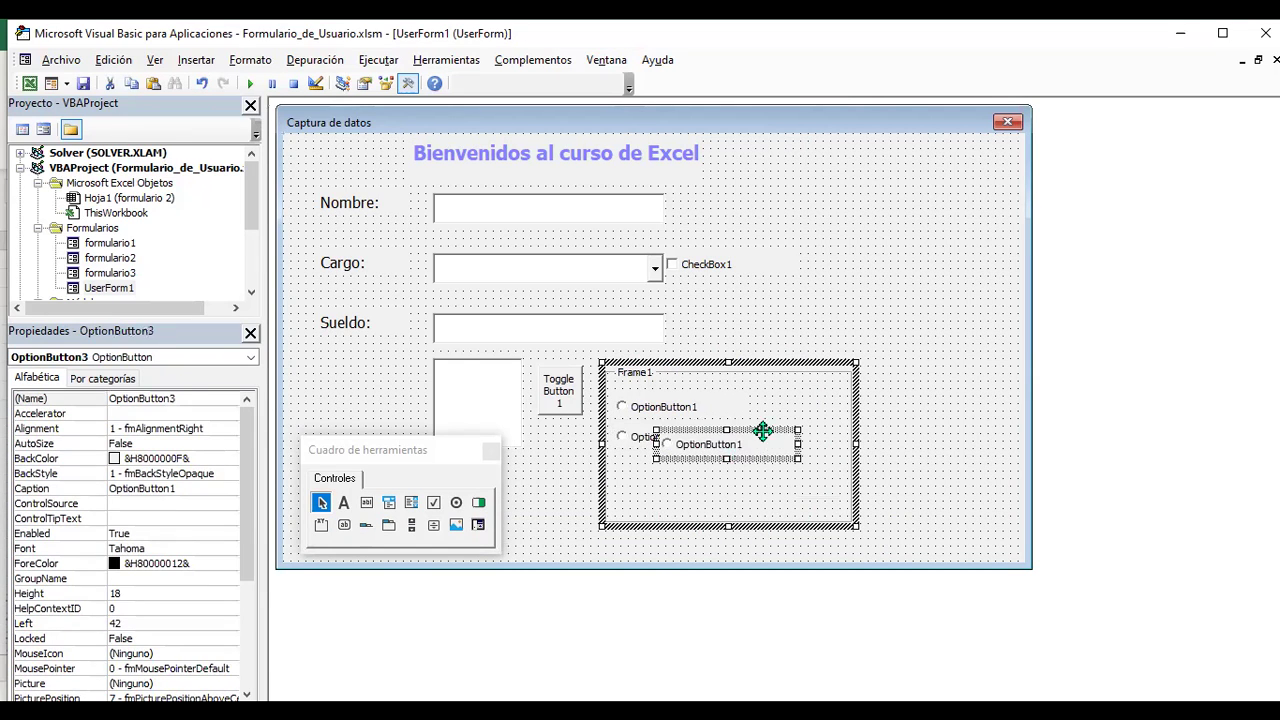
drag(765, 438, 721, 458)
click(875, 363)
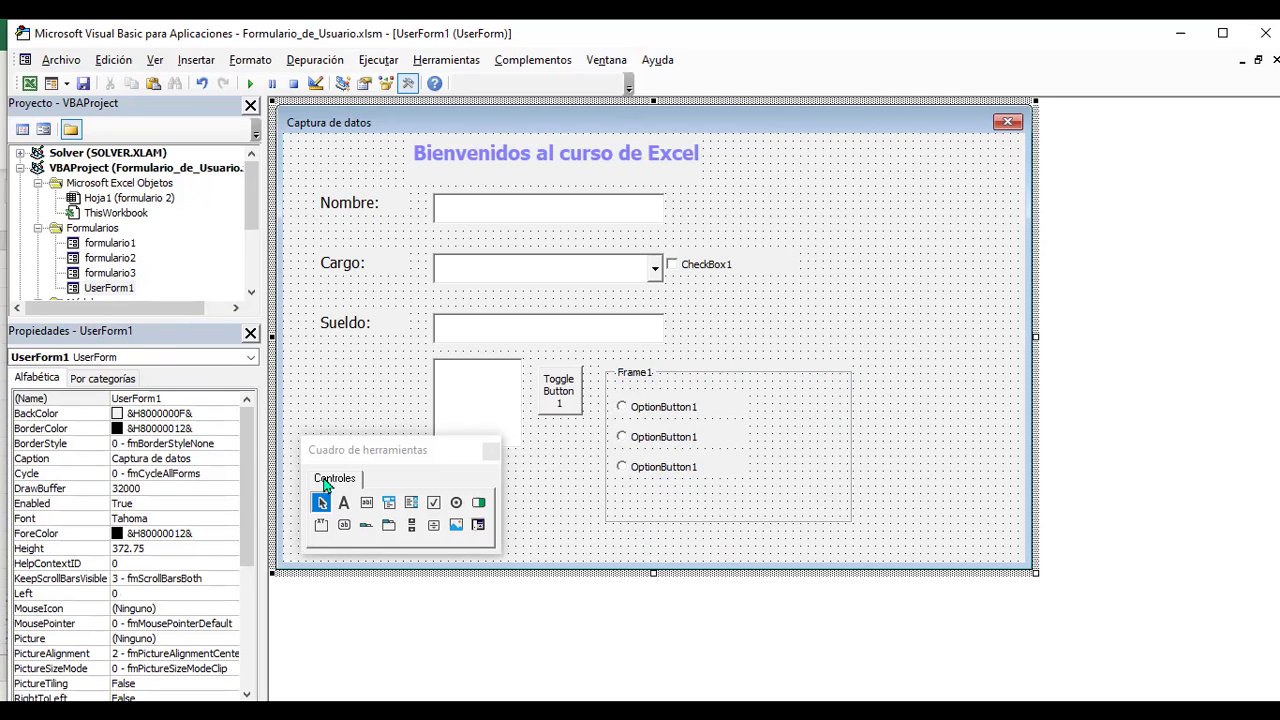
click(344, 526)
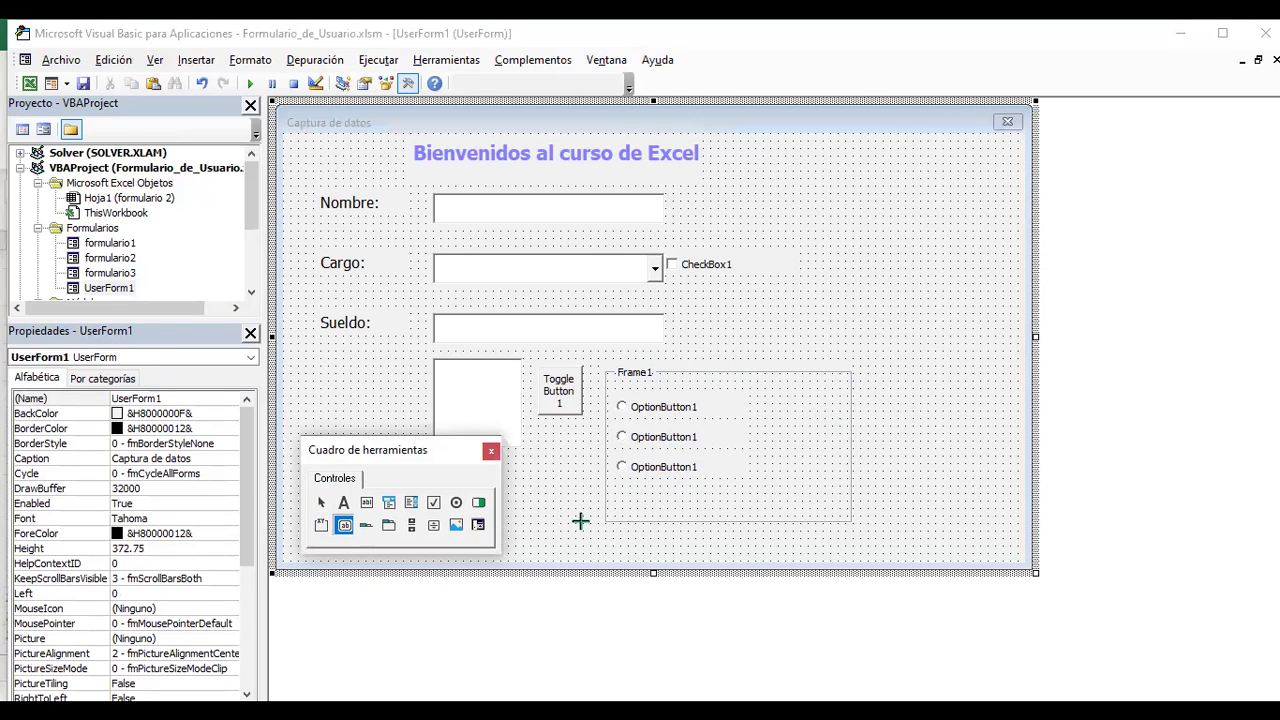
Place a command button right of Frame1 and caption it Aceptar.
click(874, 371)
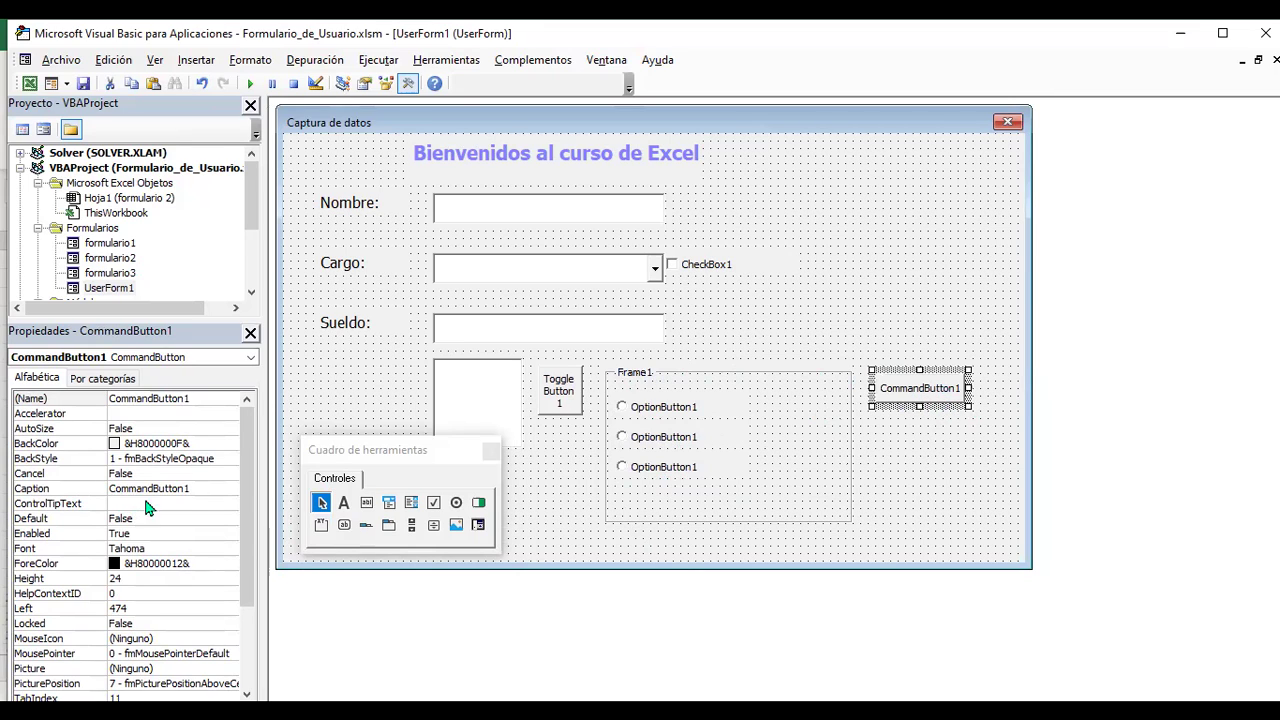
click(199, 488)
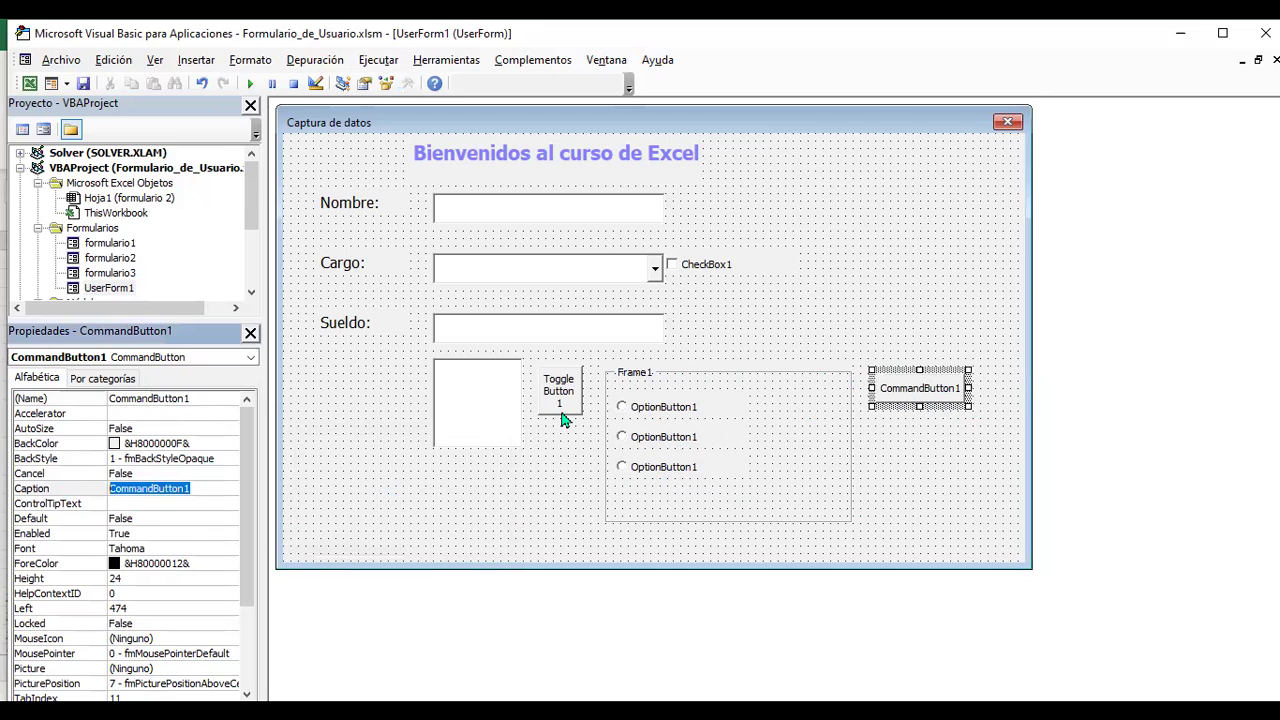
text(Aceptar)
key(Return)
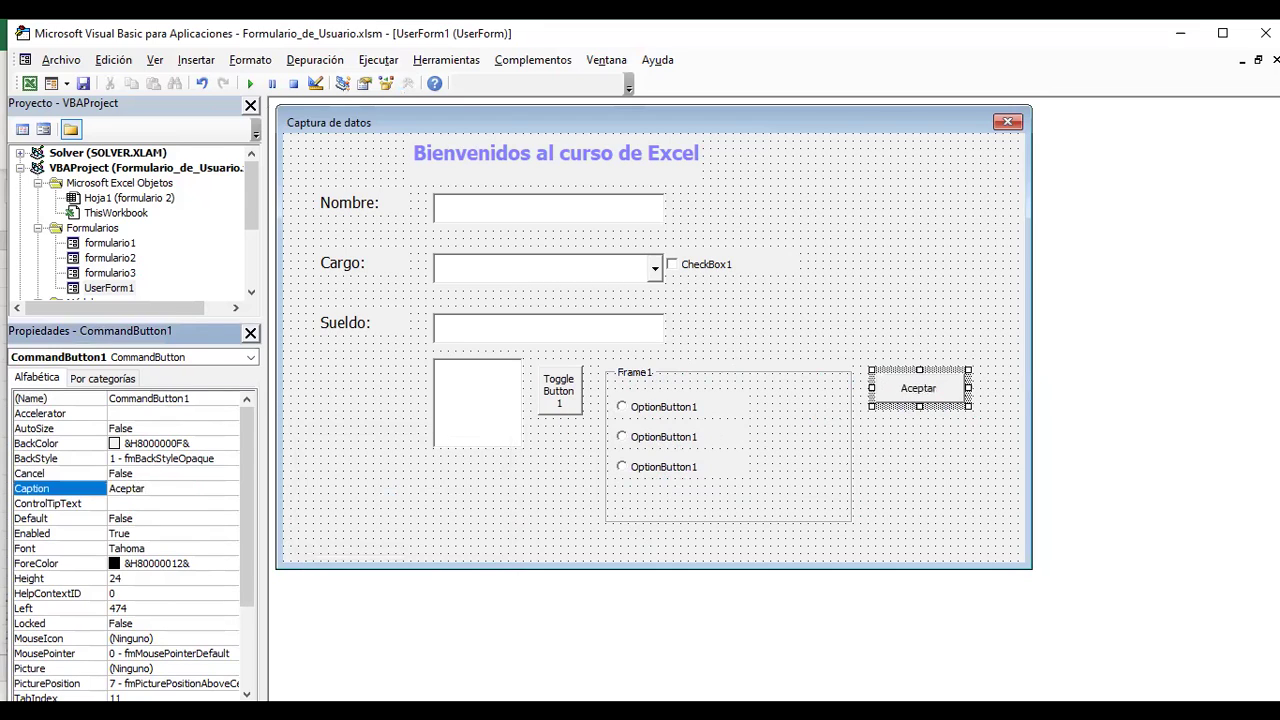
Copy the Aceptar button below itself and caption the copy Cancelar.
click(913, 402)
click(910, 400)
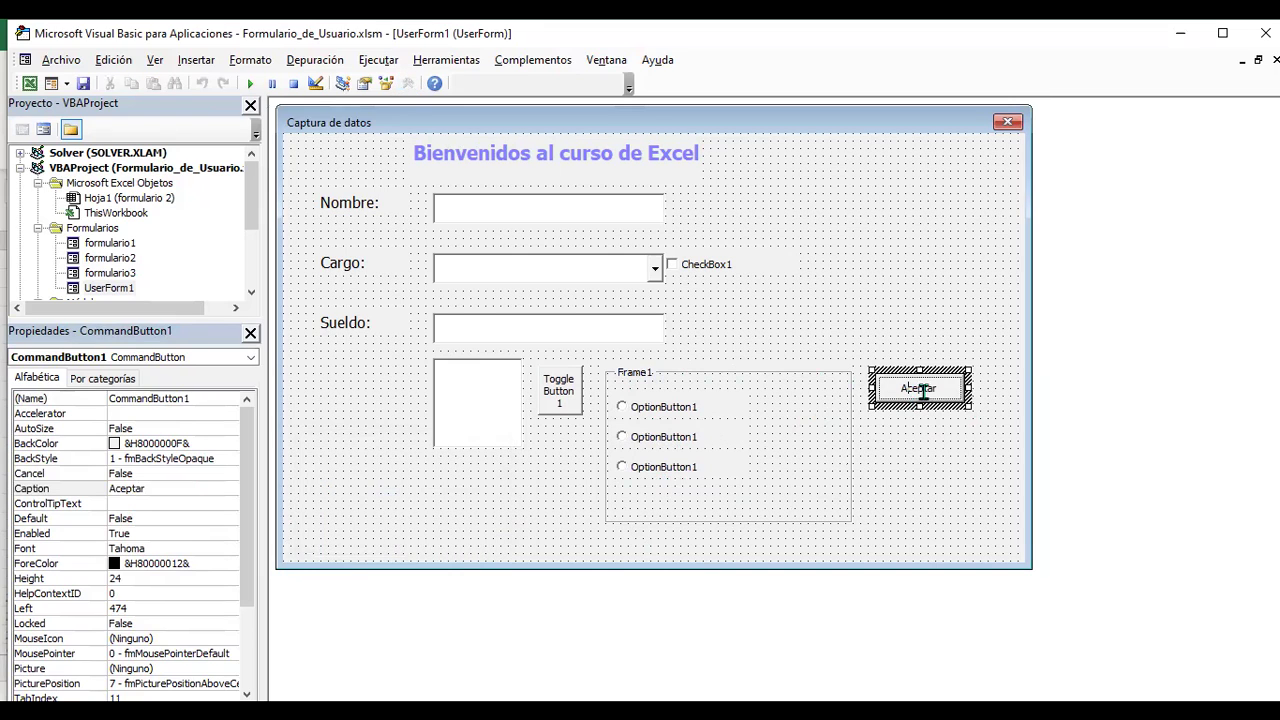
click(922, 388)
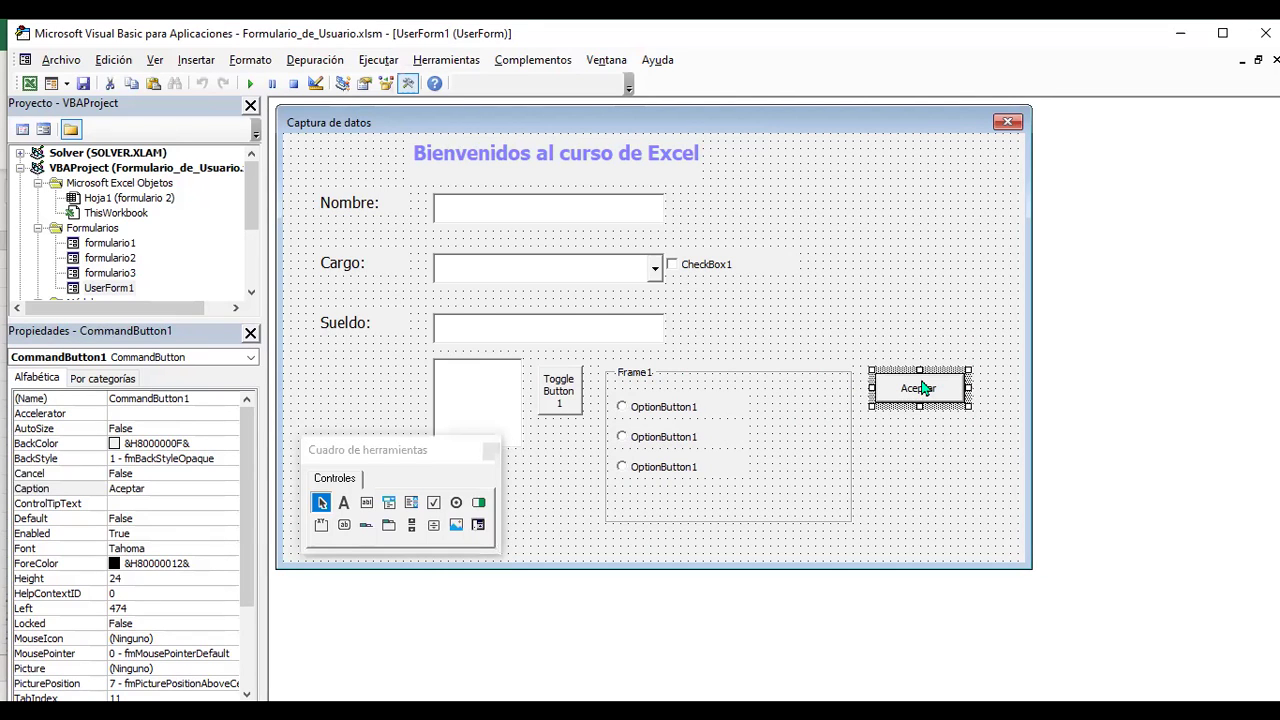
key(ctrl+c)
key(ctrl+v)
mouse_move(678, 330)
mouse_down()
mouse_move(910, 437)
mouse_move(936, 432)
mouse_up()
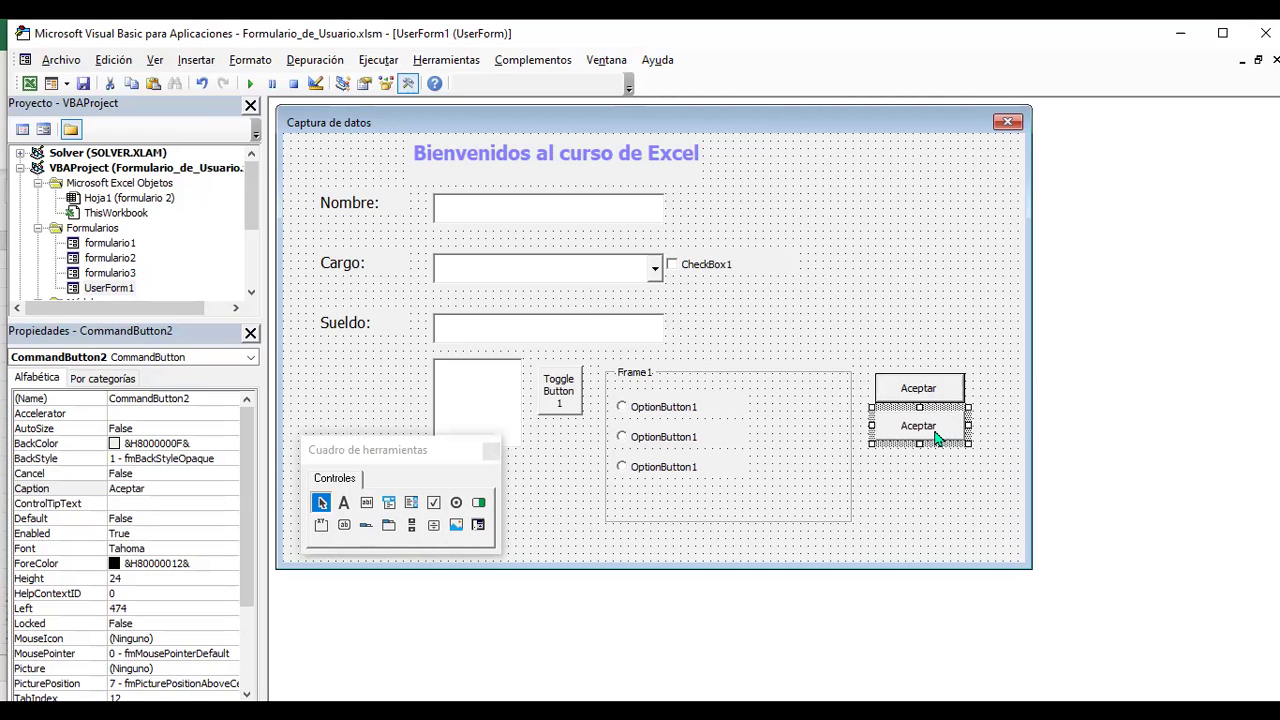
click(158, 488)
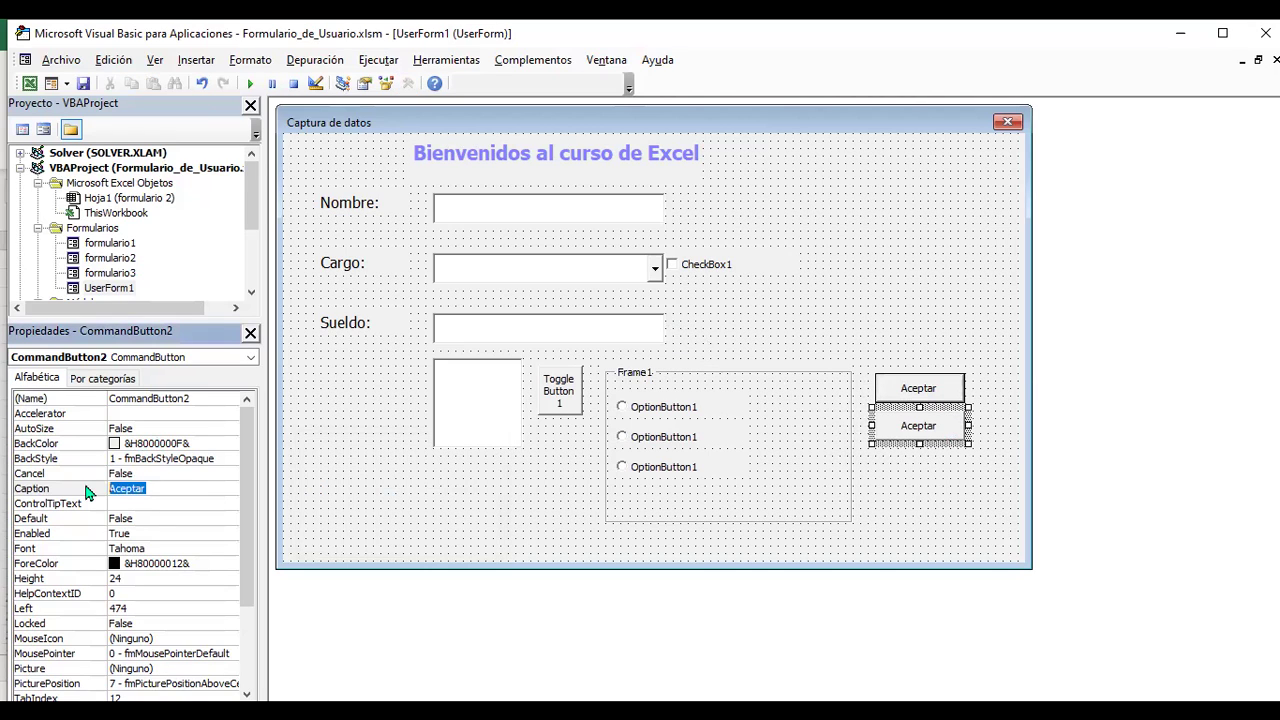
text(Cancelar)
key(Return)
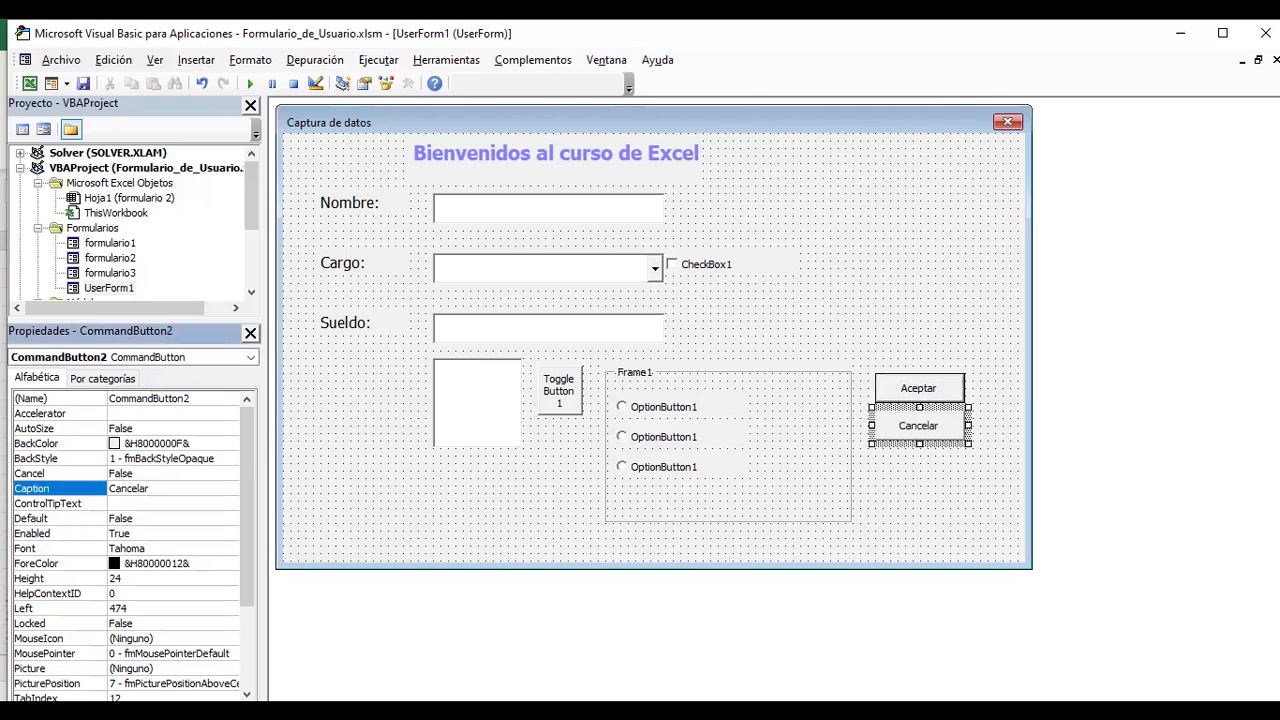
click(952, 240)
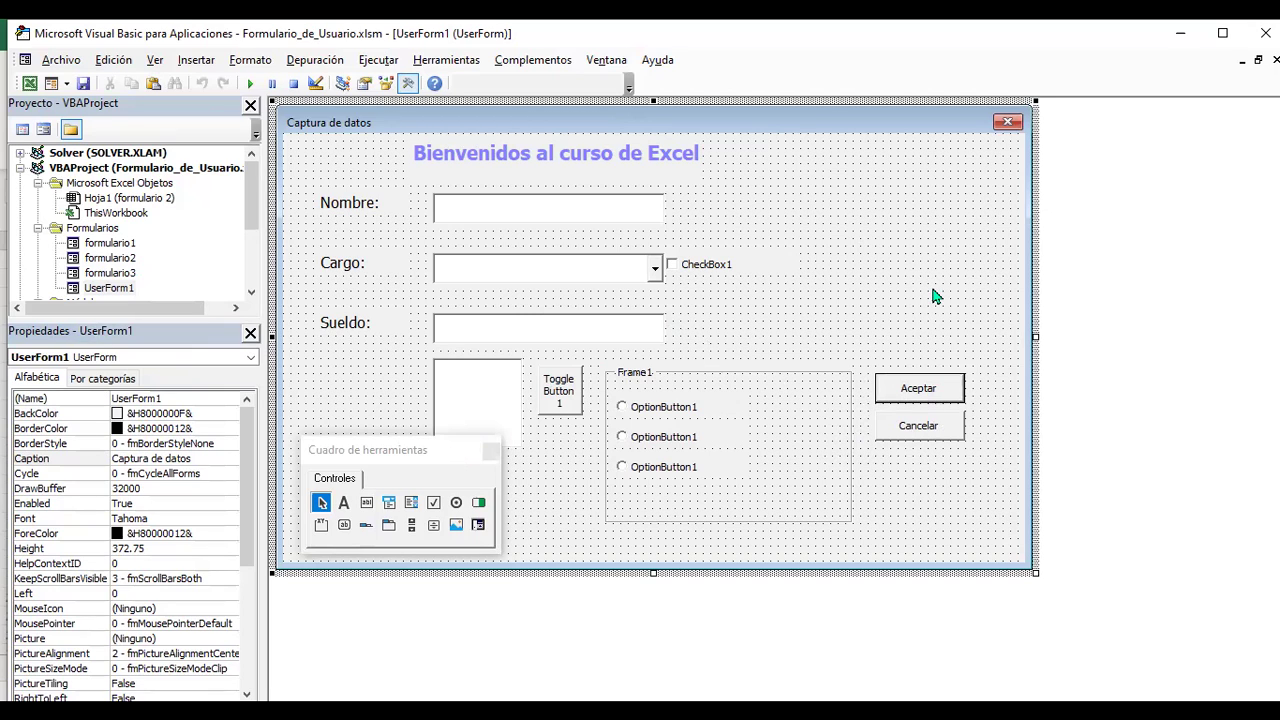
Add a two-tab strip at the form's right, move Aceptar below Frame1, and remove Cancelar.
click(366, 526)
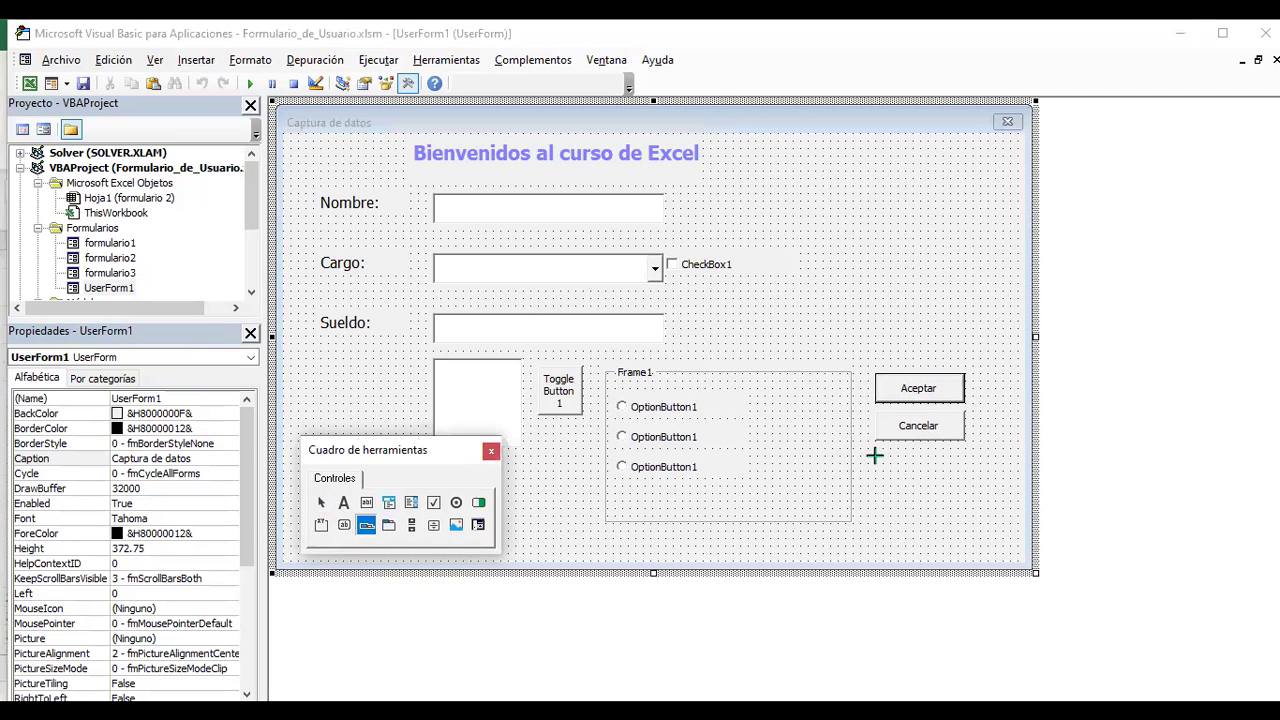
click(875, 456)
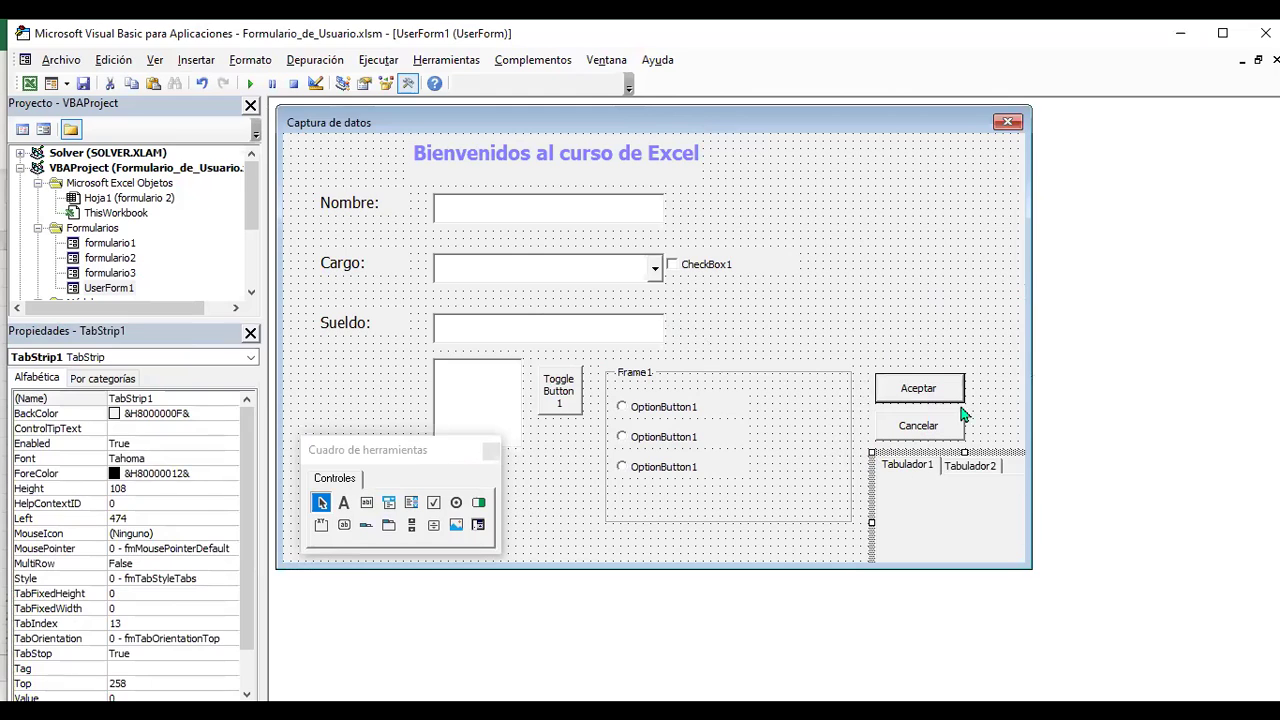
mouse_move(926, 388)
mouse_down()
mouse_move(635, 536)
mouse_move(654, 534)
mouse_up()
click(924, 436)
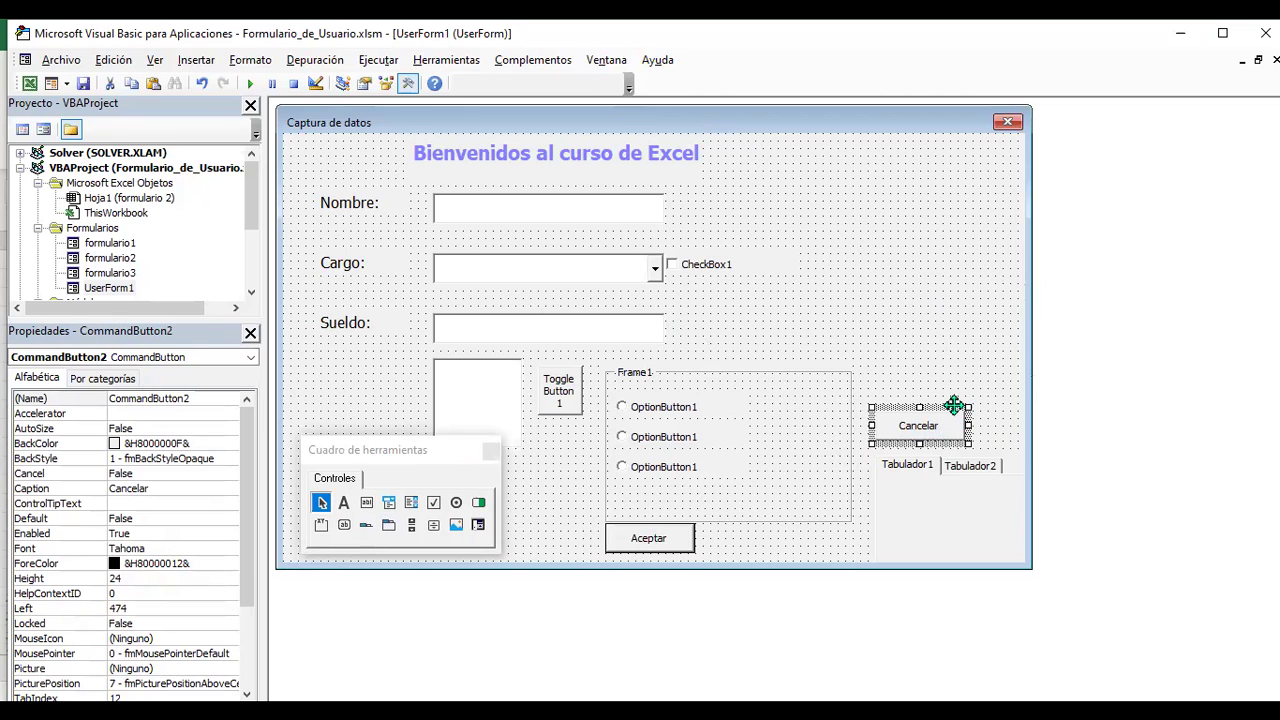
click(781, 517)
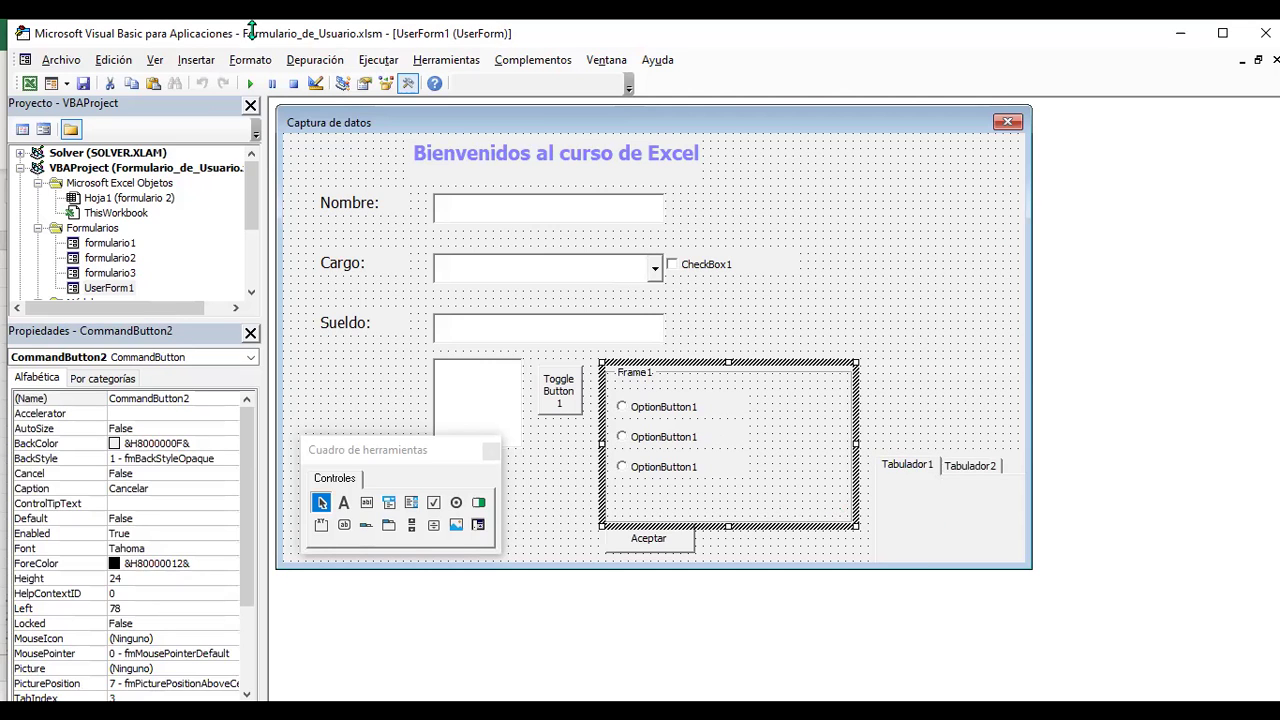
click(113, 60)
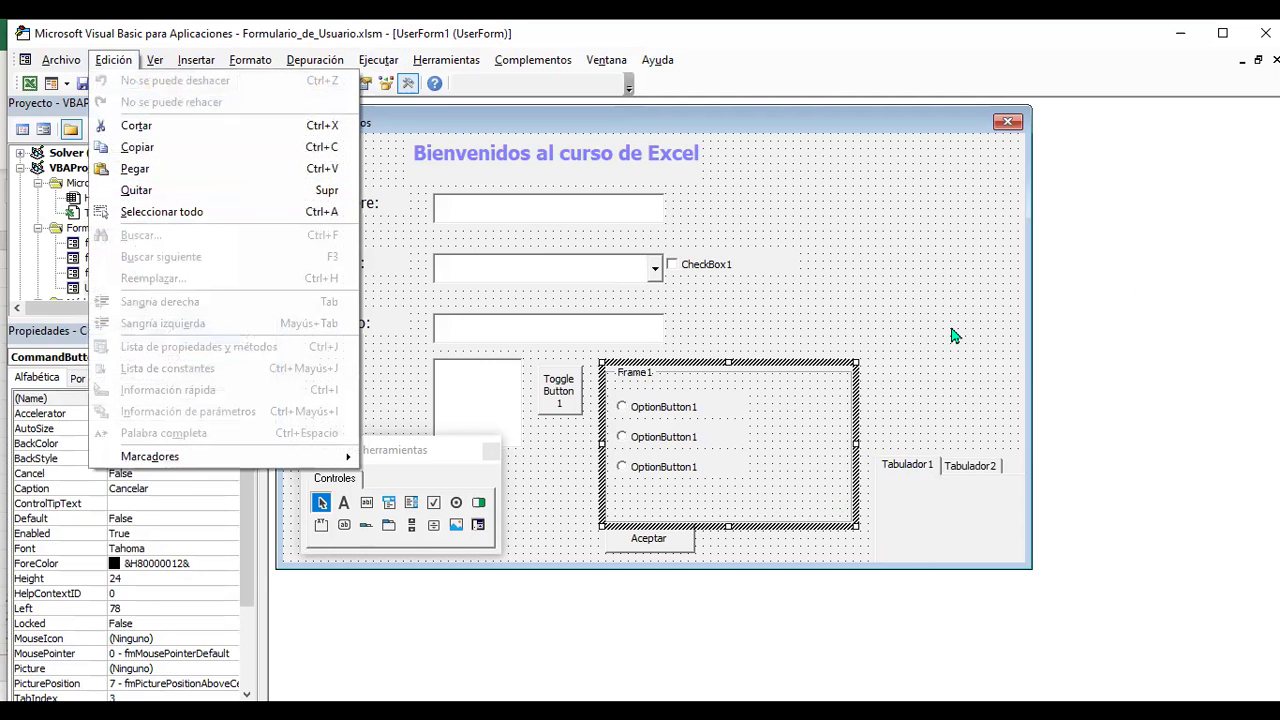
click(672, 556)
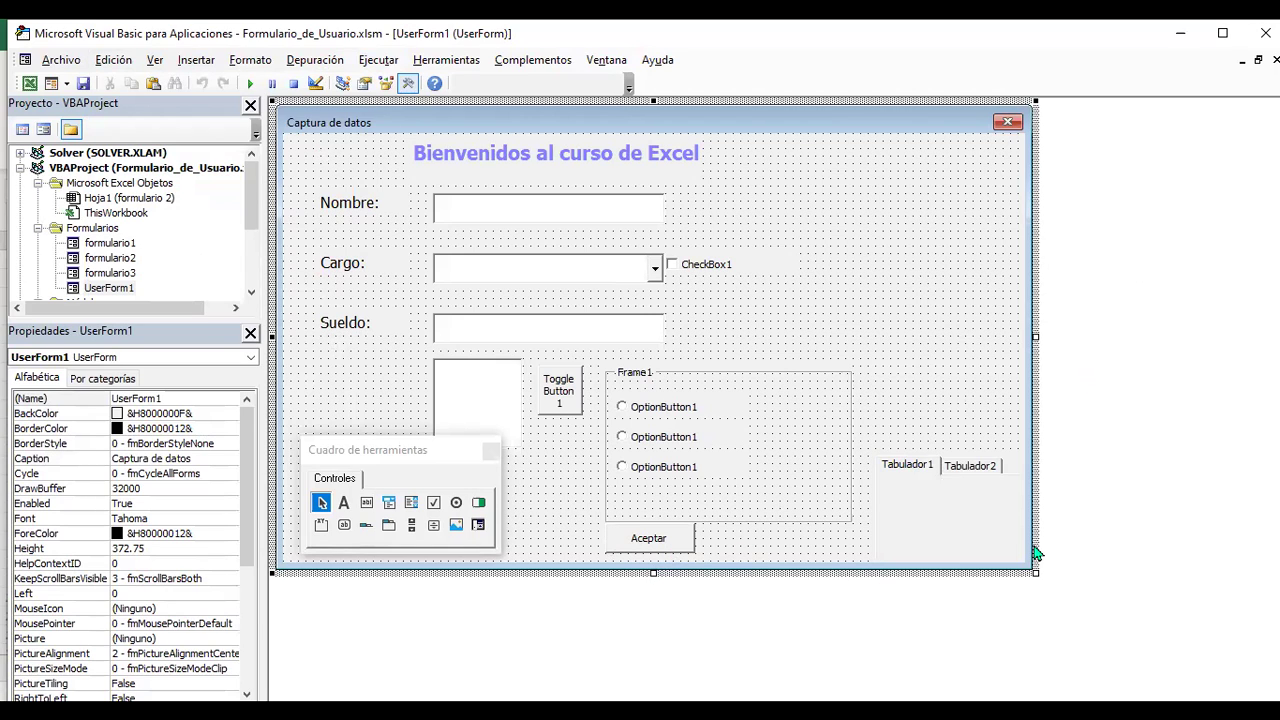
Make the form 416.25 high and paste a second Aceptar button below Frame1.
drag(1036, 554, 1036, 609)
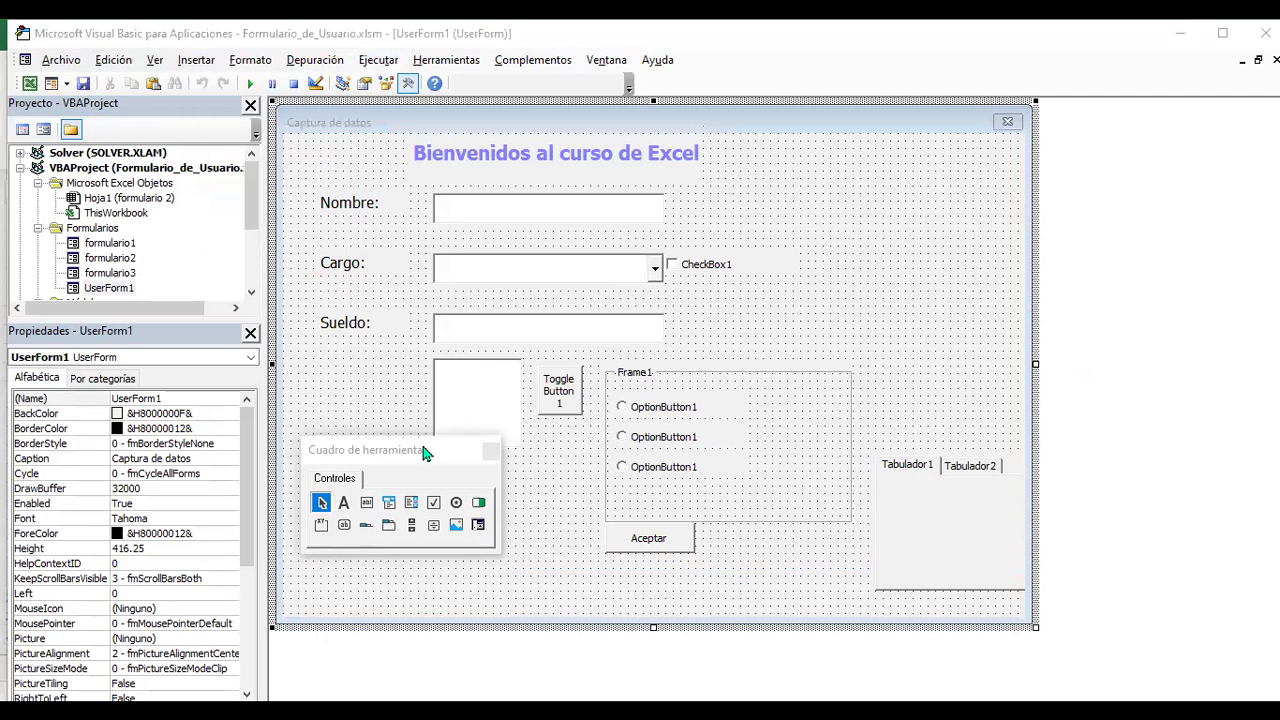
click(662, 538)
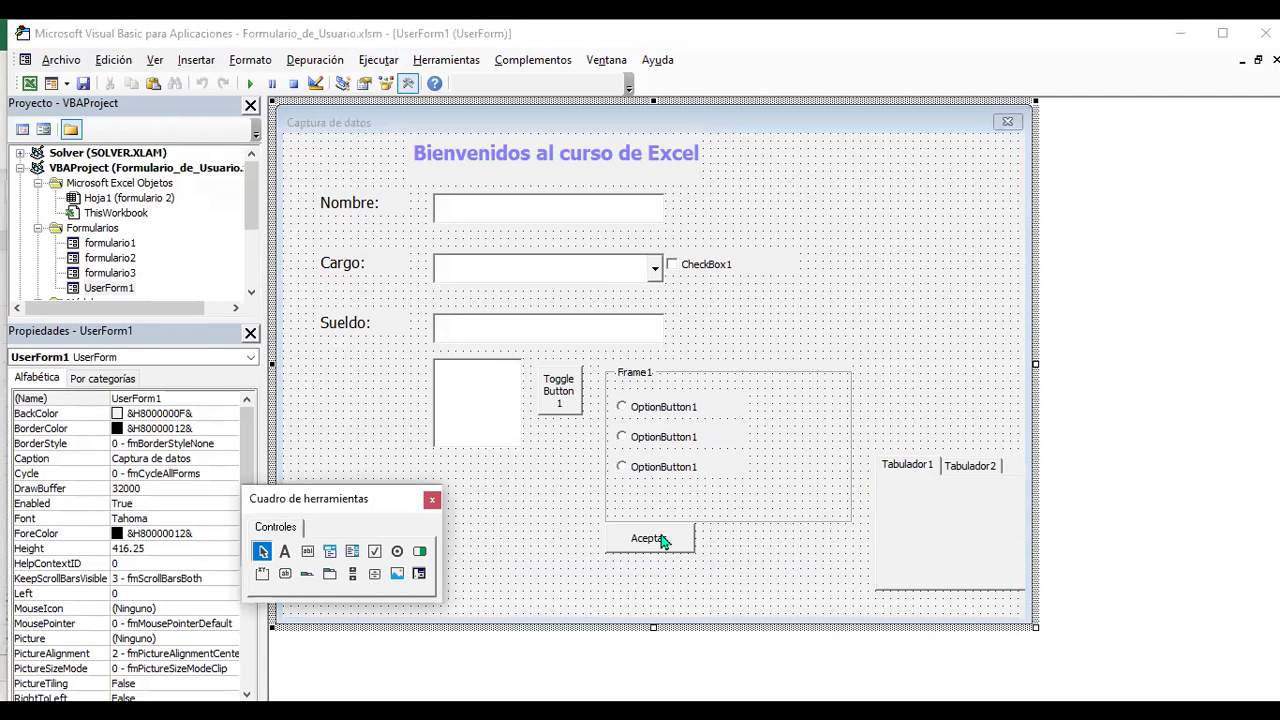
key(Escape)
click(677, 556)
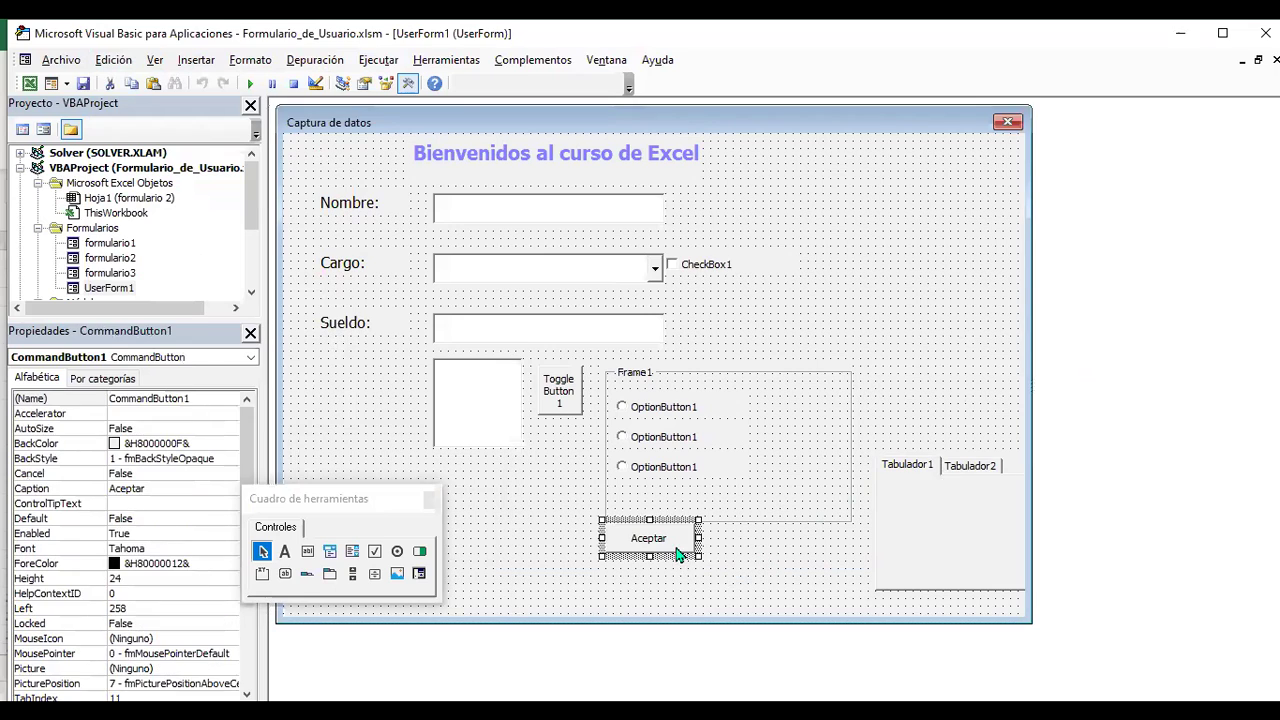
key(ctrl+v)
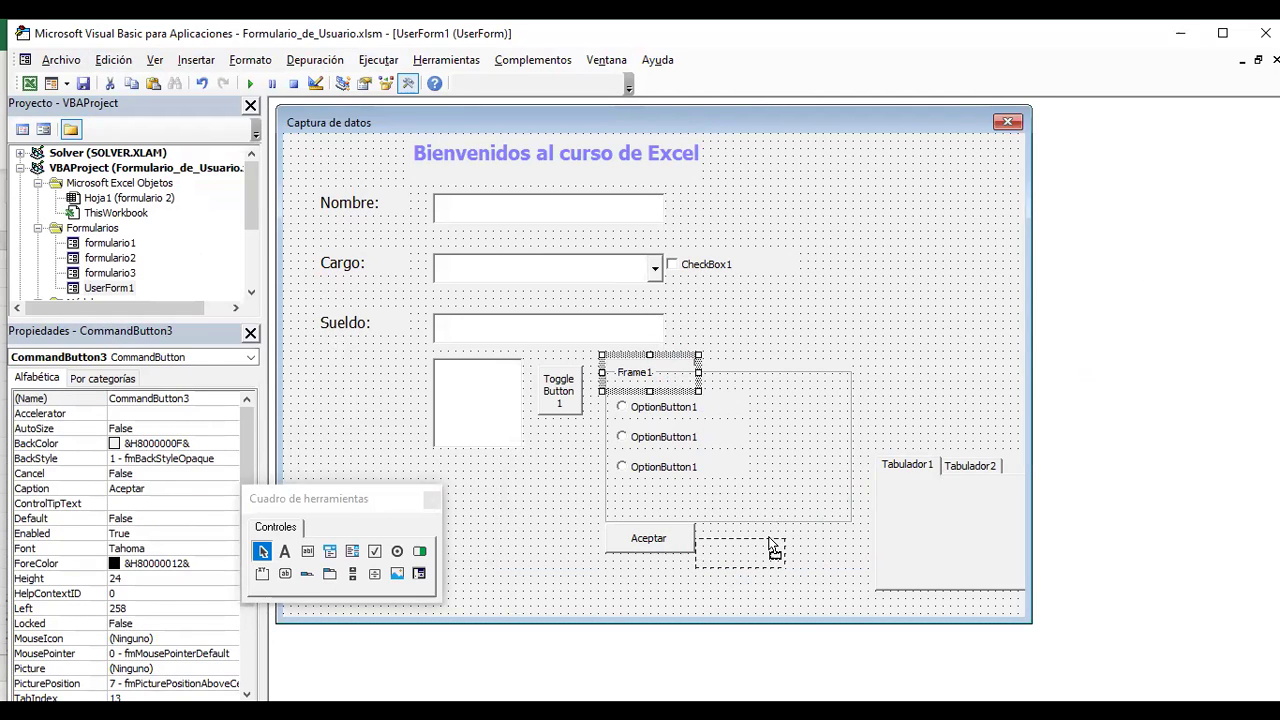
drag(773, 548, 772, 546)
Send Frame1 to the back with Enviar al fondo, then run the form in Excel.
click(840, 477)
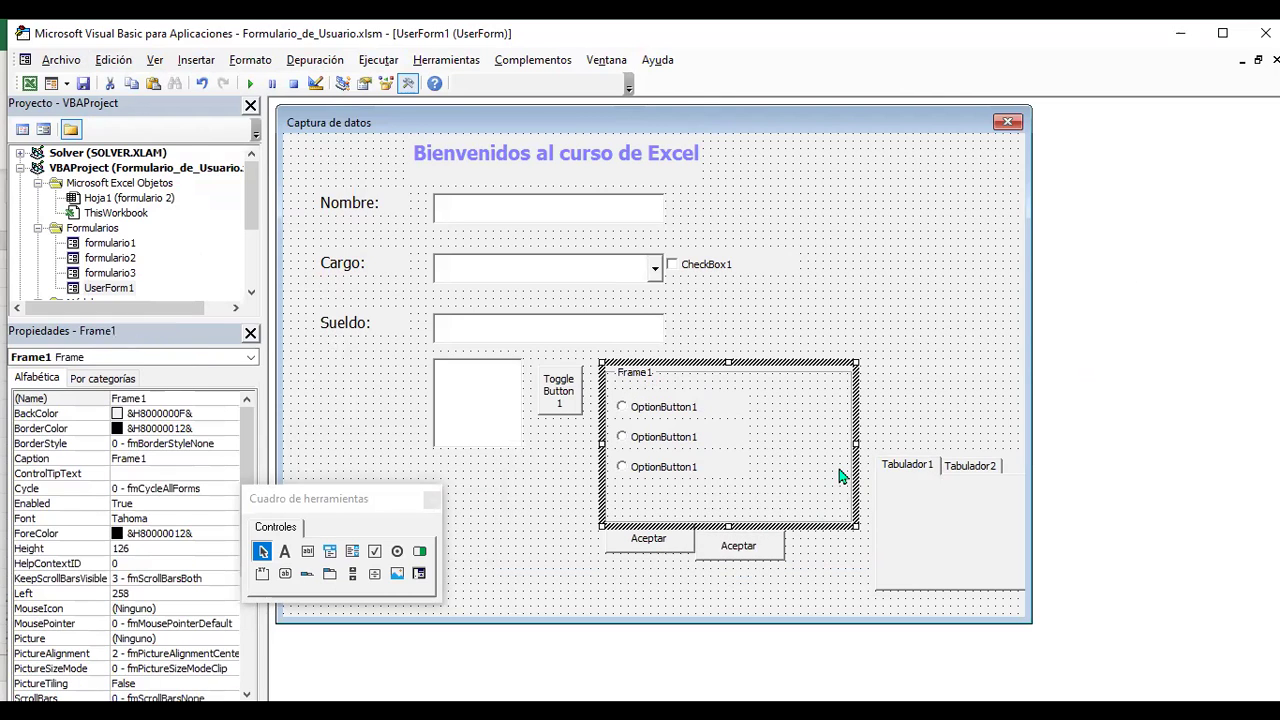
right_click(825, 426)
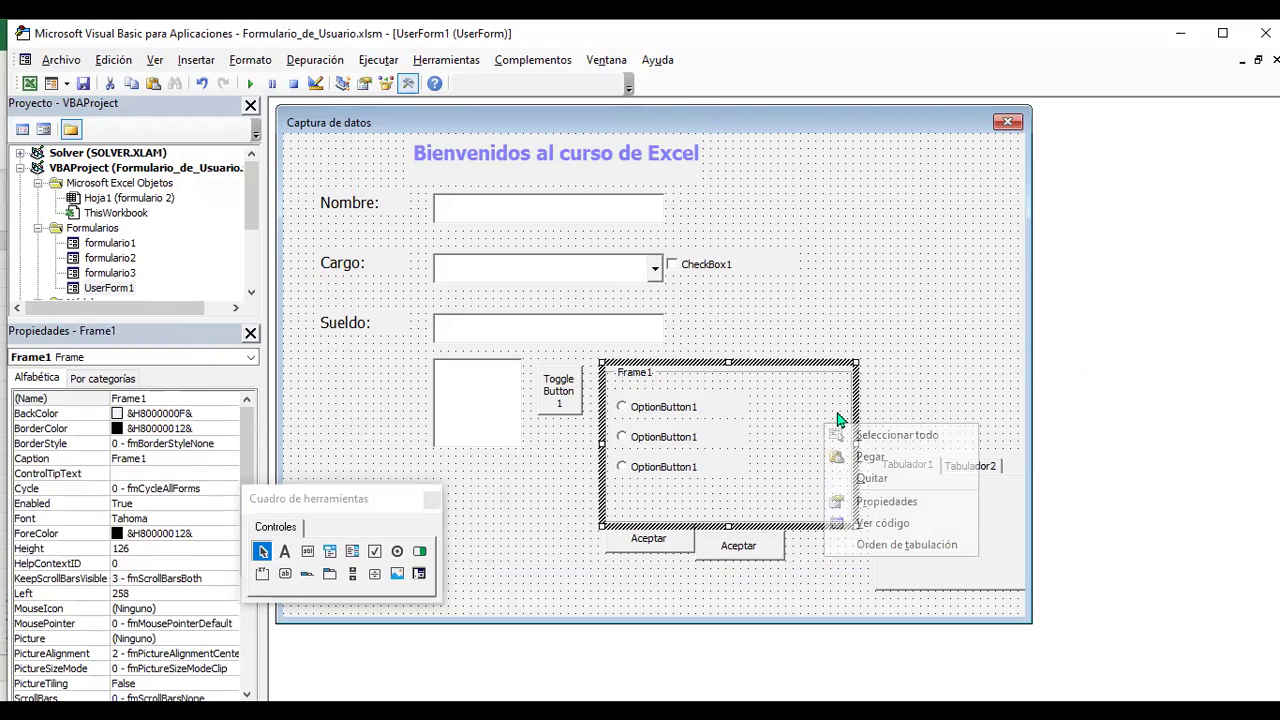
click(842, 326)
click(835, 362)
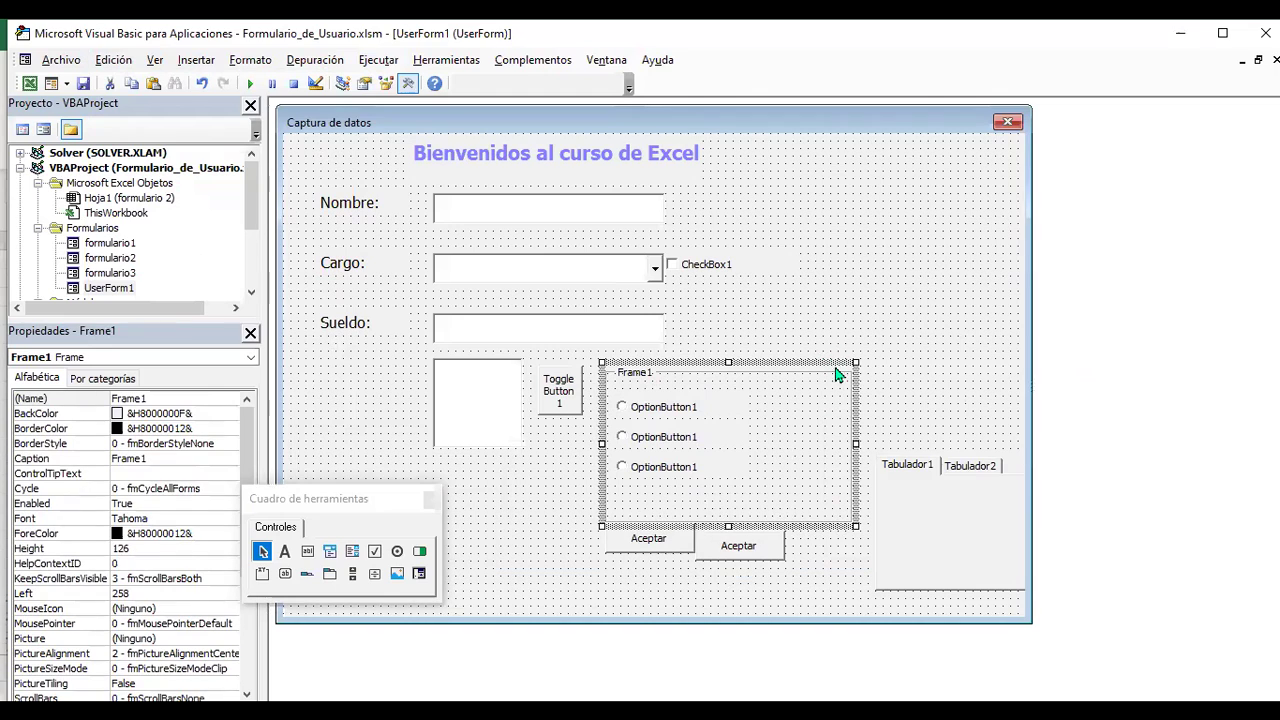
right_click(837, 362)
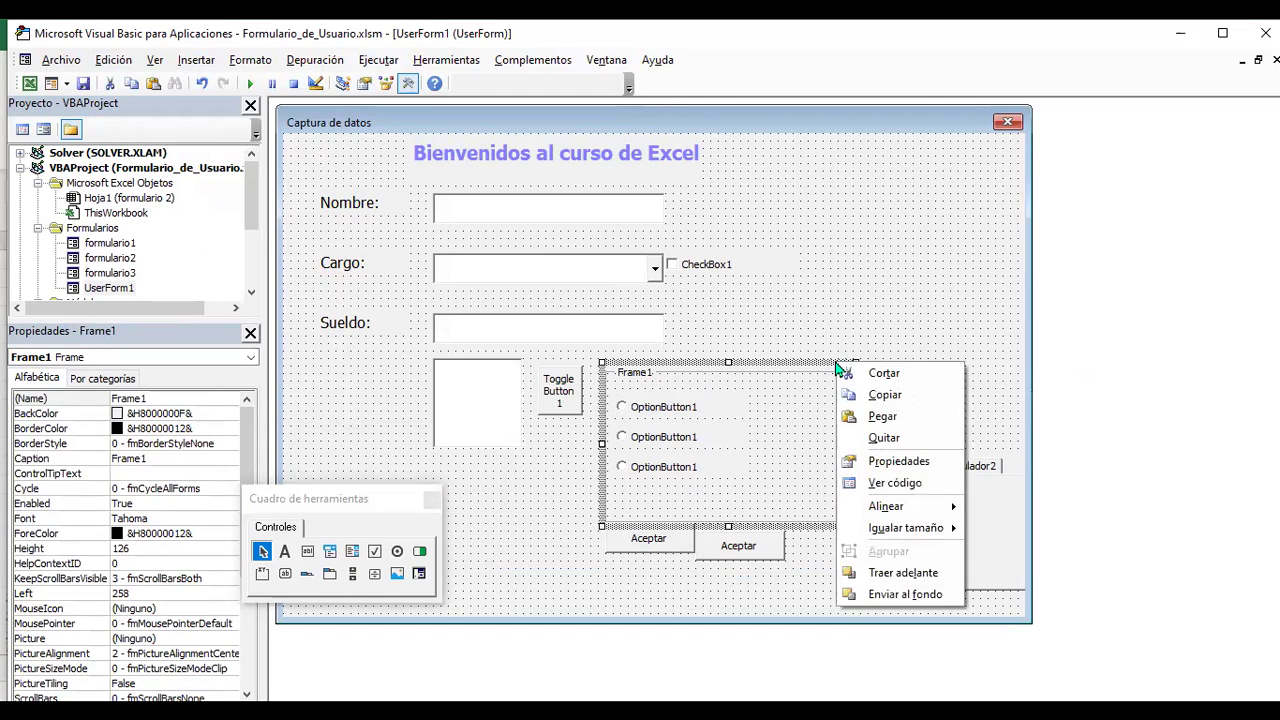
mouse_move(905, 527)
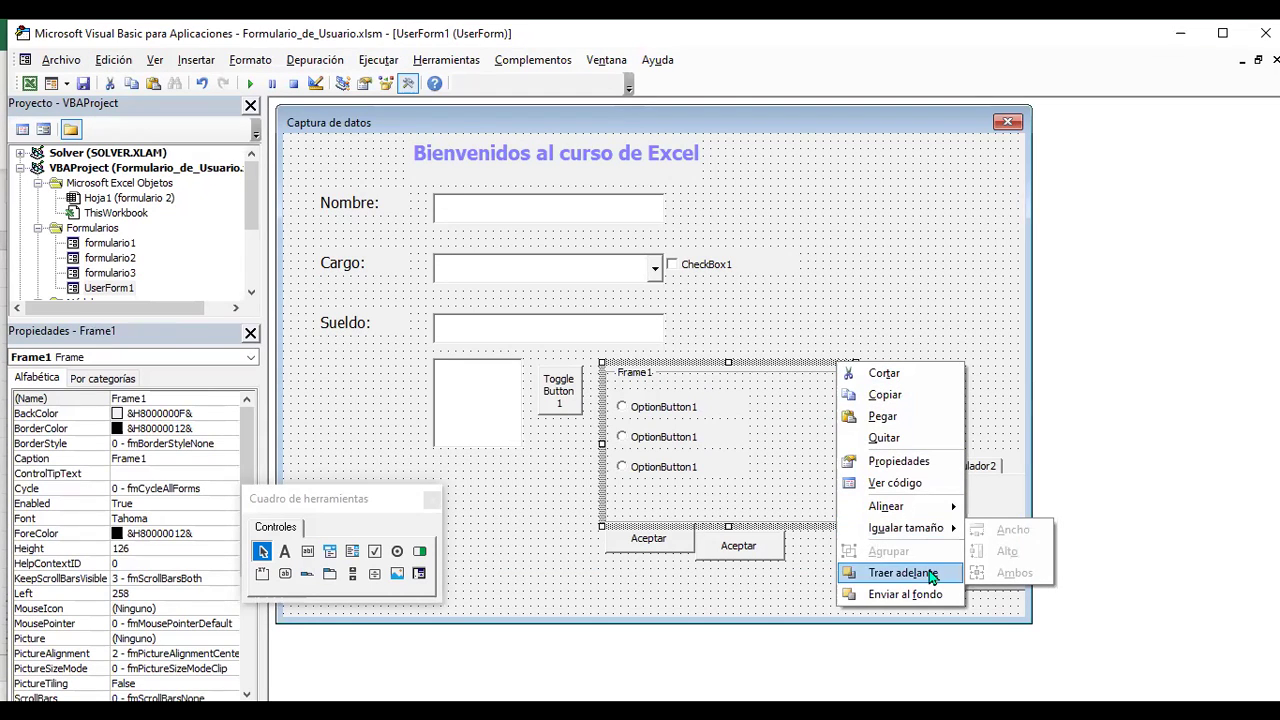
click(940, 598)
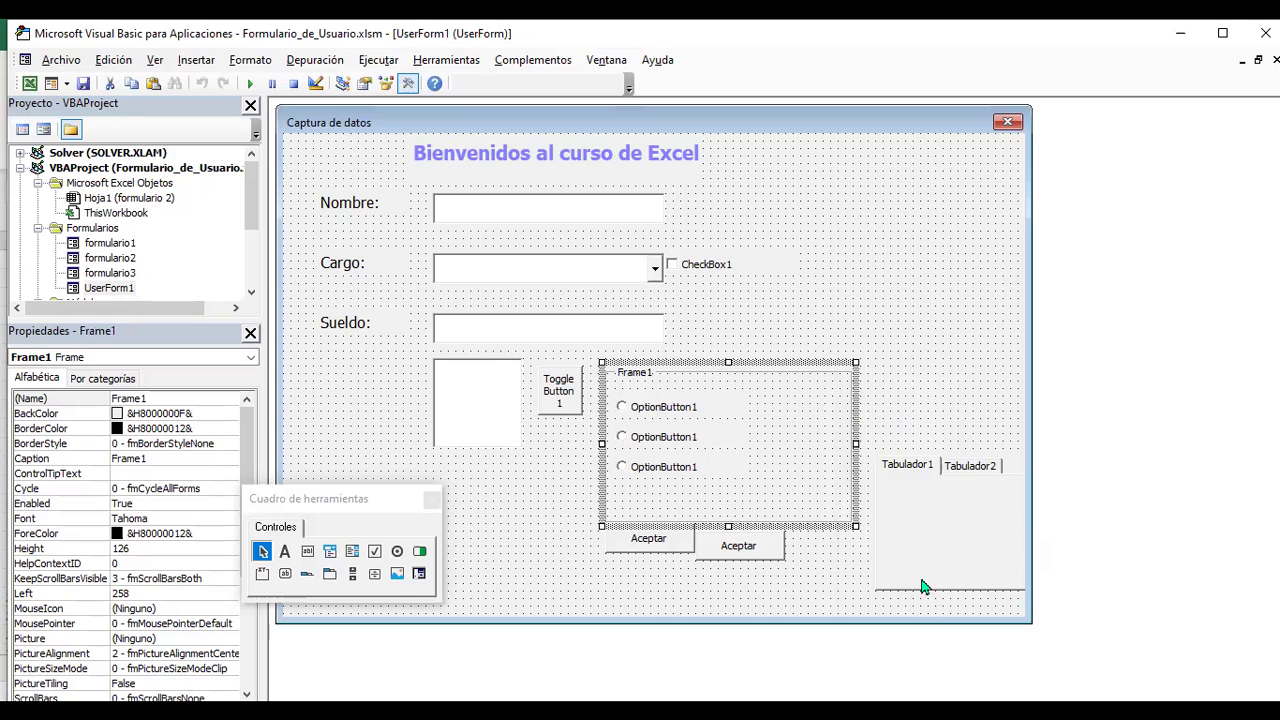
right_click(858, 493)
mouse_move(927, 421)
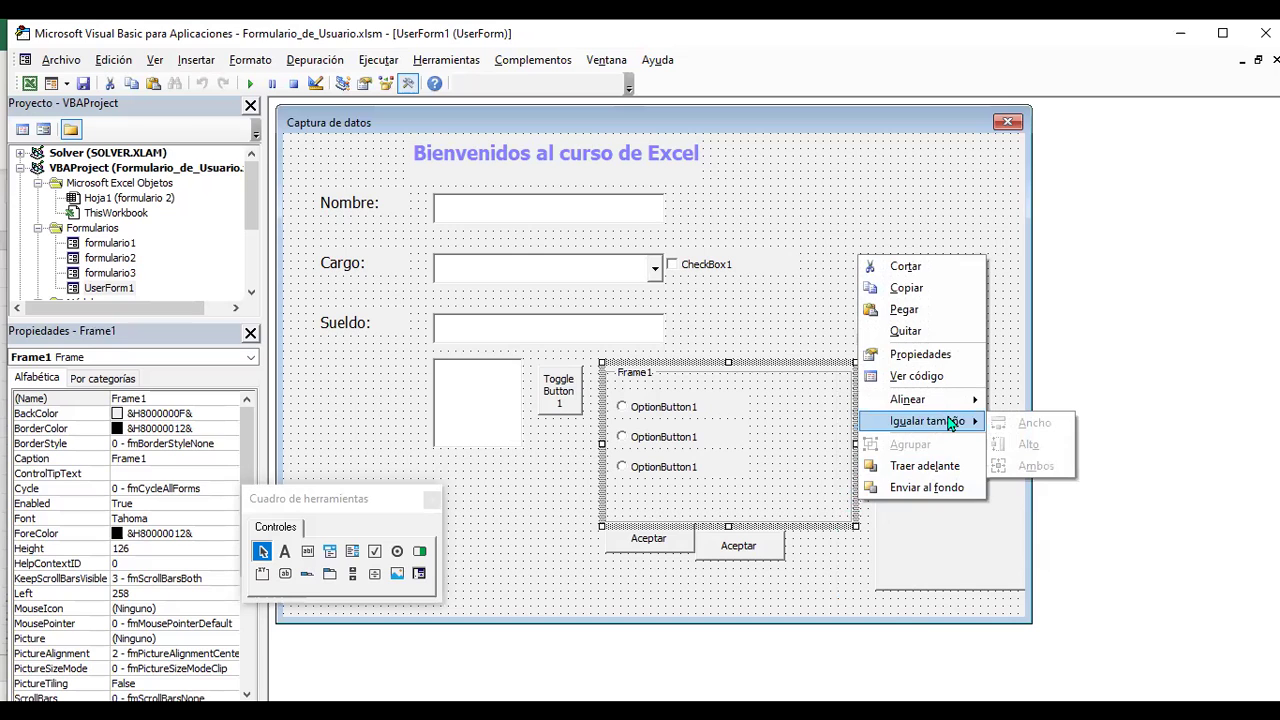
click(927, 487)
click(872, 272)
key(F5)
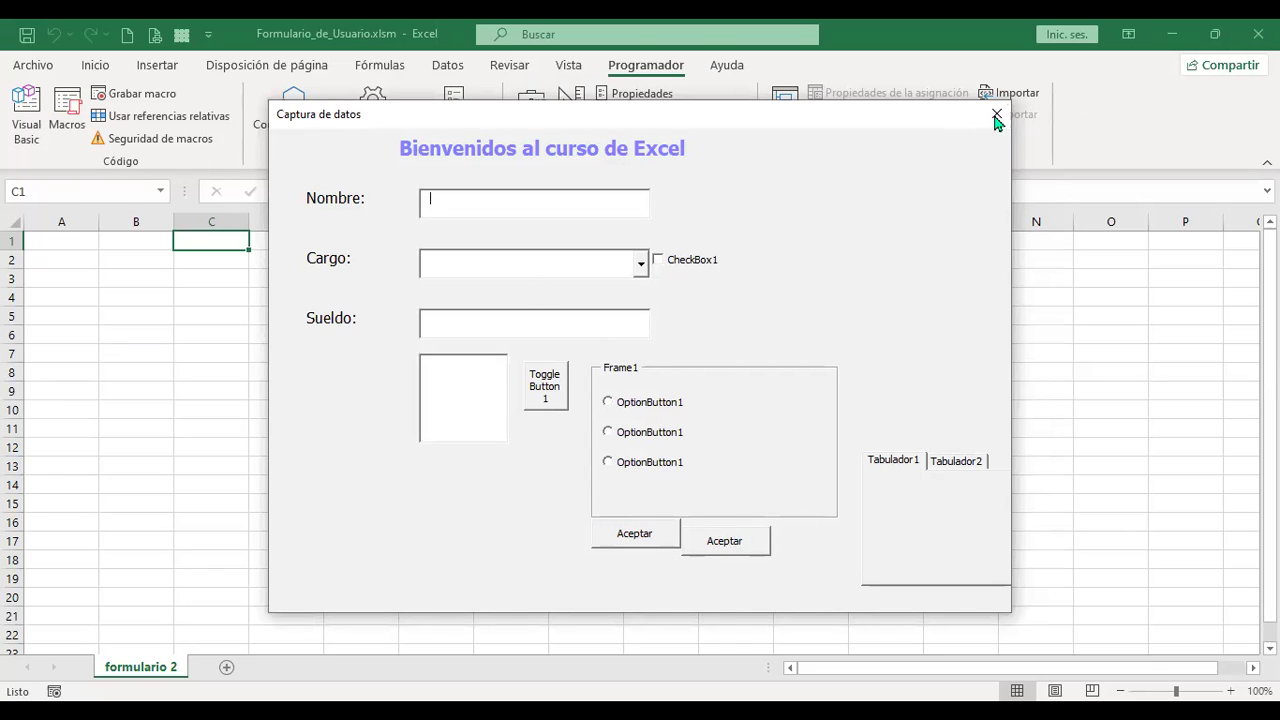
Close the test run, create the empty CommandButton1_Click procedure for Aceptar, and return to design view.
click(736, 546)
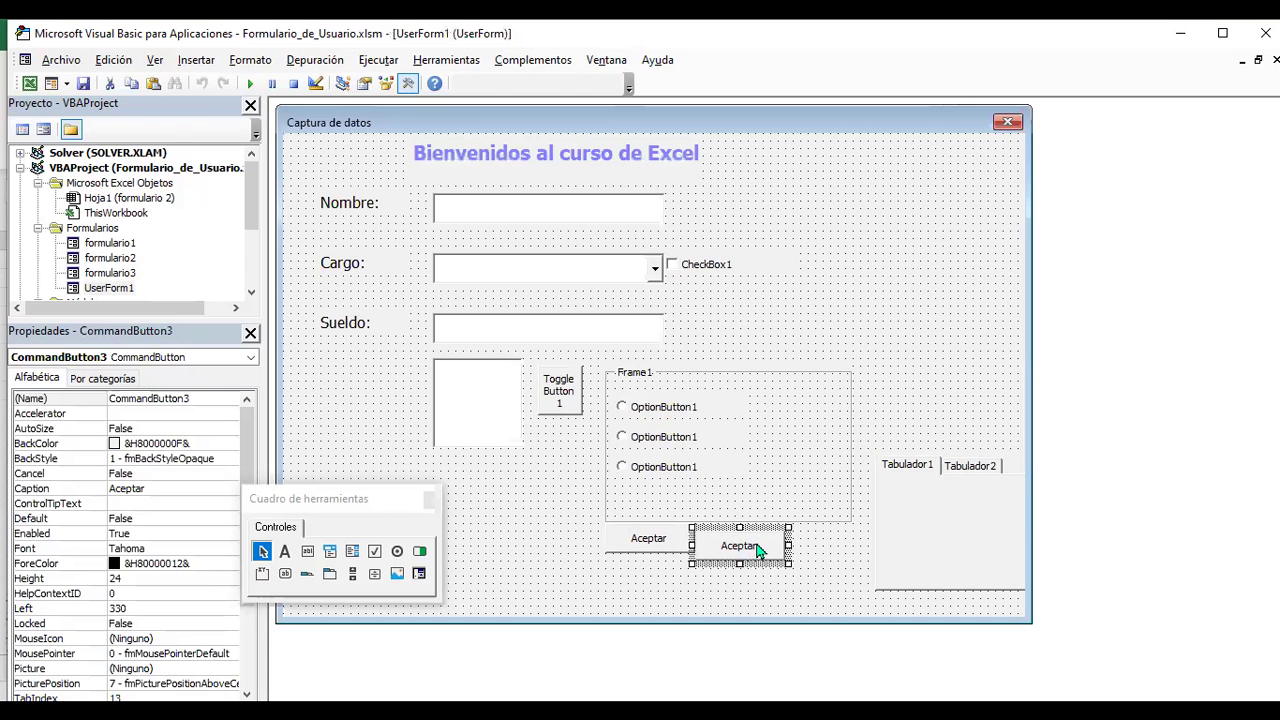
double_click(656, 543)
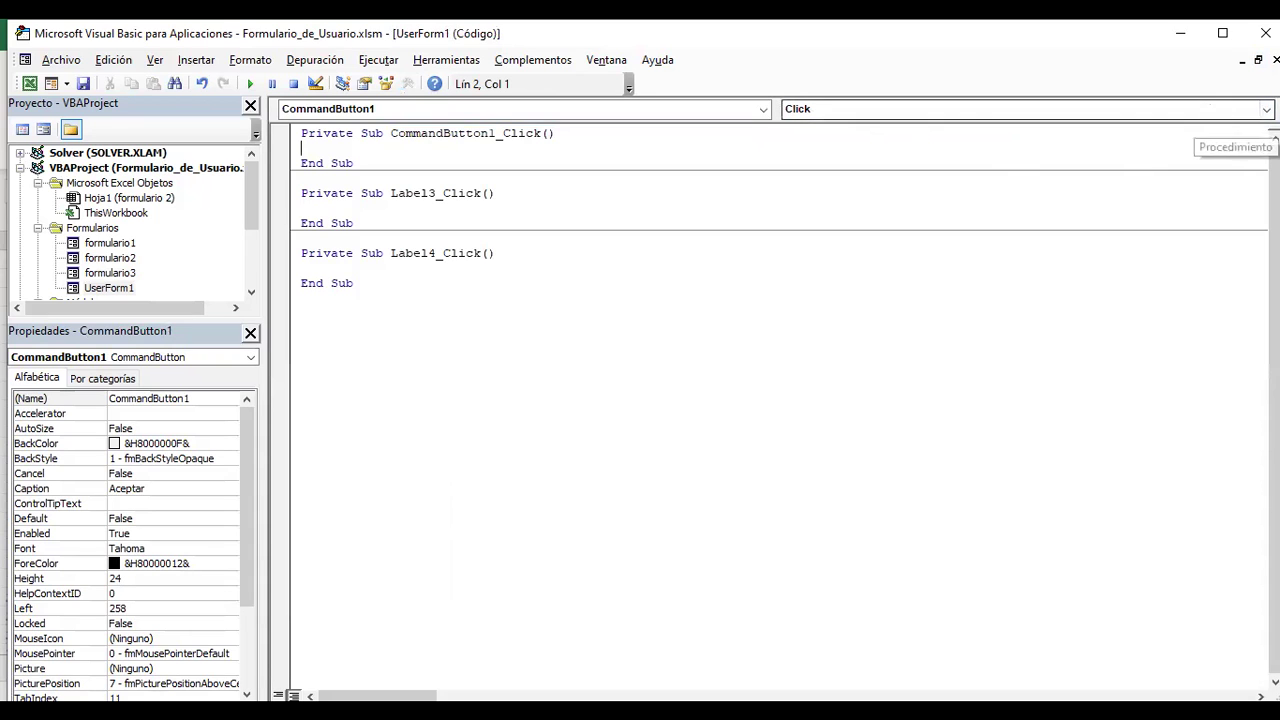
click(1276, 60)
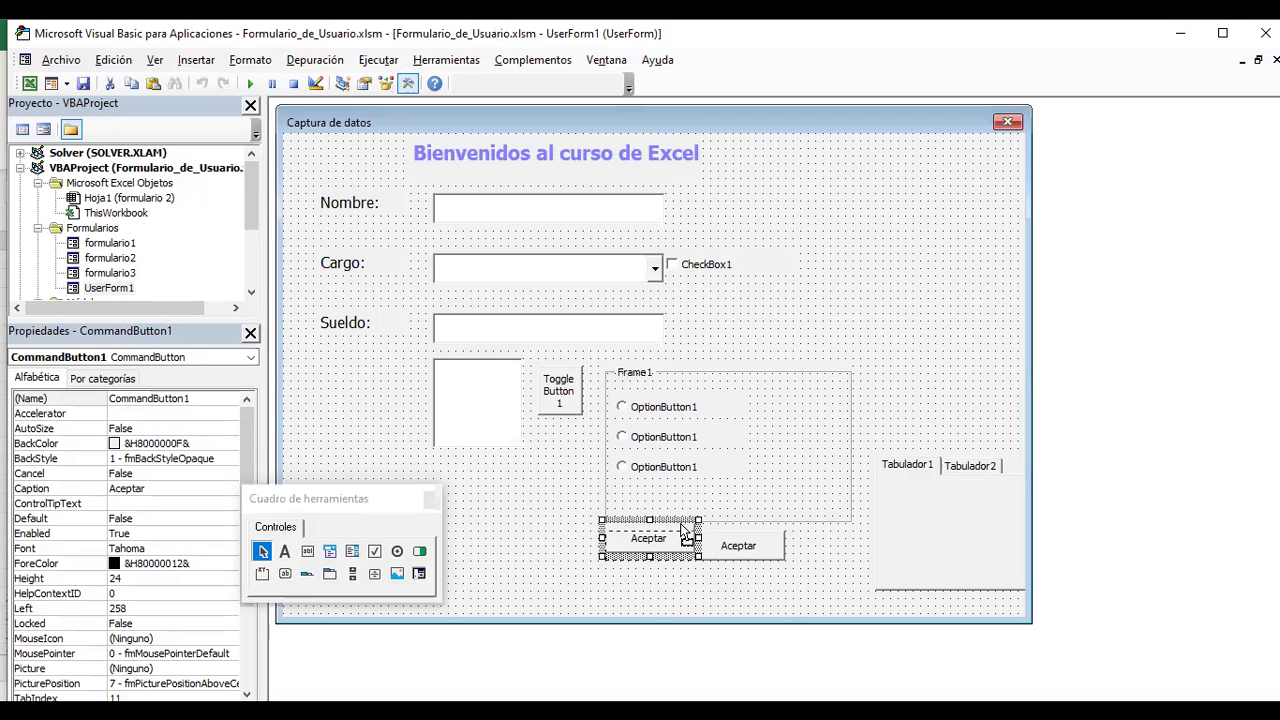
Line up the two Aceptar buttons and change the right one's caption to Cancelar.
drag(681, 519, 685, 538)
click(748, 548)
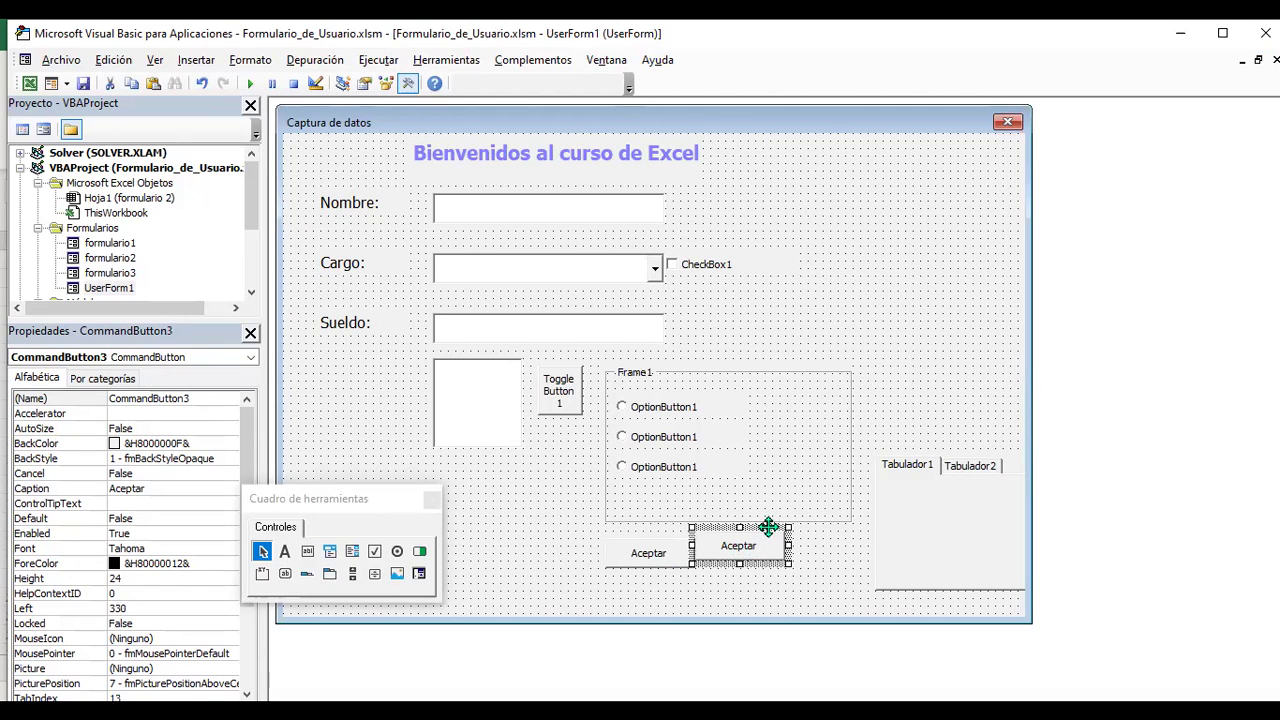
drag(770, 545, 770, 553)
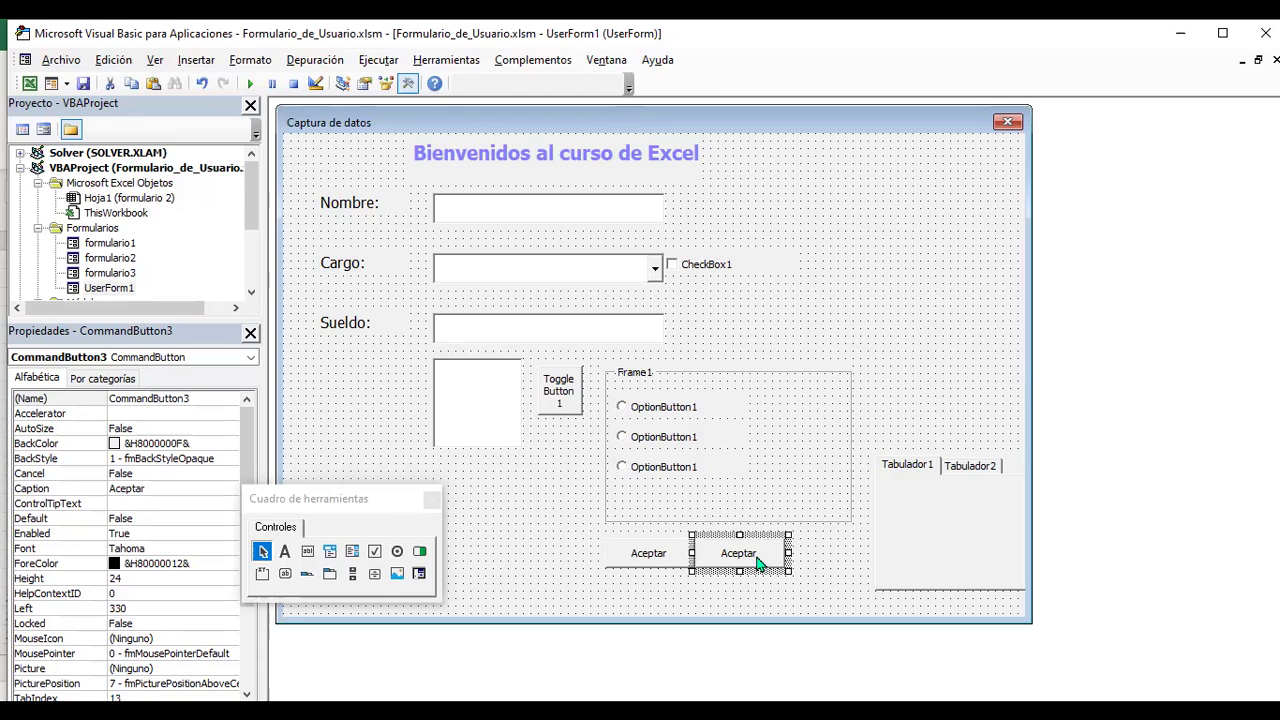
double_click(154, 488)
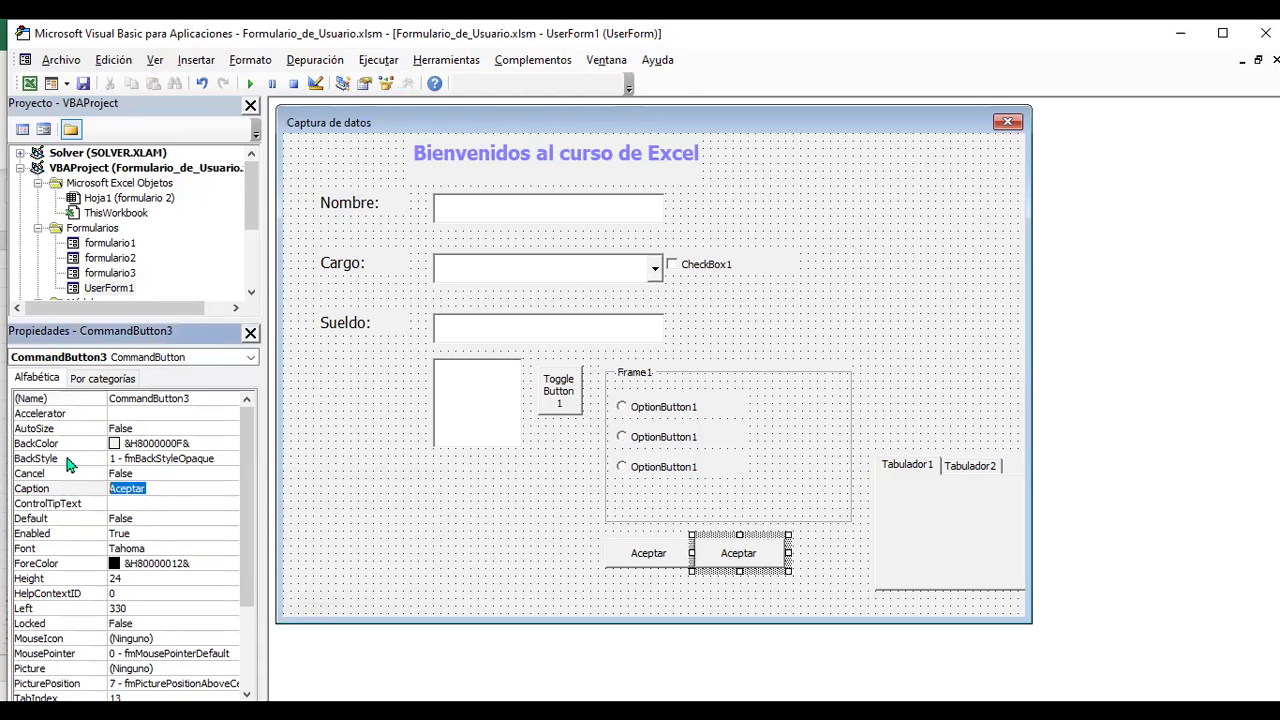
text(Cancelar)
key(Return)
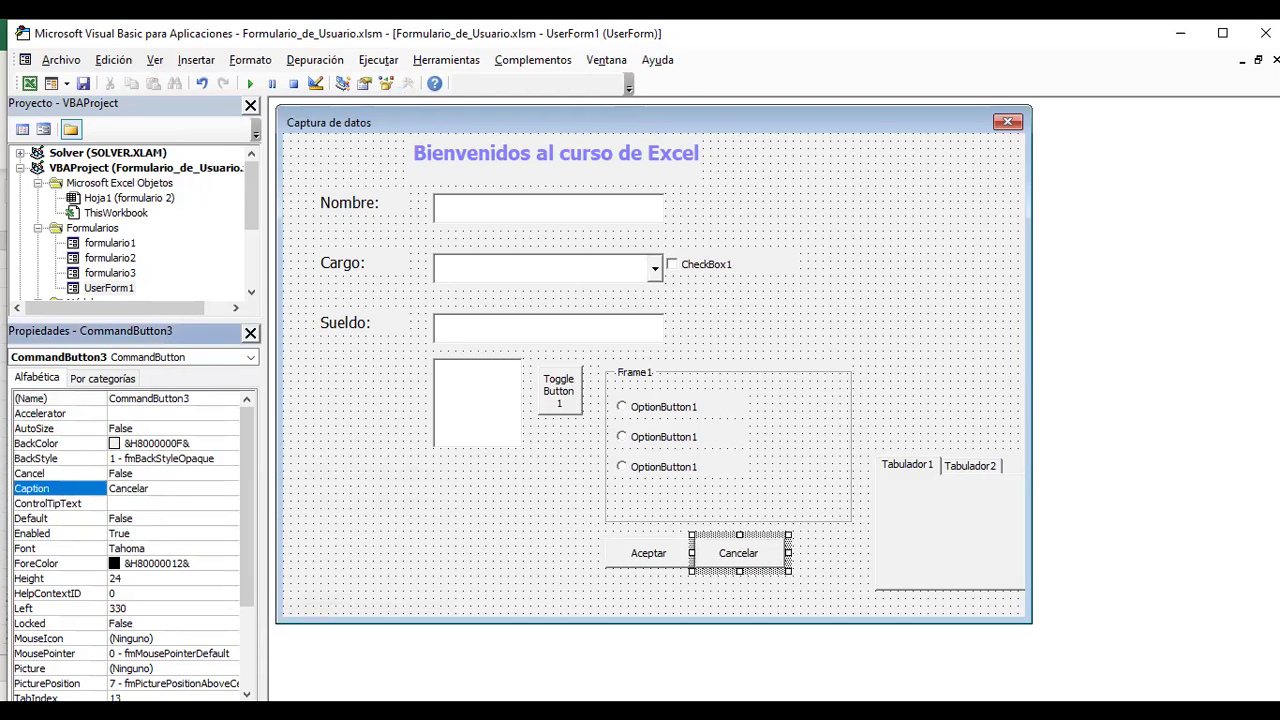
Select both buttons, align their left edges, then undo that alignment.
click(507, 532)
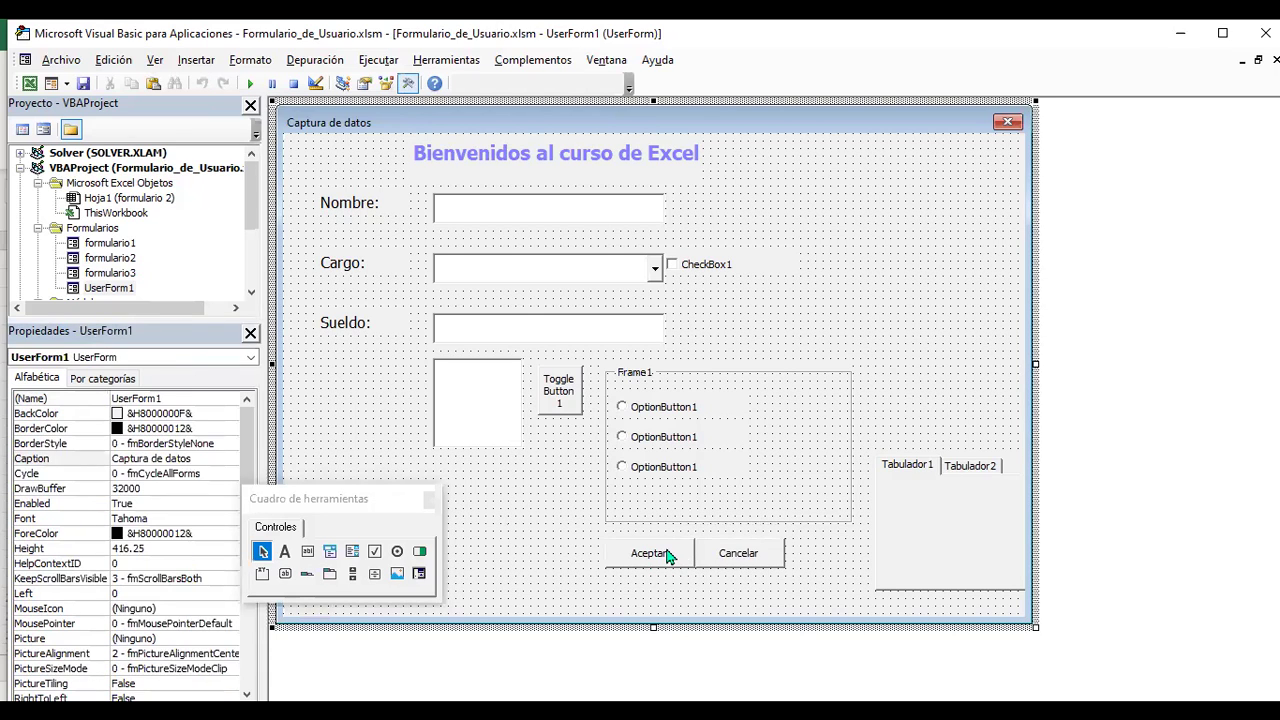
click(668, 555)
ctrl+click(745, 560)
click(764, 612)
click(658, 562)
ctrl+click(750, 553)
right_click(750, 548)
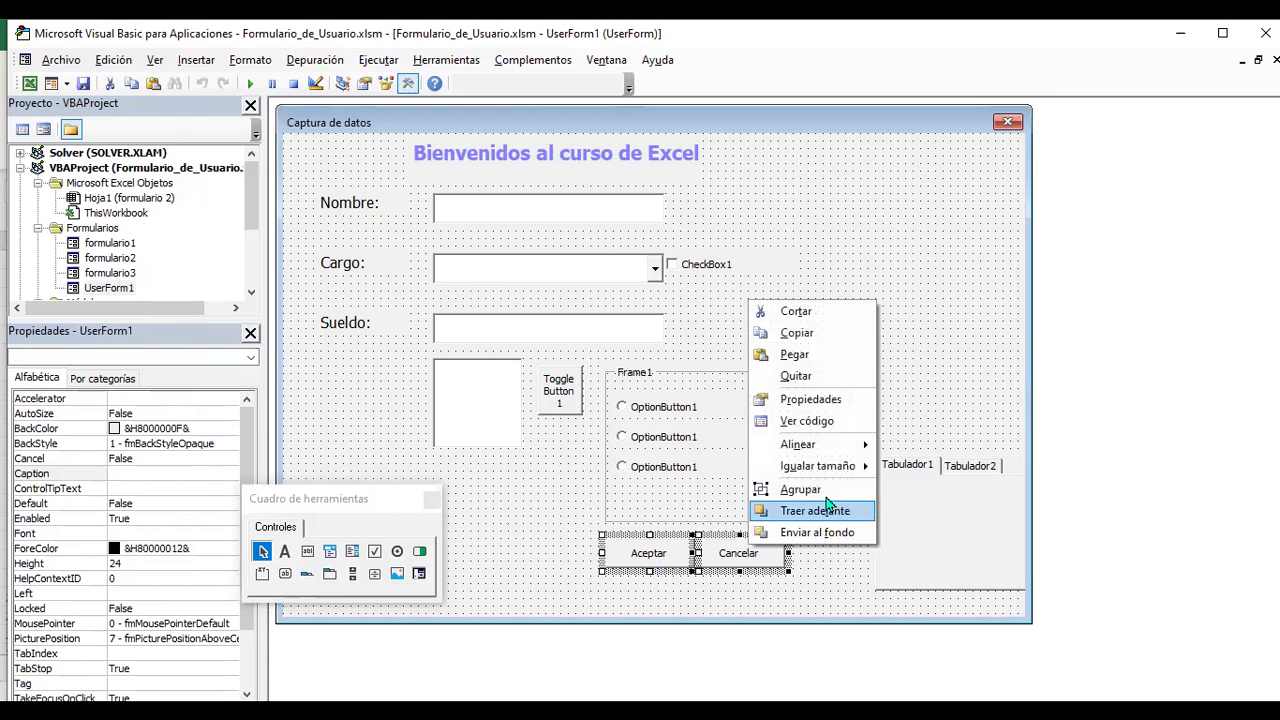
mouse_move(815, 444)
click(950, 448)
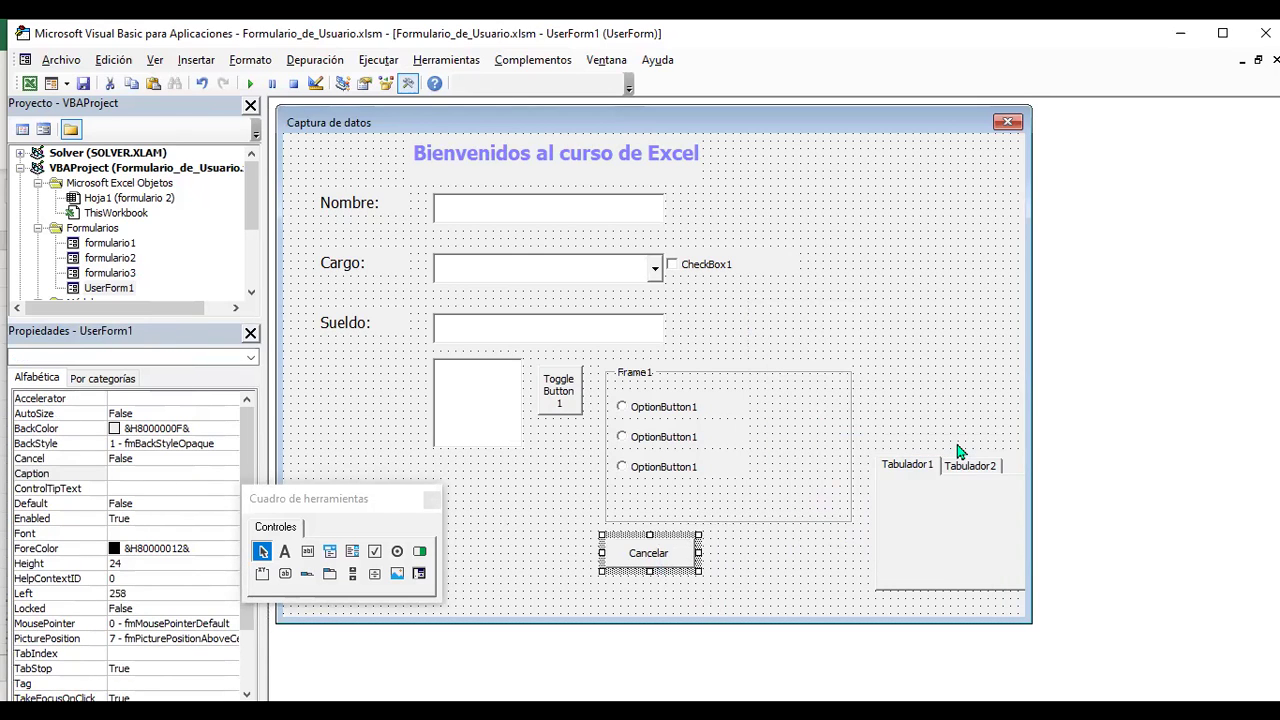
key(ctrl+z)
right_click(730, 553)
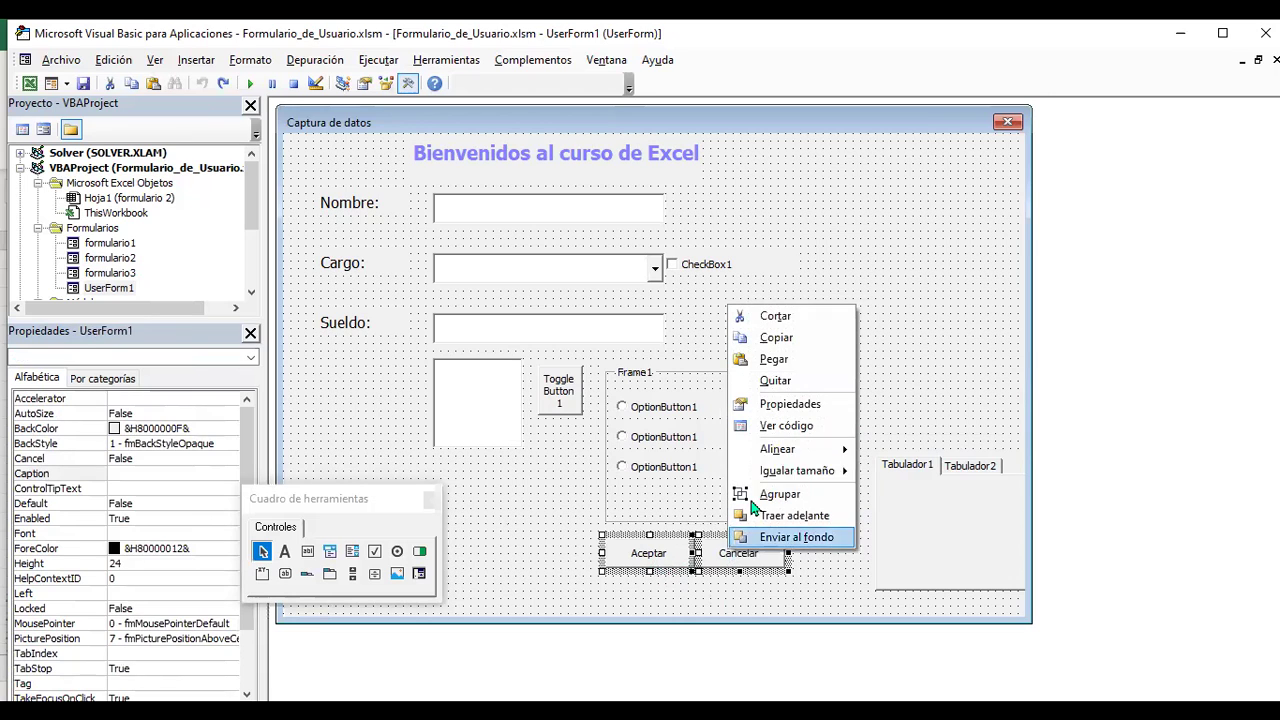
mouse_move(777, 449)
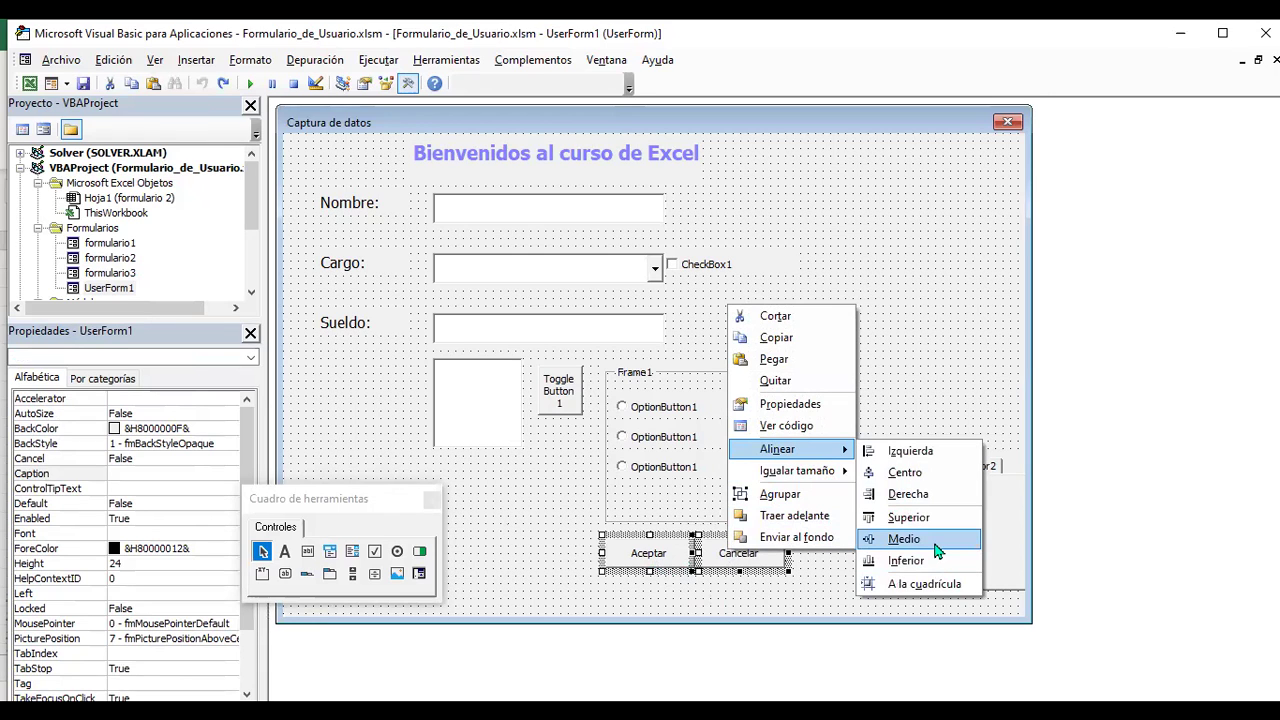
Align Aceptar and Cancelar along their bottom edges and move the tab strip to the form's top right.
click(935, 561)
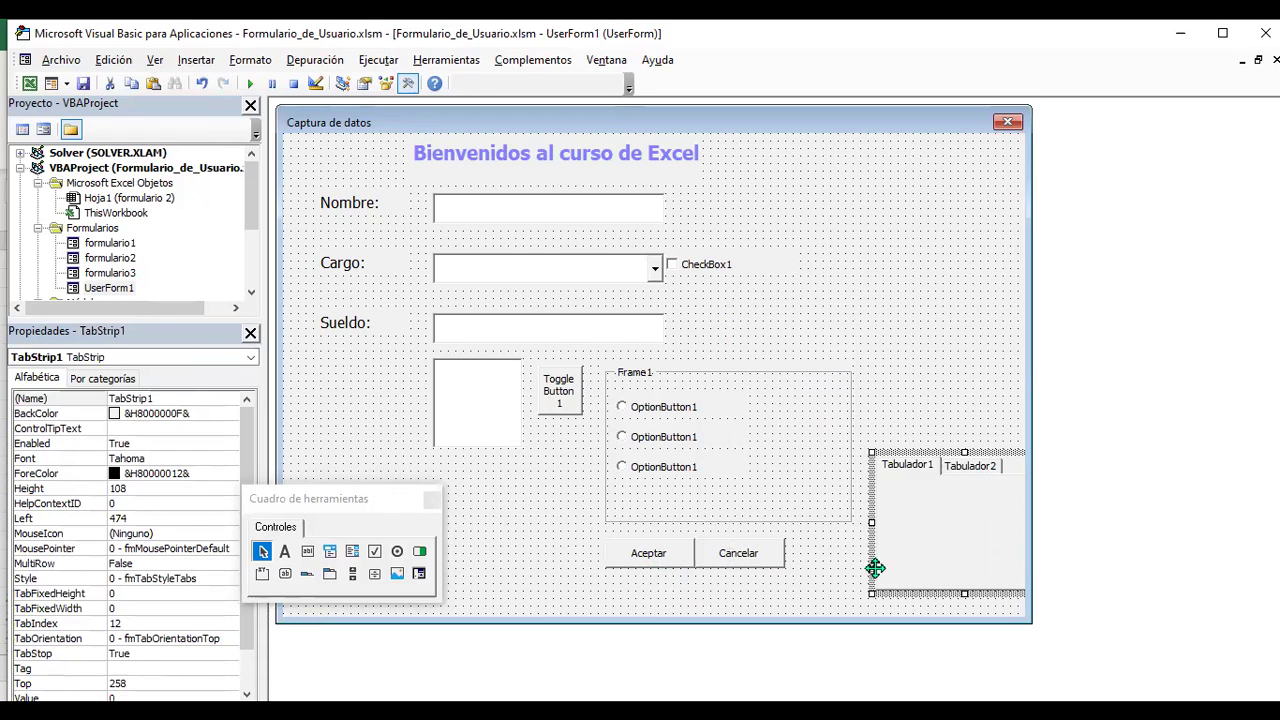
click(735, 573)
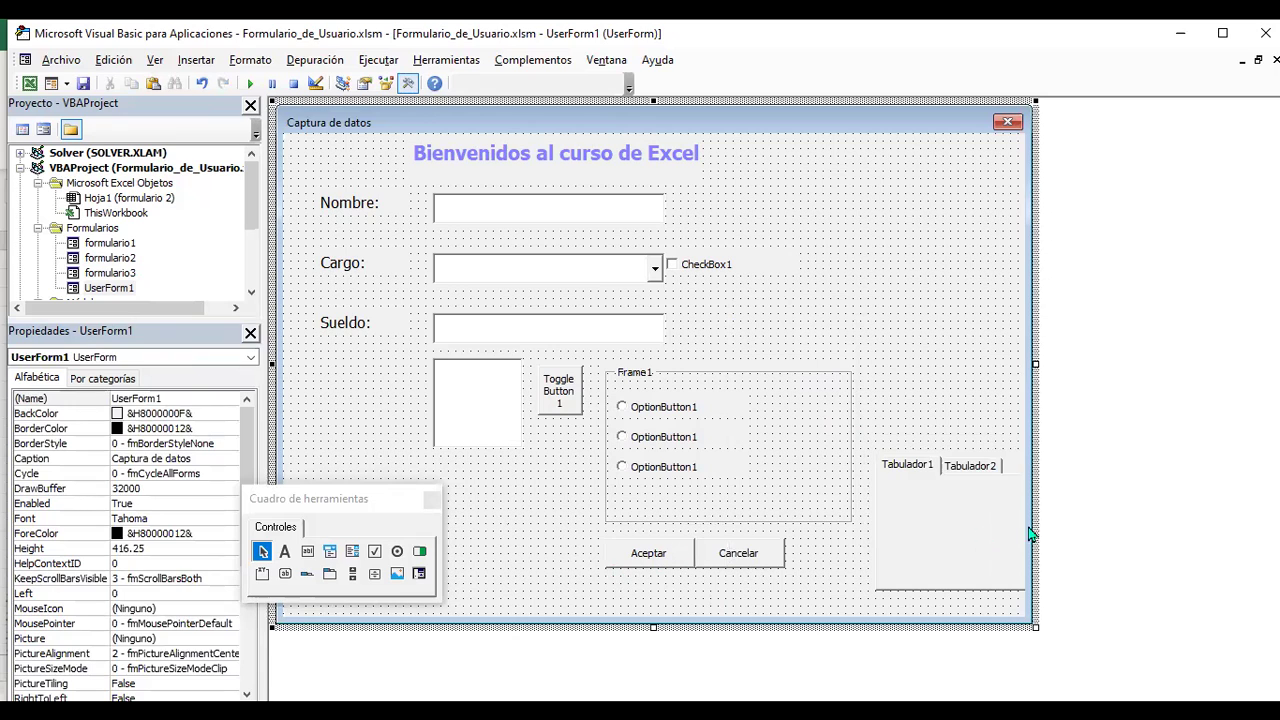
click(975, 513)
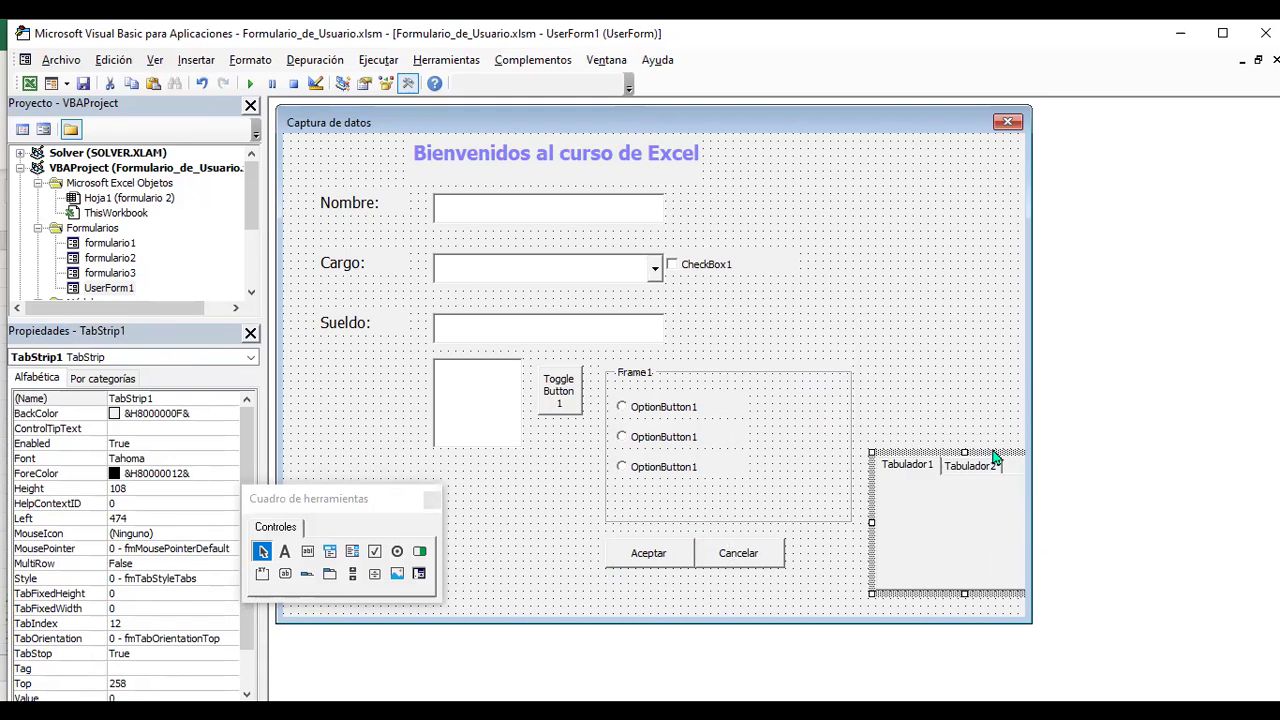
mouse_move(994, 458)
mouse_down()
mouse_move(862, 208)
mouse_move(902, 219)
mouse_up()
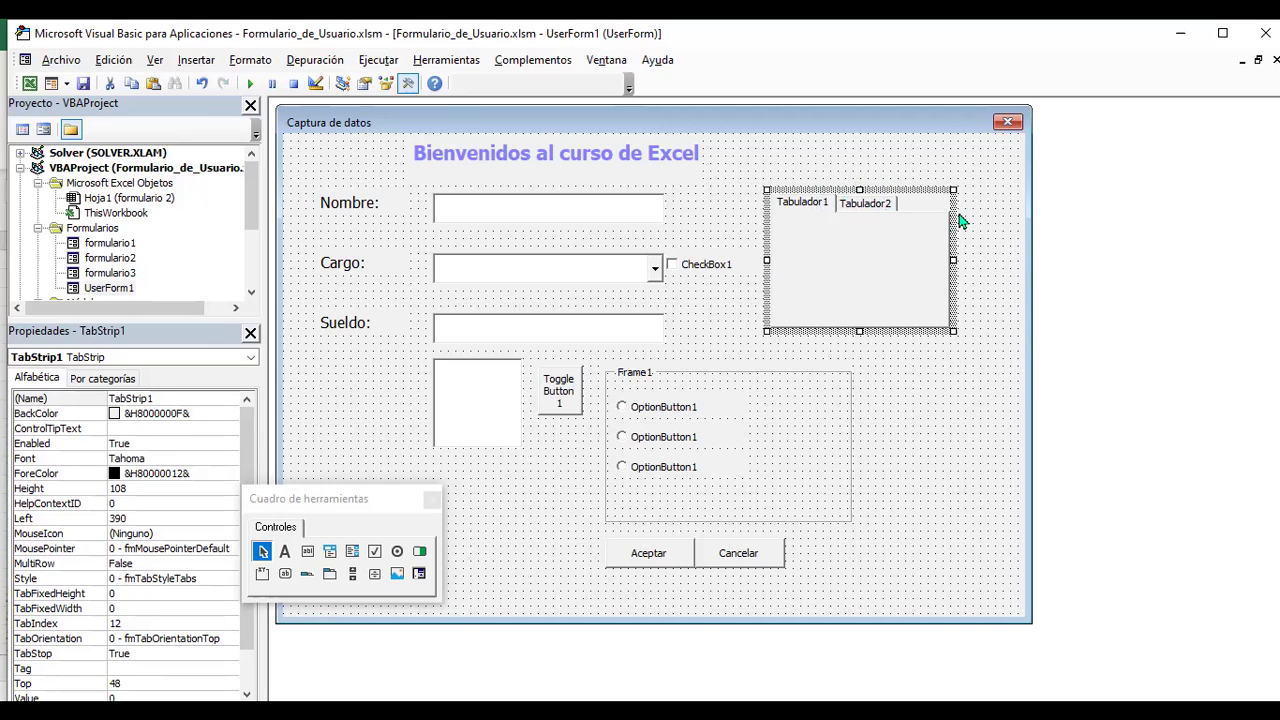
click(329, 574)
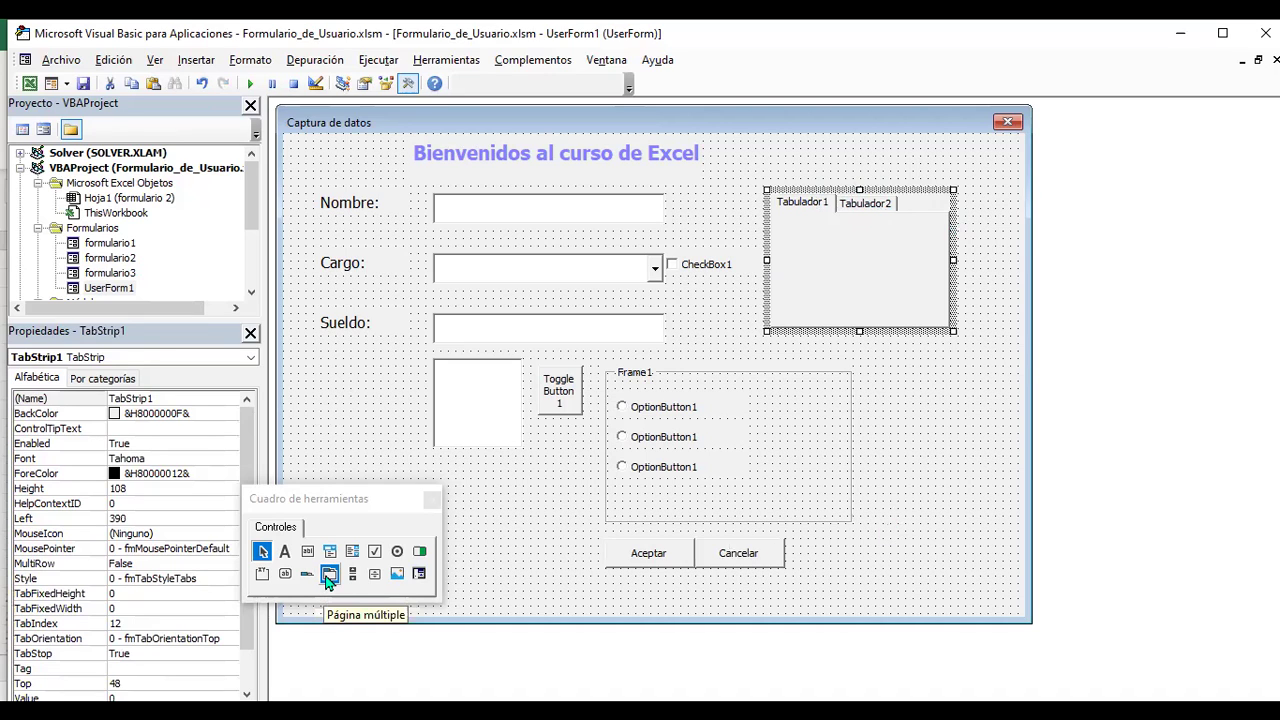
Place a Page1/Page2 MultiPage, shorten Frame1 from its corner, and move the MultiPage left beside Frame1.
click(865, 373)
click(851, 520)
mouse_move(856, 525)
mouse_down()
mouse_move(802, 493)
mouse_move(759, 489)
mouse_up()
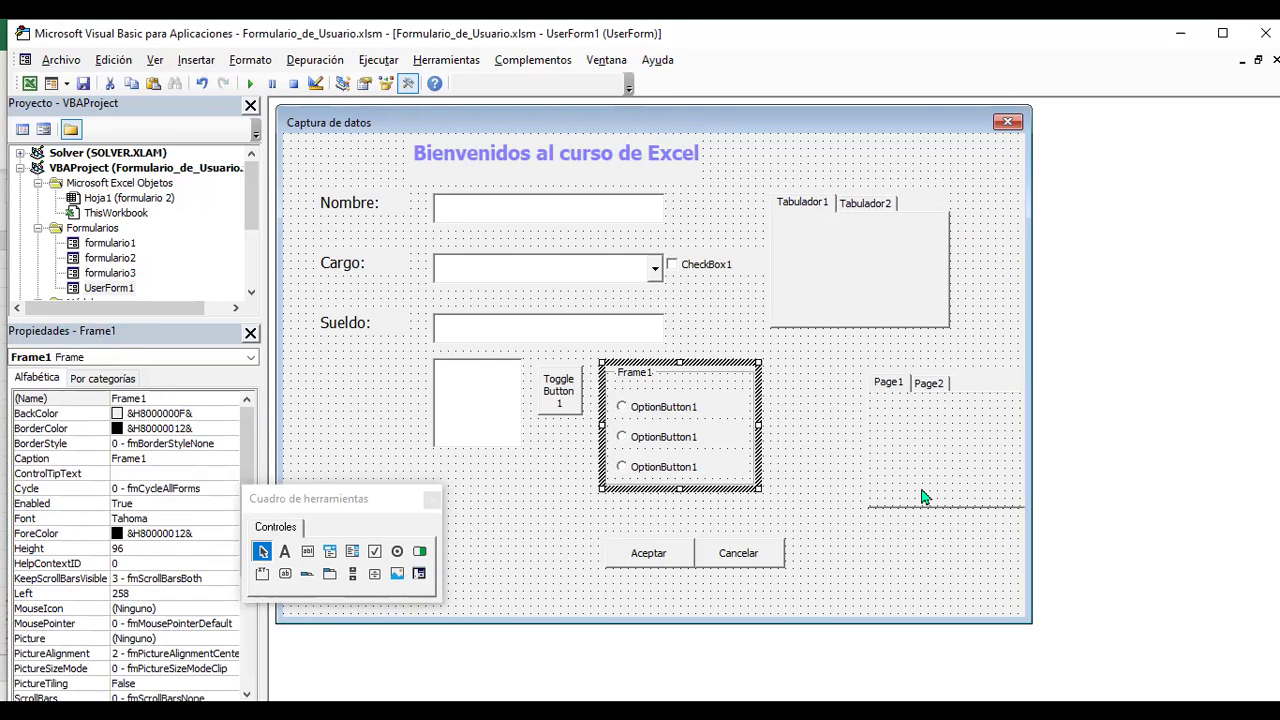
click(947, 489)
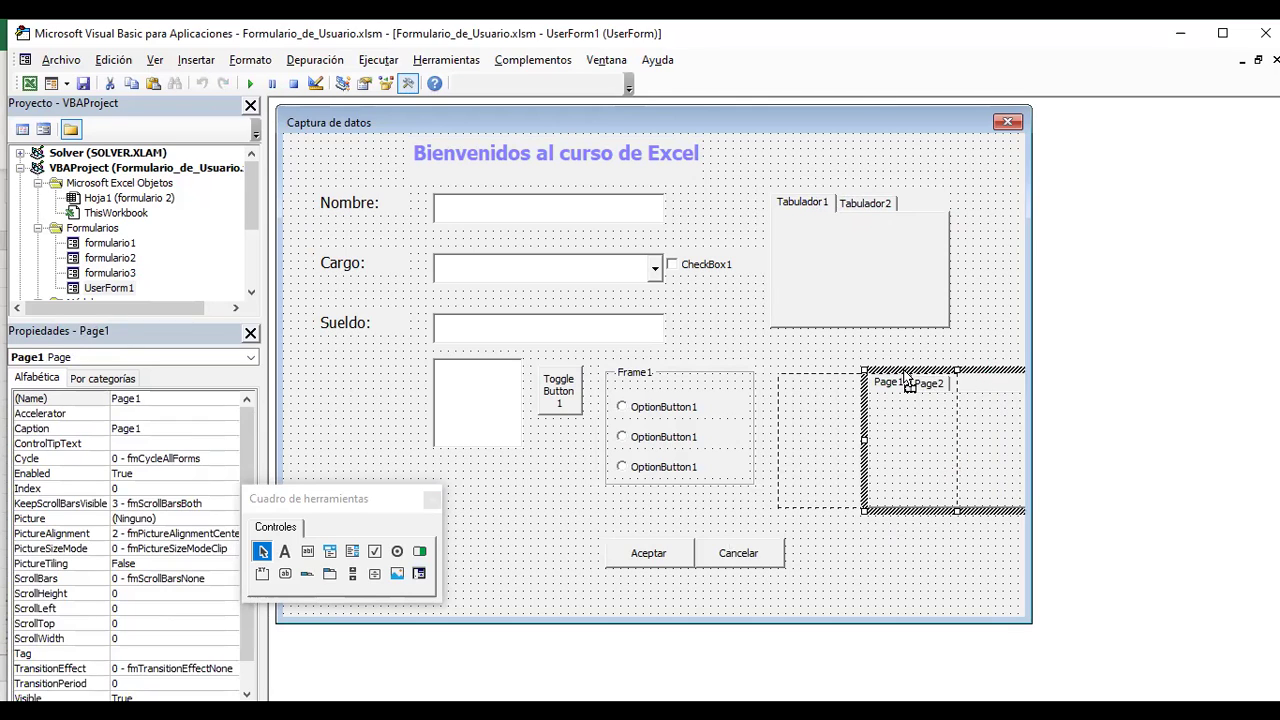
drag(992, 370, 902, 372)
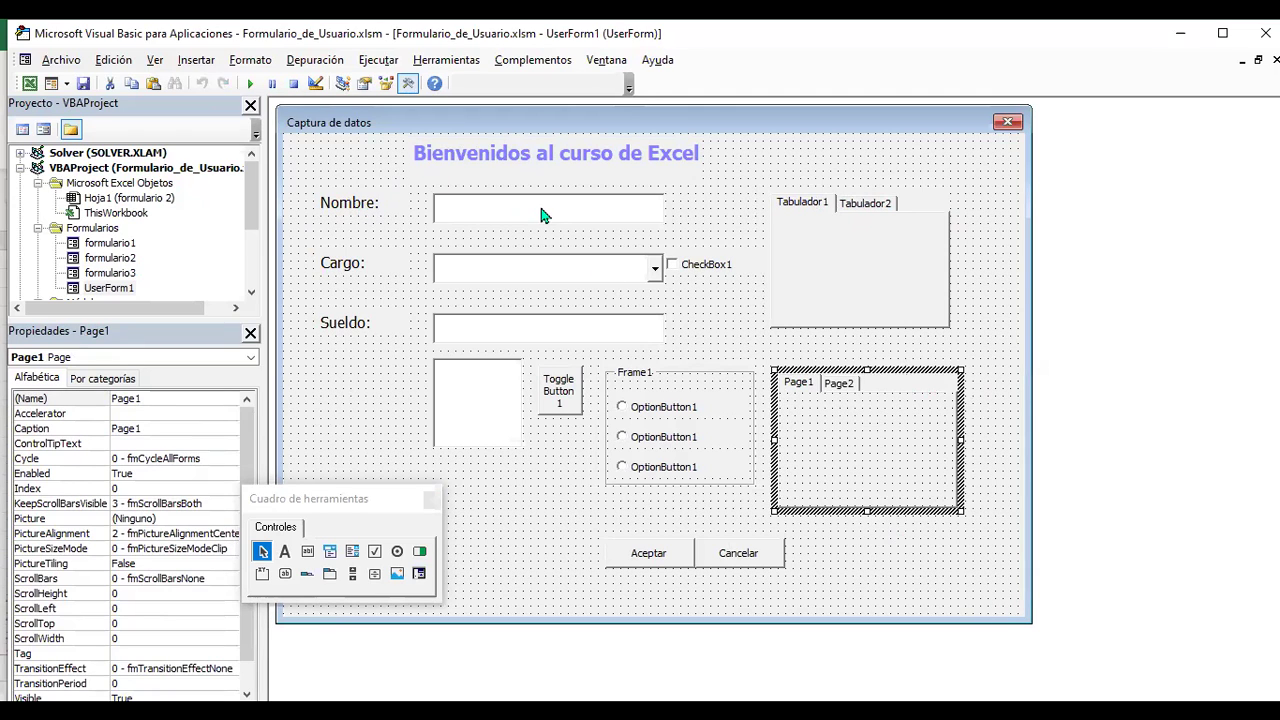
Review the Cargo combo box, CheckBox1, OptionButton1, list box, tab strip and multi-page control.
click(655, 277)
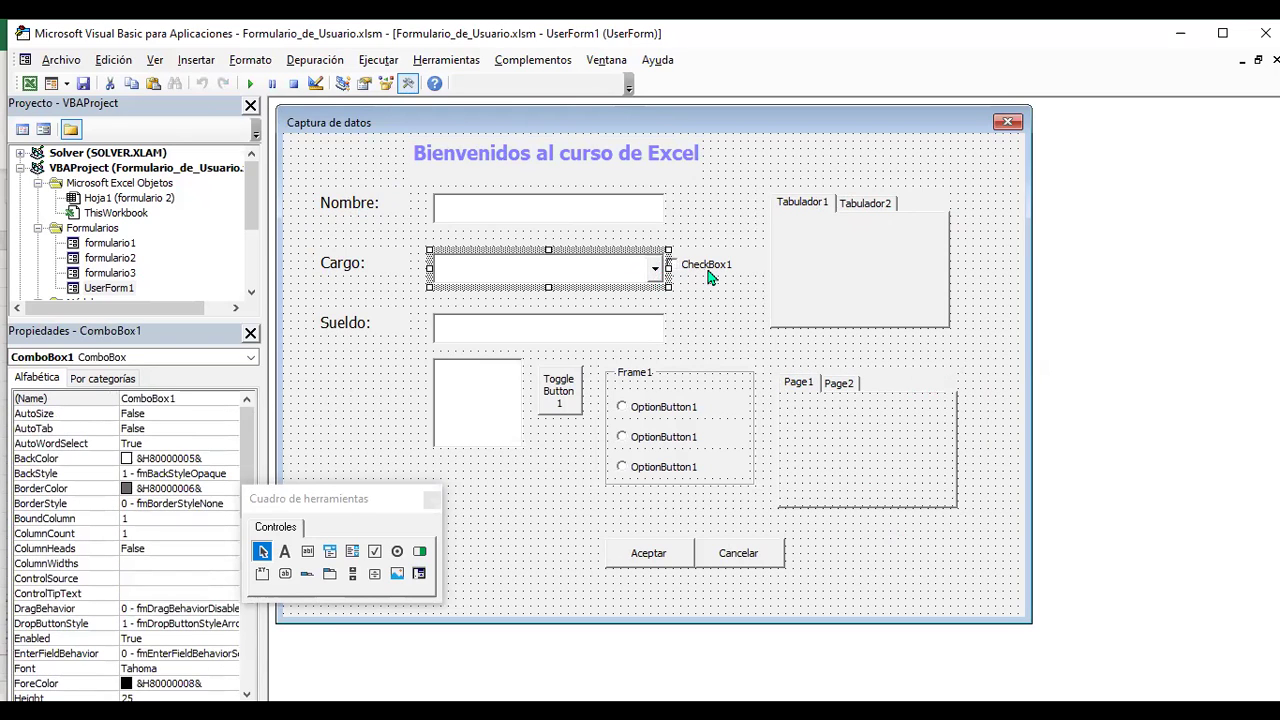
click(711, 268)
click(668, 410)
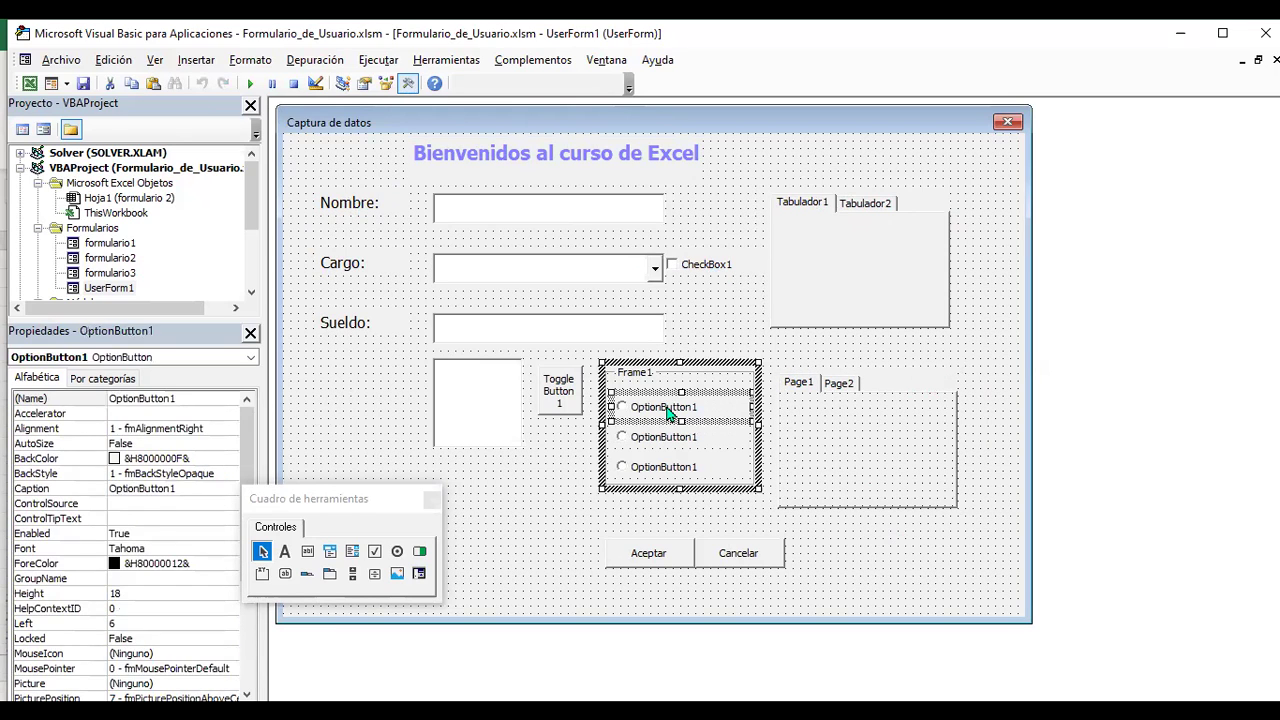
click(463, 376)
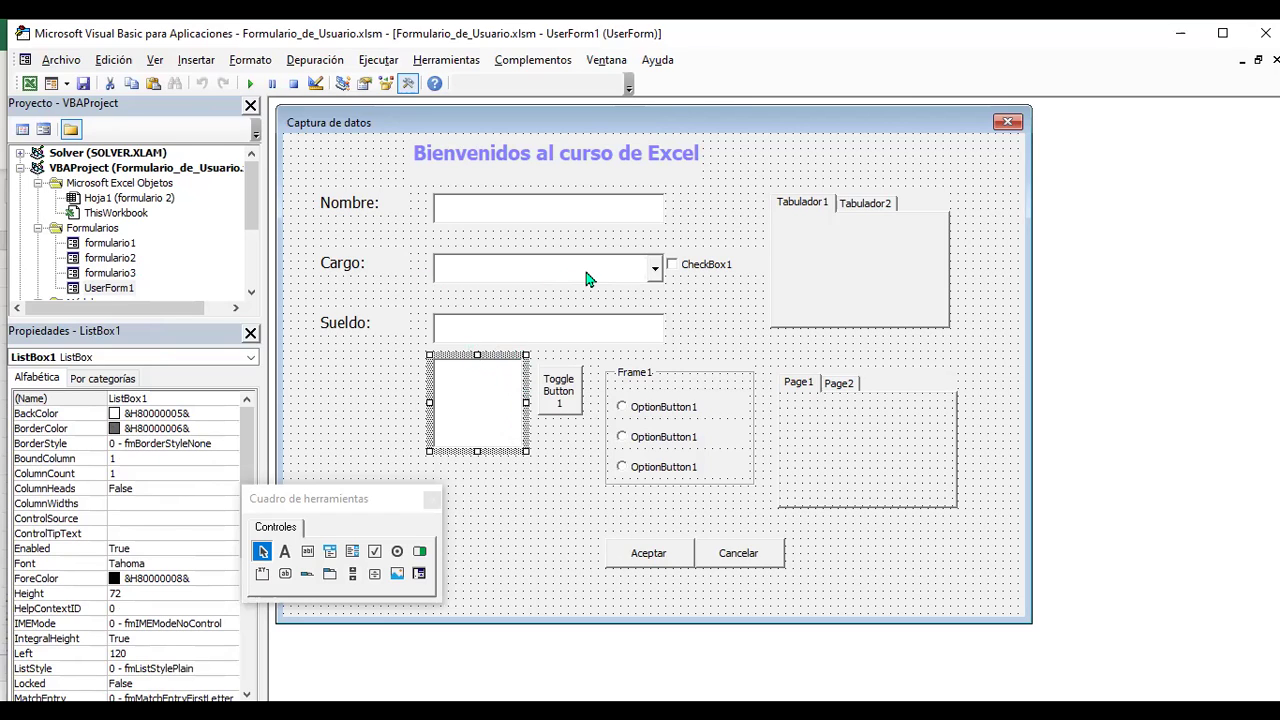
click(557, 276)
click(478, 377)
click(512, 278)
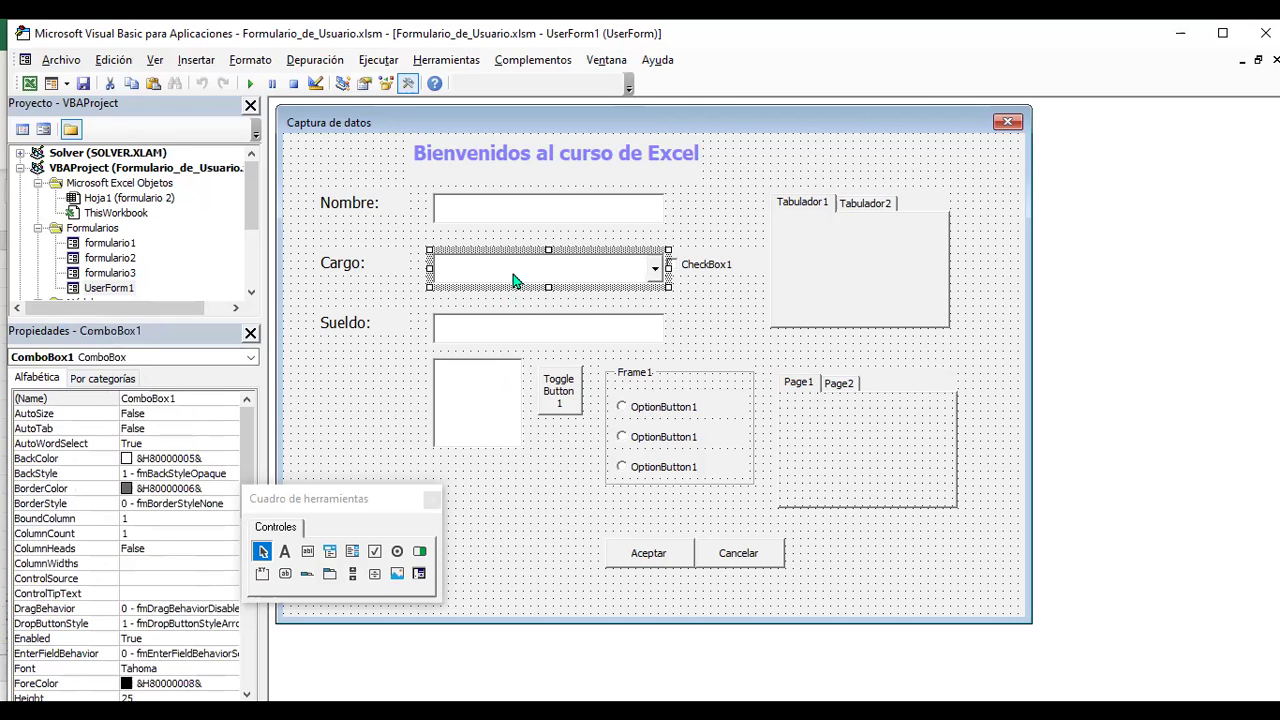
click(655, 272)
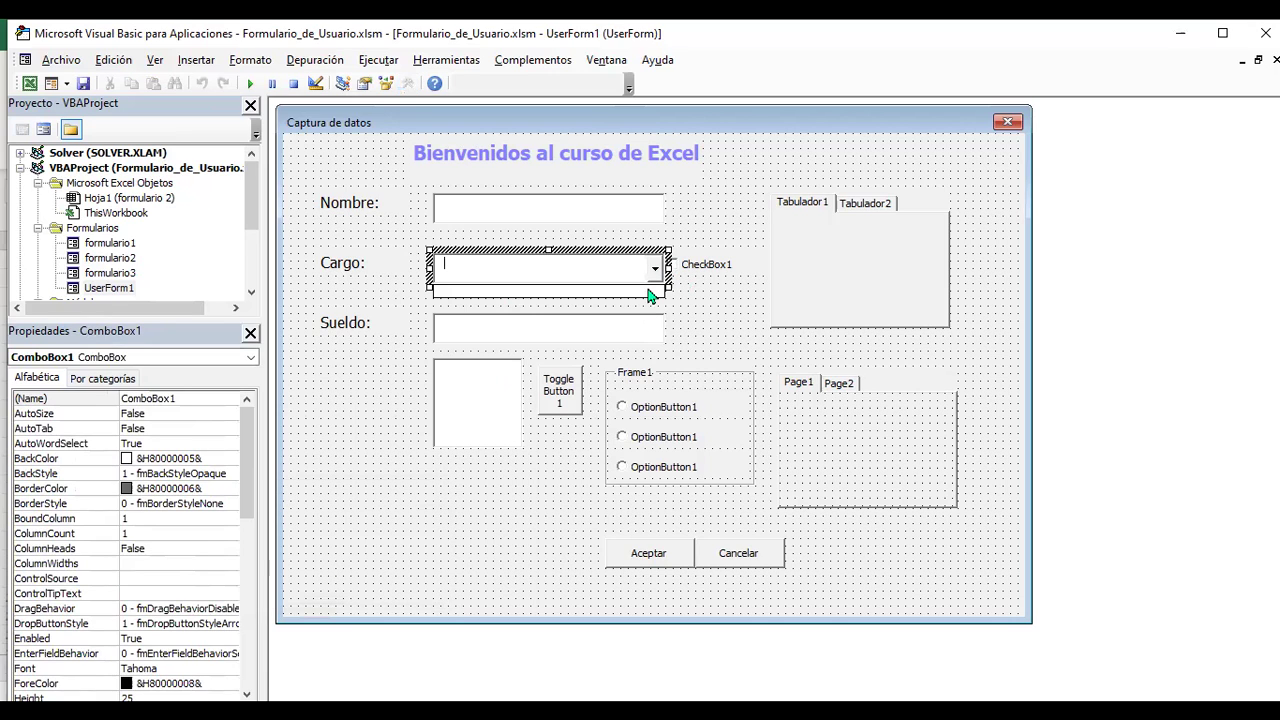
click(457, 400)
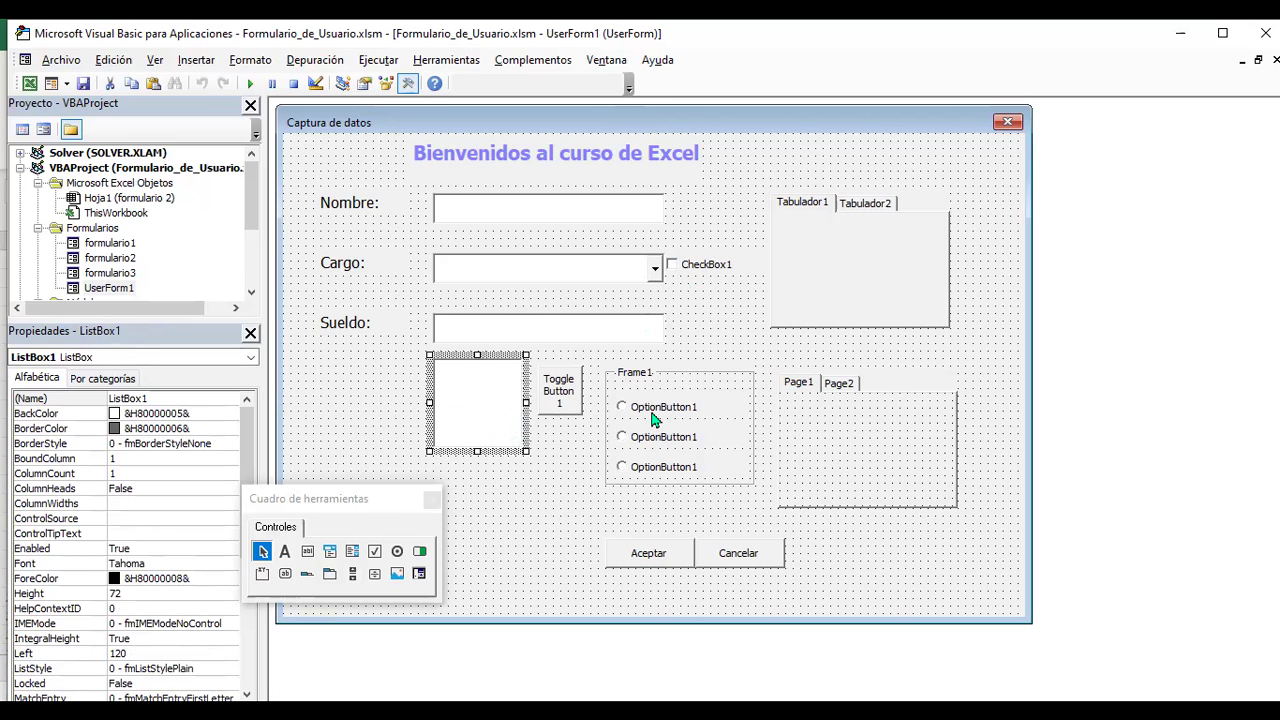
click(824, 430)
click(838, 266)
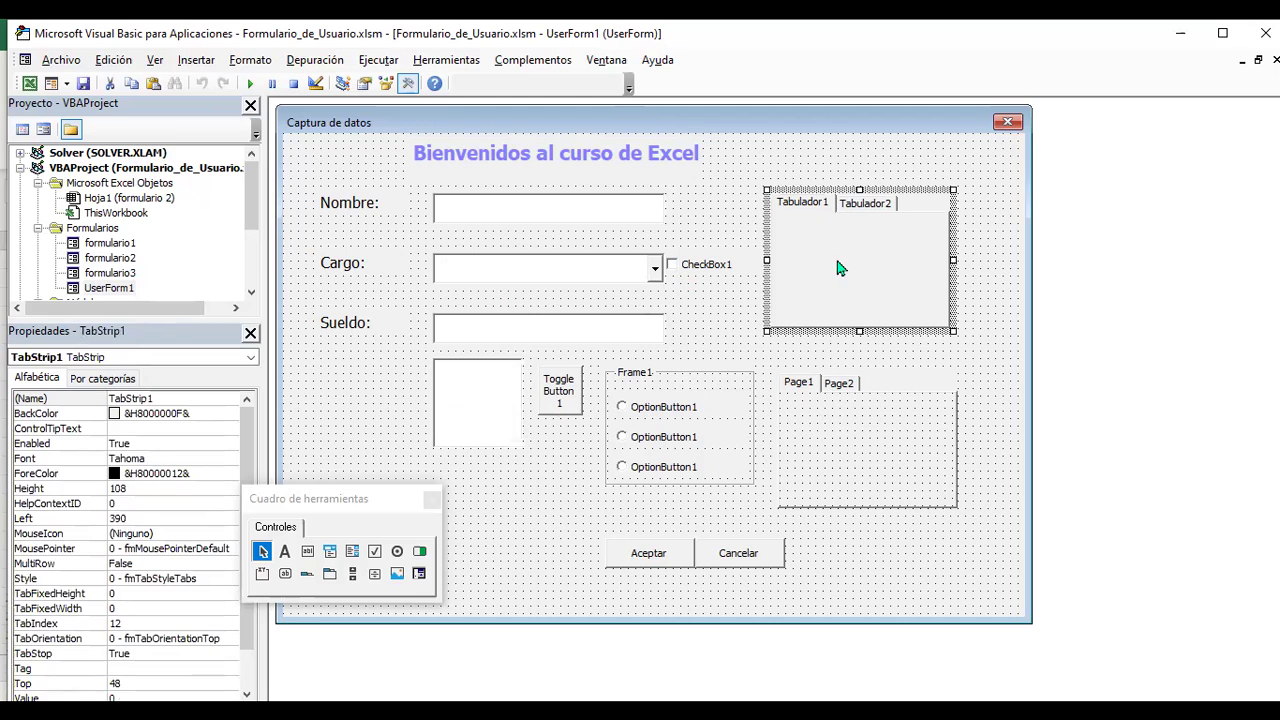
click(843, 420)
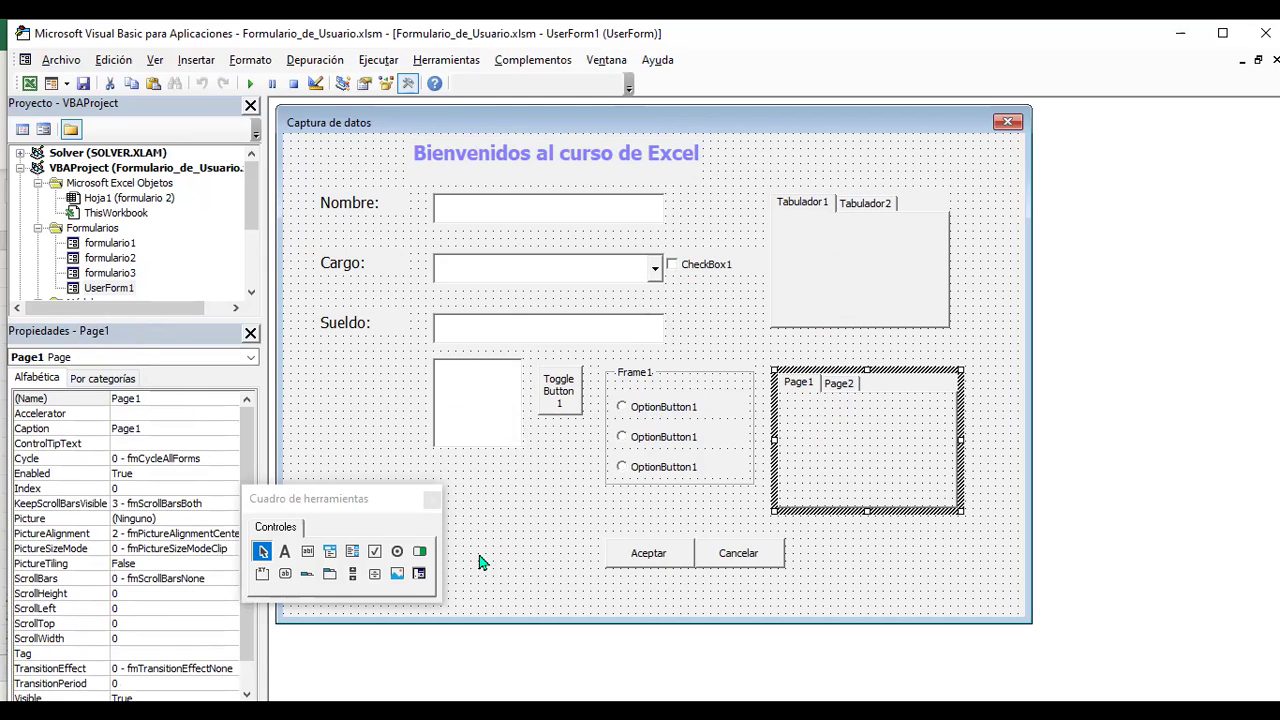
Draw a vertical scroll bar beside Sueldo and move it to the form's right edge.
click(352, 576)
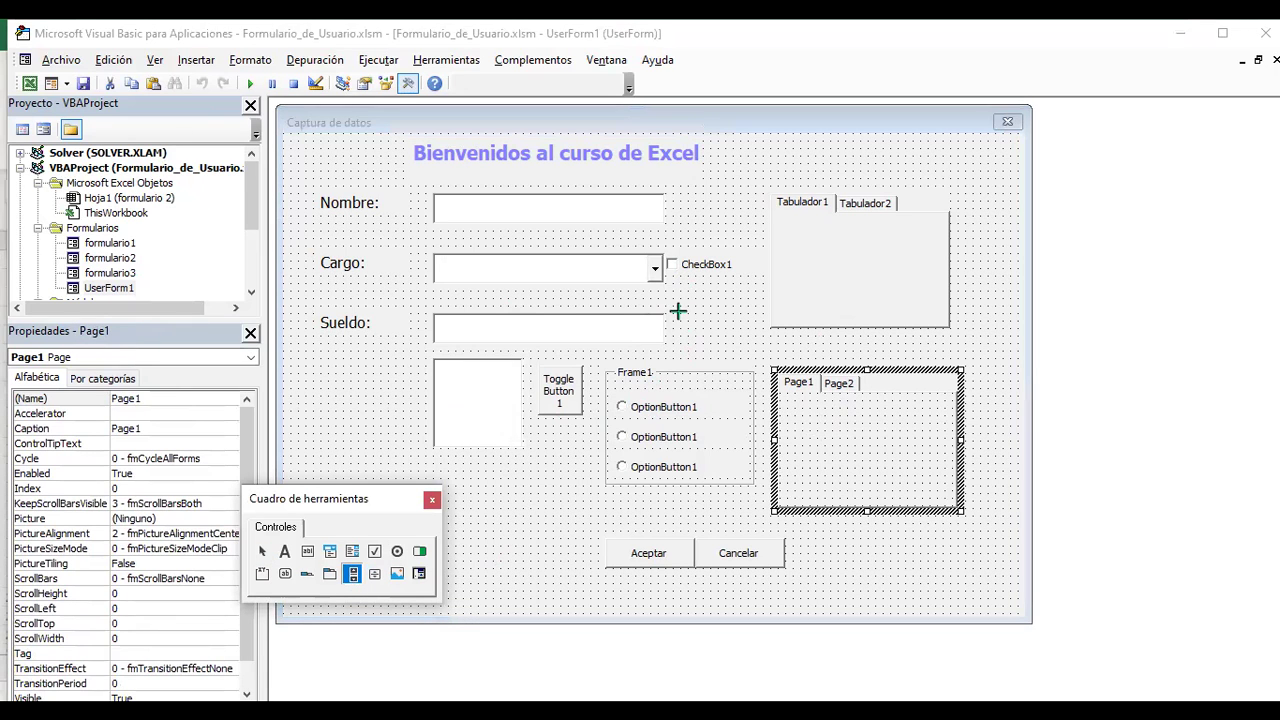
drag(678, 313, 696, 360)
click(733, 335)
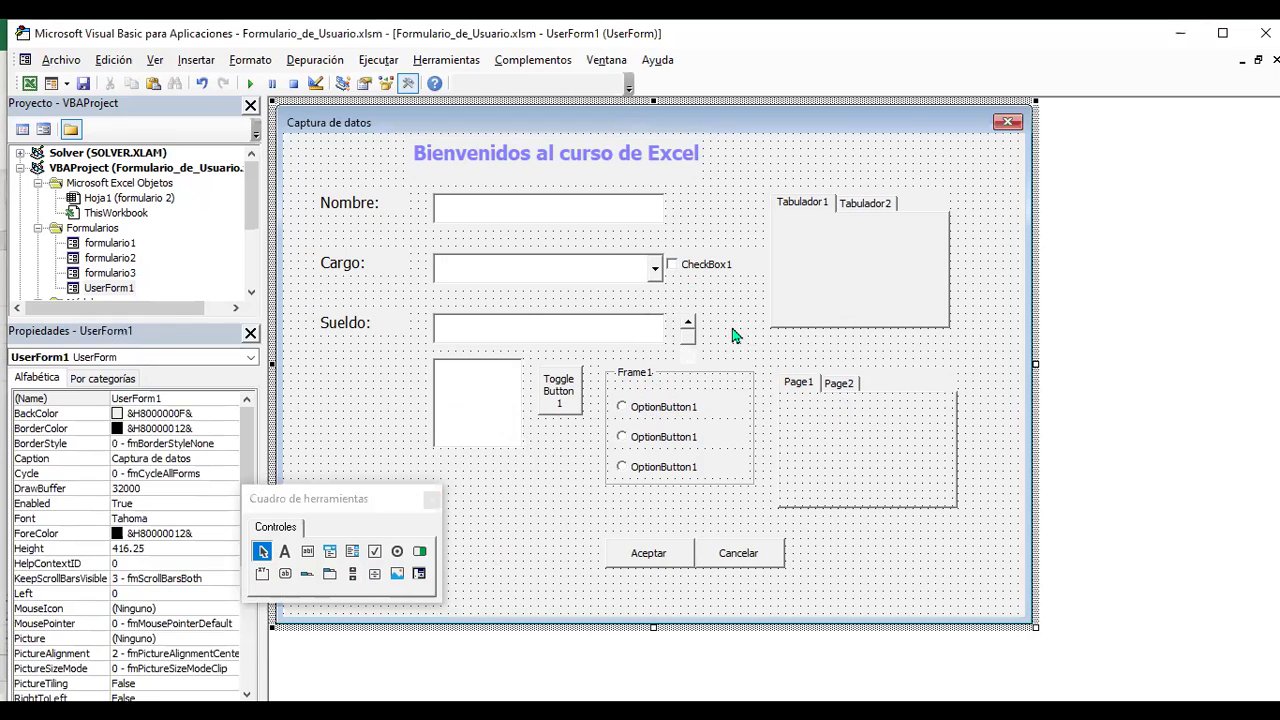
click(690, 325)
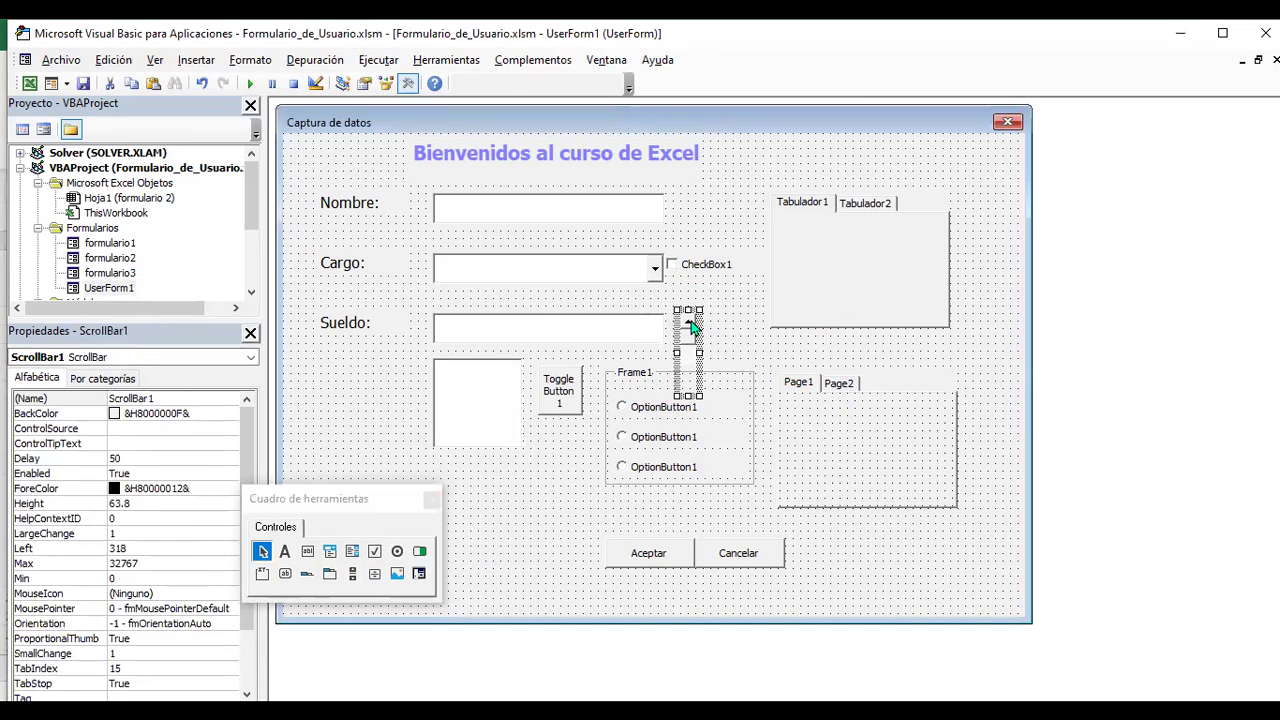
drag(690, 325, 996, 306)
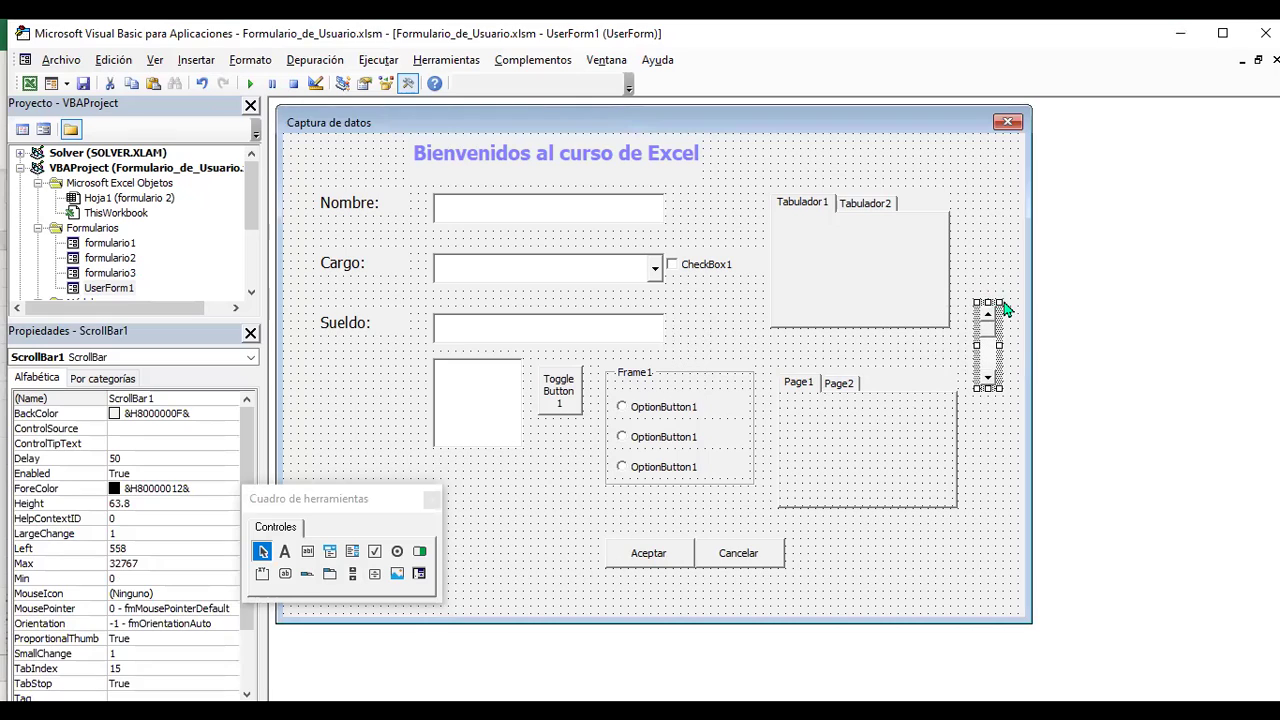
click(989, 372)
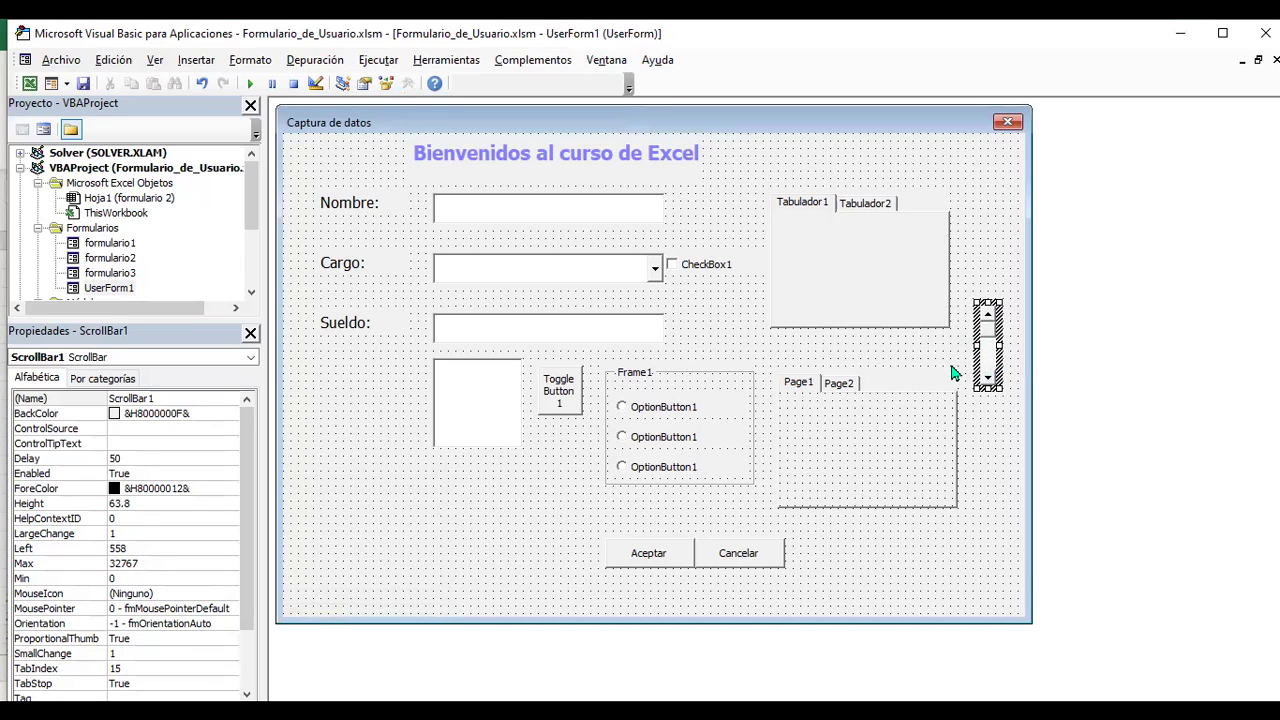
click(484, 578)
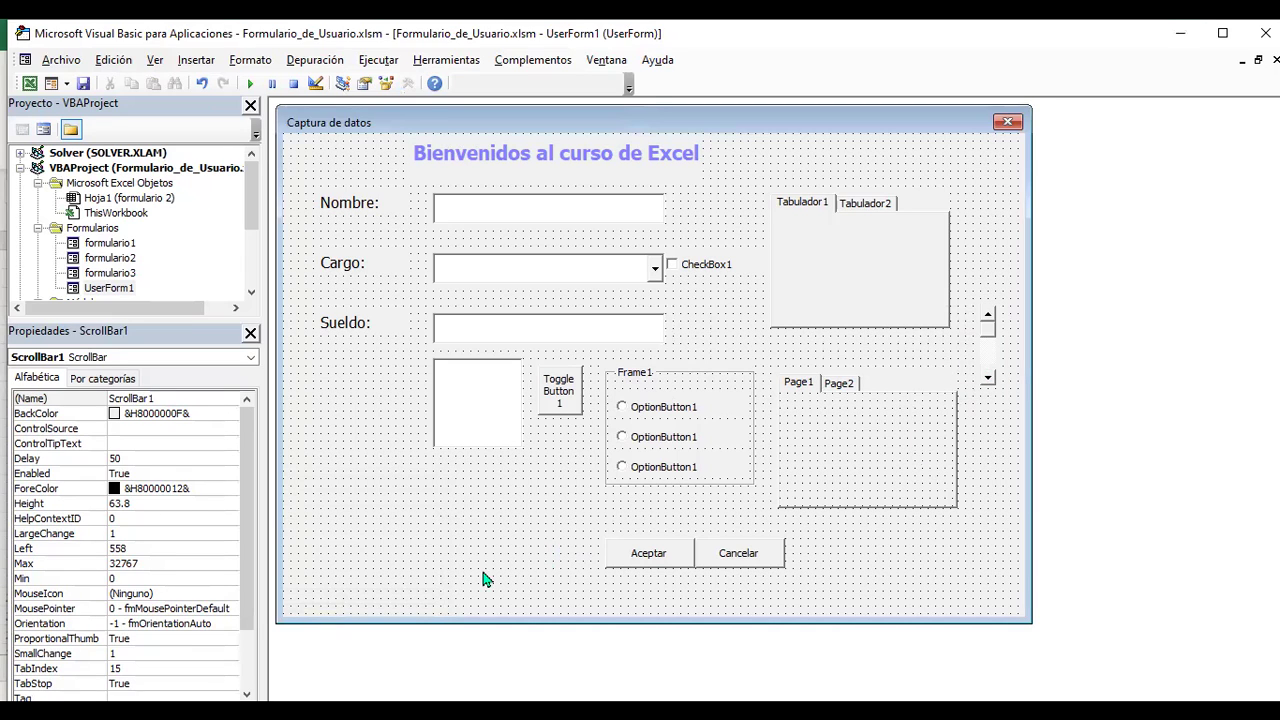
click(484, 578)
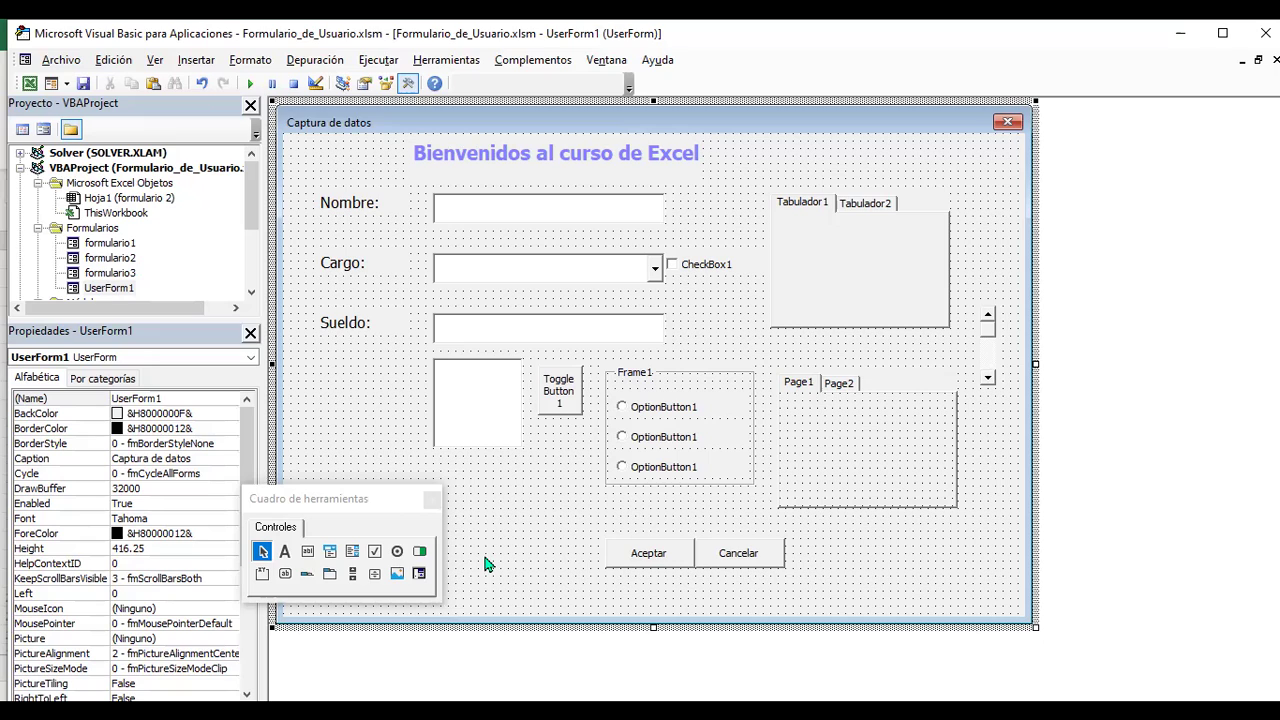
click(375, 574)
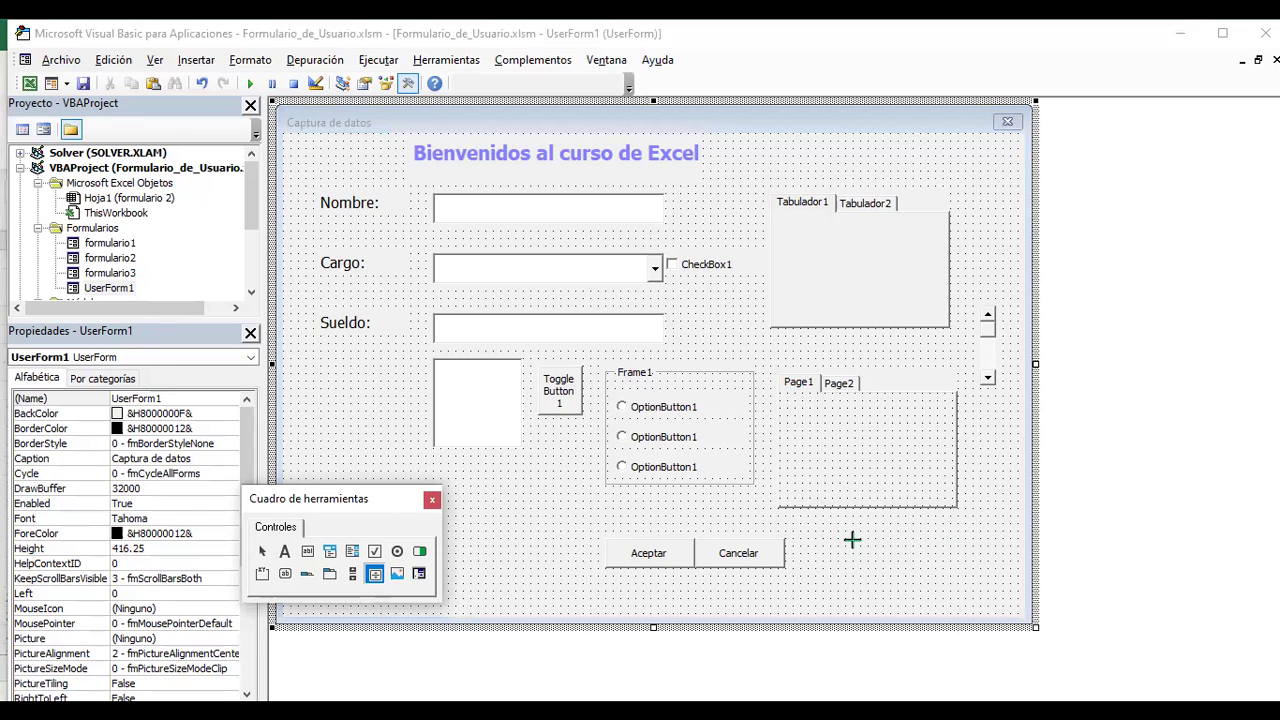
Place SpinButton1 on the form and move it beside the Sueldo field.
click(852, 540)
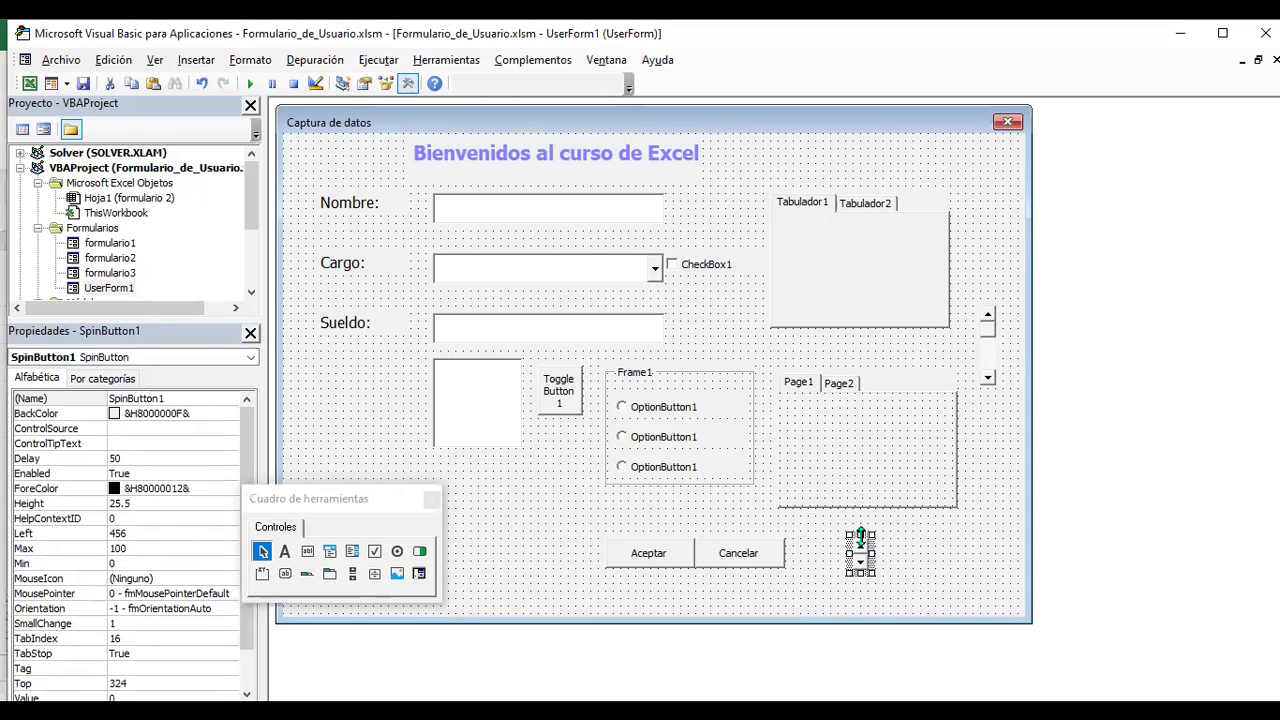
drag(860, 540, 690, 324)
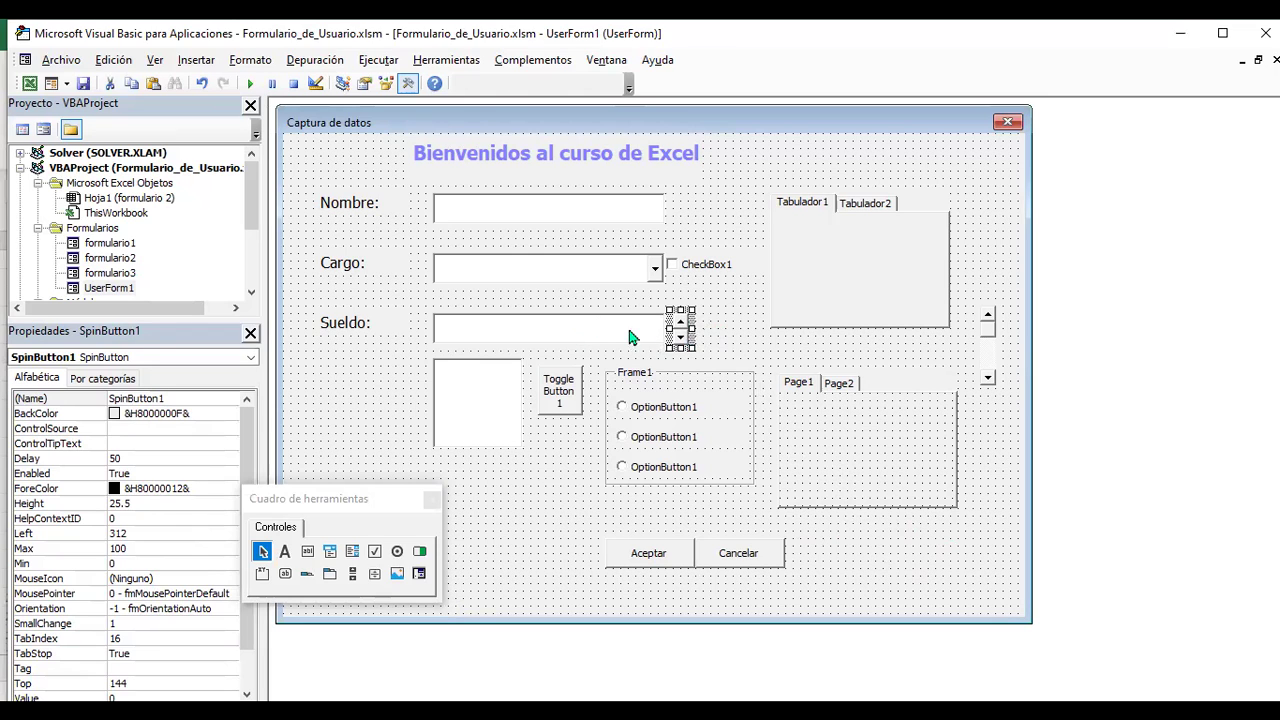
click(682, 322)
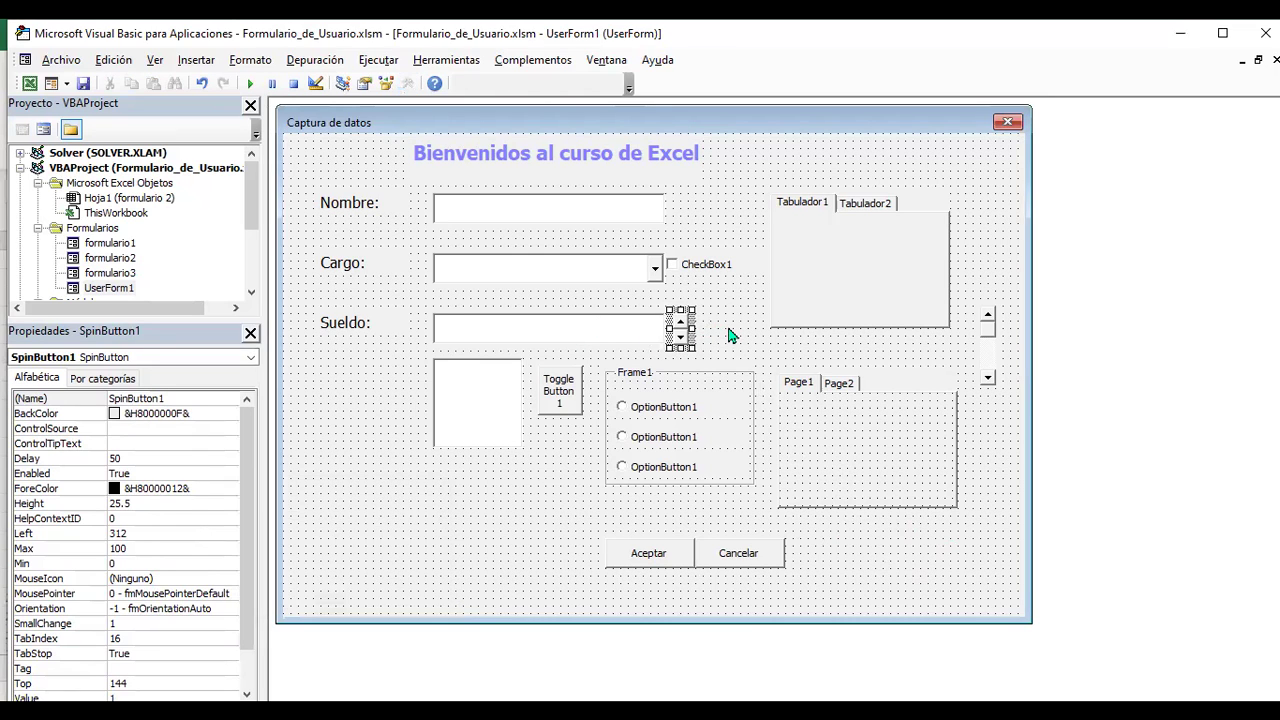
Create the empty SpinButton1_Change procedure and return to the form design.
double_click(681, 323)
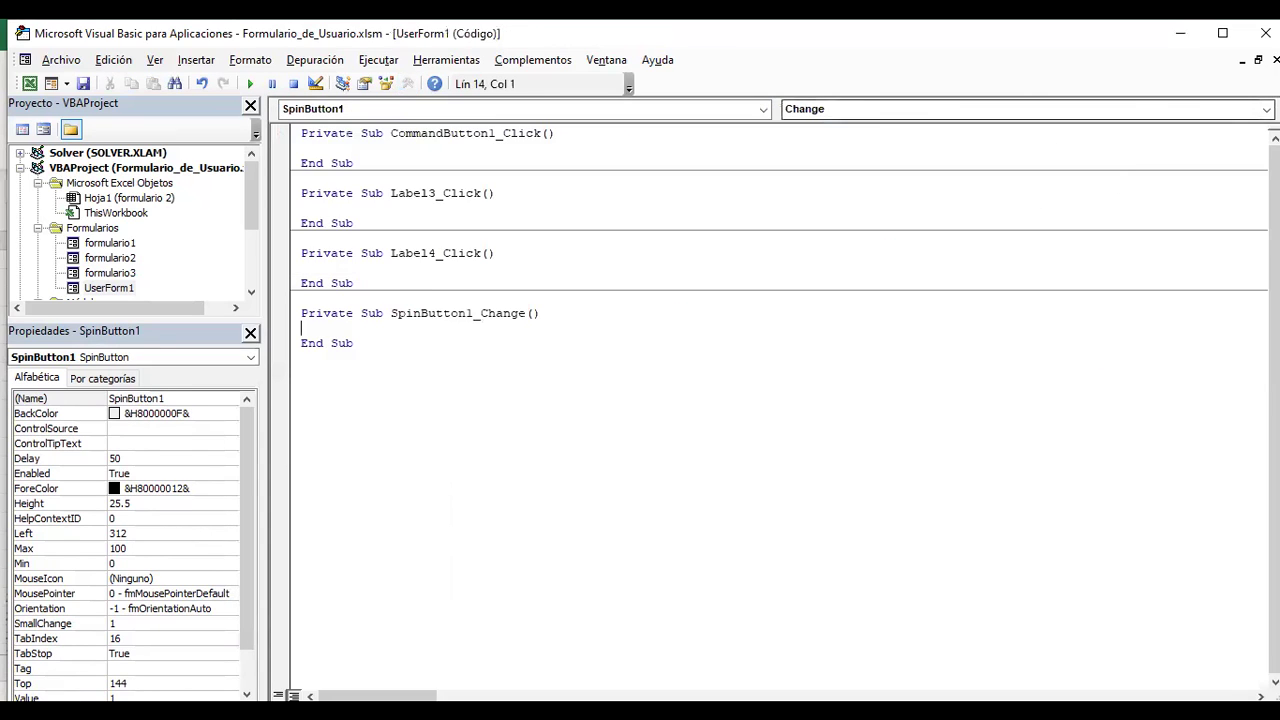
click(1274, 59)
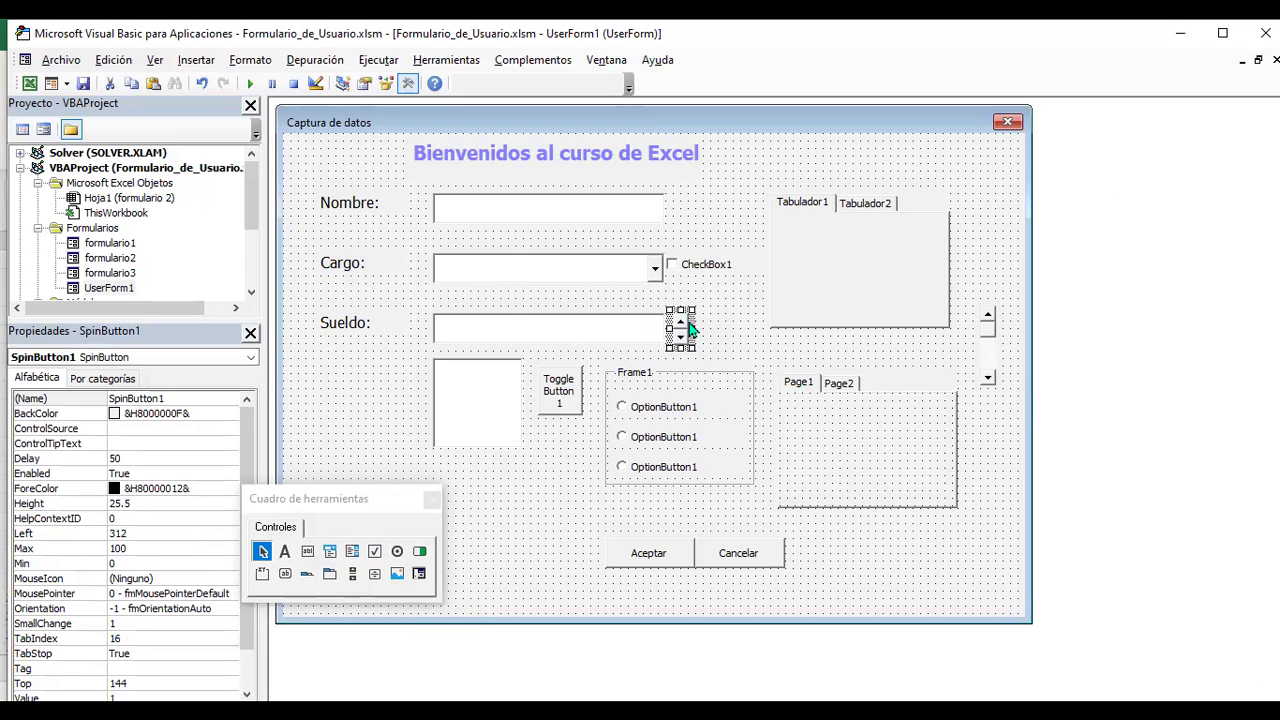
click(396, 576)
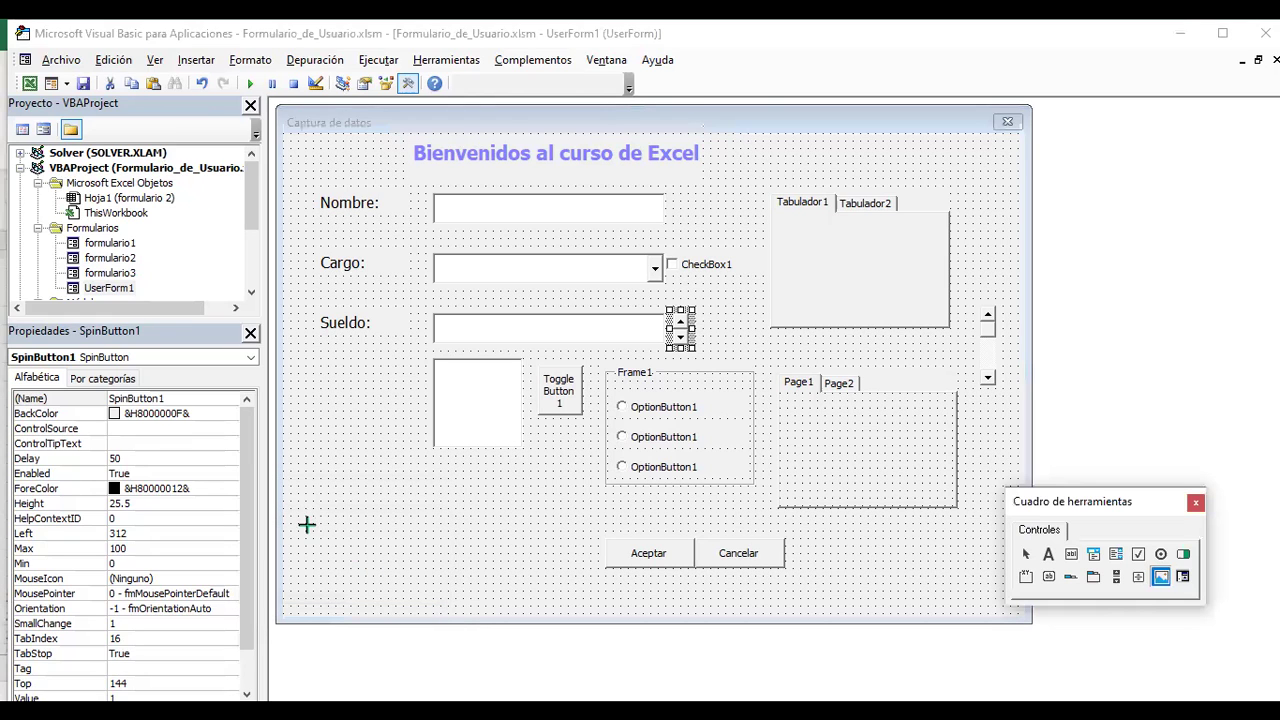
Add Image1 at the form's lower-left and load the first picture from Imágenes > Assets.
click(302, 527)
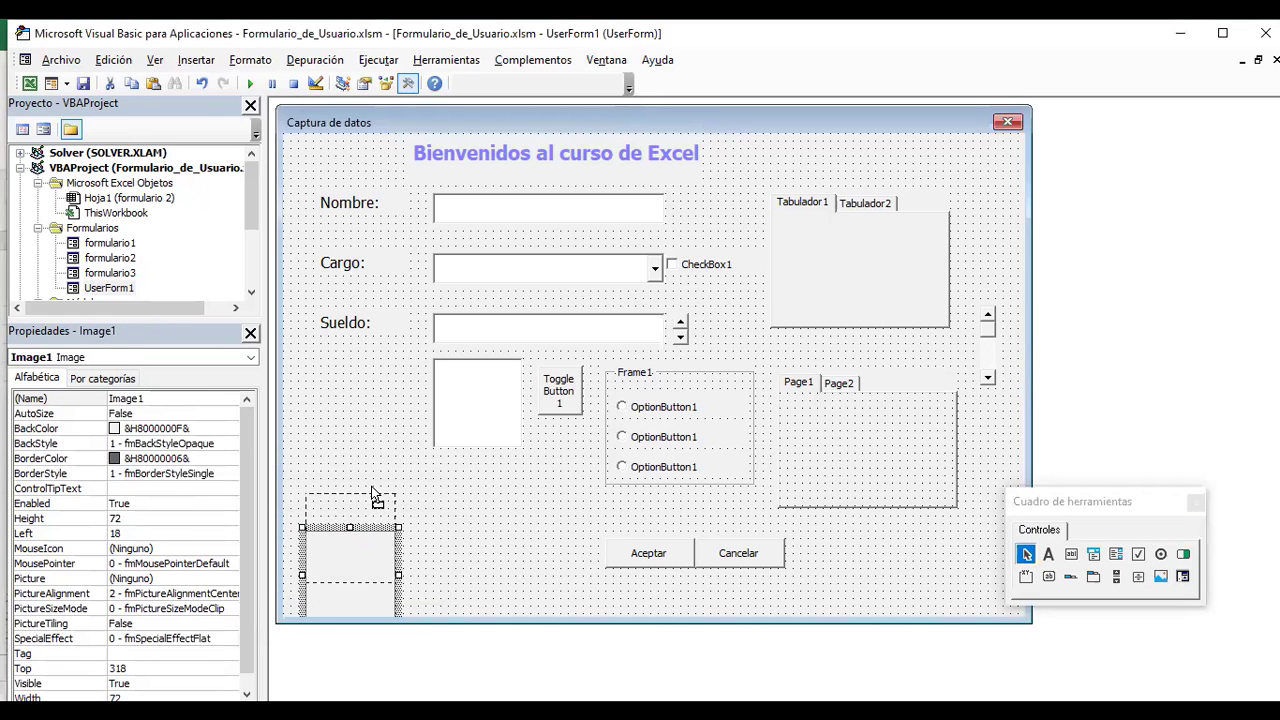
drag(370, 525, 378, 472)
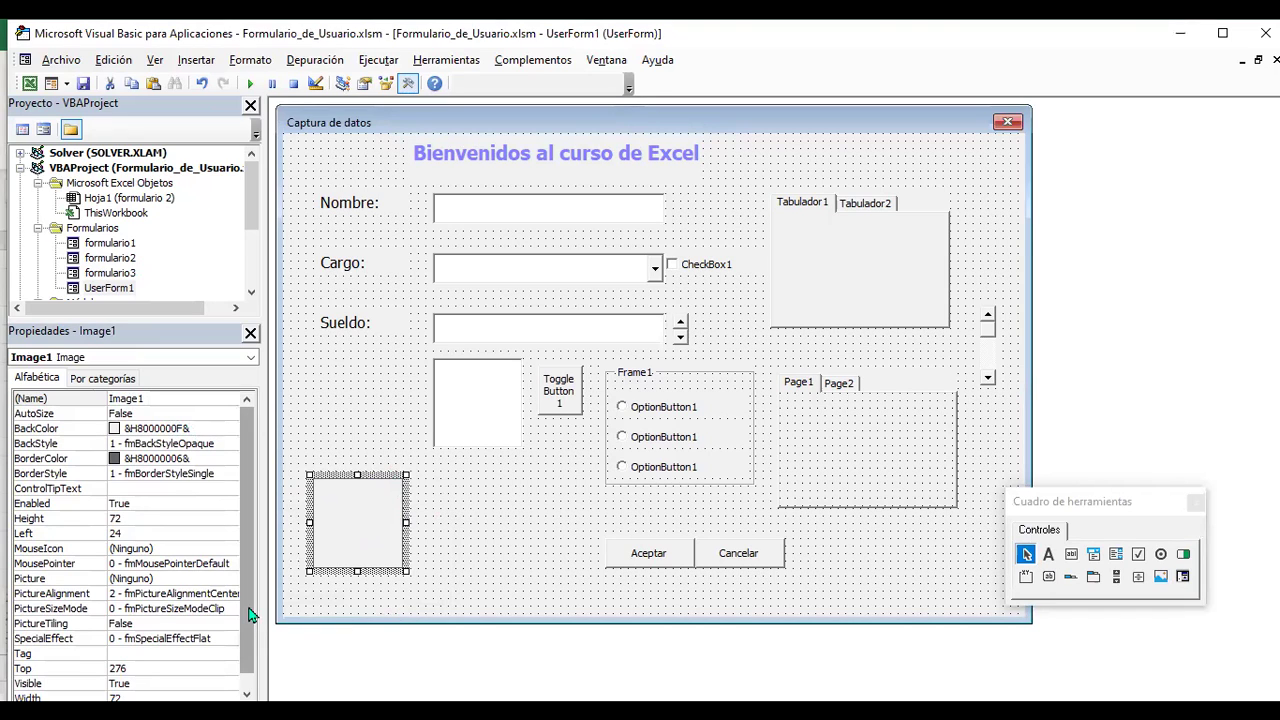
click(47, 580)
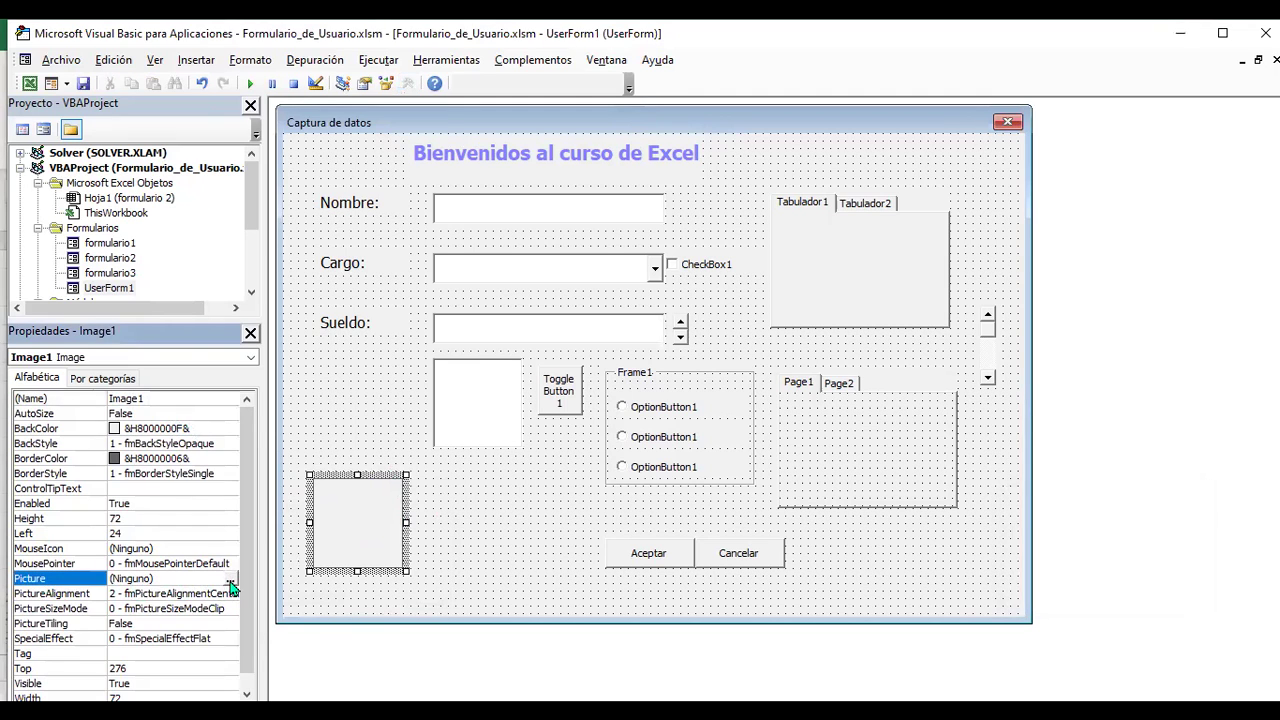
click(230, 583)
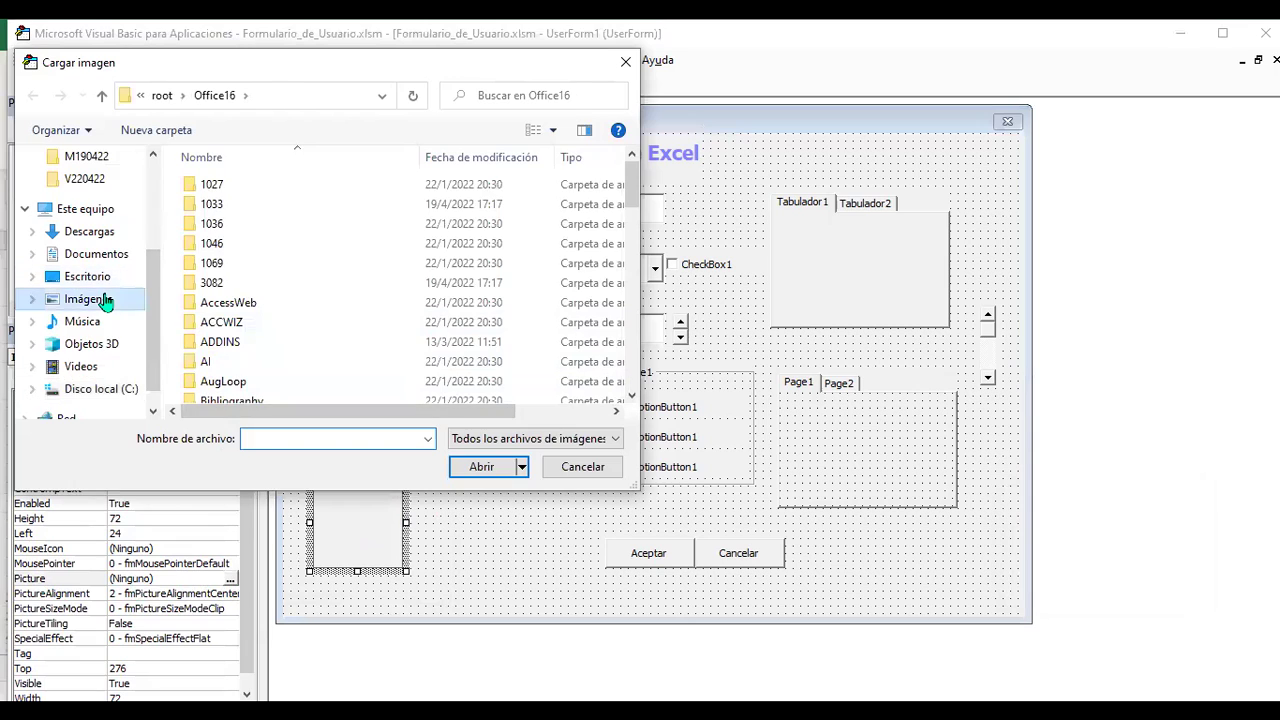
click(105, 302)
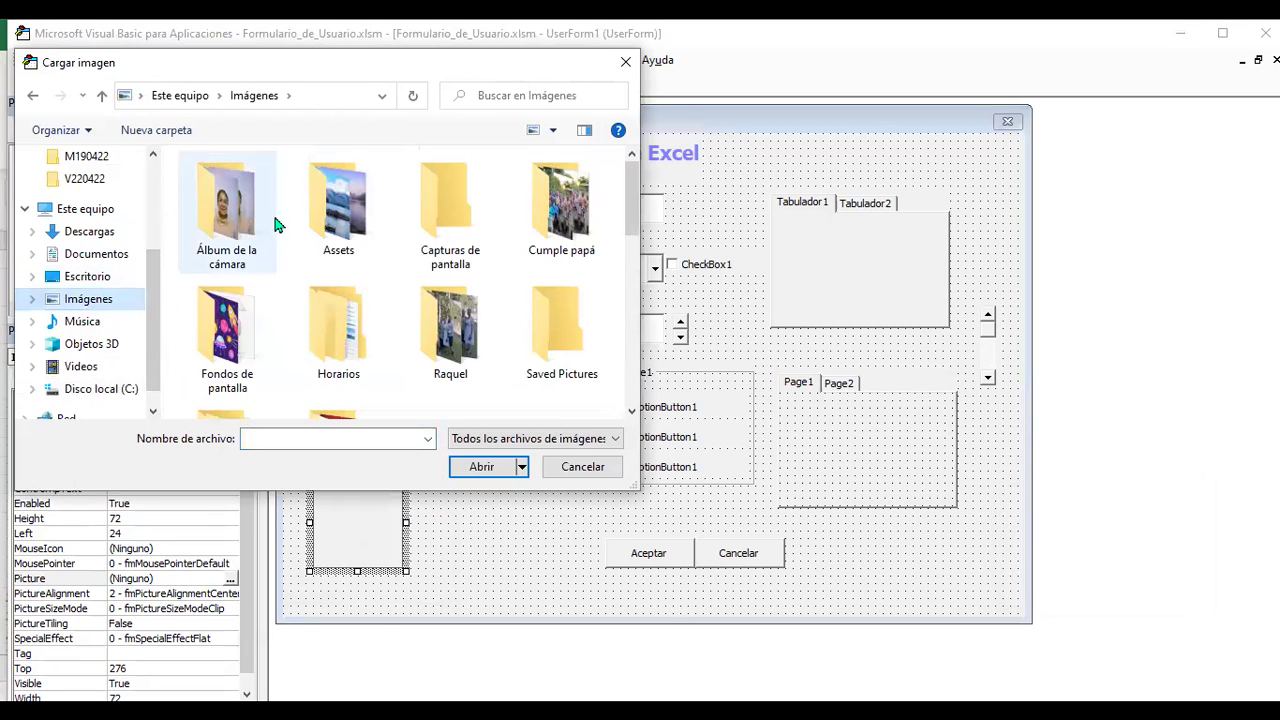
double_click(360, 222)
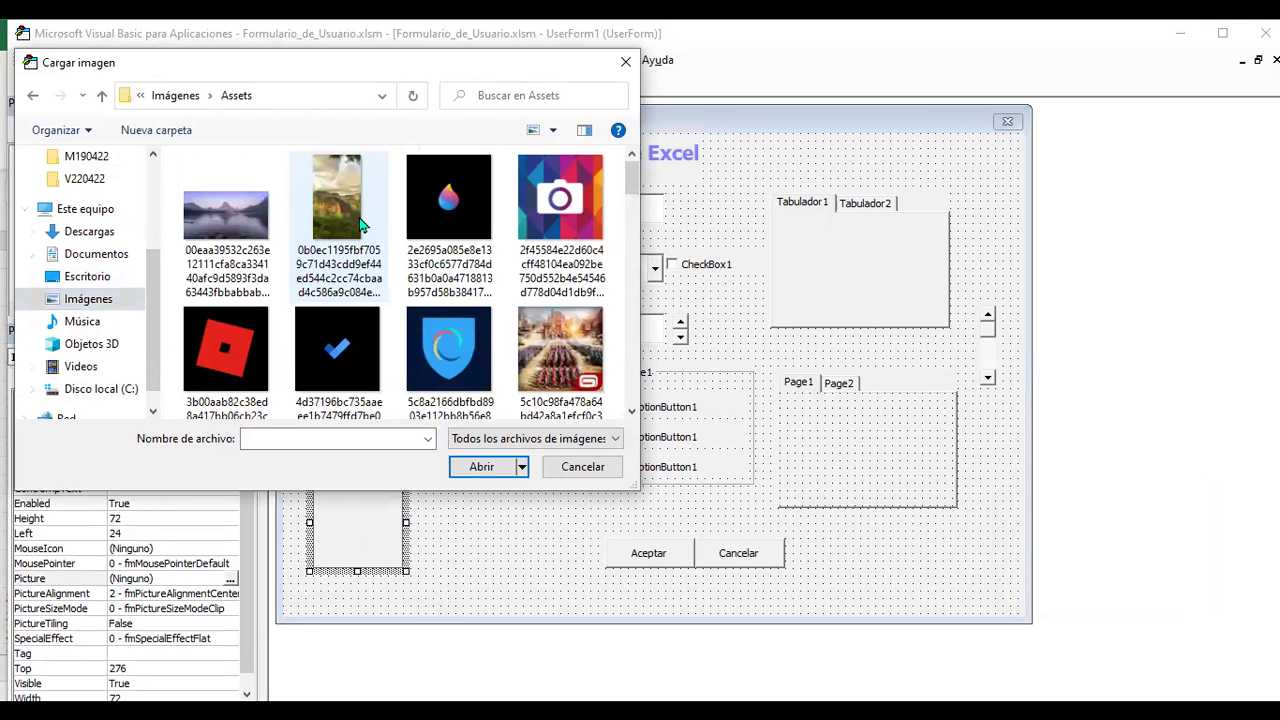
double_click(256, 212)
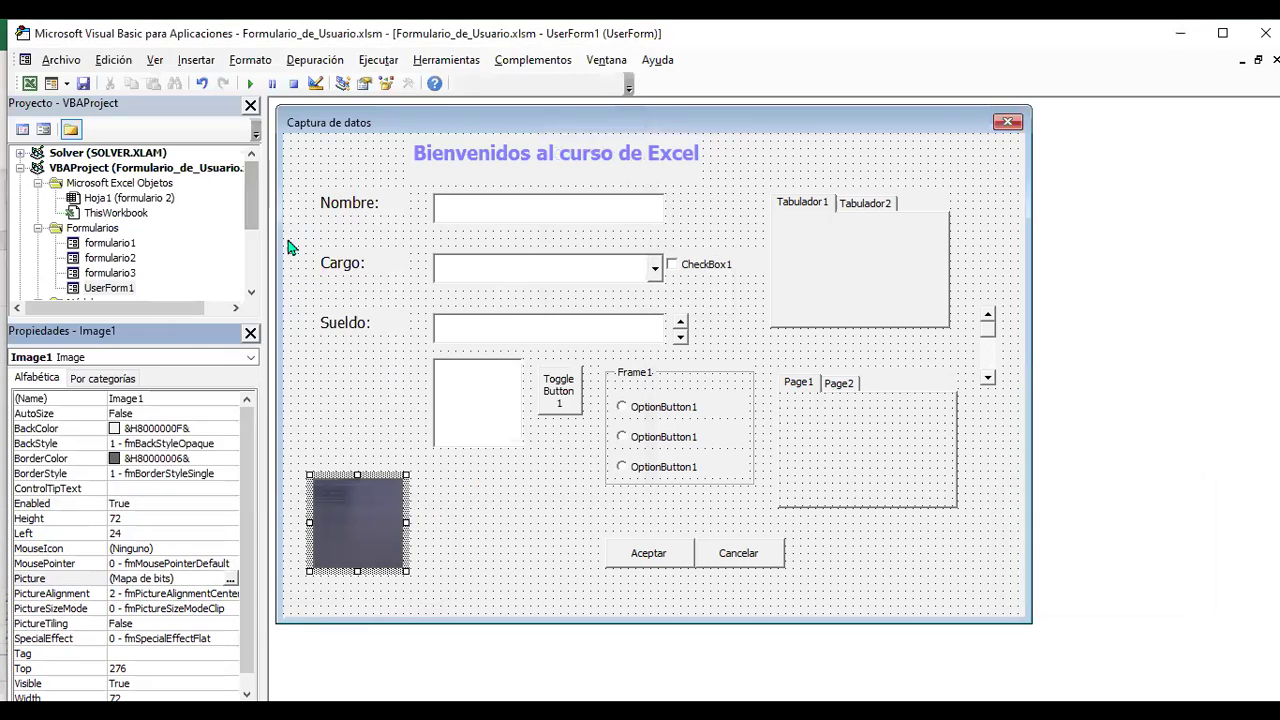
Review Image1's PictureAlignment options without changing the setting.
click(391, 519)
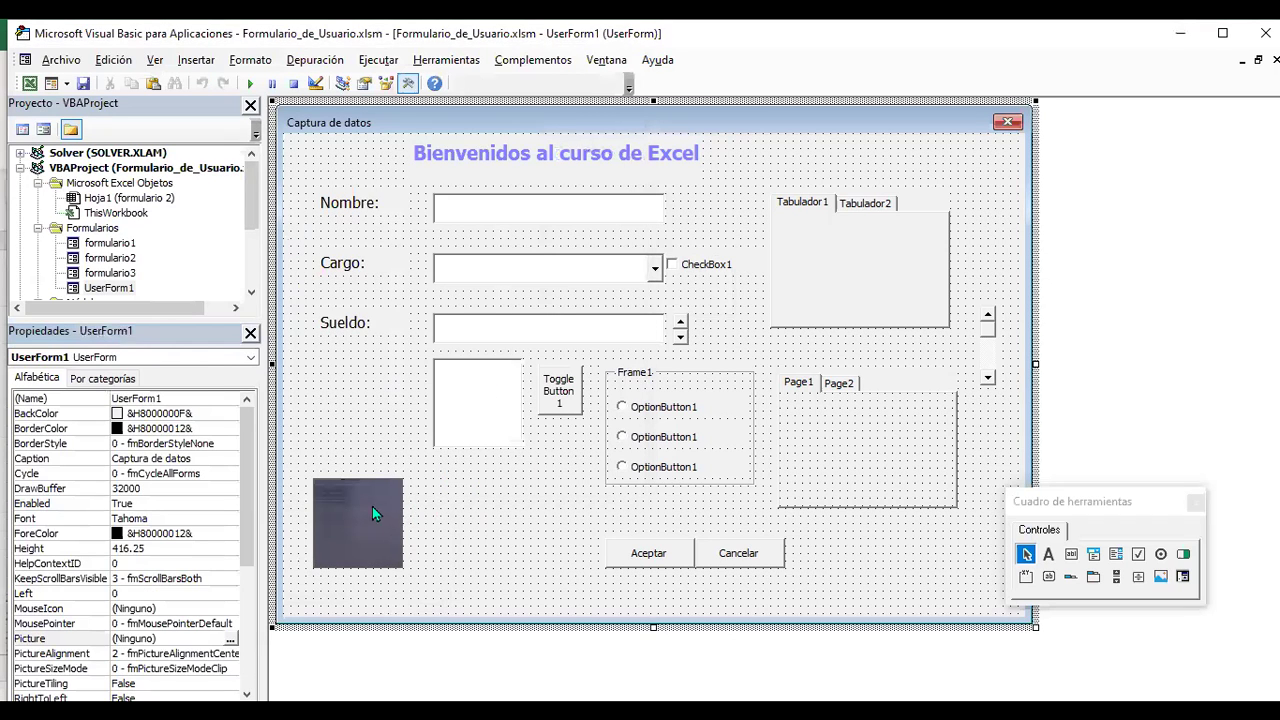
click(377, 529)
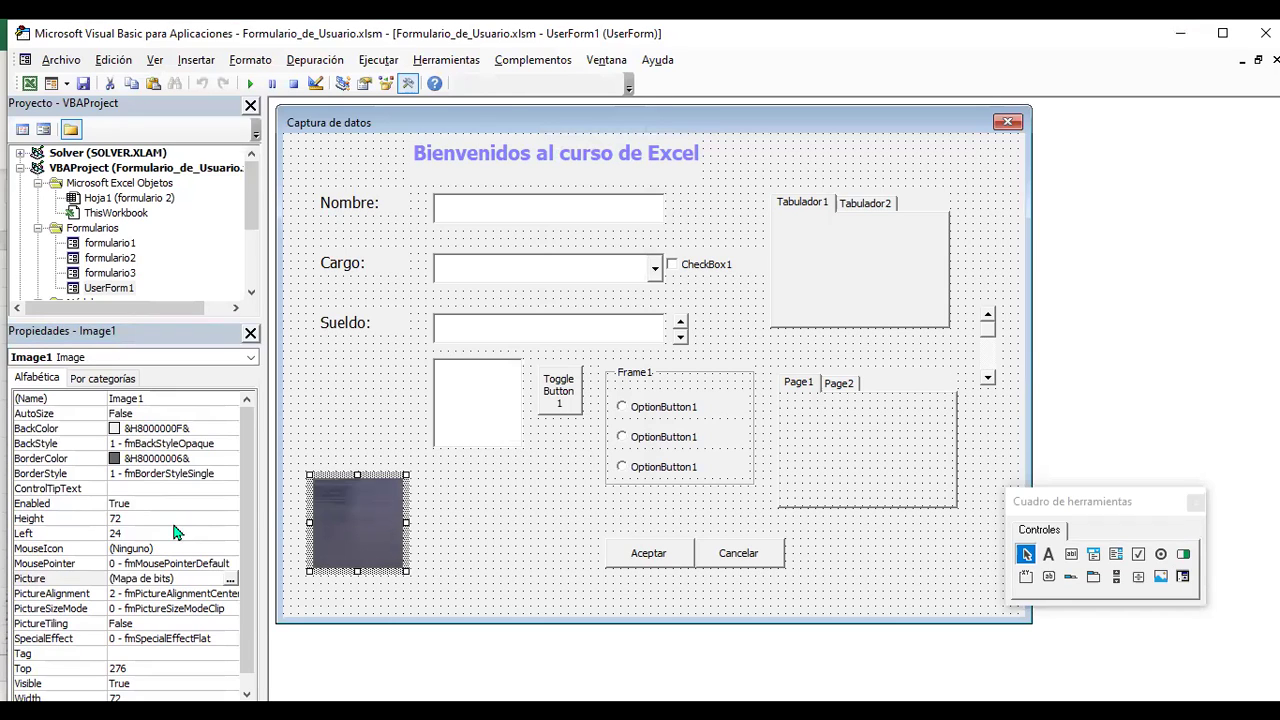
click(181, 596)
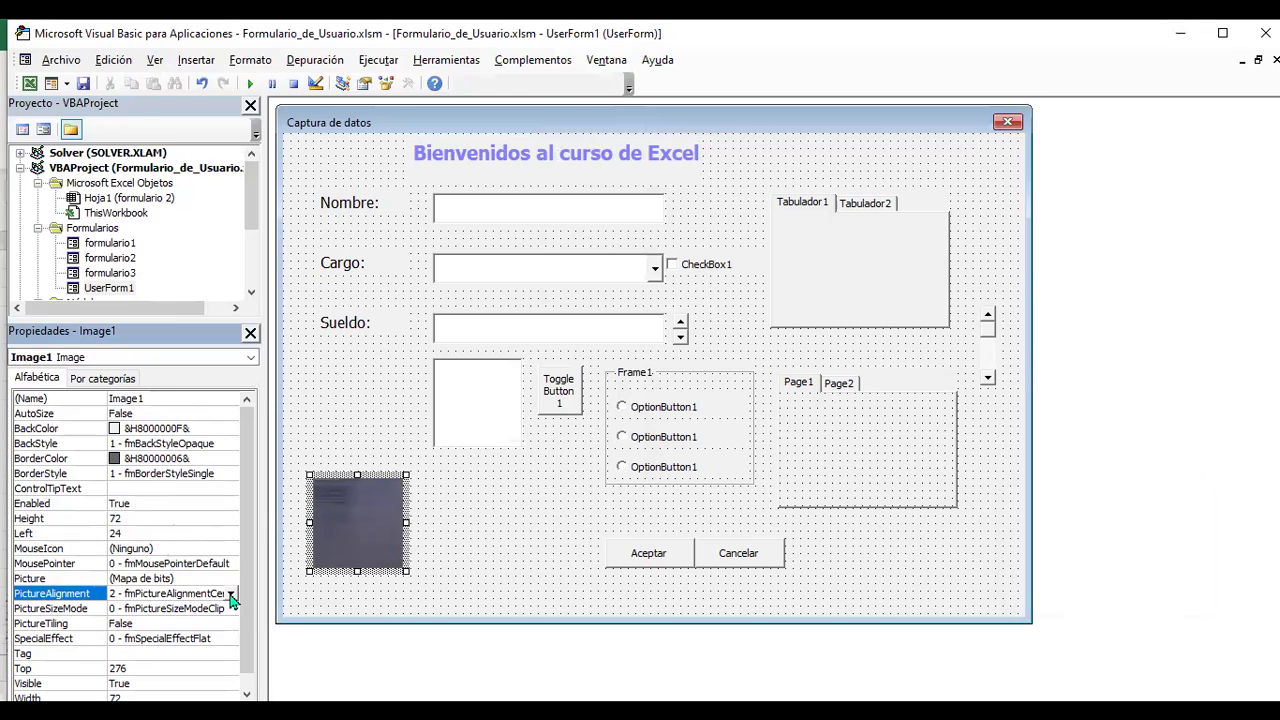
click(231, 595)
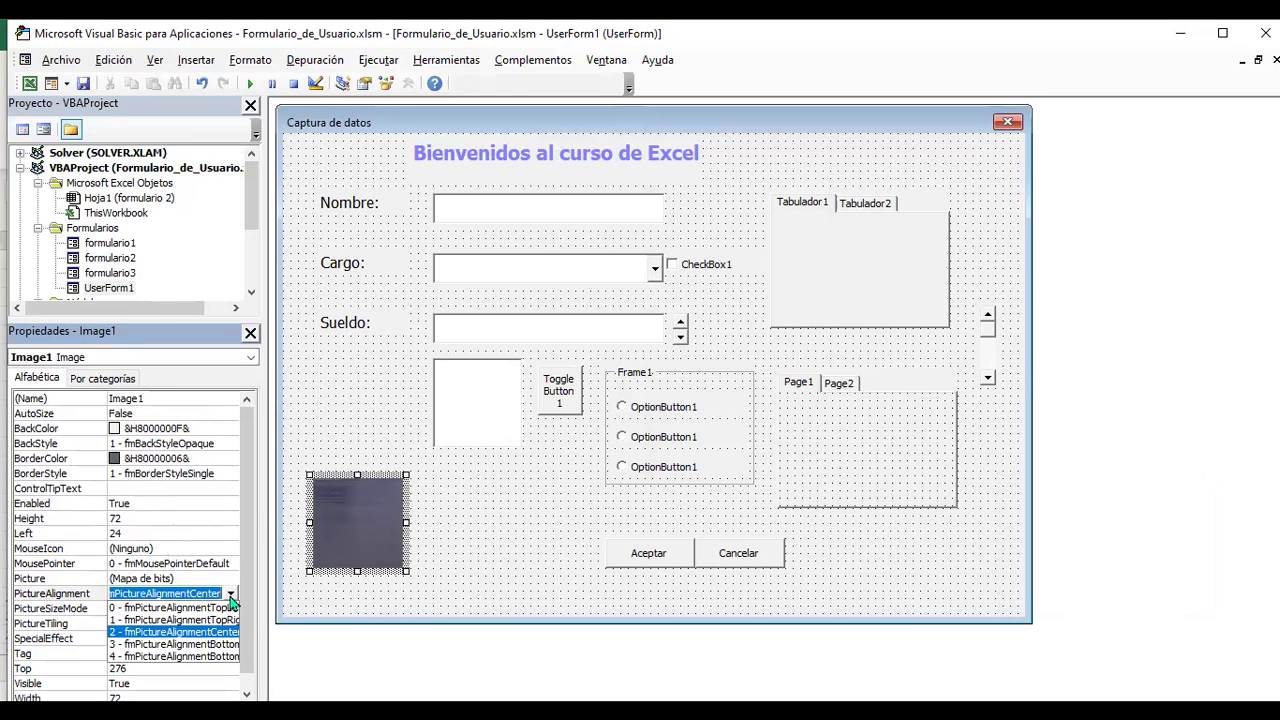
click(231, 596)
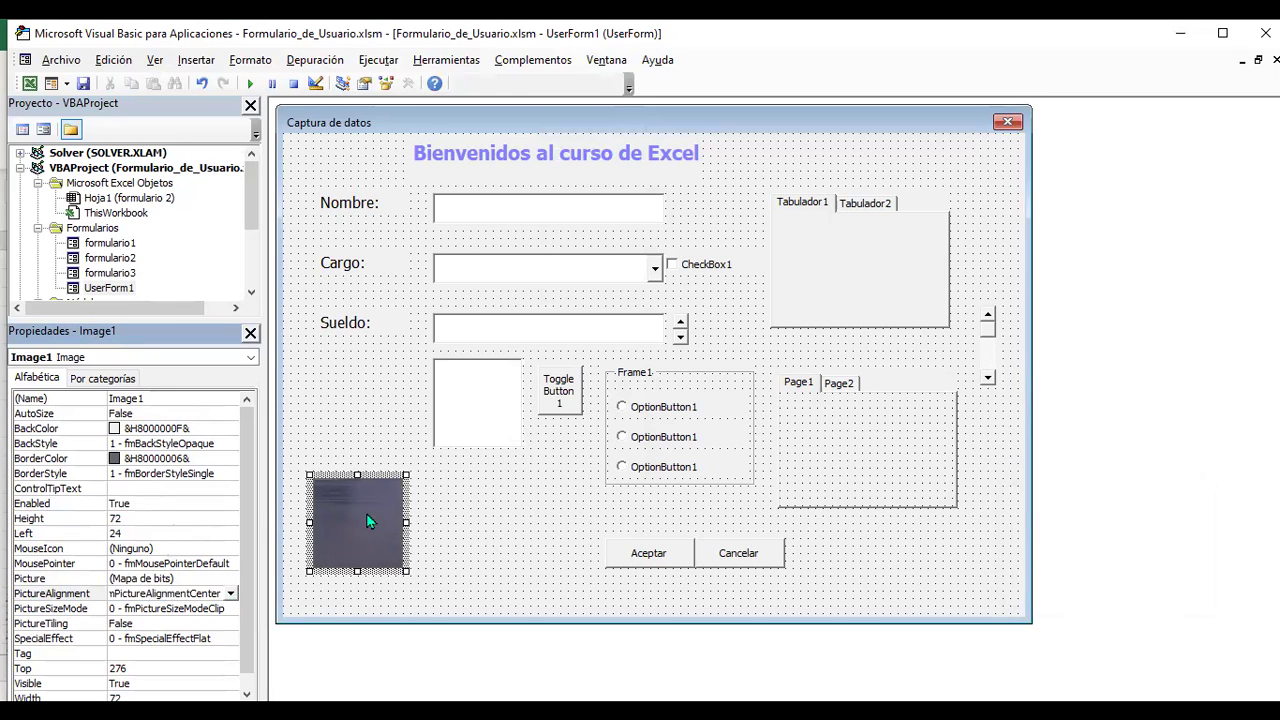
click(231, 594)
click(231, 596)
Compare Image1's PictureSizeMode options: Stretch, Zoom and Clip.
click(77, 612)
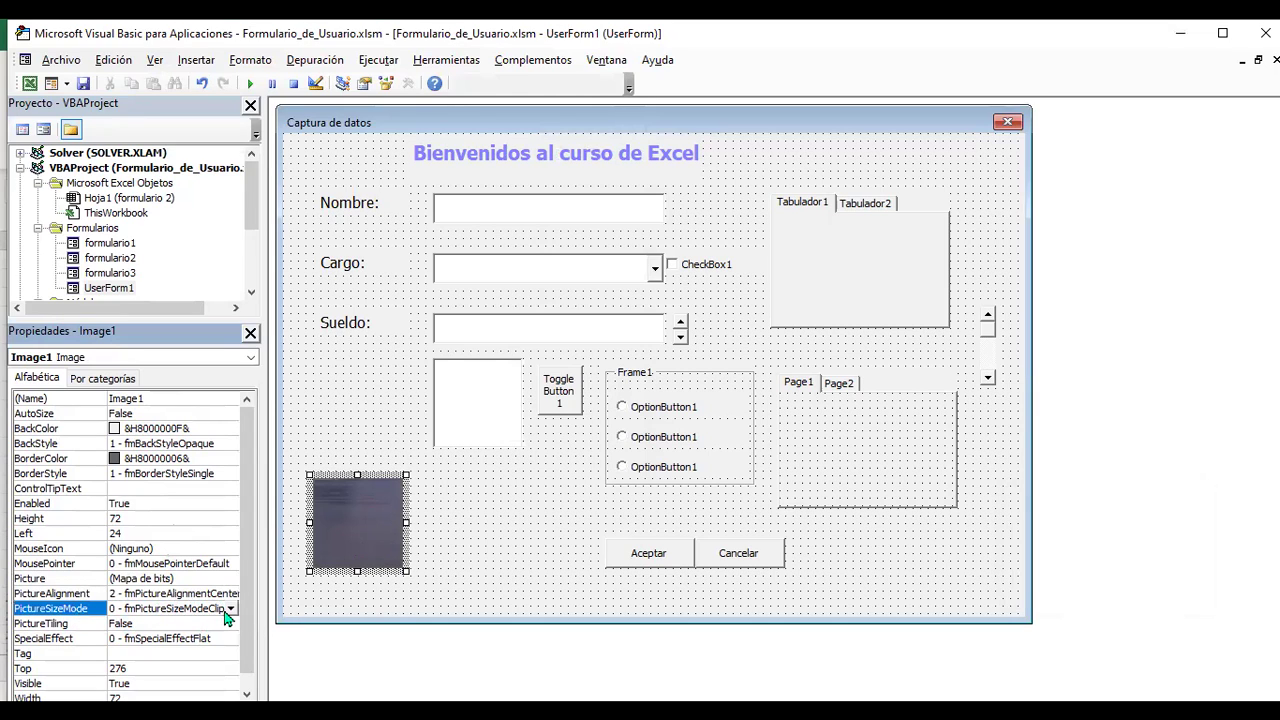
click(231, 608)
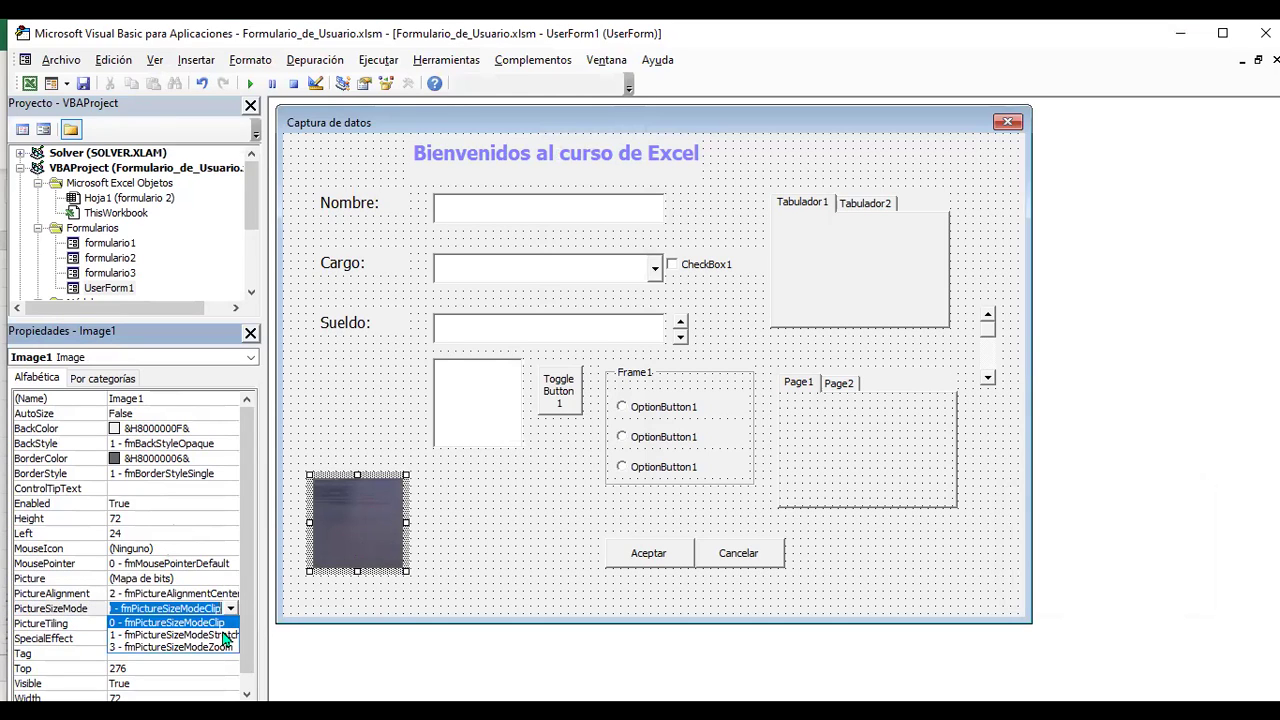
click(224, 636)
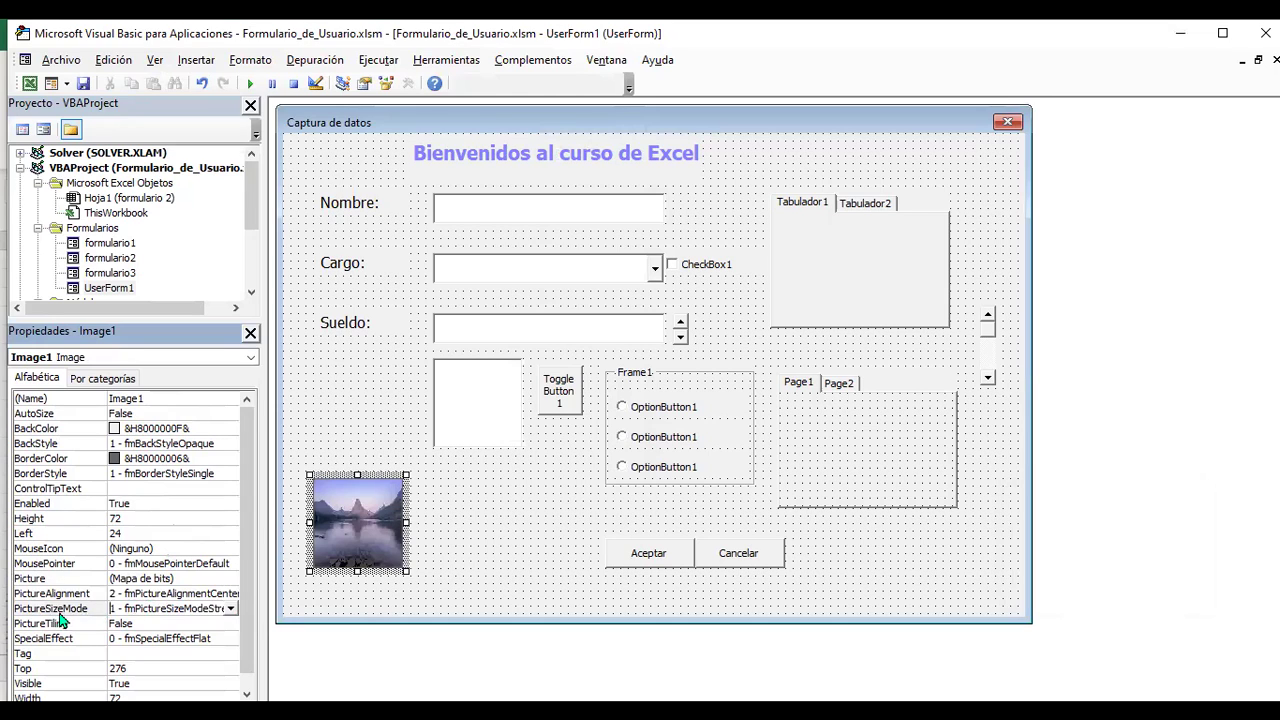
click(231, 608)
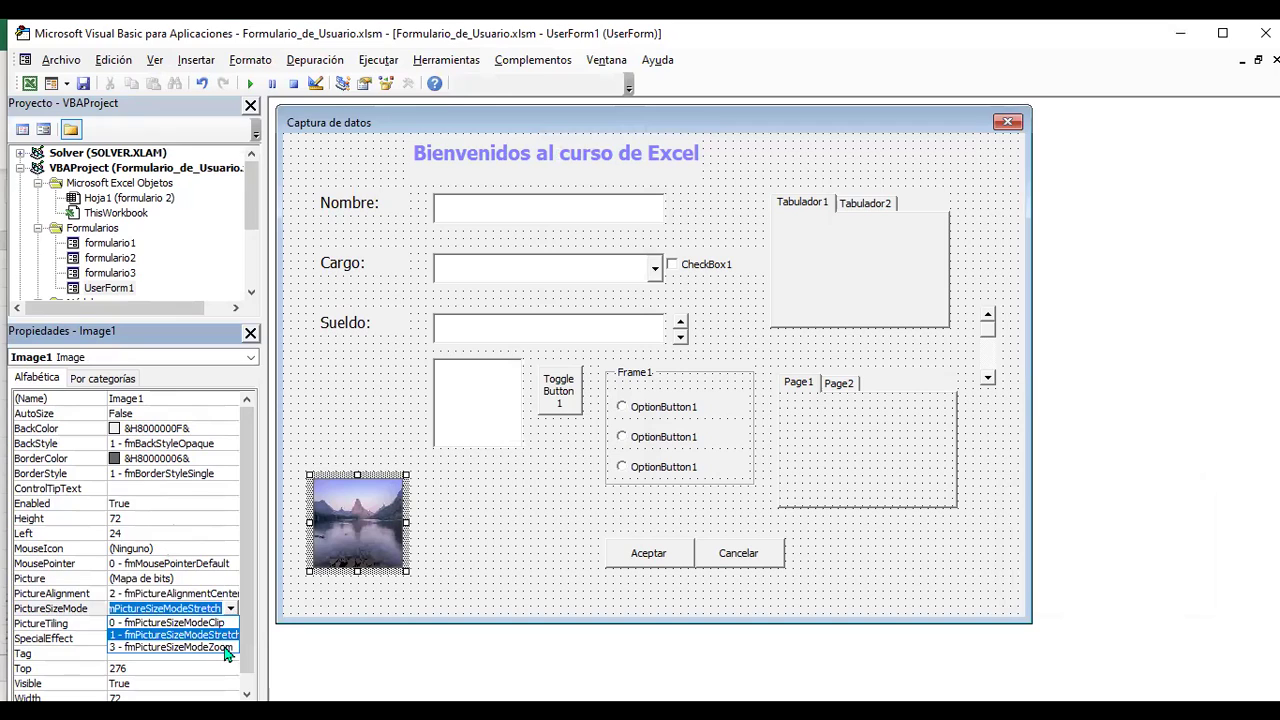
click(228, 653)
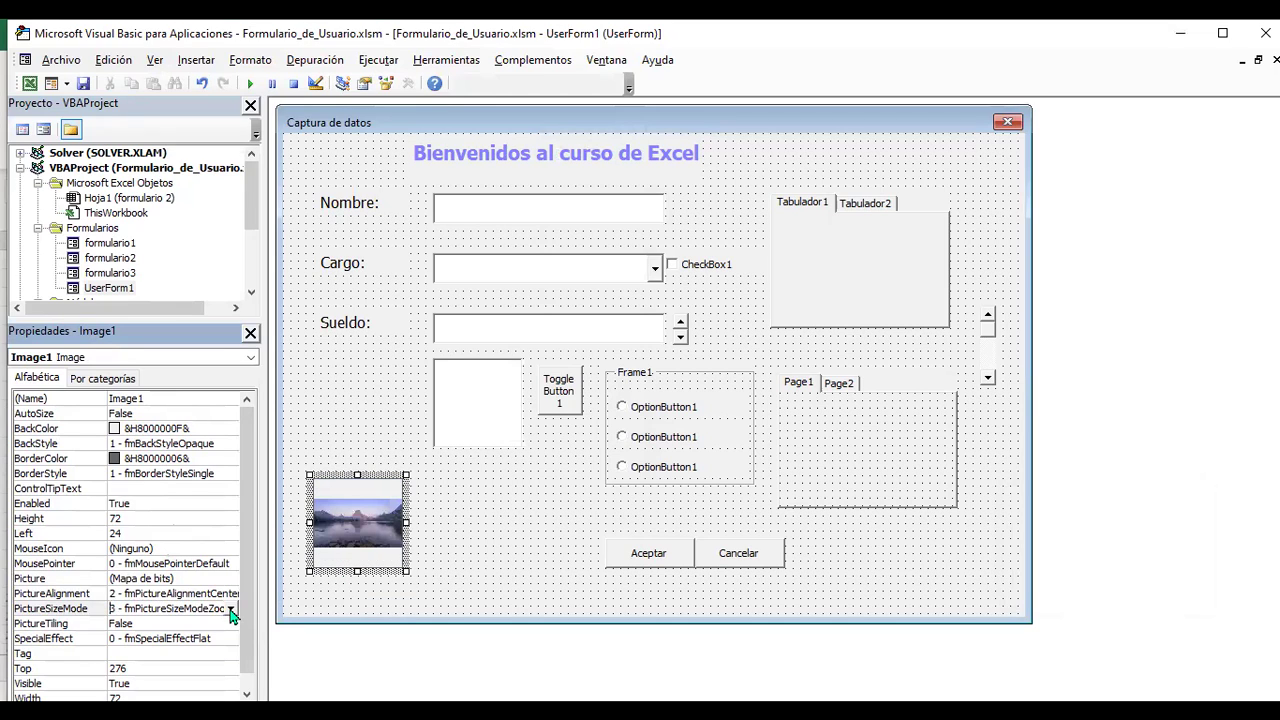
click(230, 608)
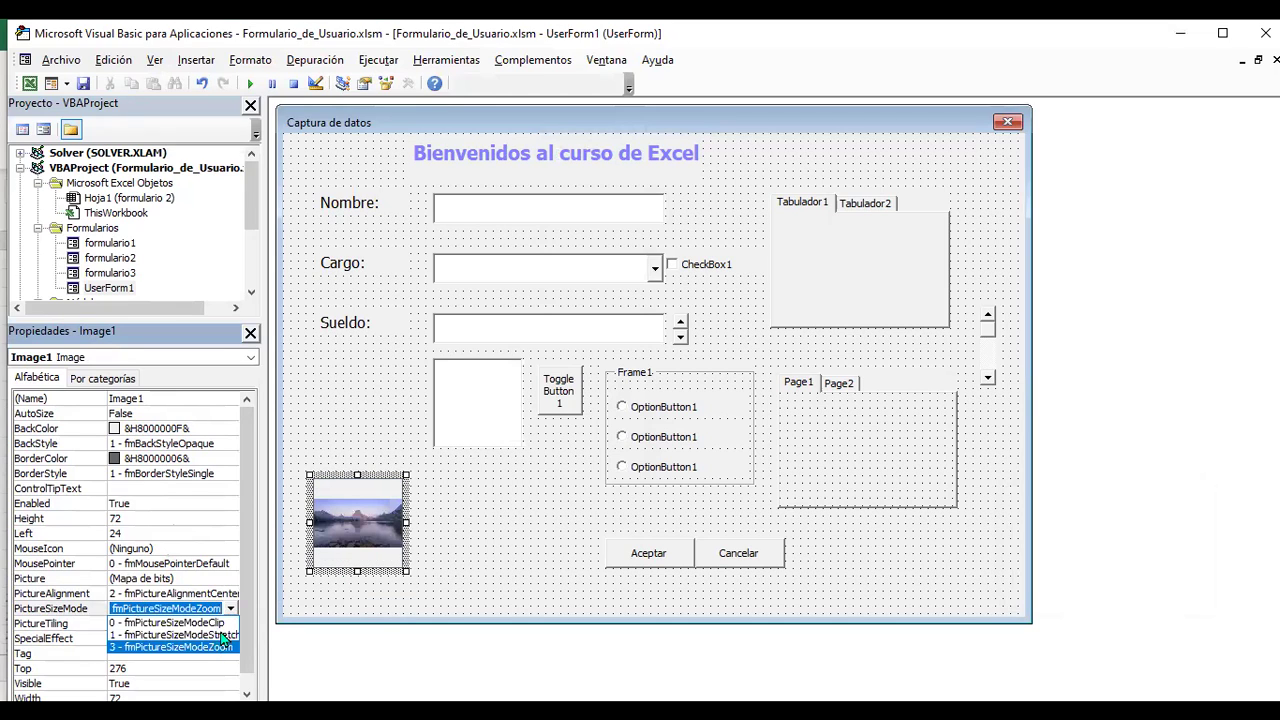
click(218, 635)
click(231, 608)
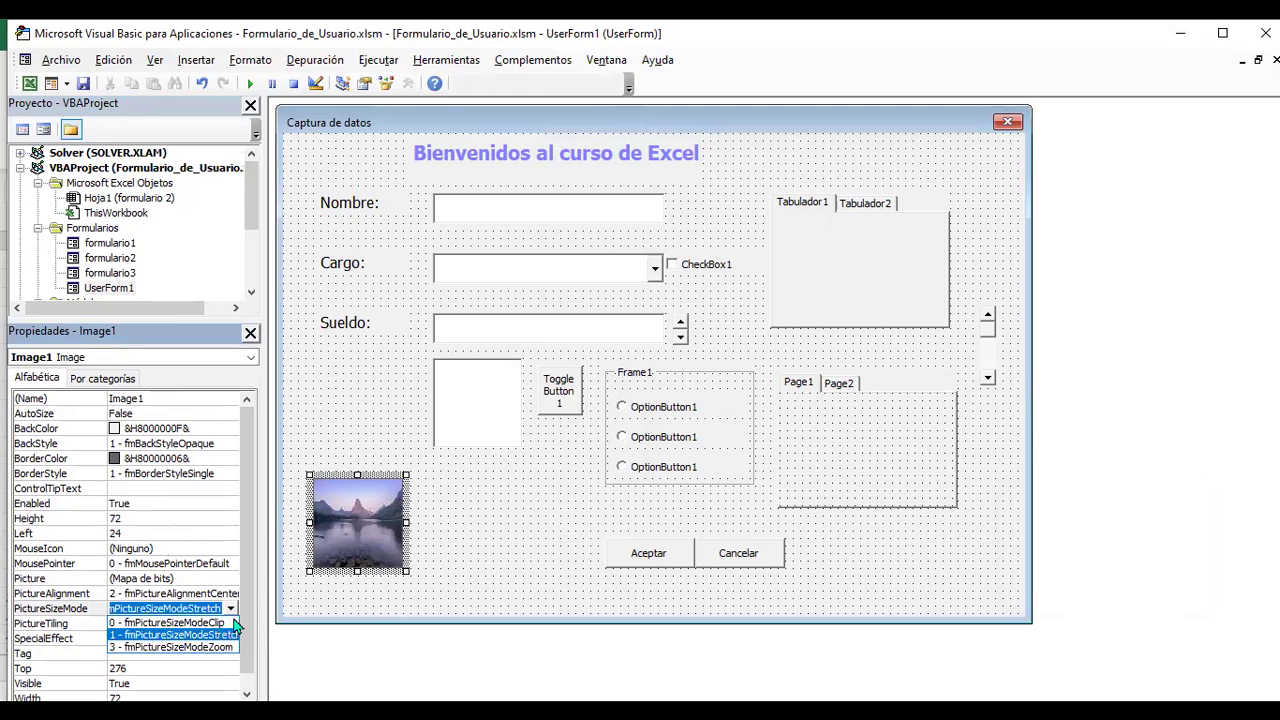
click(220, 622)
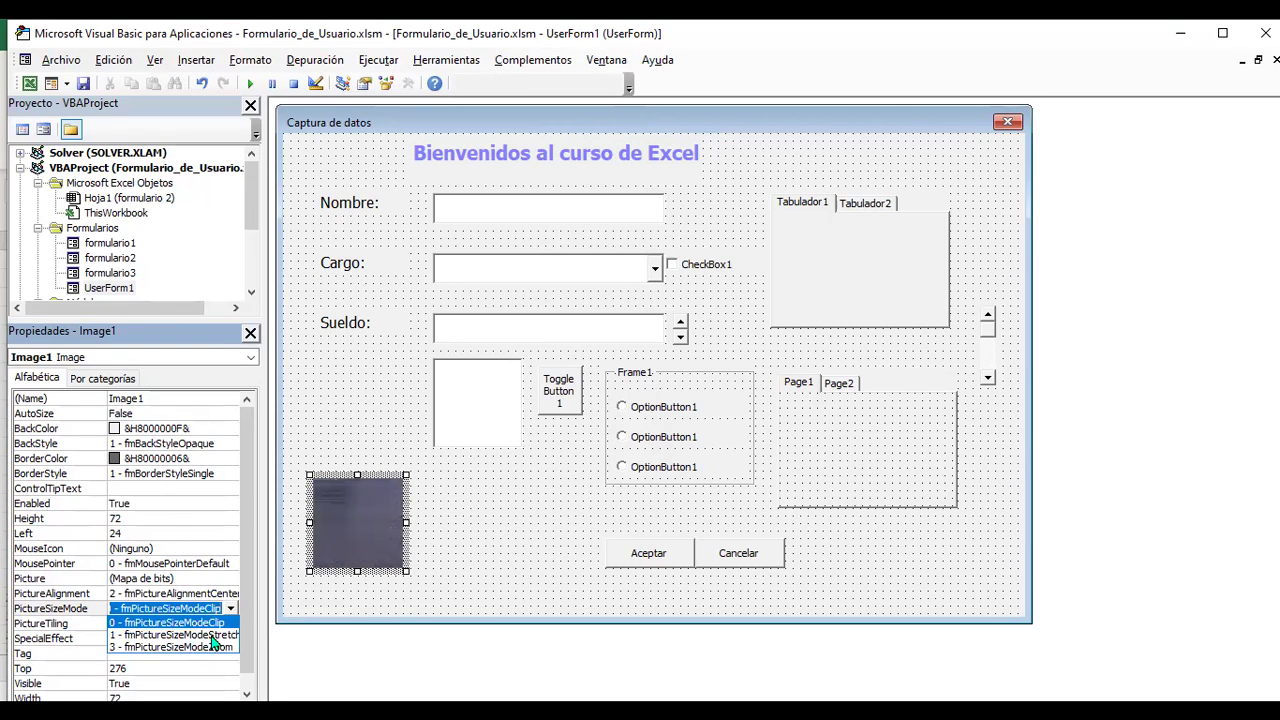
click(415, 540)
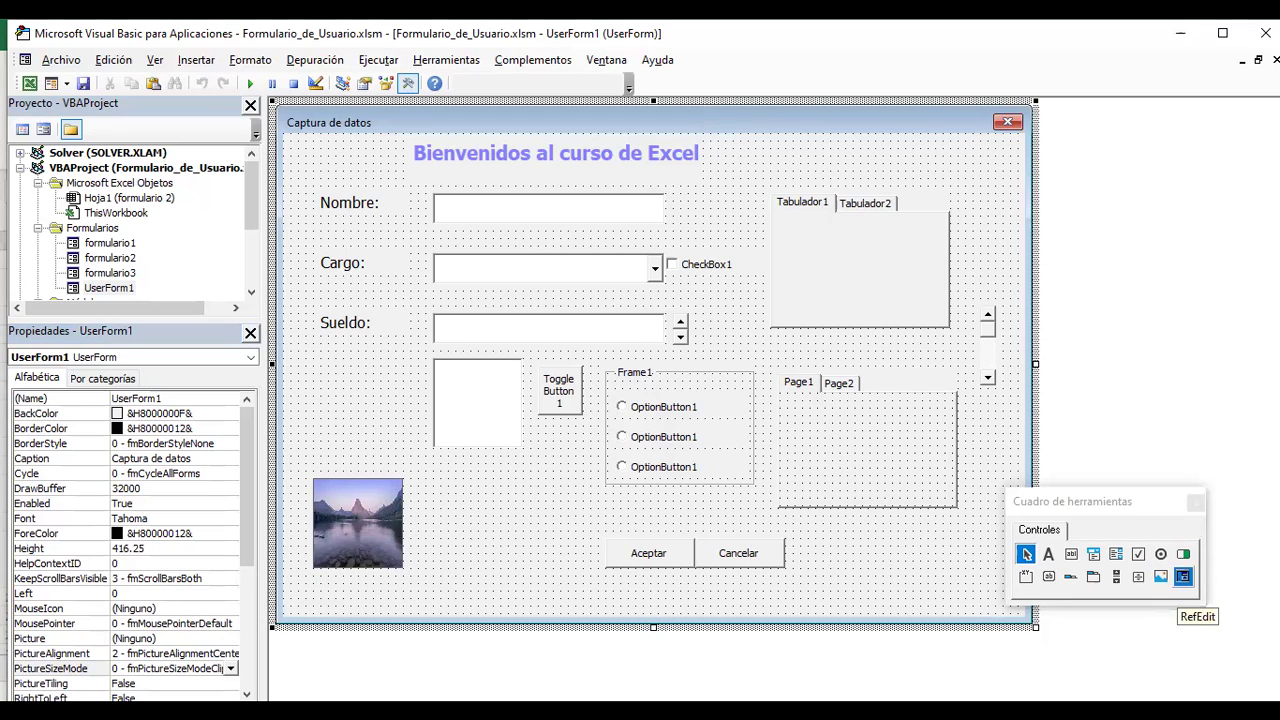
click(1183, 577)
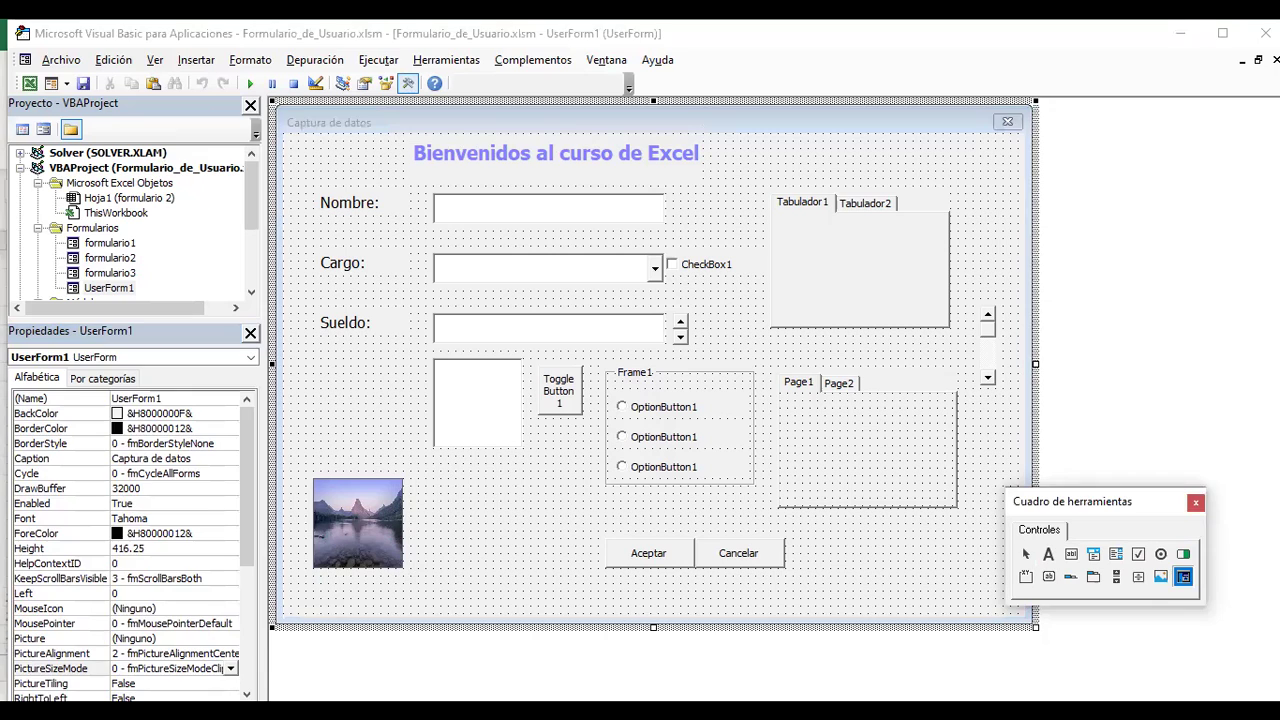
click(414, 475)
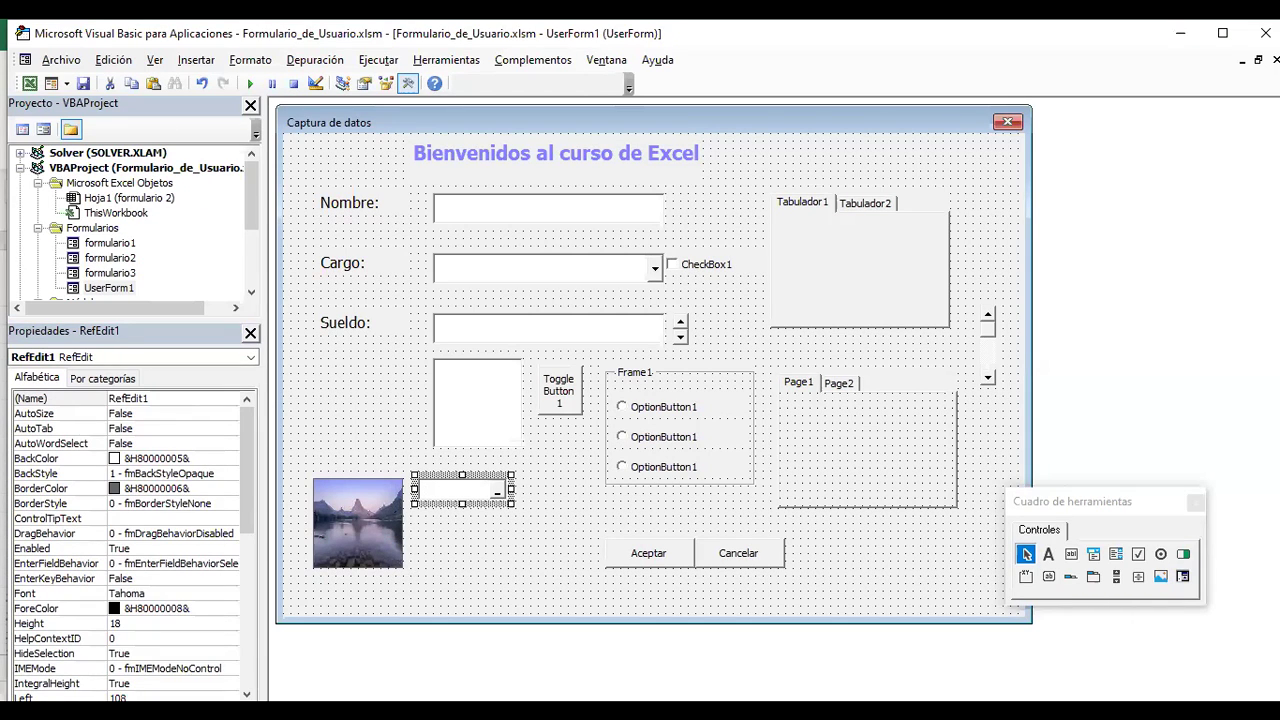
key(Delete)
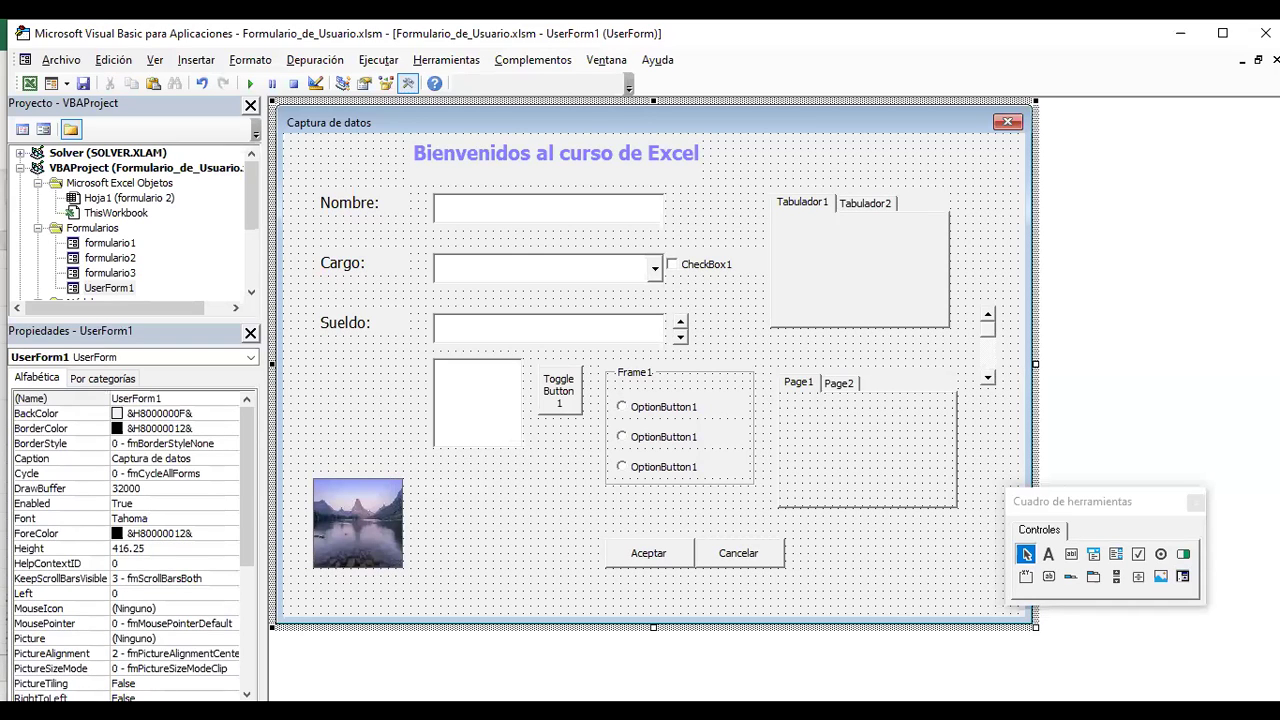